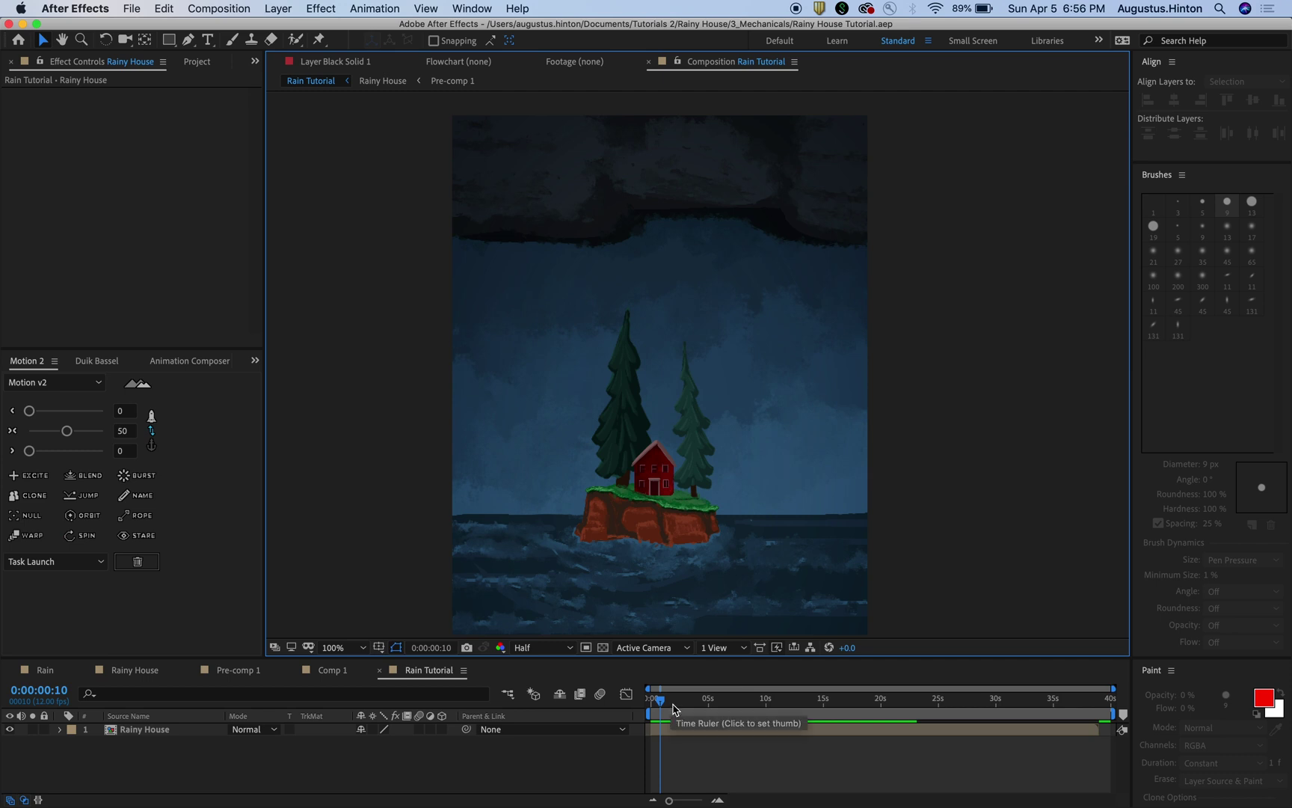
Preview the animation framed on the island, then return to the first frame.
{"action": "left_click_drag", "start_coordinate": [673, 706], "coordinate": [641, 722]}
{"action": "key", "text": "space"}
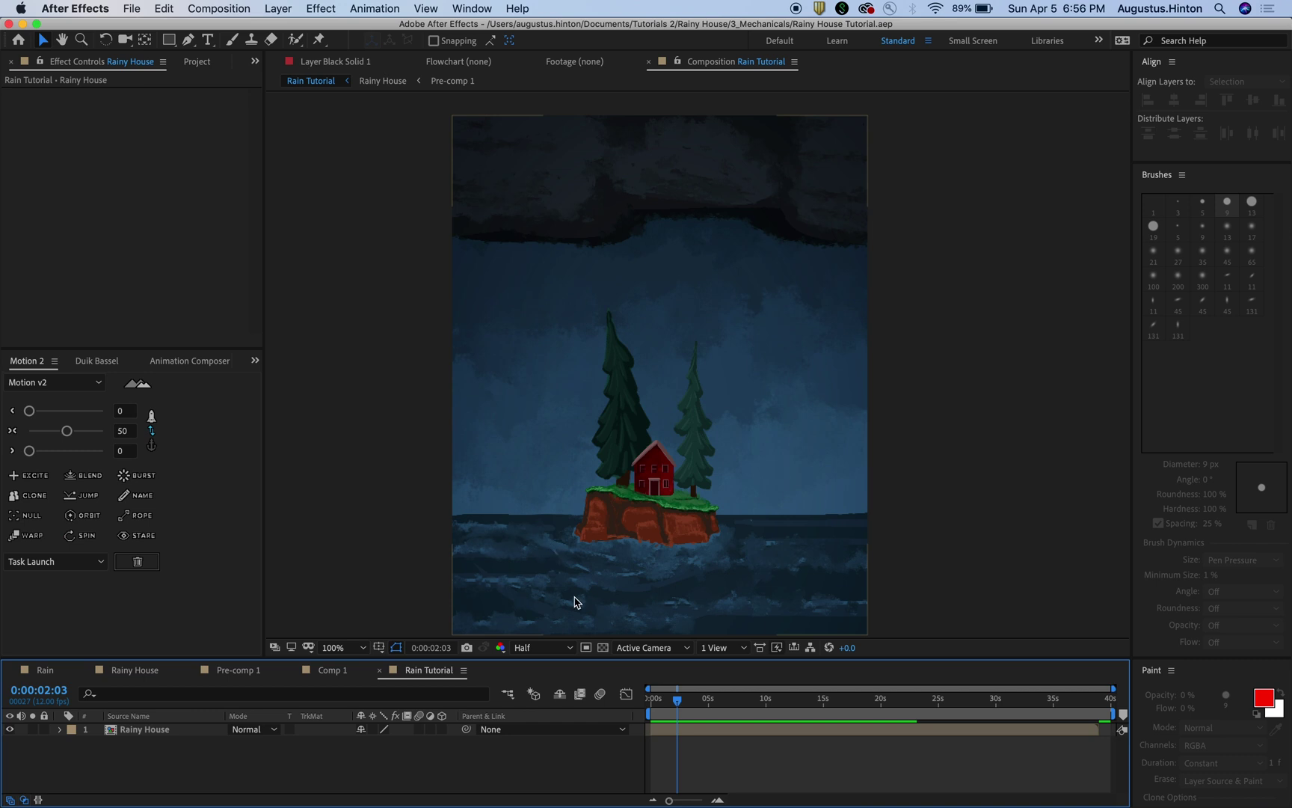
{"action": "key", "text": "space"}
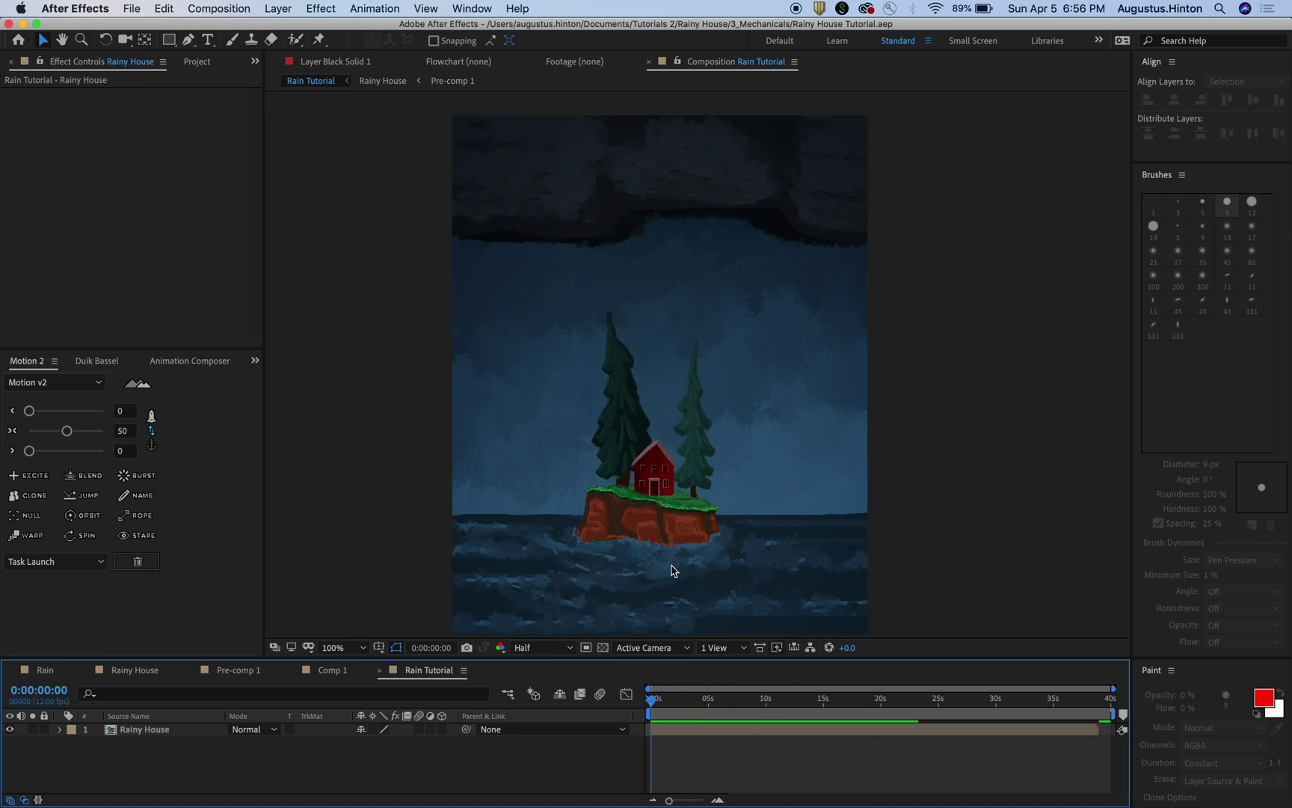
{"action": "scroll", "coordinate": [652, 484], "scroll_direction": "up", "scroll_amount": 1}
{"action": "key", "text": "h"}
{"action": "left_click_drag", "start_coordinate": [718, 448], "coordinate": [751, 412]}
{"action": "key", "text": "v"}
{"action": "scroll", "coordinate": [646, 503], "scroll_direction": "down", "scroll_amount": 1}
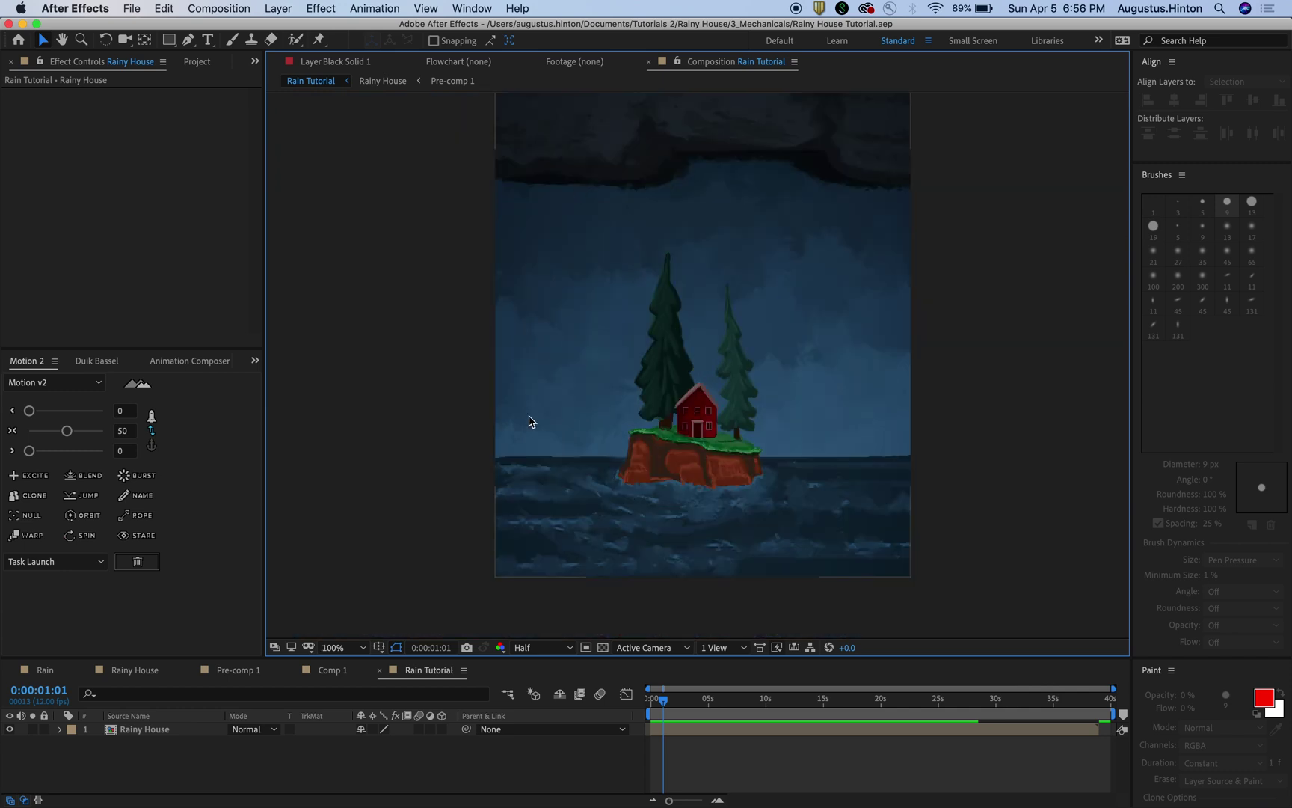
{"action": "scroll", "coordinate": [658, 292], "scroll_direction": "up", "scroll_amount": 1}
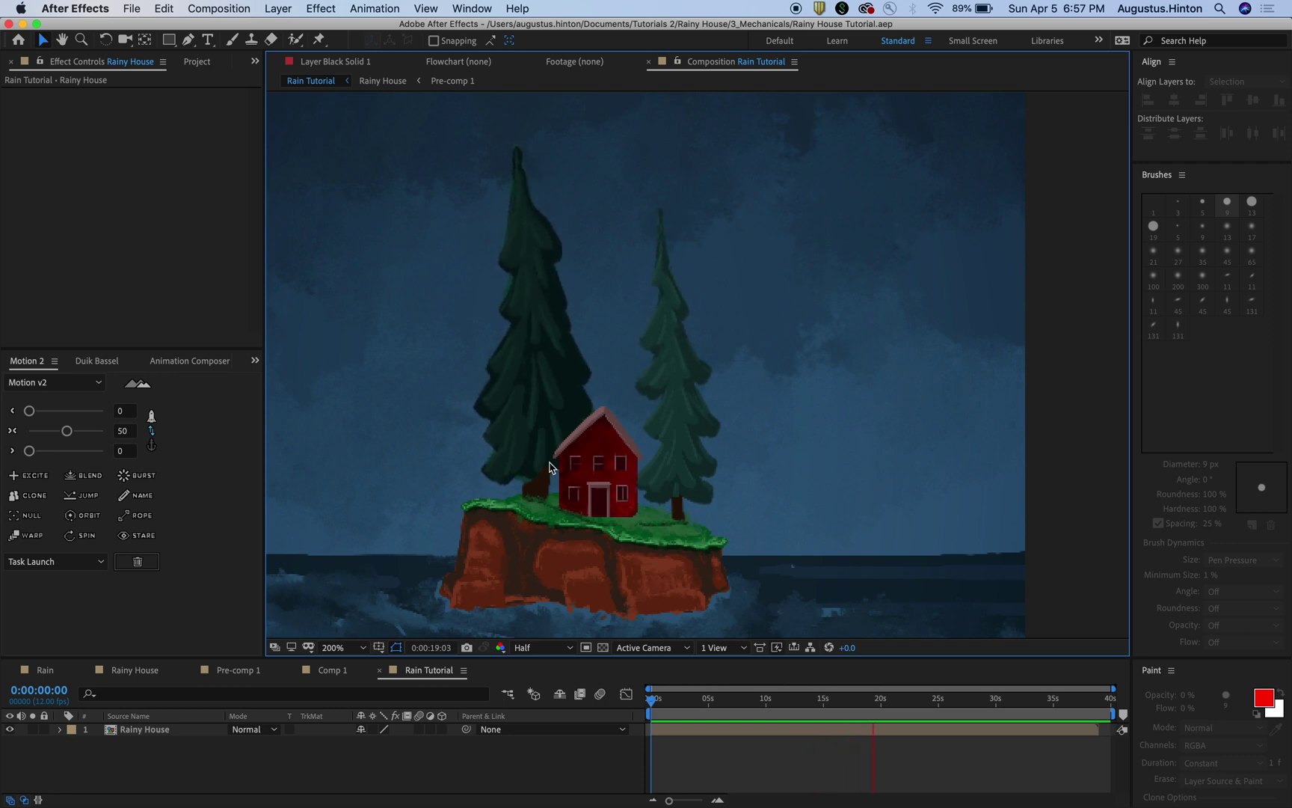
{"action": "left_click", "coordinate": [850, 700]}
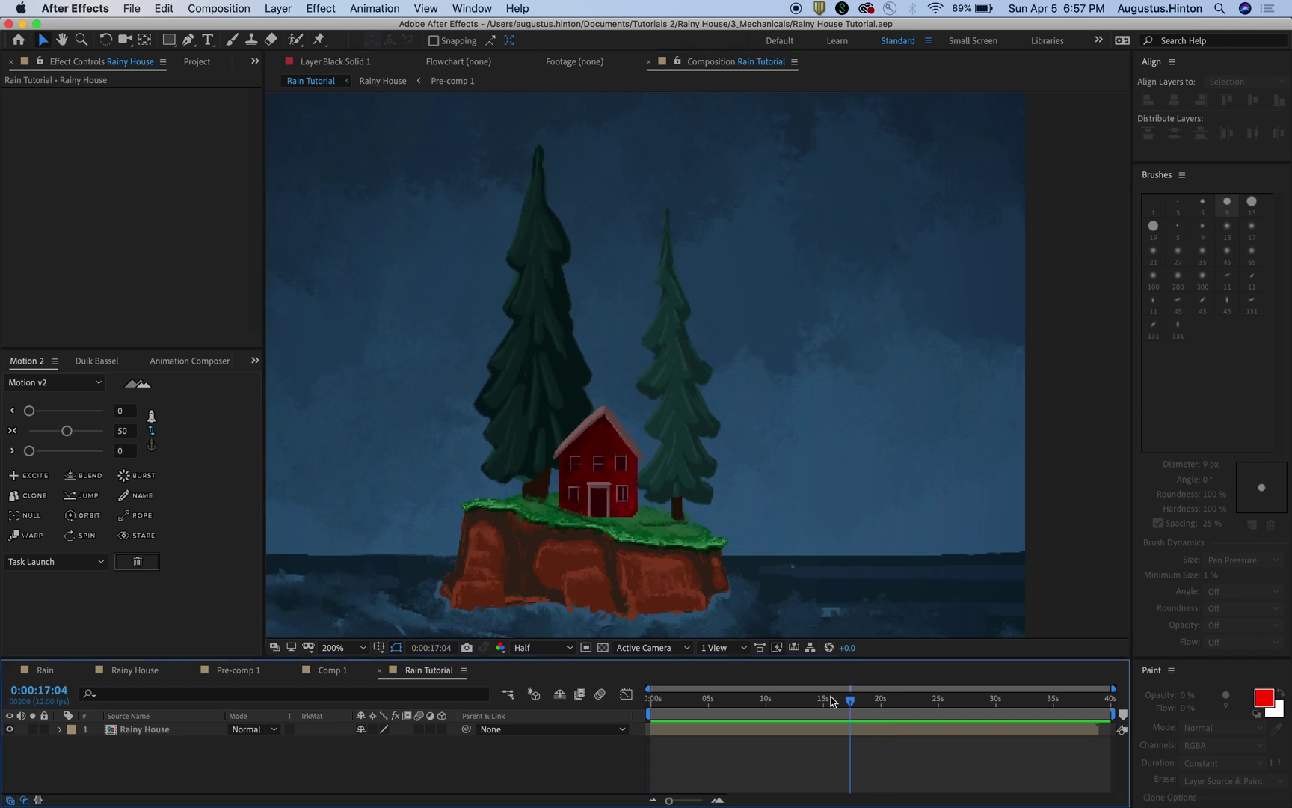
{"action": "key", "text": "Home"}
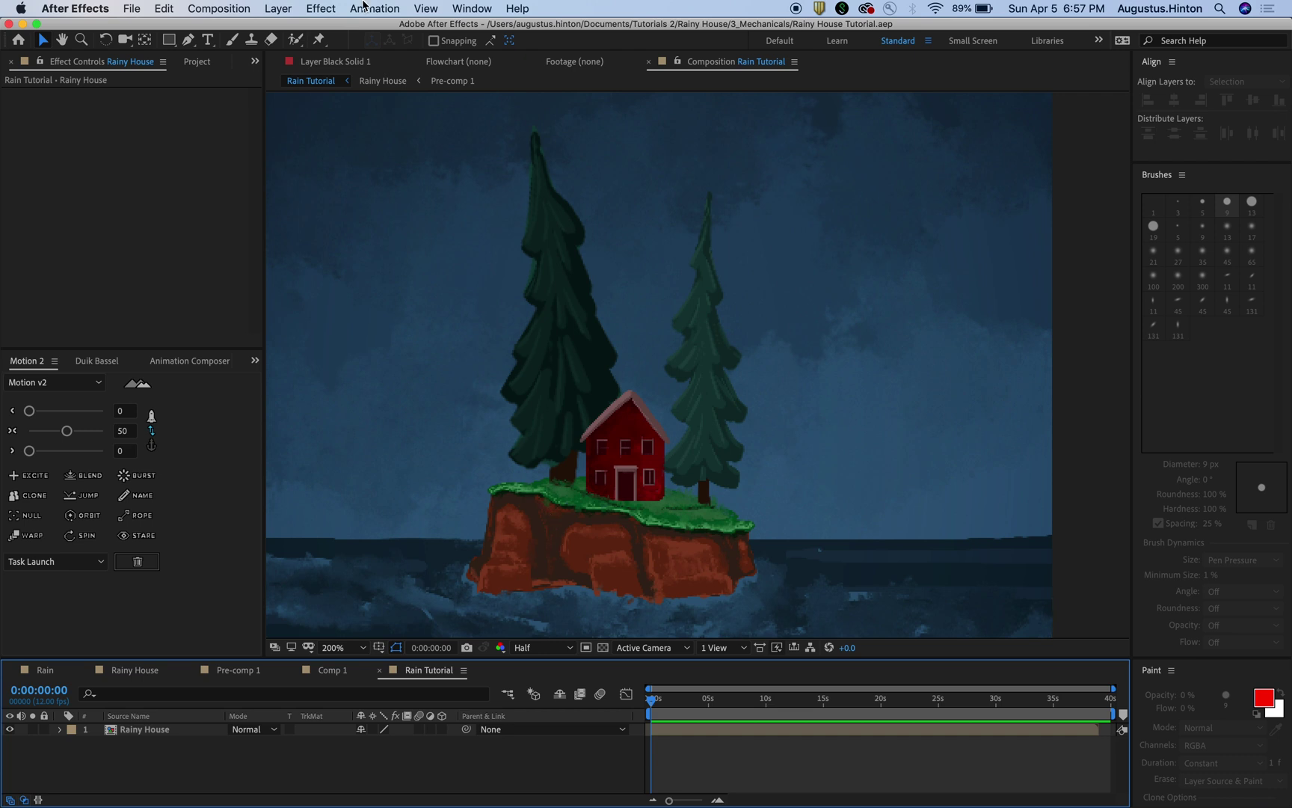
Create a new adjustment layer above Rainy House via Layer > New.
{"action": "left_click", "coordinate": [219, 8]}
{"action": "mouse_move", "coordinate": [528, 6]}
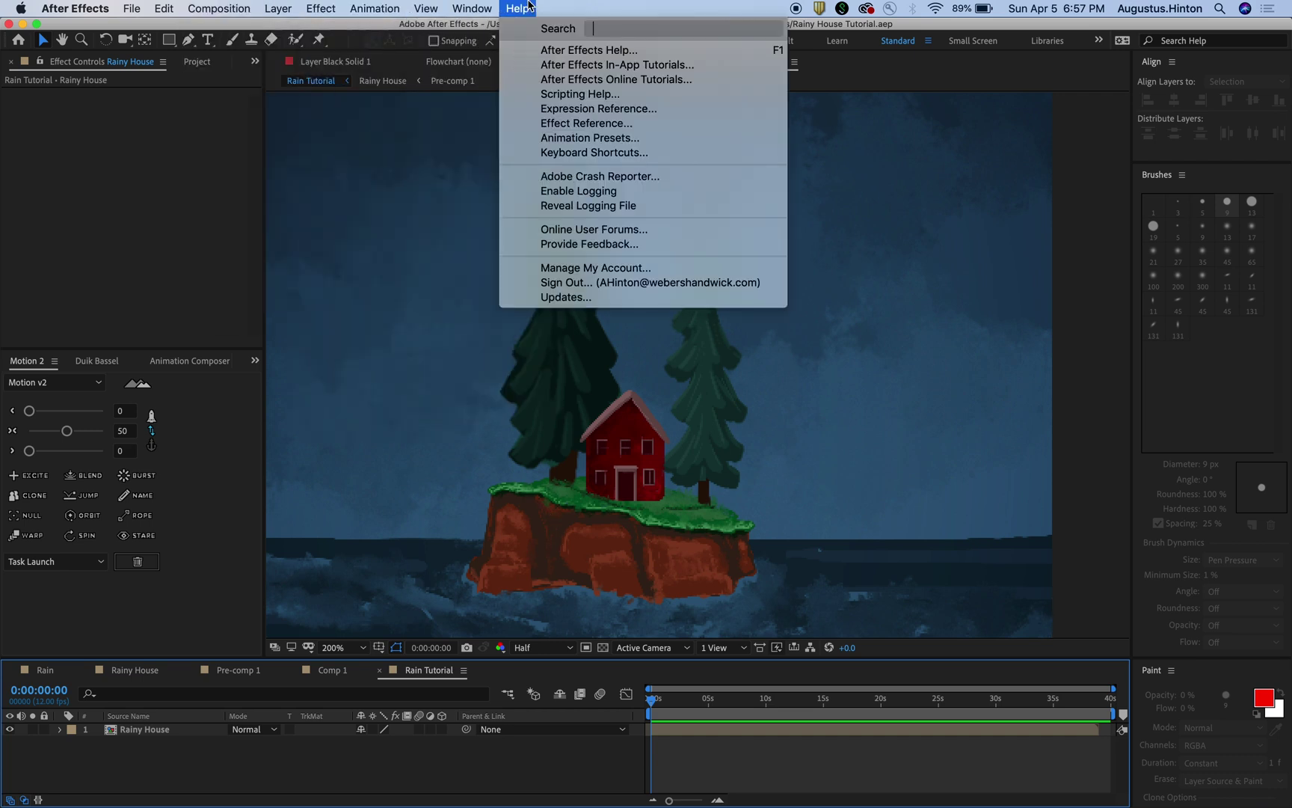
{"action": "mouse_move", "coordinate": [278, 6]}
{"action": "mouse_move", "coordinate": [284, 34]}
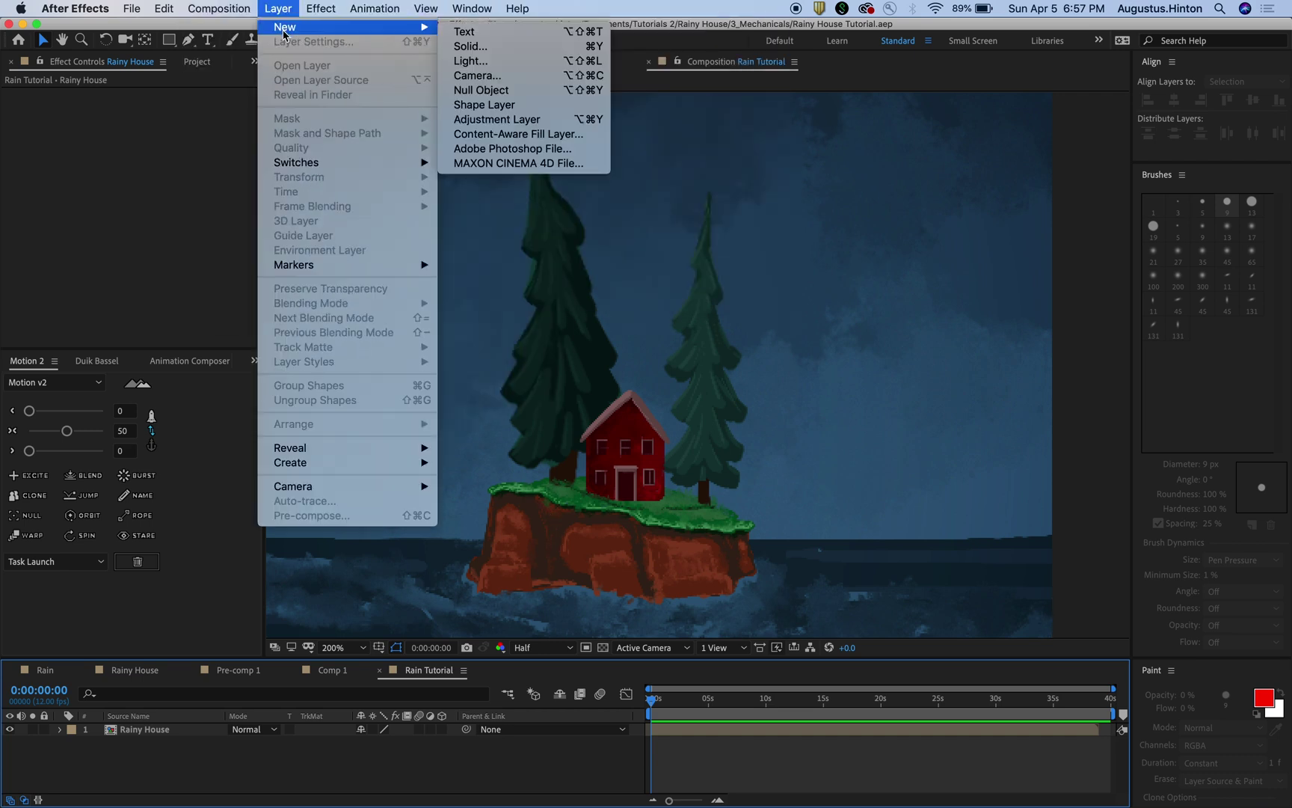
{"action": "left_click", "coordinate": [522, 128]}
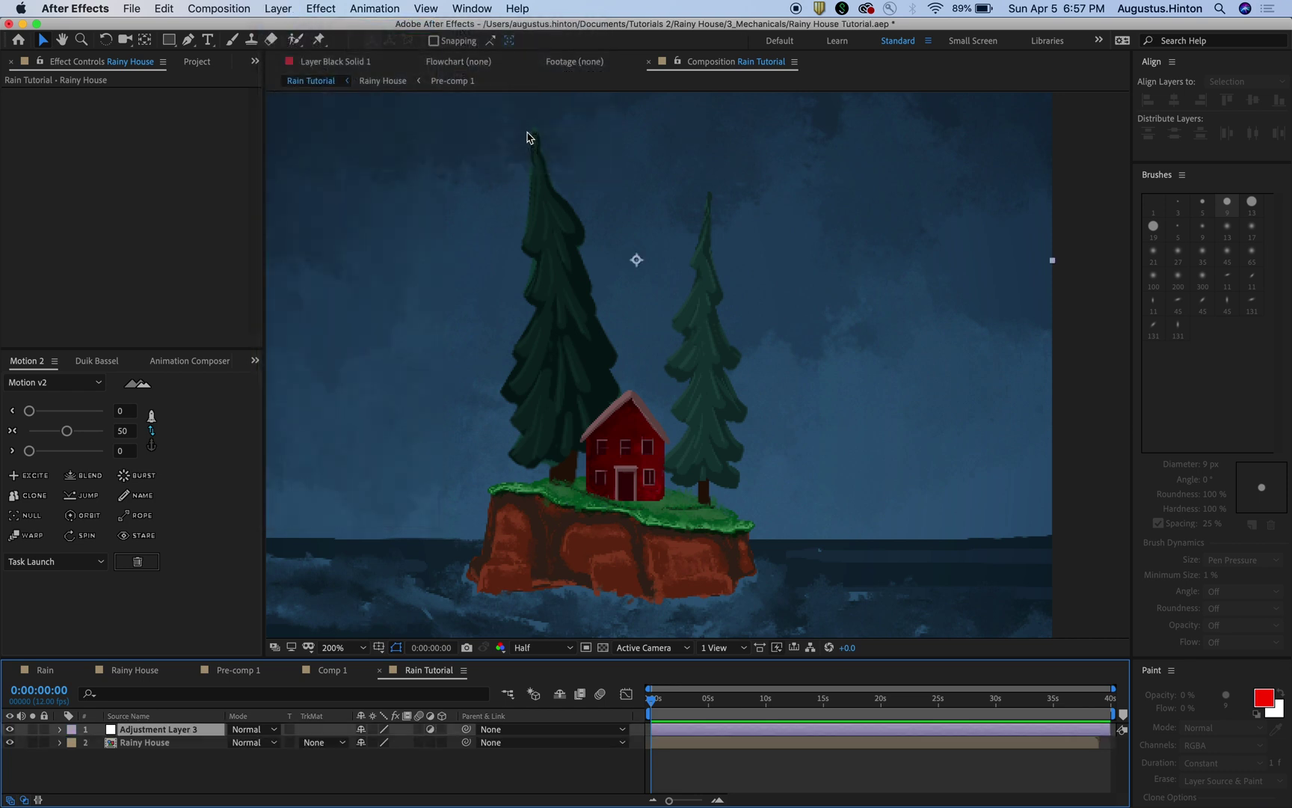
Search 'rain' and apply CC Rainfall to the adjustment layer.
{"action": "left_click", "coordinate": [518, 6]}
{"action": "type", "text": "rain"}
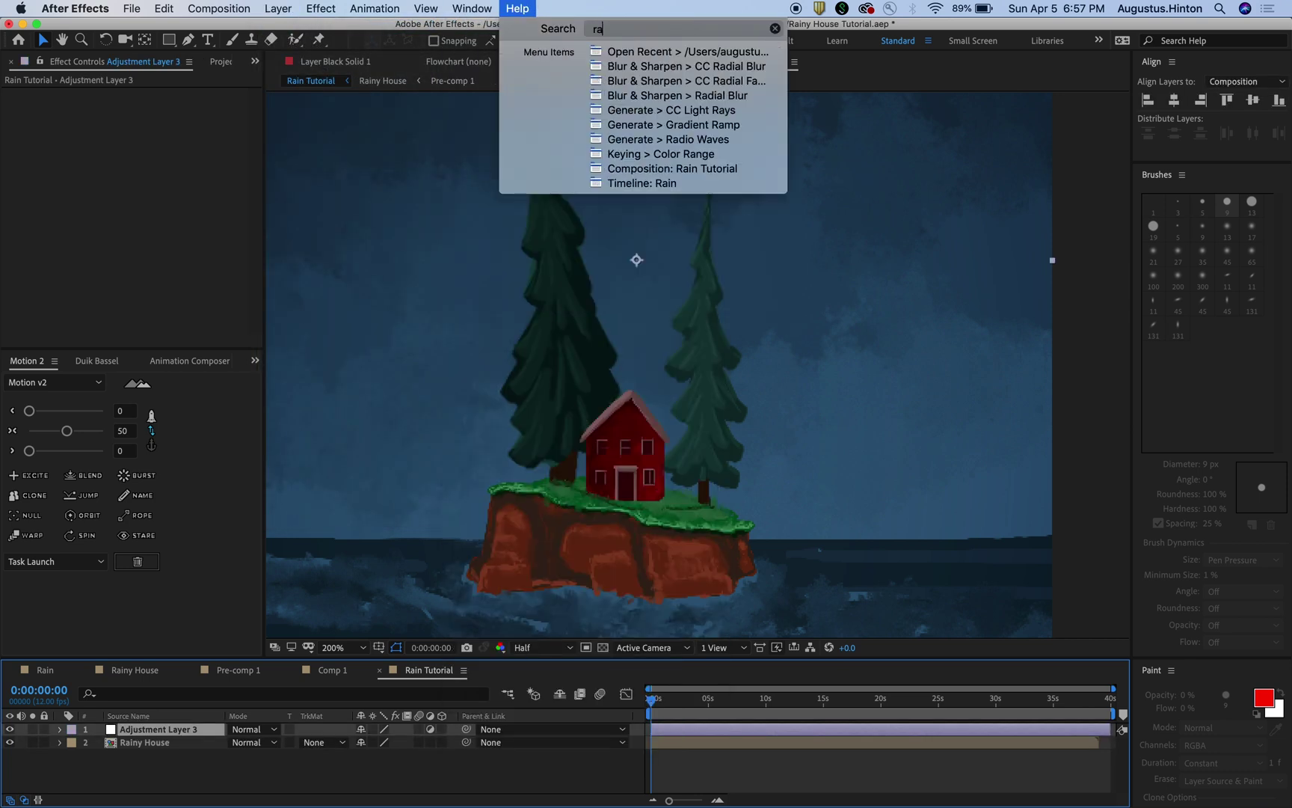
{"action": "mouse_move", "coordinate": [648, 68]}
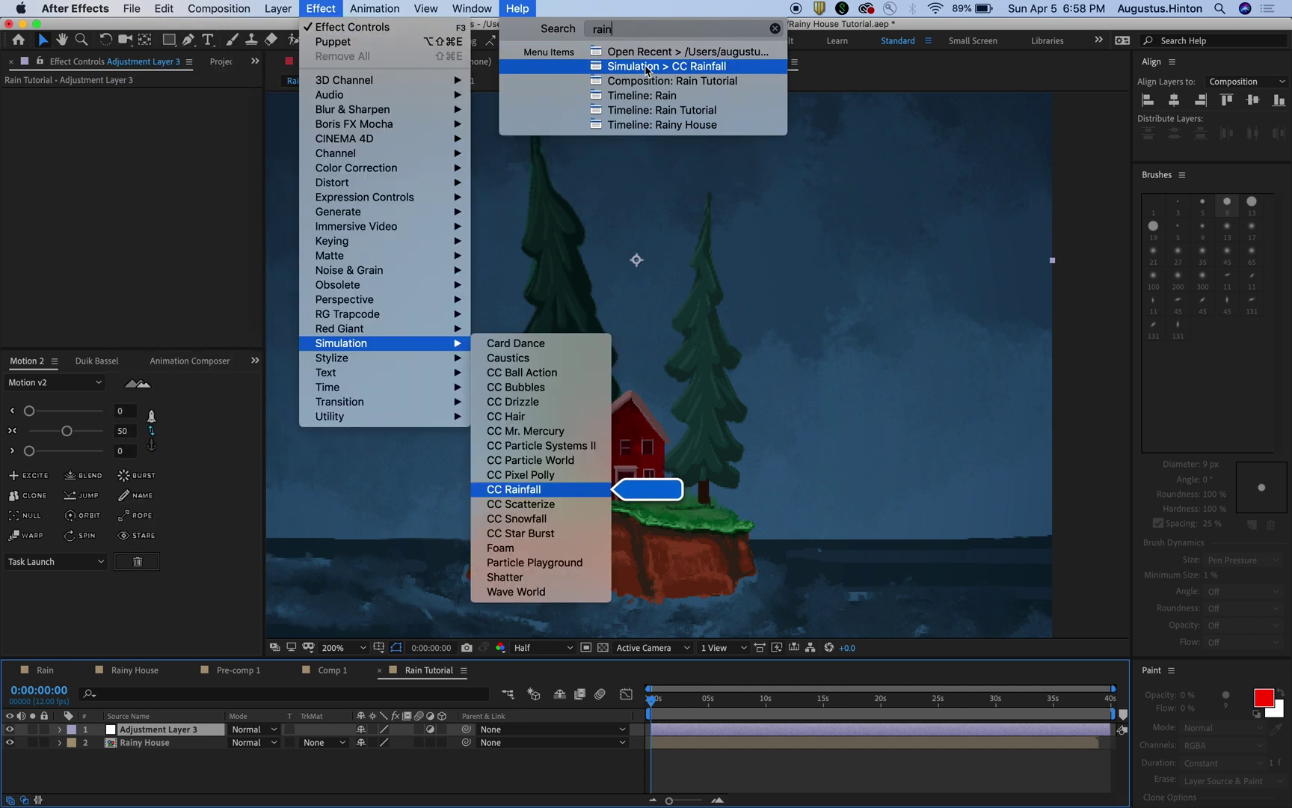
{"action": "left_click", "coordinate": [648, 68]}
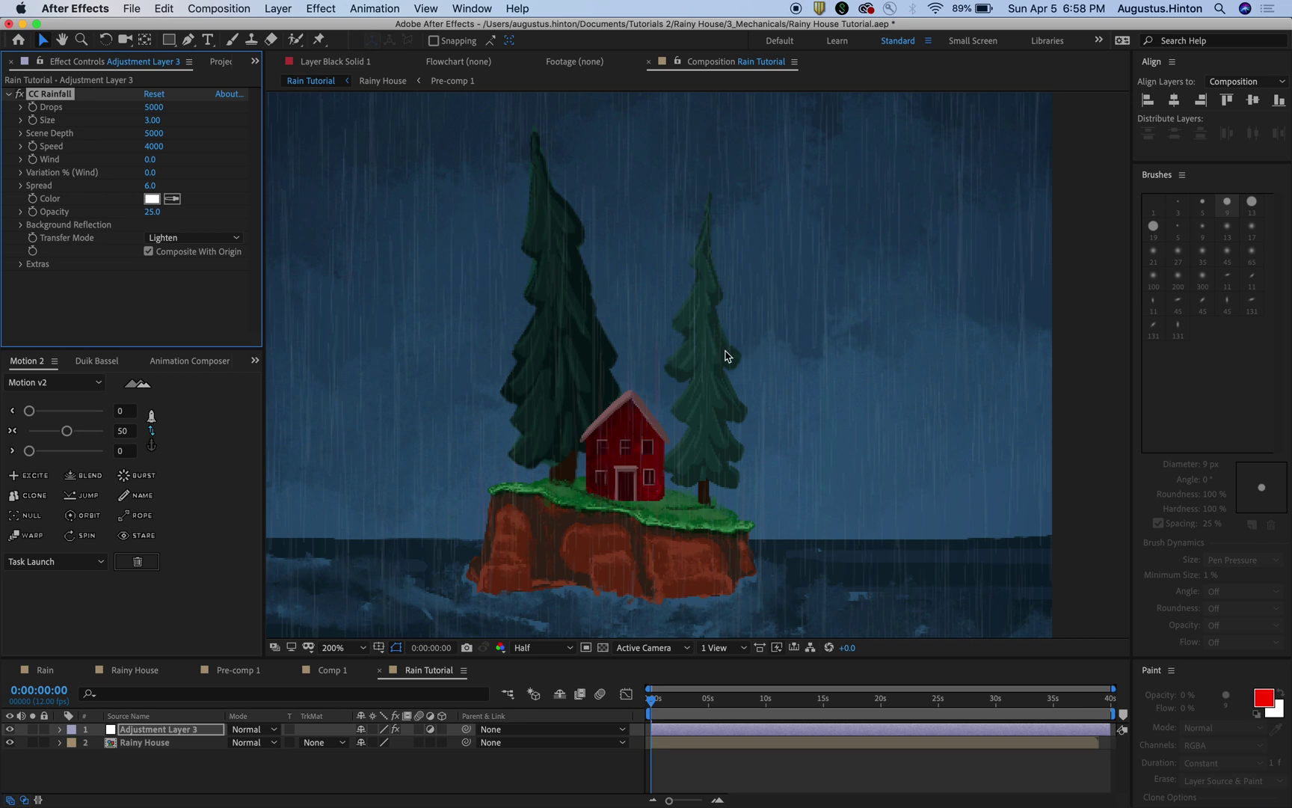
Slant the rain left by scrubbing CC Rainfall Wind to -1140, previewing the result.
{"action": "key", "text": "space"}
{"action": "key", "text": "comma"}
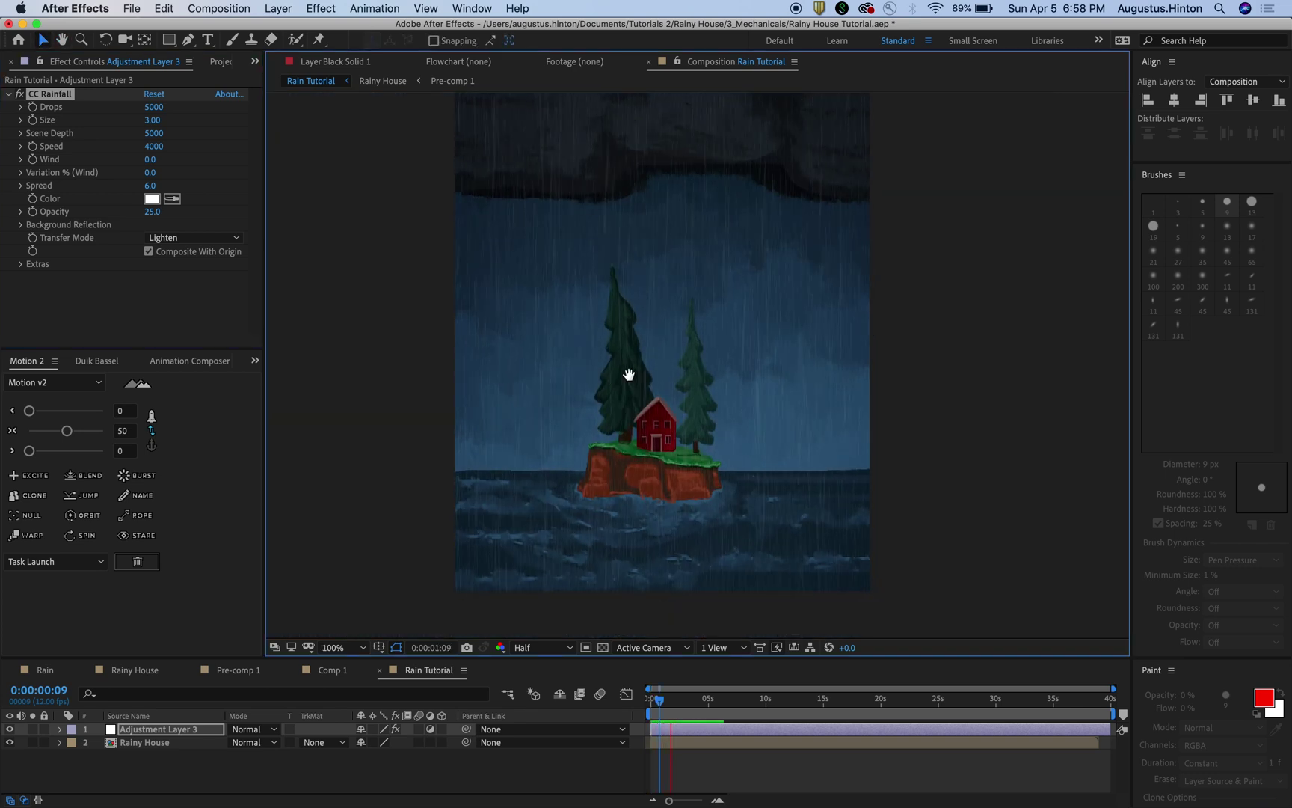
{"action": "key", "text": "space"}
{"action": "key", "text": "period"}
{"action": "scroll", "coordinate": [629, 380], "scroll_direction": "left", "scroll_amount": 3}
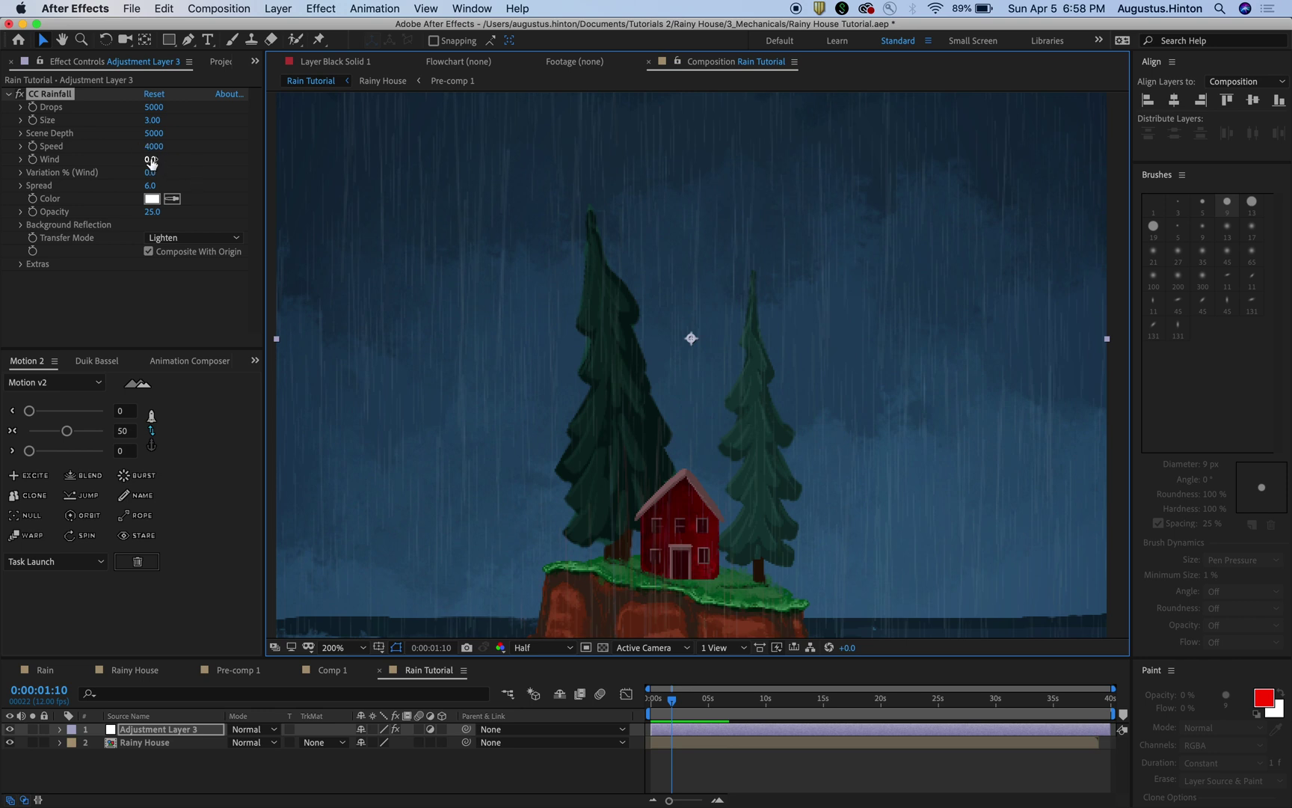
{"action": "left_click_drag", "start_coordinate": [150, 162], "coordinate": [110, 161]}
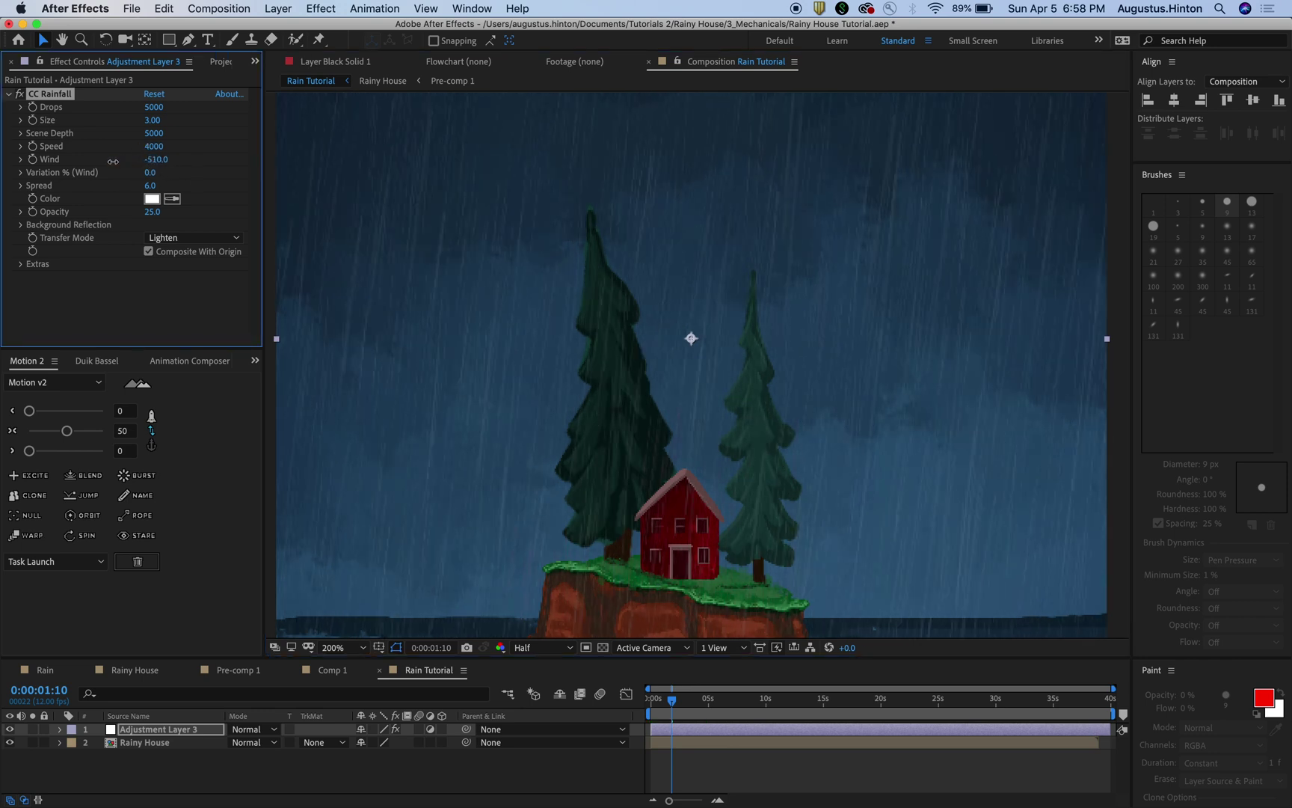
{"action": "left_click_drag", "start_coordinate": [111, 162], "coordinate": [65, 161]}
{"action": "key", "text": "space"}
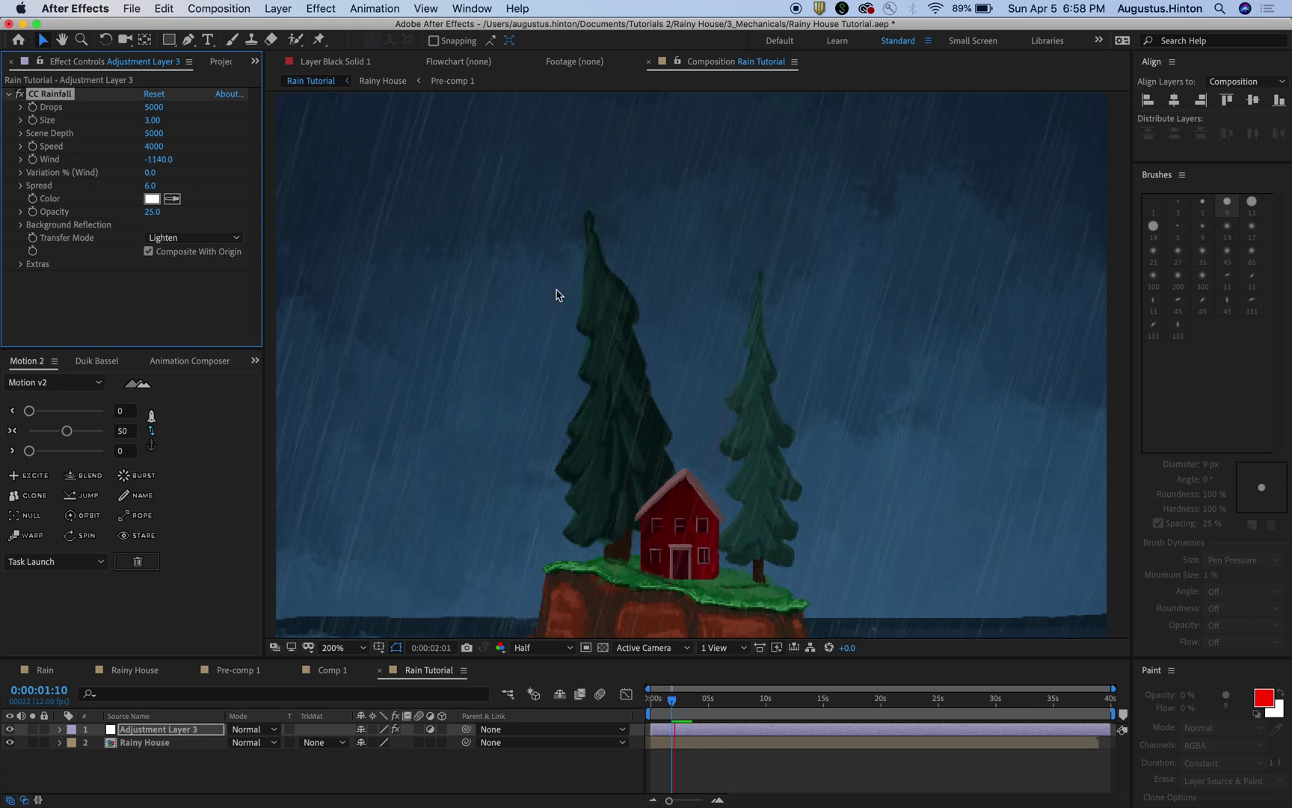
{"action": "key", "text": "space"}
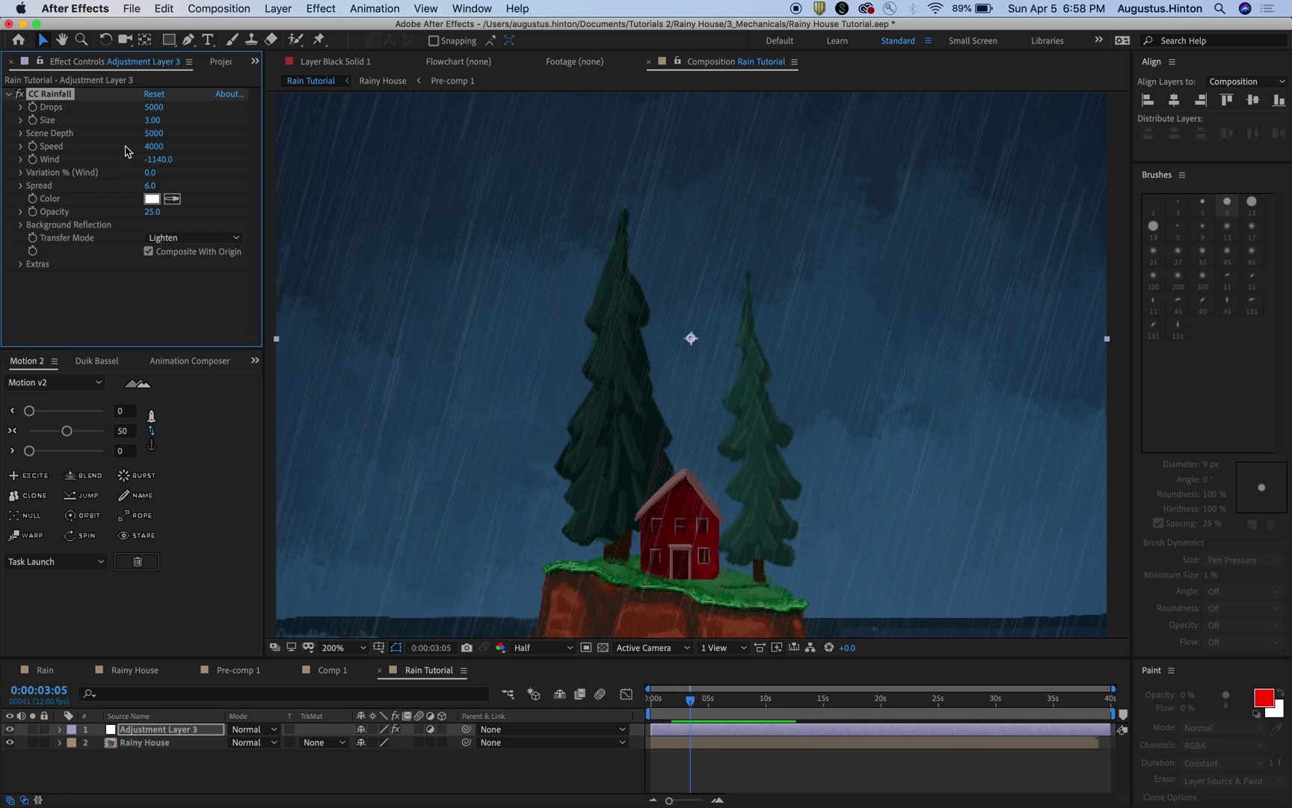
Thin the drops to Size 1.32 and raise Scene Depth to 5040.
{"action": "mouse_move", "coordinate": [153, 120]}
{"action": "left_mouse_down"}
{"action": "mouse_move", "coordinate": [114, 124]}
{"action": "mouse_move", "coordinate": [161, 124]}
{"action": "left_mouse_up"}
{"action": "key", "text": "space"}
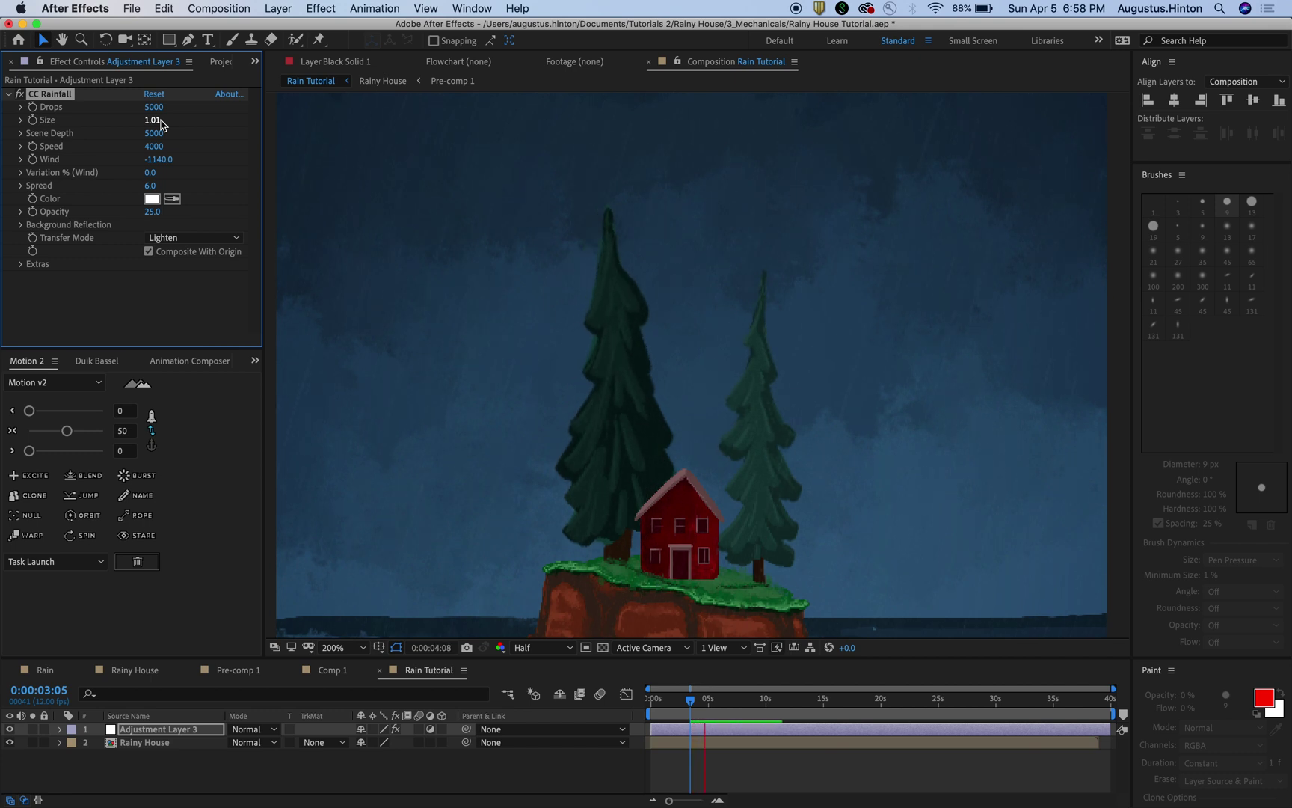
{"action": "key", "text": "space"}
{"action": "mouse_move", "coordinate": [154, 136]}
{"action": "left_mouse_down"}
{"action": "mouse_move", "coordinate": [188, 129]}
{"action": "mouse_move", "coordinate": [172, 124]}
{"action": "left_mouse_up"}
{"action": "key", "text": "space"}
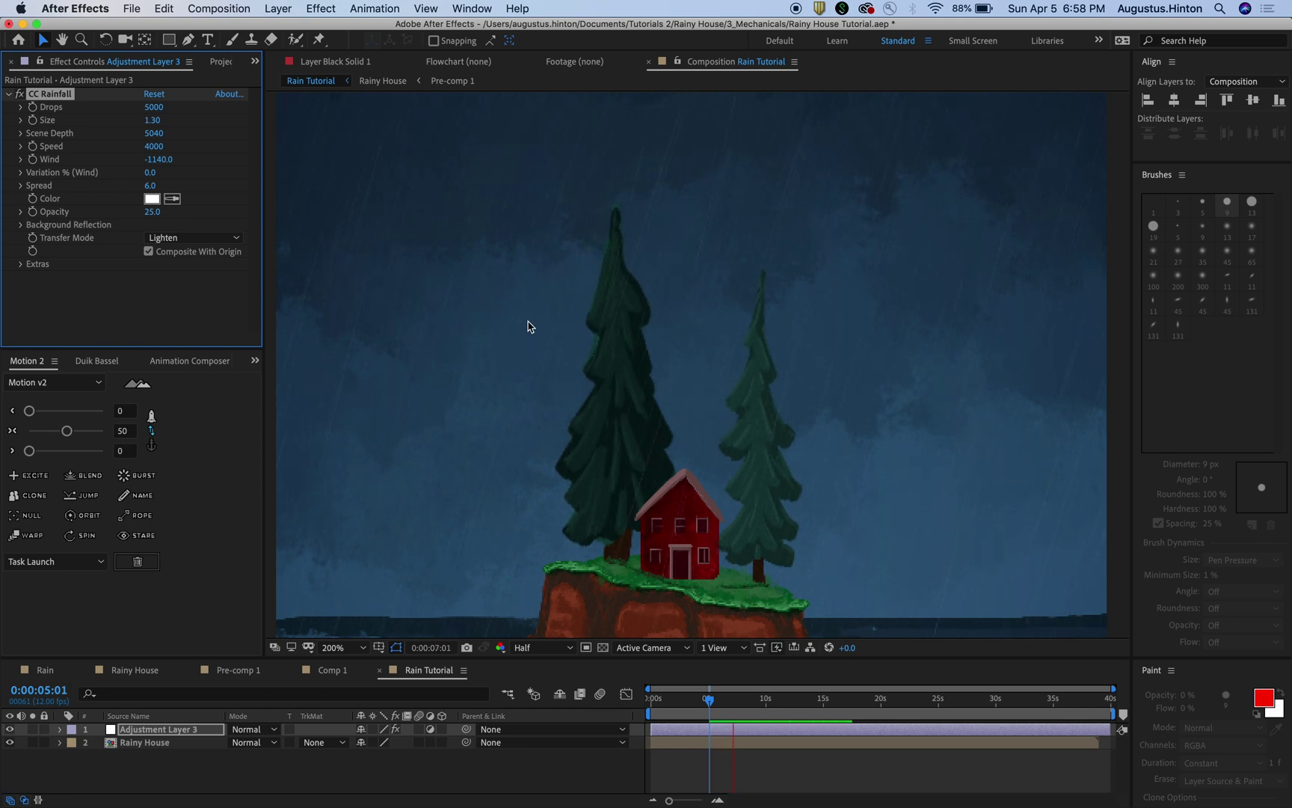
{"action": "key", "text": "space"}
{"action": "left_click_drag", "start_coordinate": [161, 119], "coordinate": [177, 126]}
{"action": "key", "text": "space"}
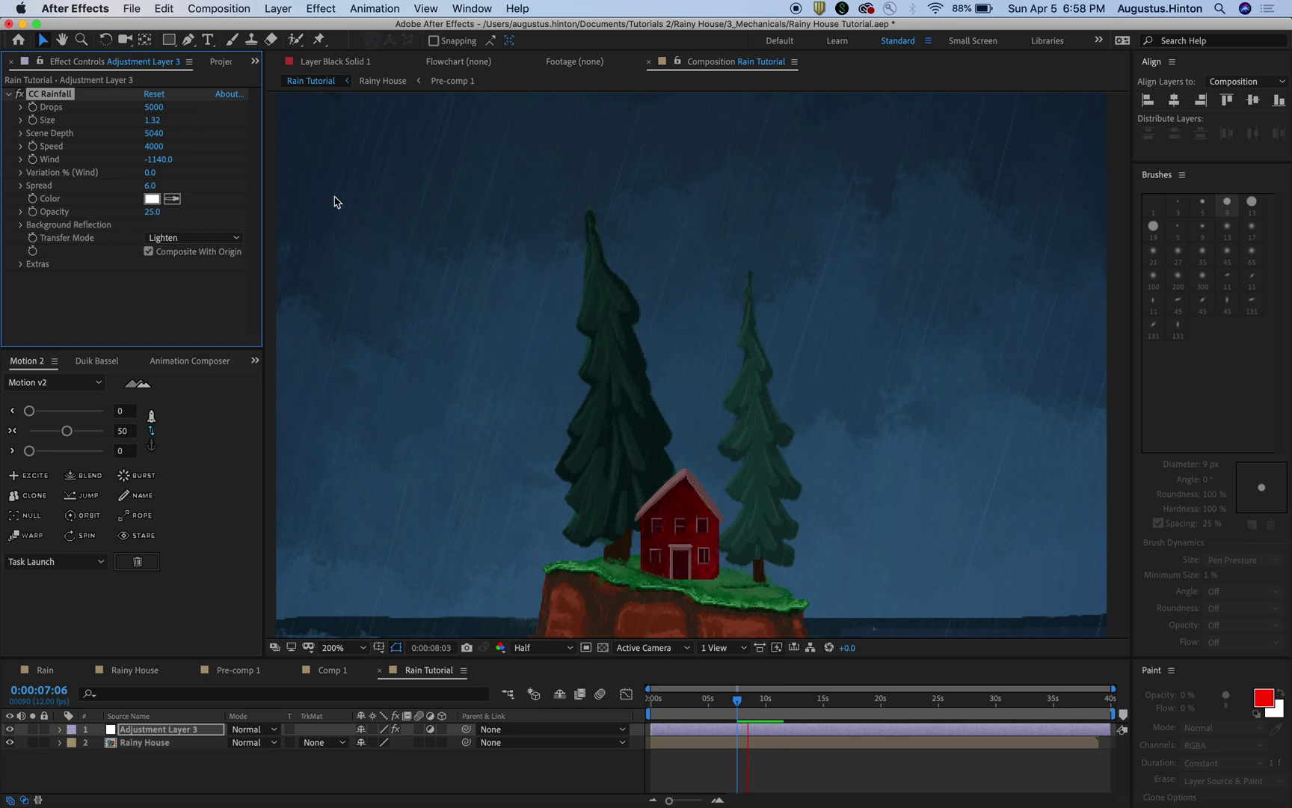
{"action": "key", "text": "comma"}
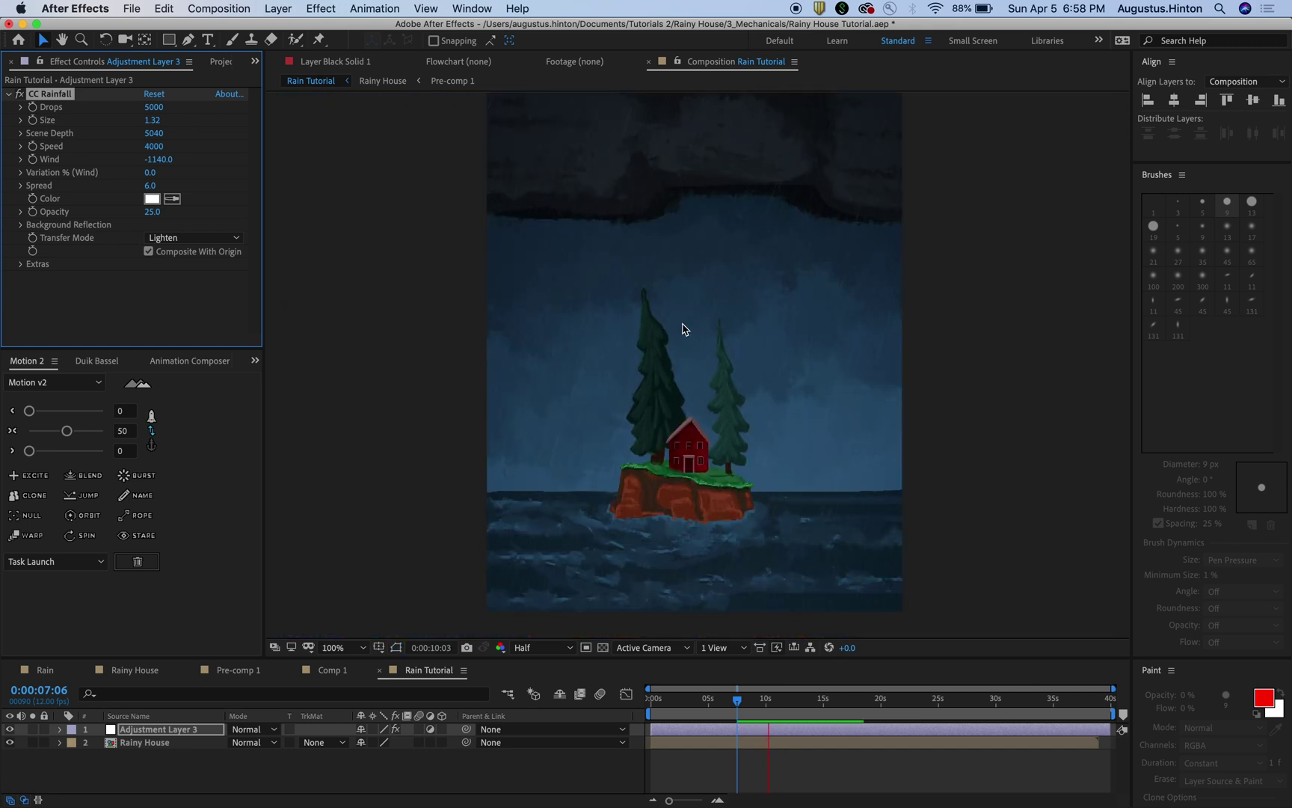
{"action": "key", "text": "period"}
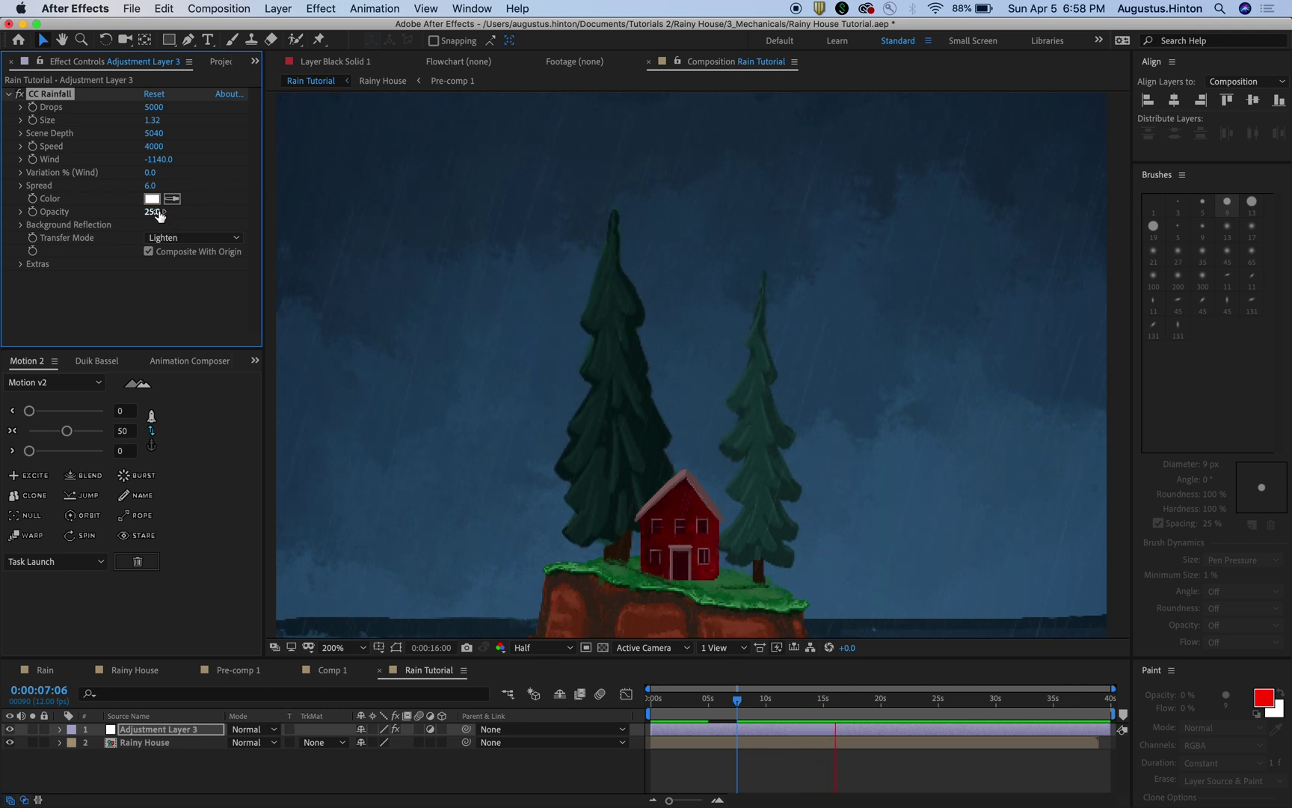
Set the rain Opacity to 35 and preview the scene.
{"action": "left_click", "coordinate": [148, 212]}
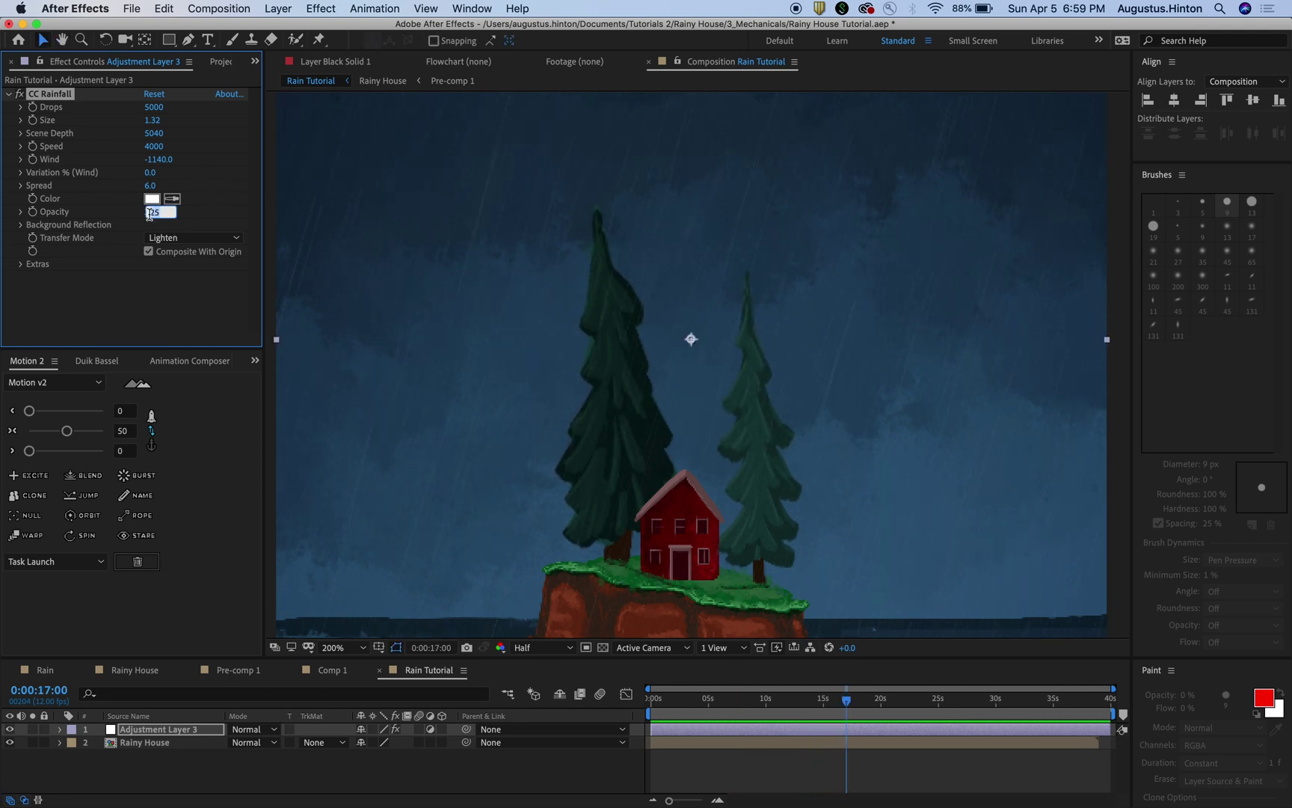
{"action": "key", "text": "Return"}
{"action": "key", "text": "space"}
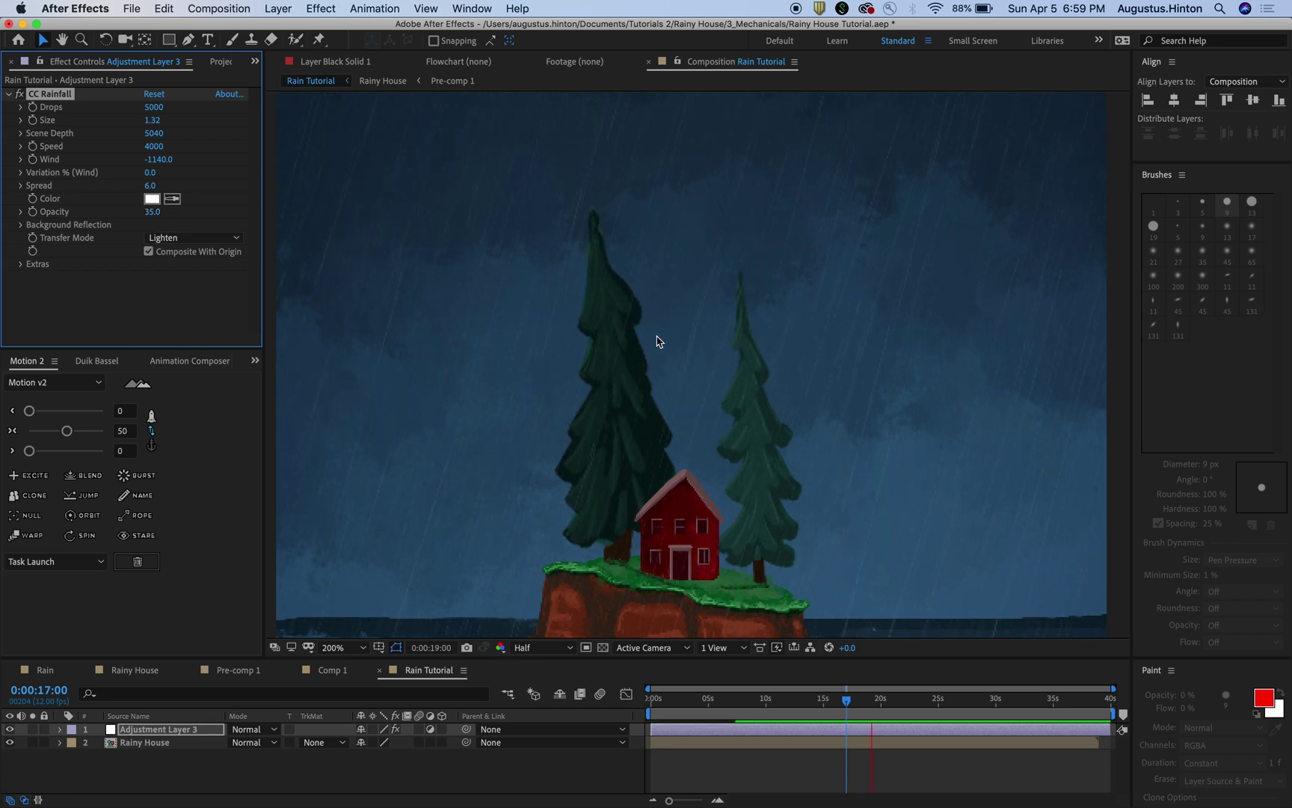
{"action": "key", "text": "comma"}
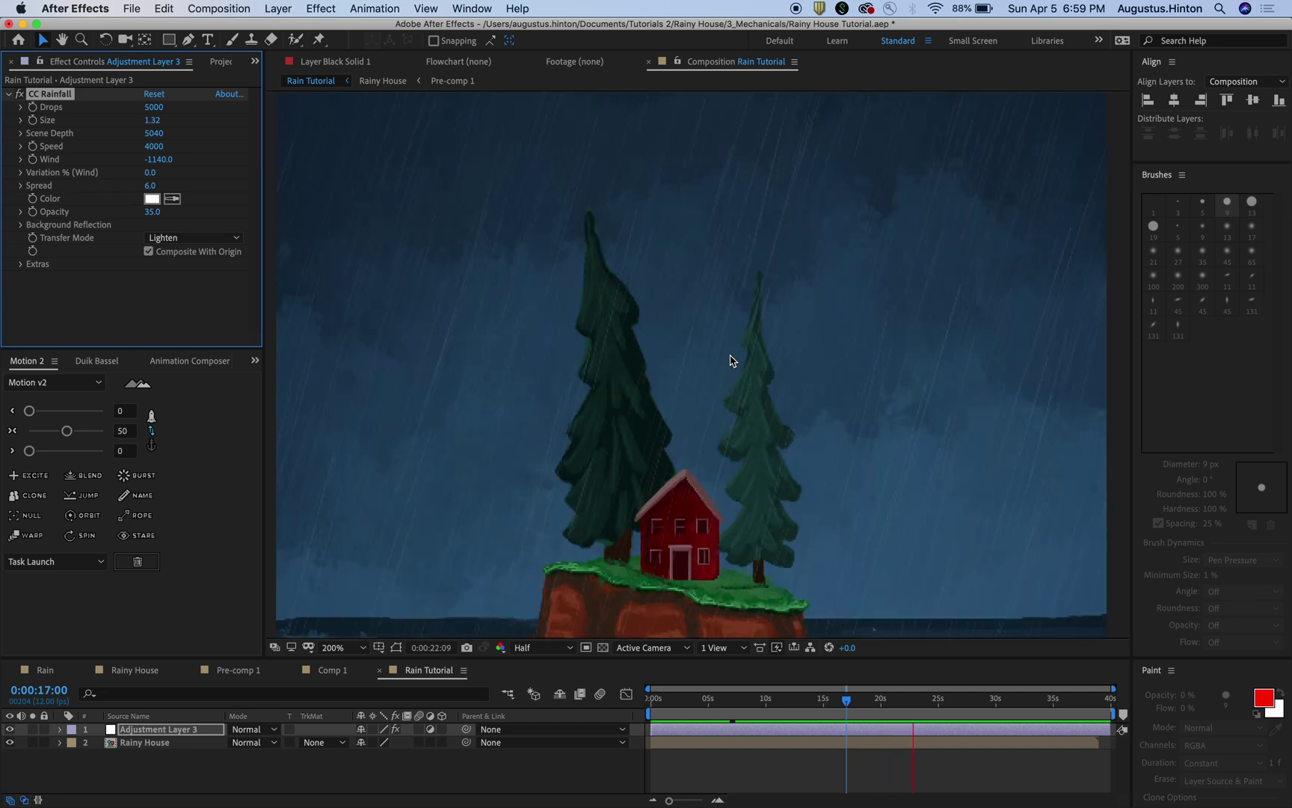
{"action": "key", "text": "period"}
Stop the preview and place the playhead at 0:00:06:07.
{"action": "left_click", "coordinate": [744, 475]}
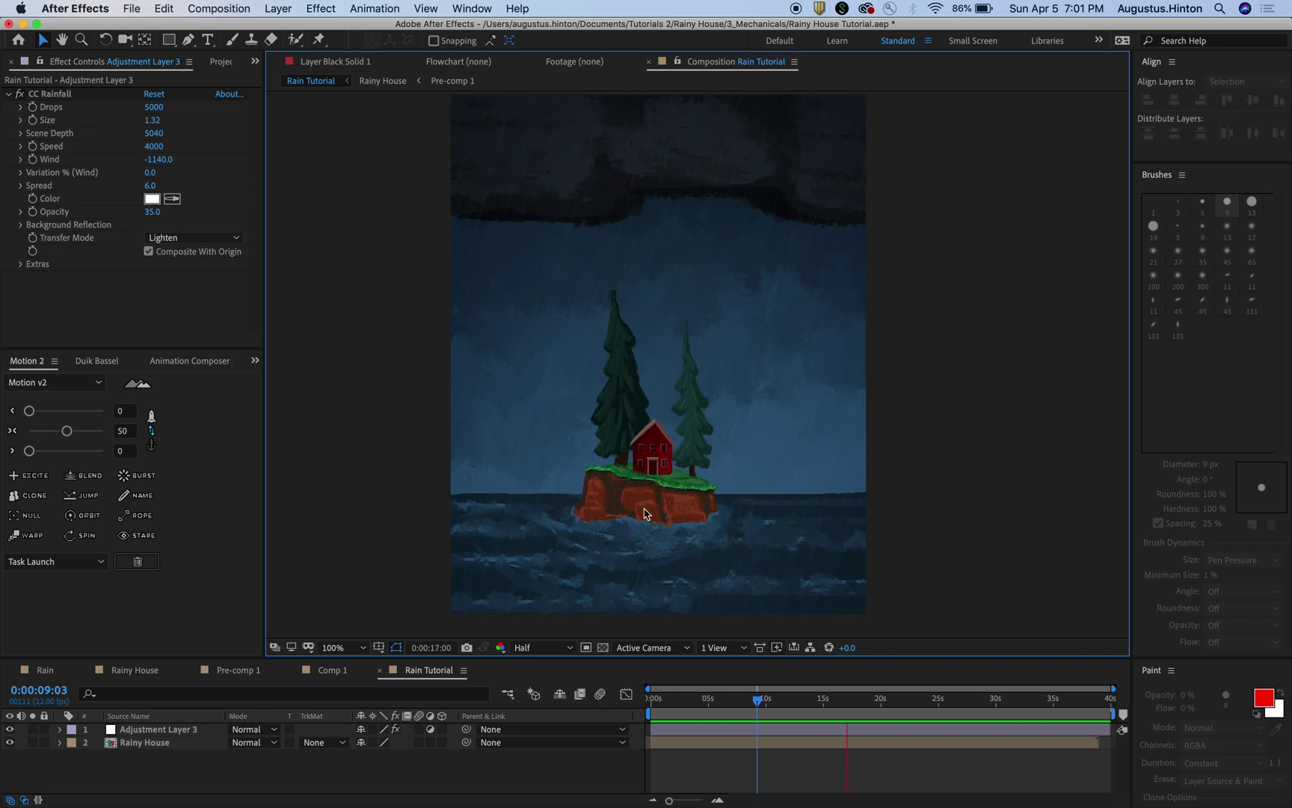
{"action": "scroll", "coordinate": [639, 501], "scroll_direction": "up", "scroll_amount": 2}
{"action": "scroll", "coordinate": [635, 498], "scroll_direction": "up", "scroll_amount": 2}
{"action": "key", "text": "h"}
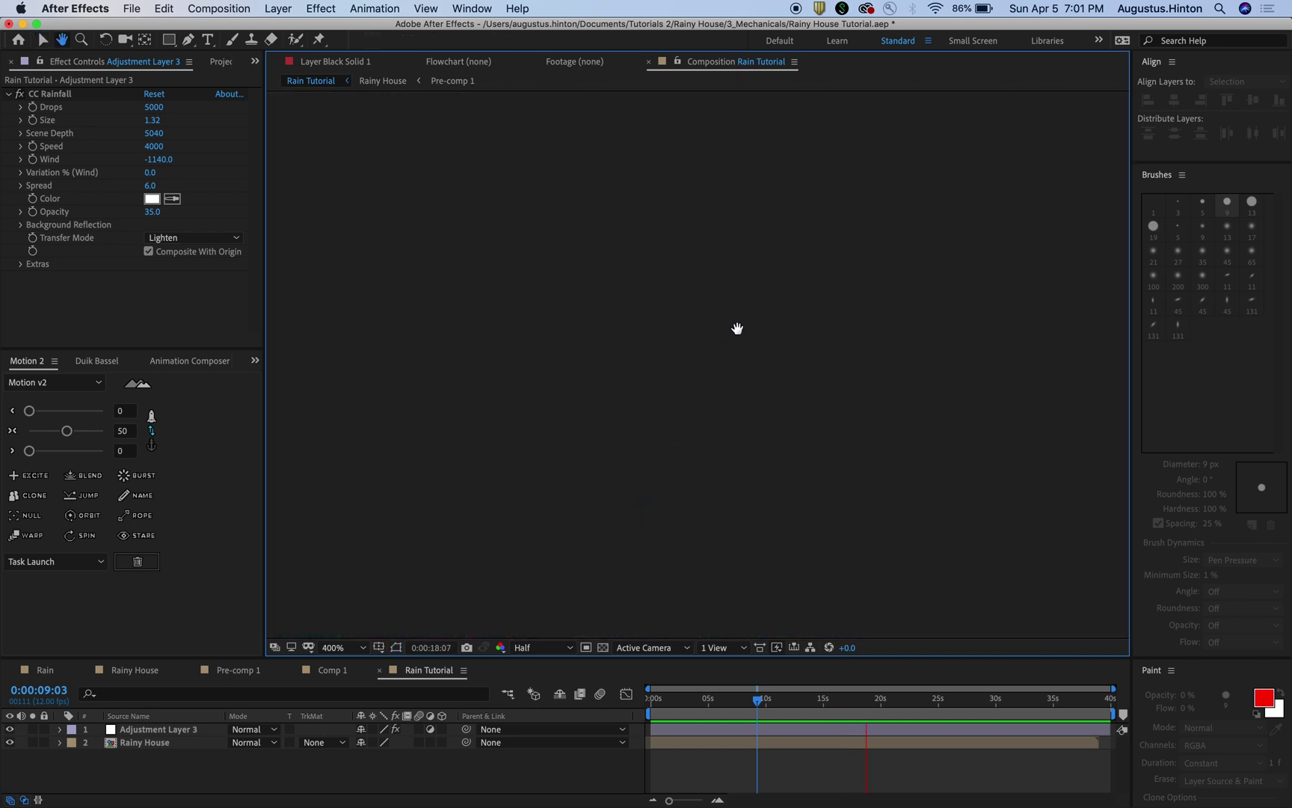
{"action": "key", "text": "v"}
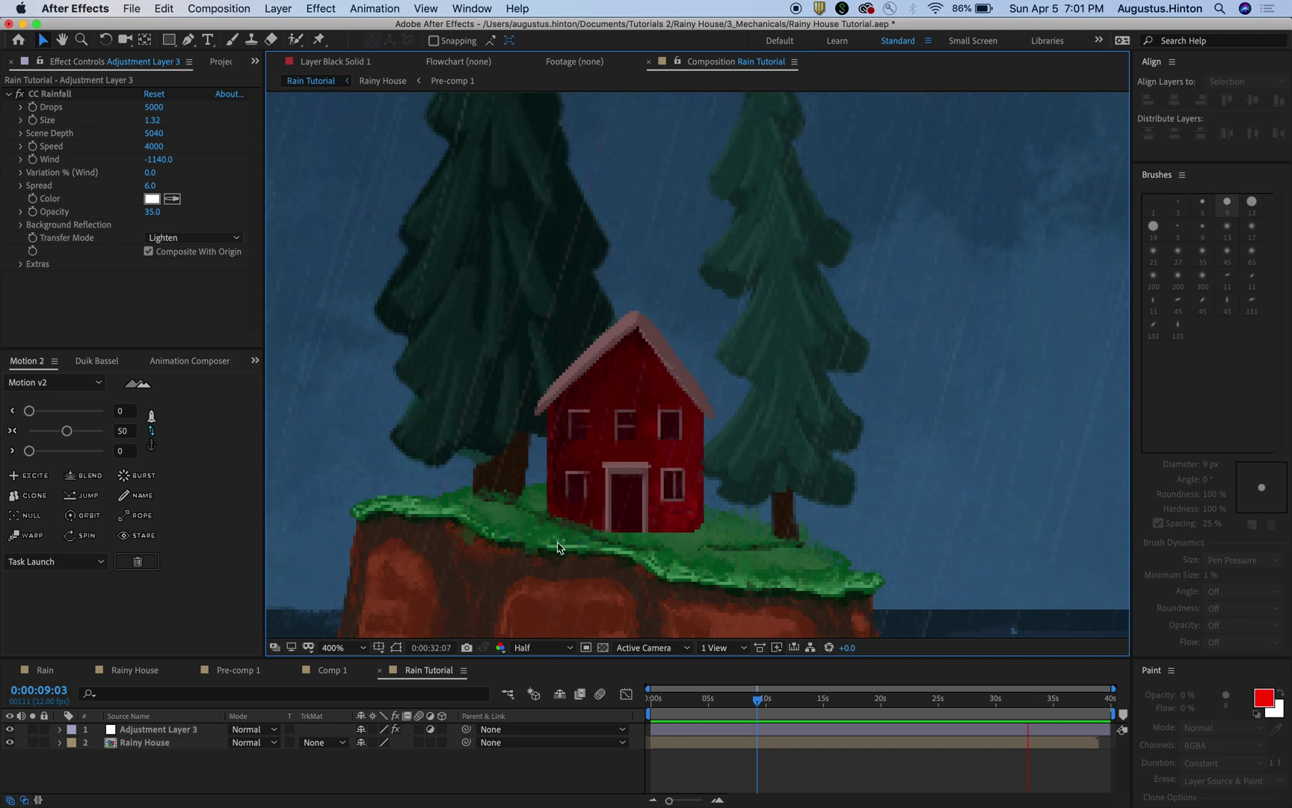
{"action": "left_click", "coordinate": [726, 703]}
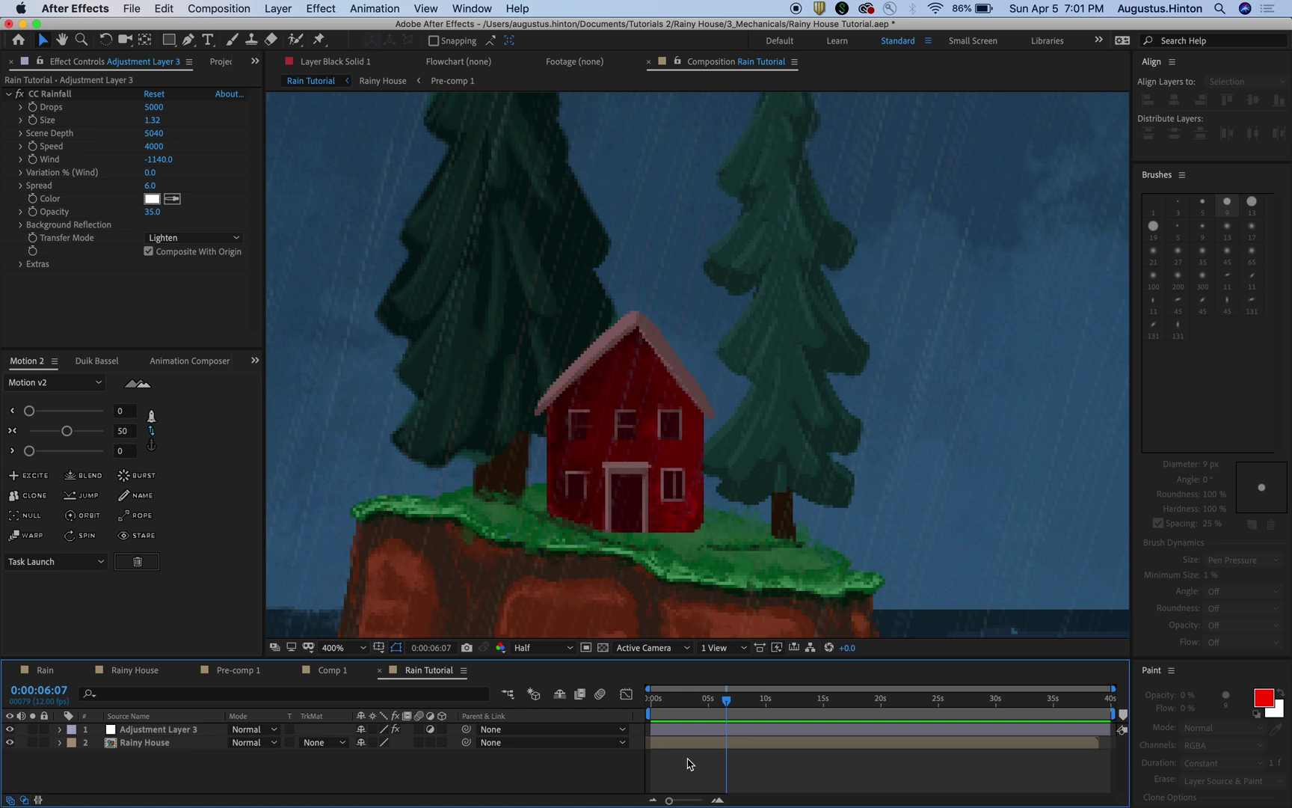
Create a new black solid, Black Solid 5, with Cmd+Y.
{"action": "key", "text": "super+y"}
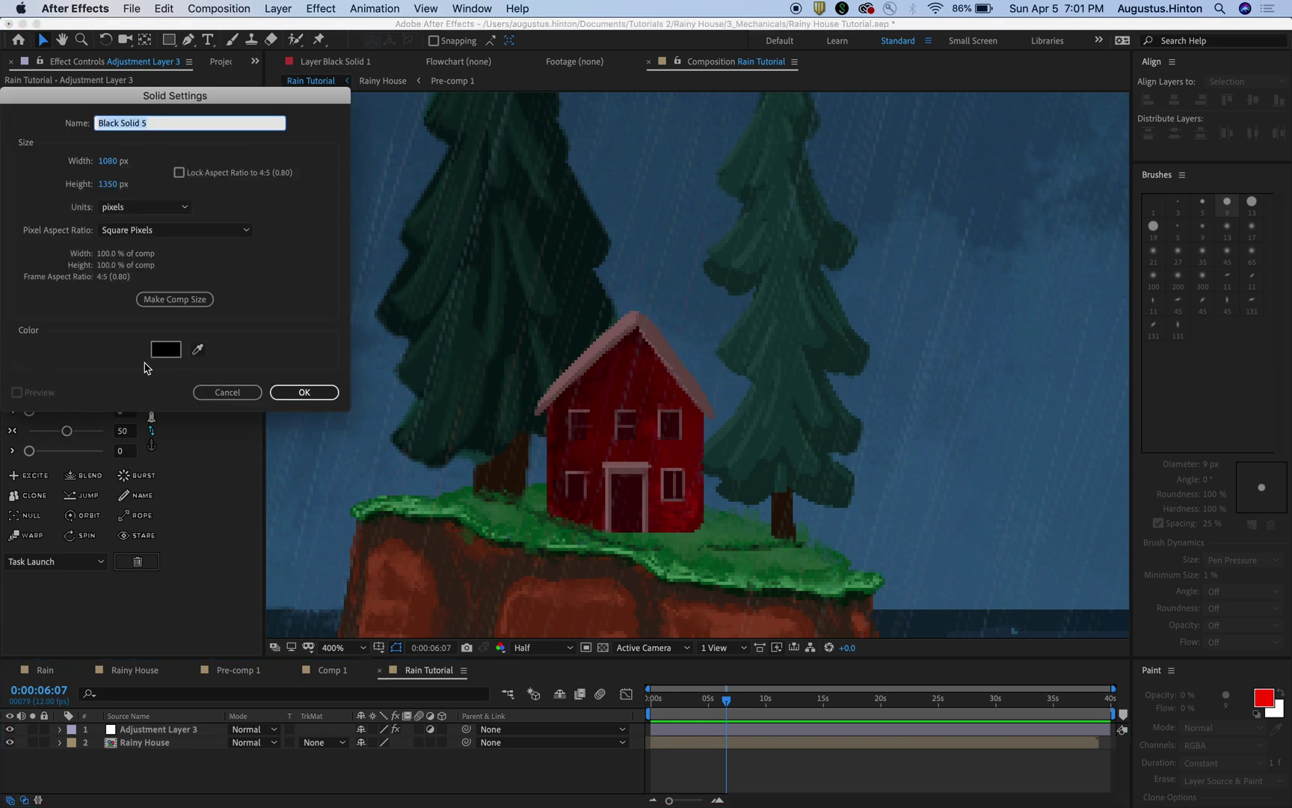
{"action": "left_click", "coordinate": [307, 393]}
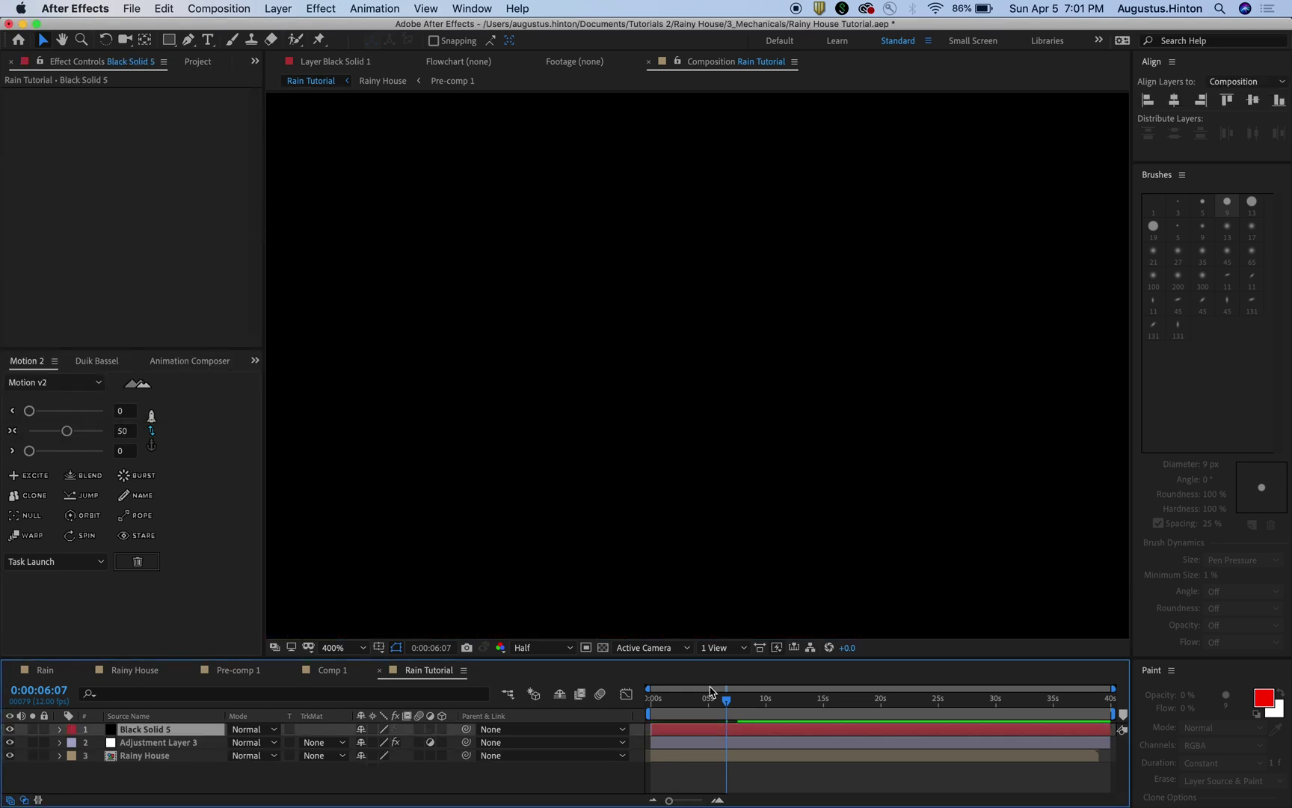
{"action": "scroll", "coordinate": [710, 573], "scroll_direction": "down", "scroll_amount": 4}
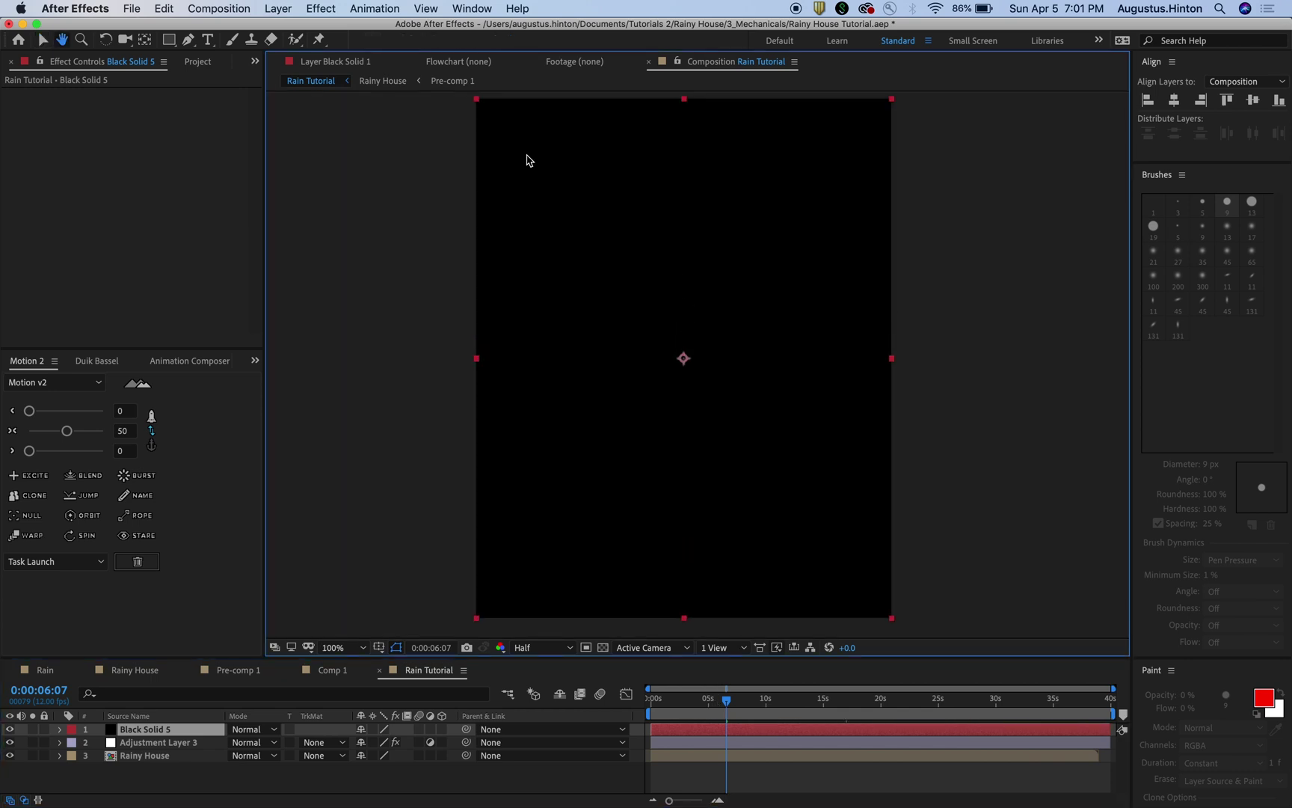
{"action": "key", "text": "v"}
Apply CC Particle Systems II to the solid and expand its Particle settings.
{"action": "left_click", "coordinate": [516, 7]}
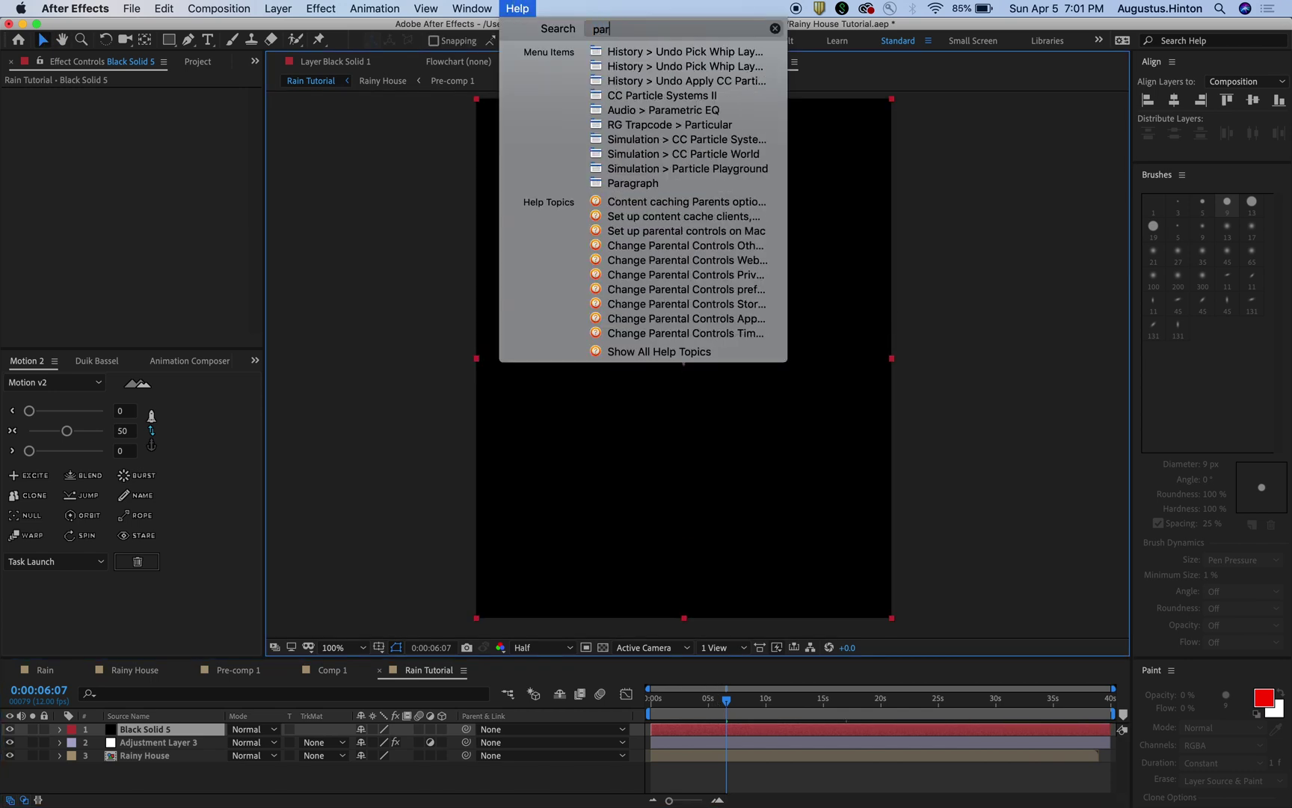
{"action": "type", "text": "part"}
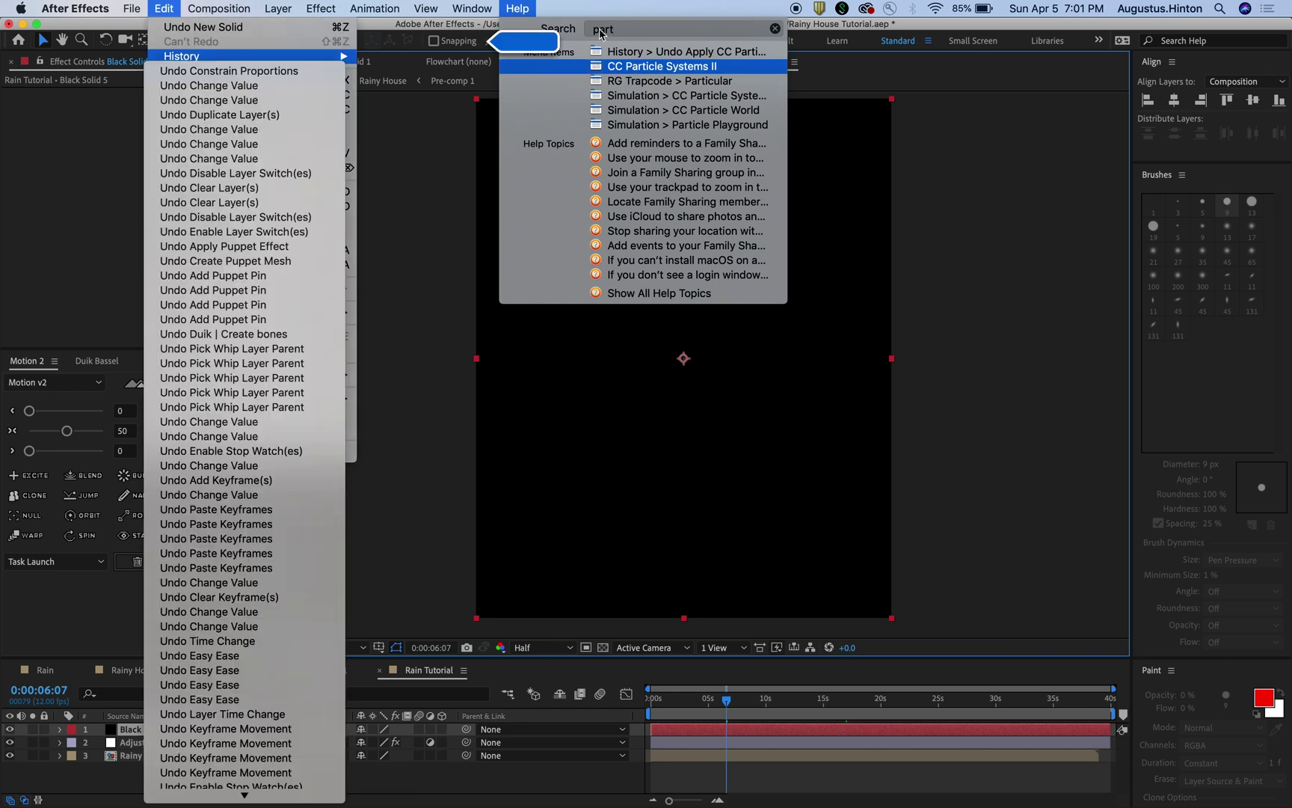
{"action": "type", "text": "icle"}
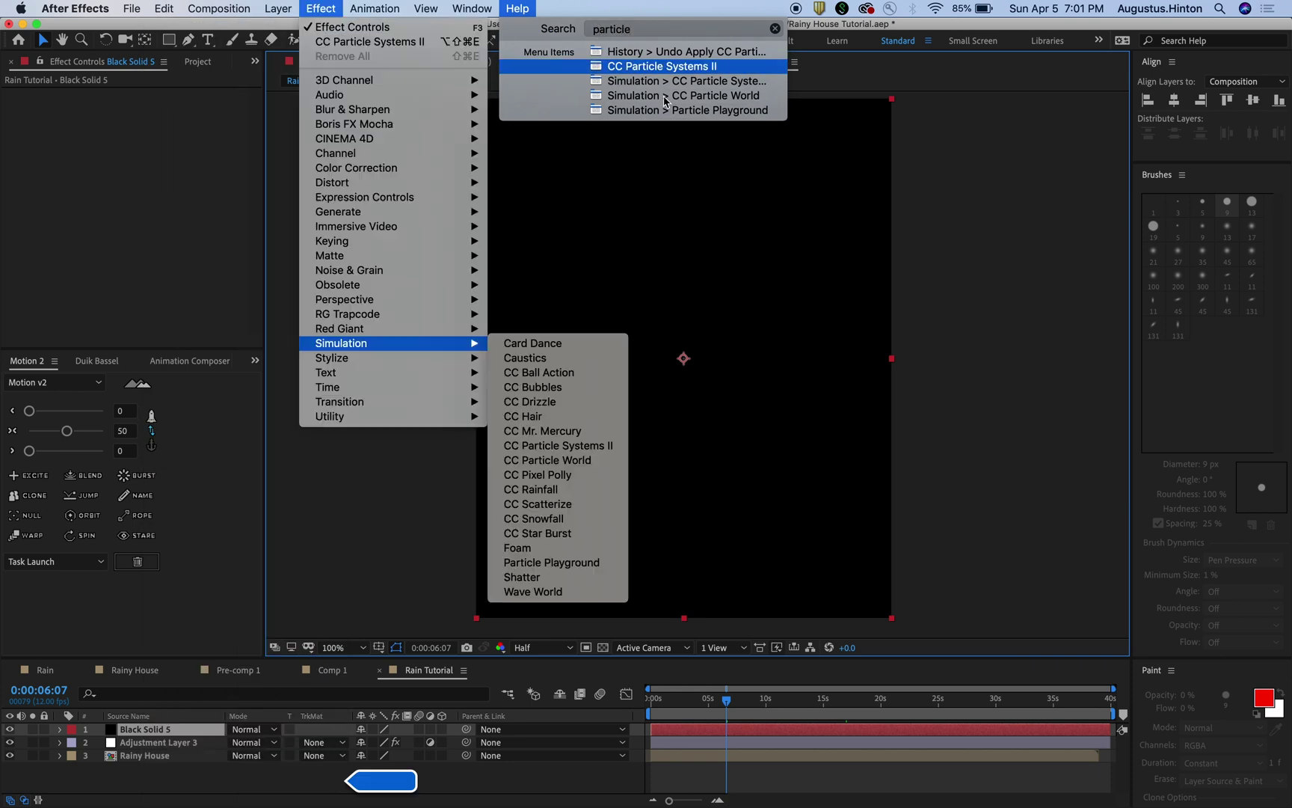
{"action": "mouse_move", "coordinate": [670, 86]}
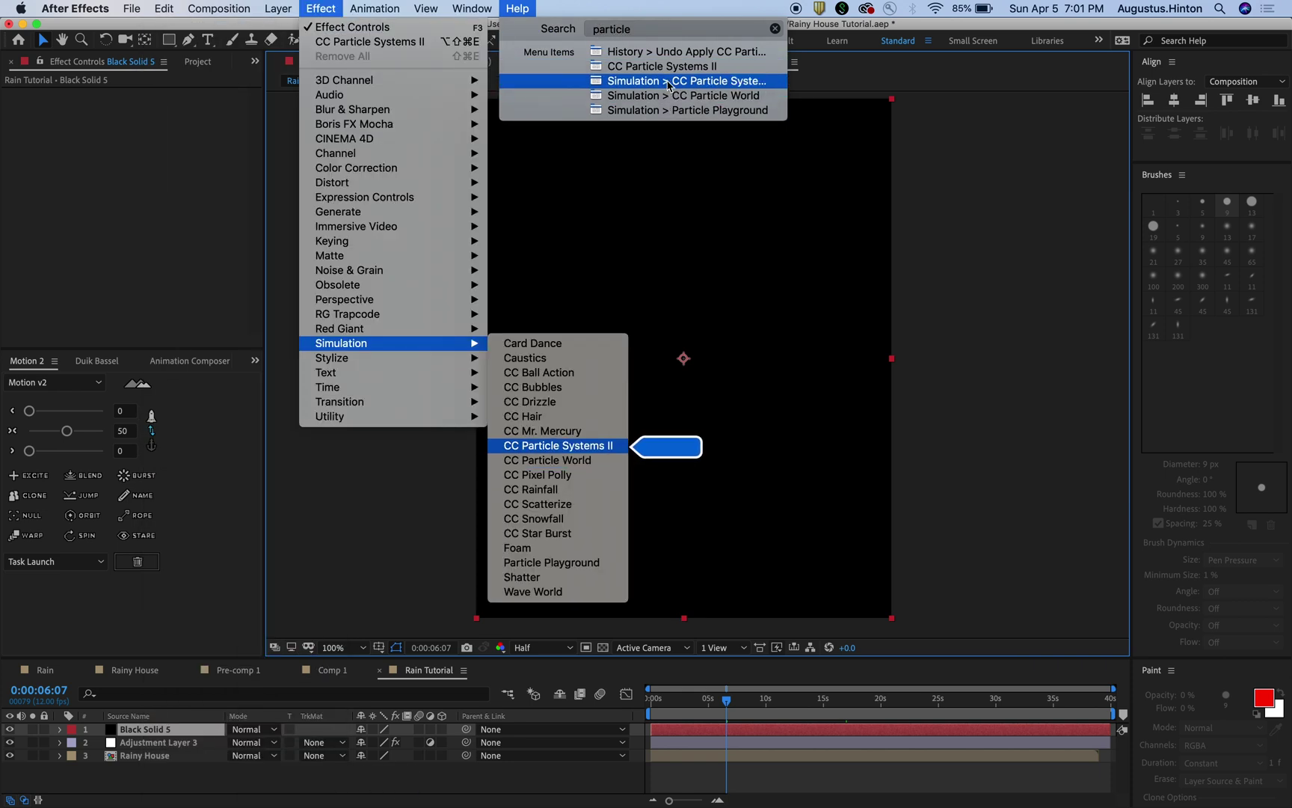
{"action": "left_click", "coordinate": [669, 84]}
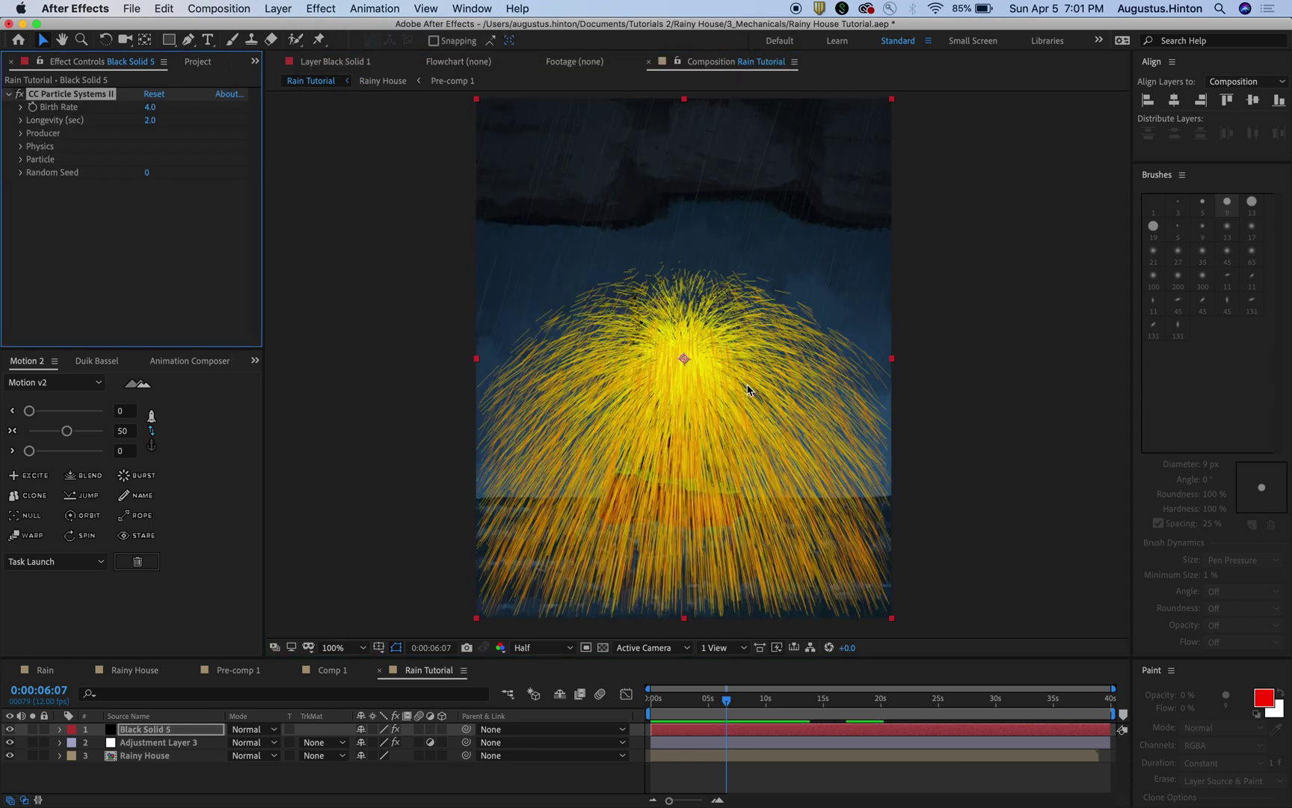
{"action": "left_click", "coordinate": [21, 161]}
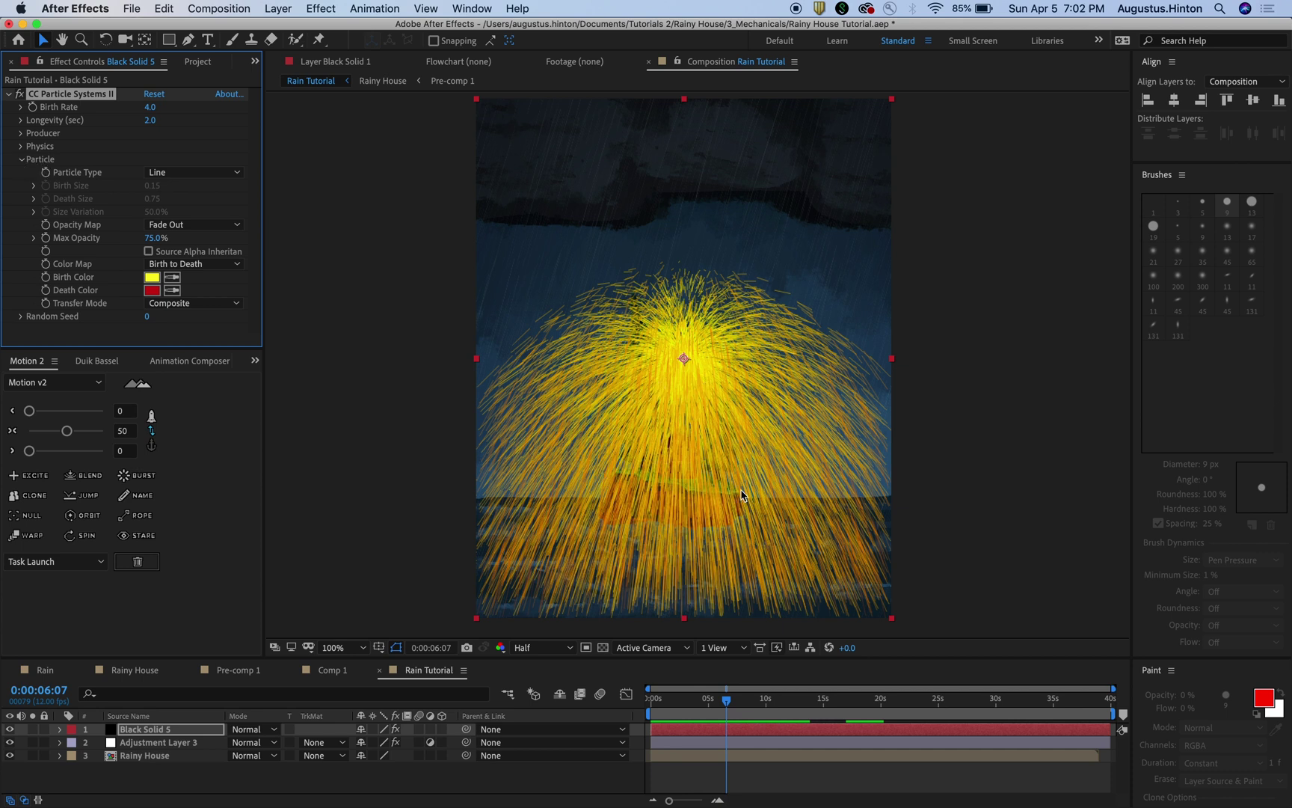
Zoom the viewer to 200% and pan across the yellow particle spray.
{"action": "scroll", "coordinate": [715, 382], "scroll_direction": "up", "scroll_amount": 5}
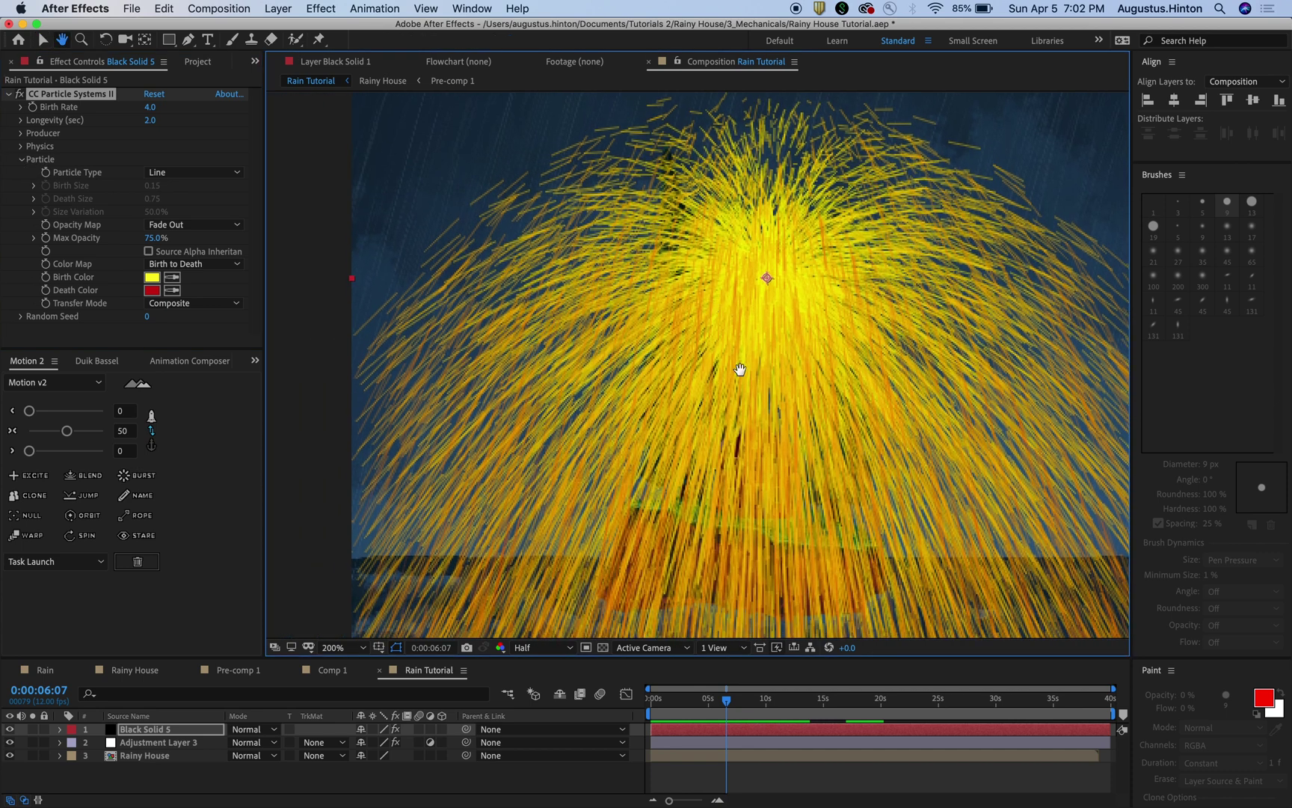
{"action": "key", "text": "v"}
{"action": "key", "text": "h"}
{"action": "left_click_drag", "start_coordinate": [750, 360], "coordinate": [814, 237]}
{"action": "key", "text": "v"}
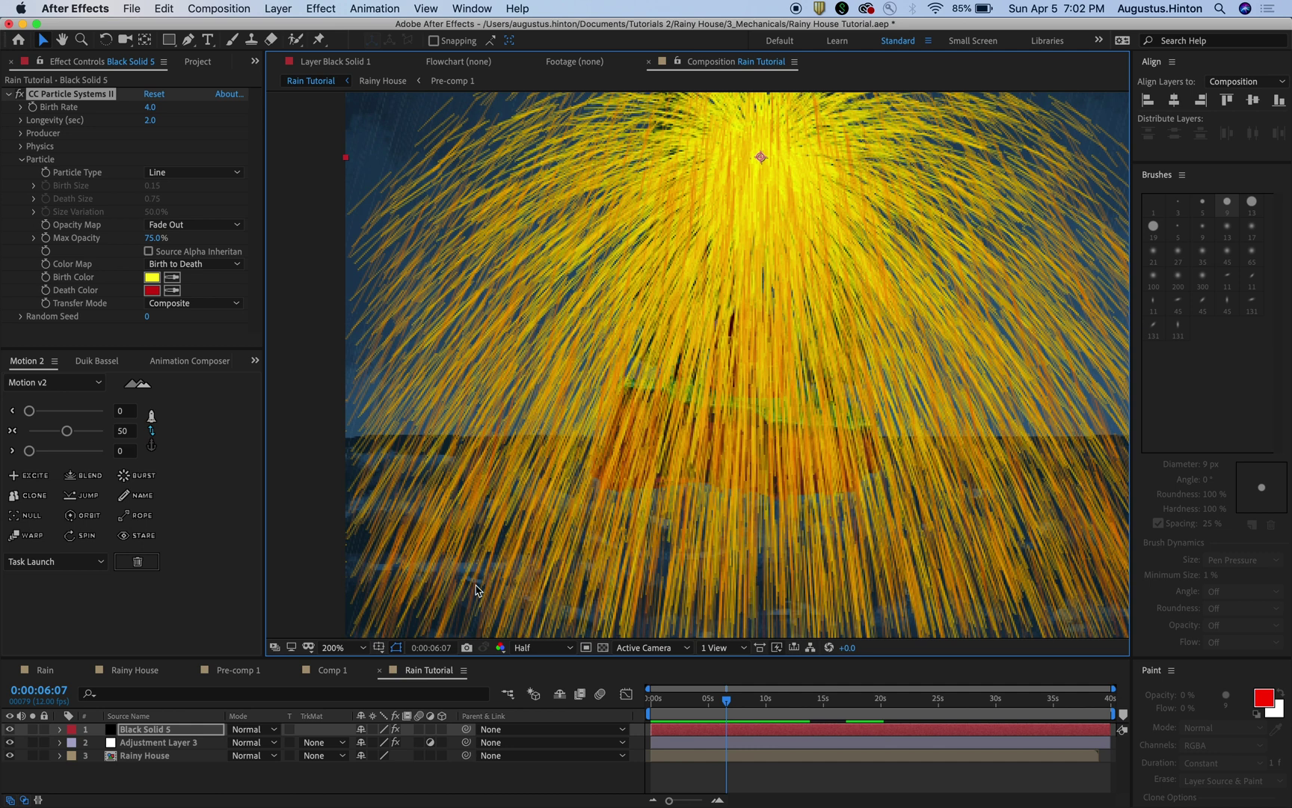
{"action": "left_click_drag", "start_coordinate": [468, 589], "coordinate": [476, 533]}
{"action": "left_click_drag", "start_coordinate": [678, 430], "coordinate": [674, 523]}
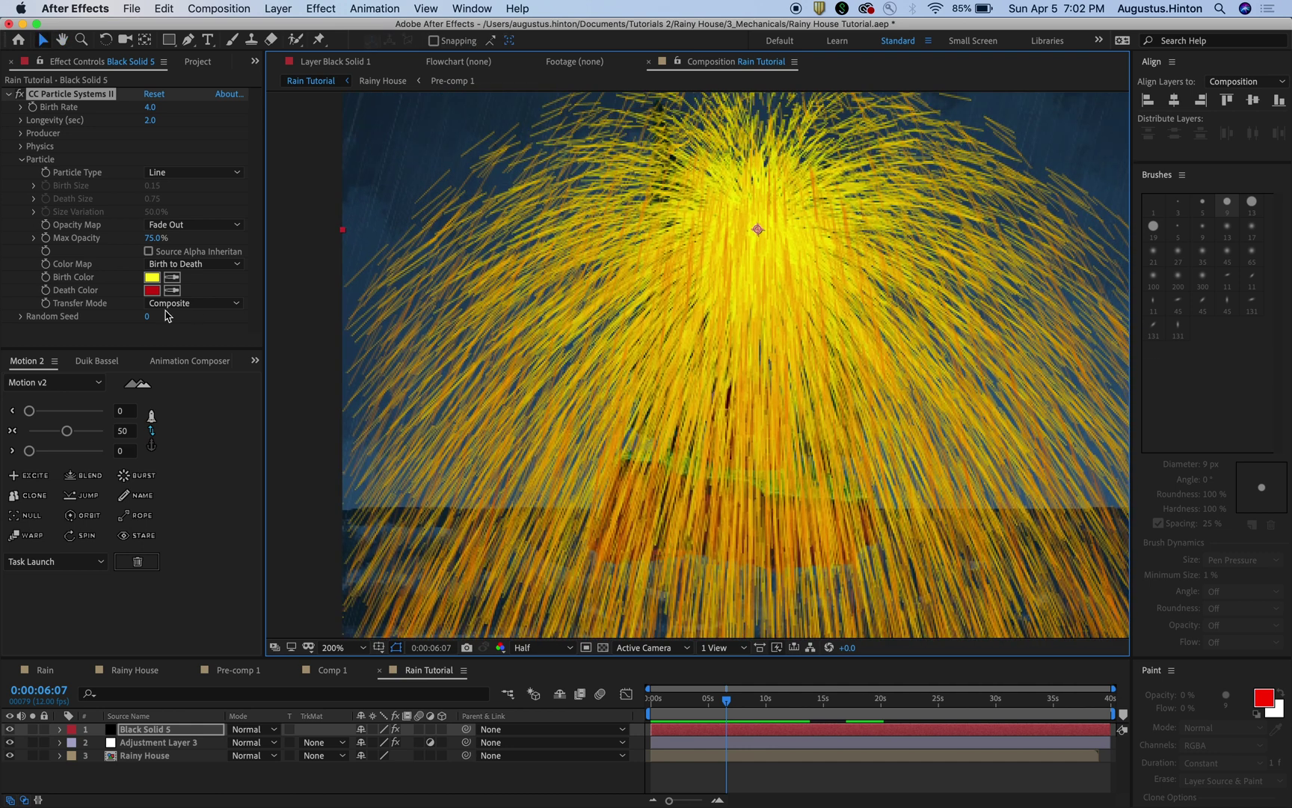
Change the particle Birth Color to a near-white, very pale cyan.
{"action": "left_click", "coordinate": [152, 279]}
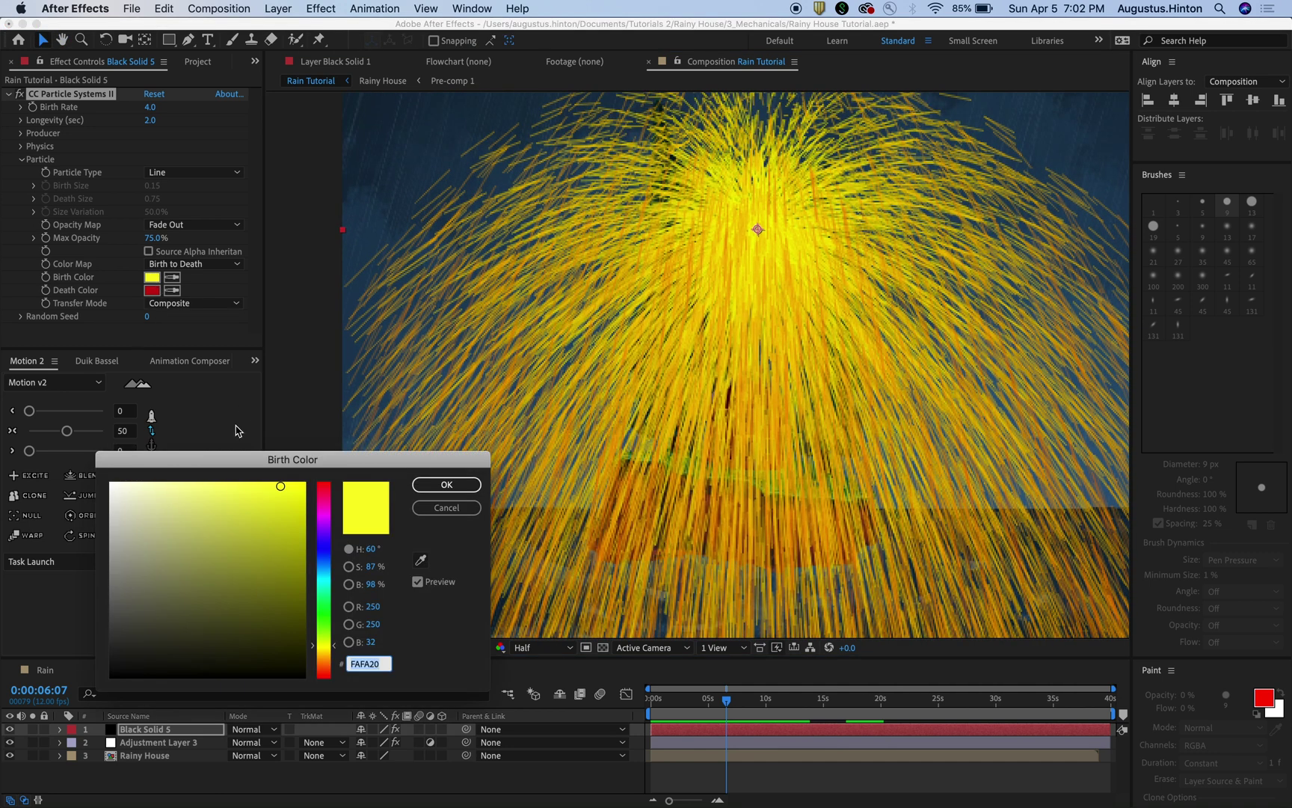
{"action": "mouse_move", "coordinate": [137, 500]}
{"action": "left_mouse_down"}
{"action": "mouse_move", "coordinate": [122, 471]}
{"action": "mouse_move", "coordinate": [88, 460]}
{"action": "left_mouse_up"}
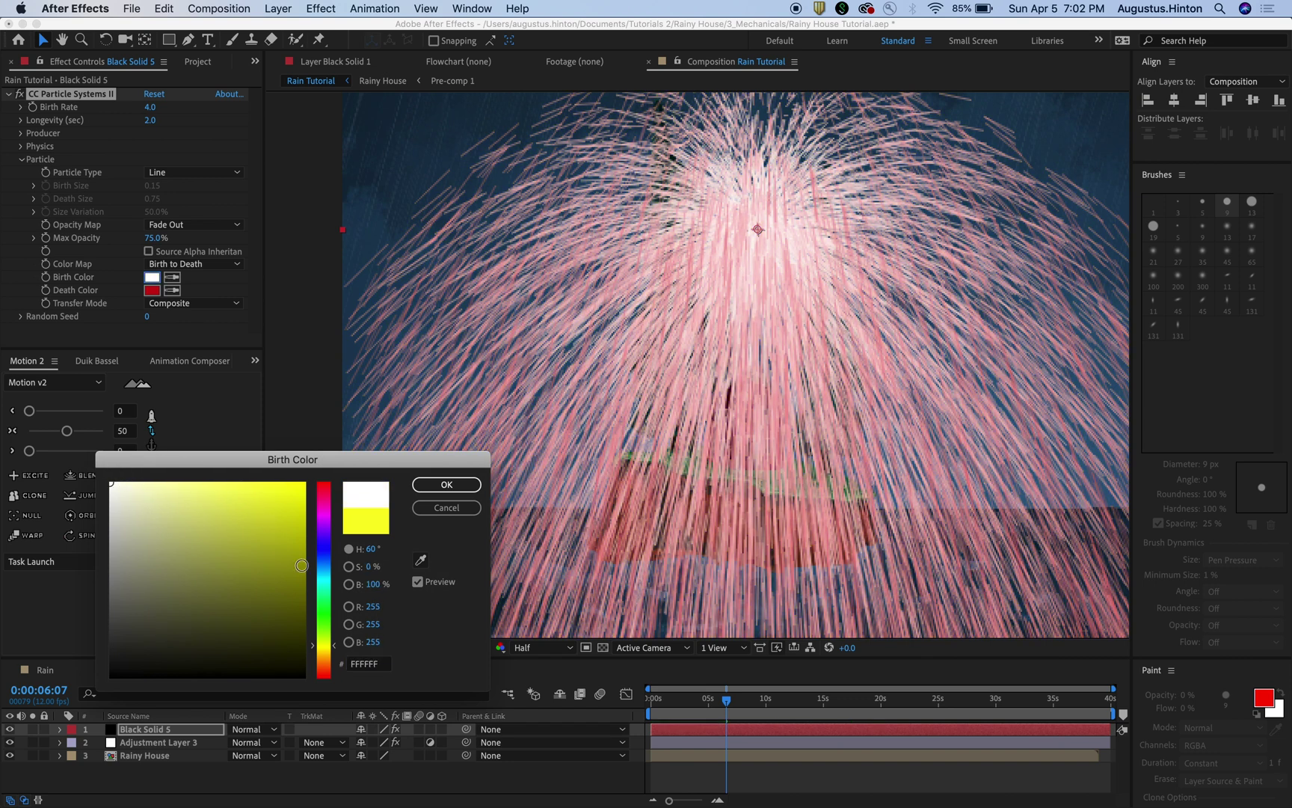
{"action": "left_click", "coordinate": [318, 576]}
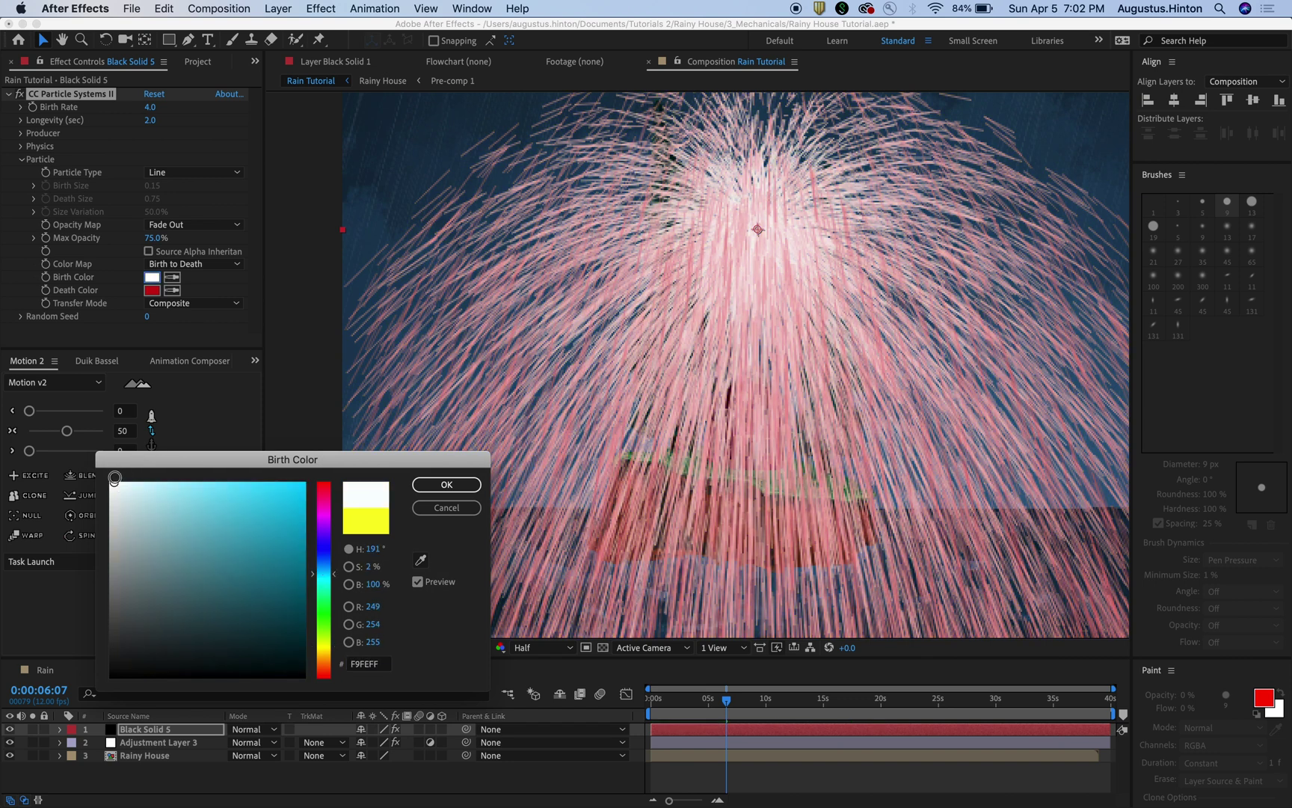
{"action": "left_click", "coordinate": [119, 484]}
{"action": "left_click", "coordinate": [447, 485]}
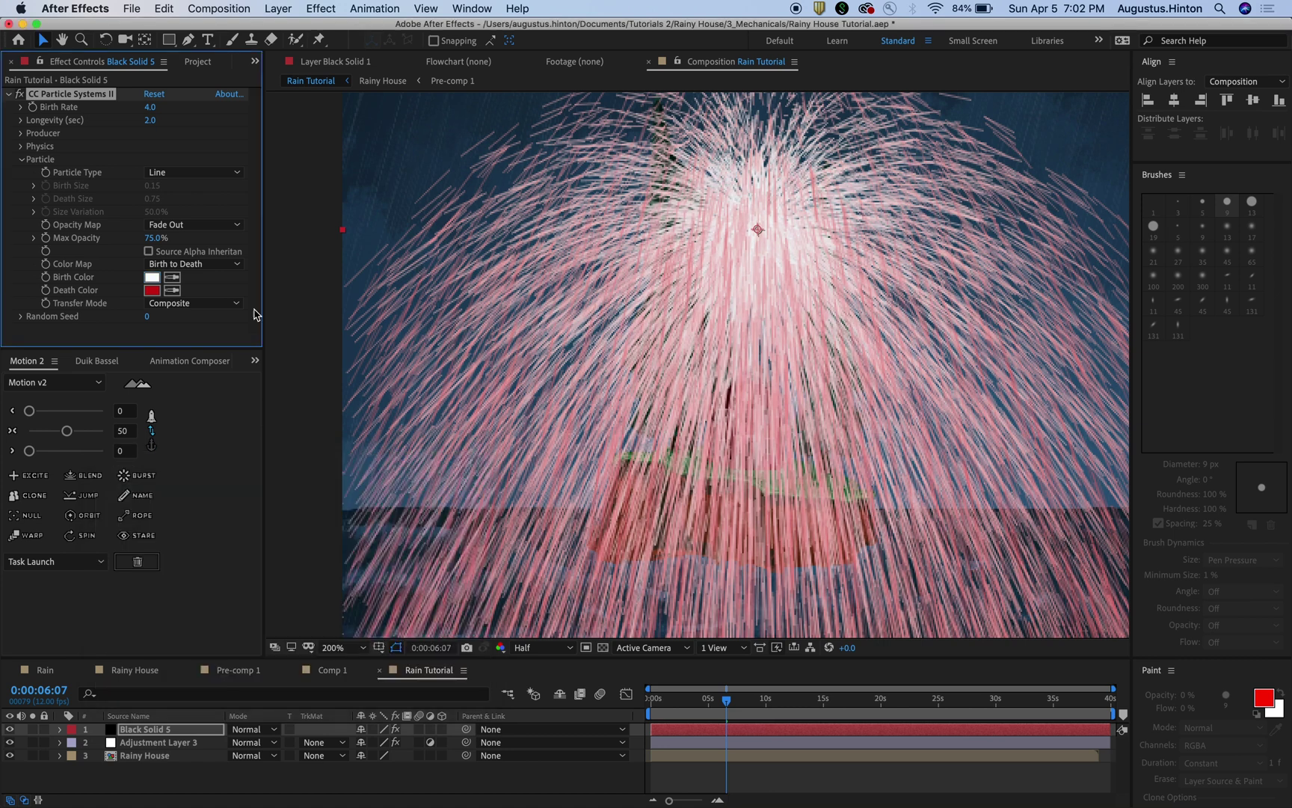
Set the Death Color to pale blue and preview the spray.
{"action": "left_click", "coordinate": [153, 292]}
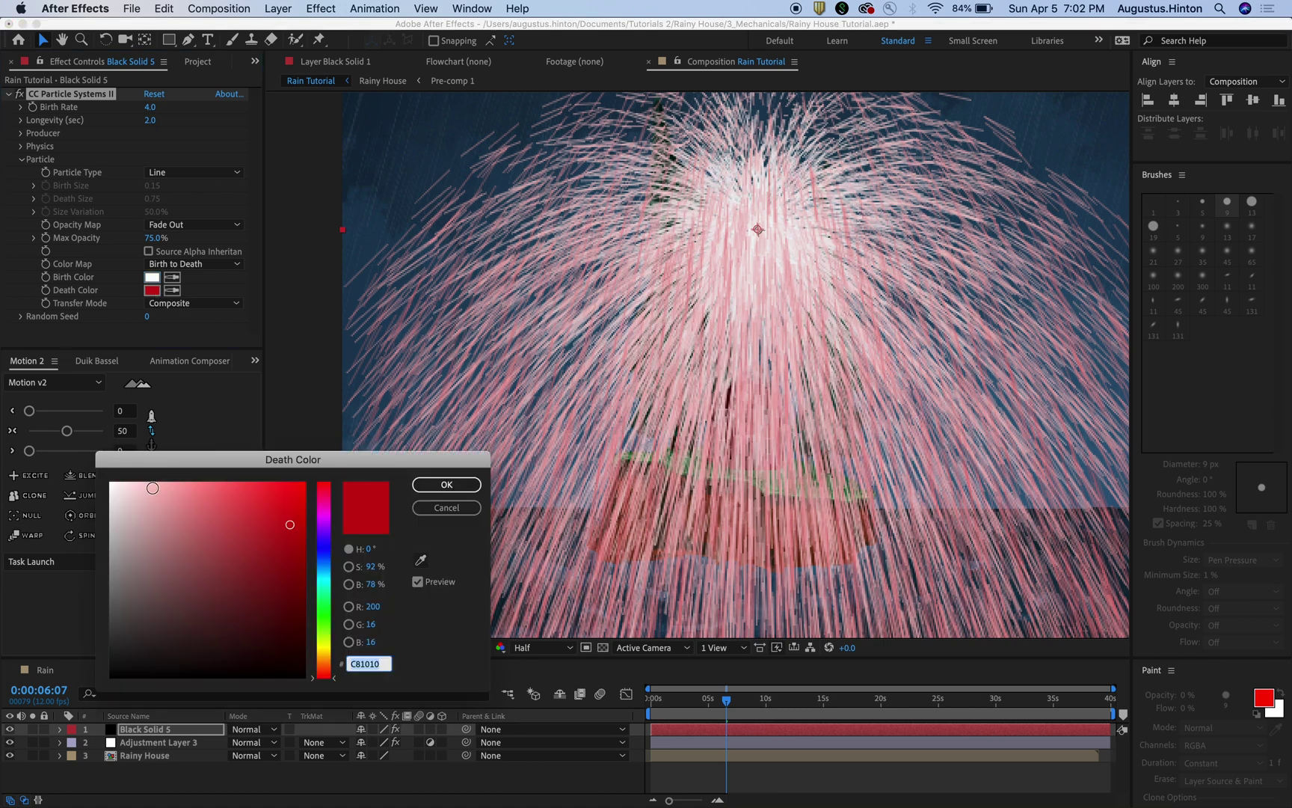
{"action": "left_click", "coordinate": [325, 558]}
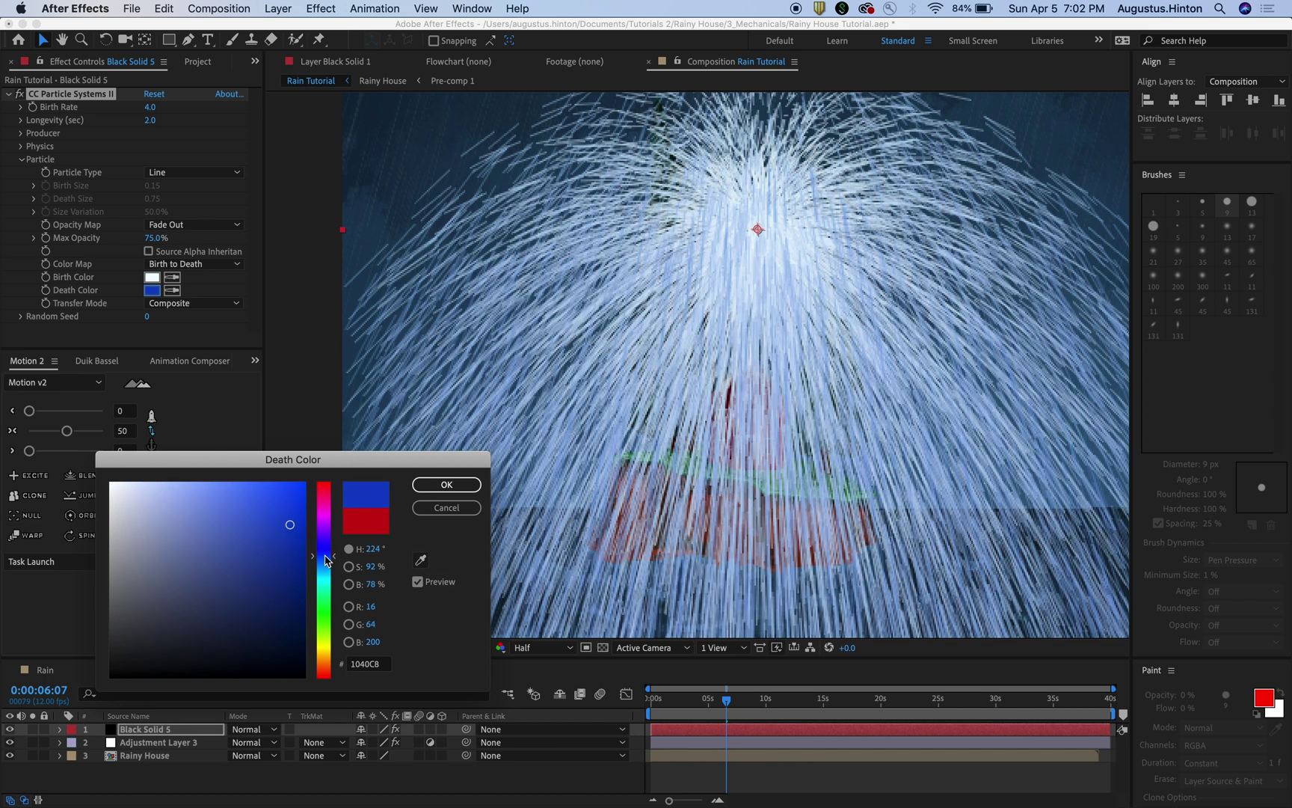
{"action": "left_click_drag", "start_coordinate": [326, 561], "coordinate": [326, 566]}
{"action": "mouse_move", "coordinate": [170, 487]}
{"action": "left_mouse_down"}
{"action": "mouse_move", "coordinate": [146, 502]}
{"action": "mouse_move", "coordinate": [166, 527]}
{"action": "left_mouse_up"}
{"action": "left_click", "coordinate": [447, 485]}
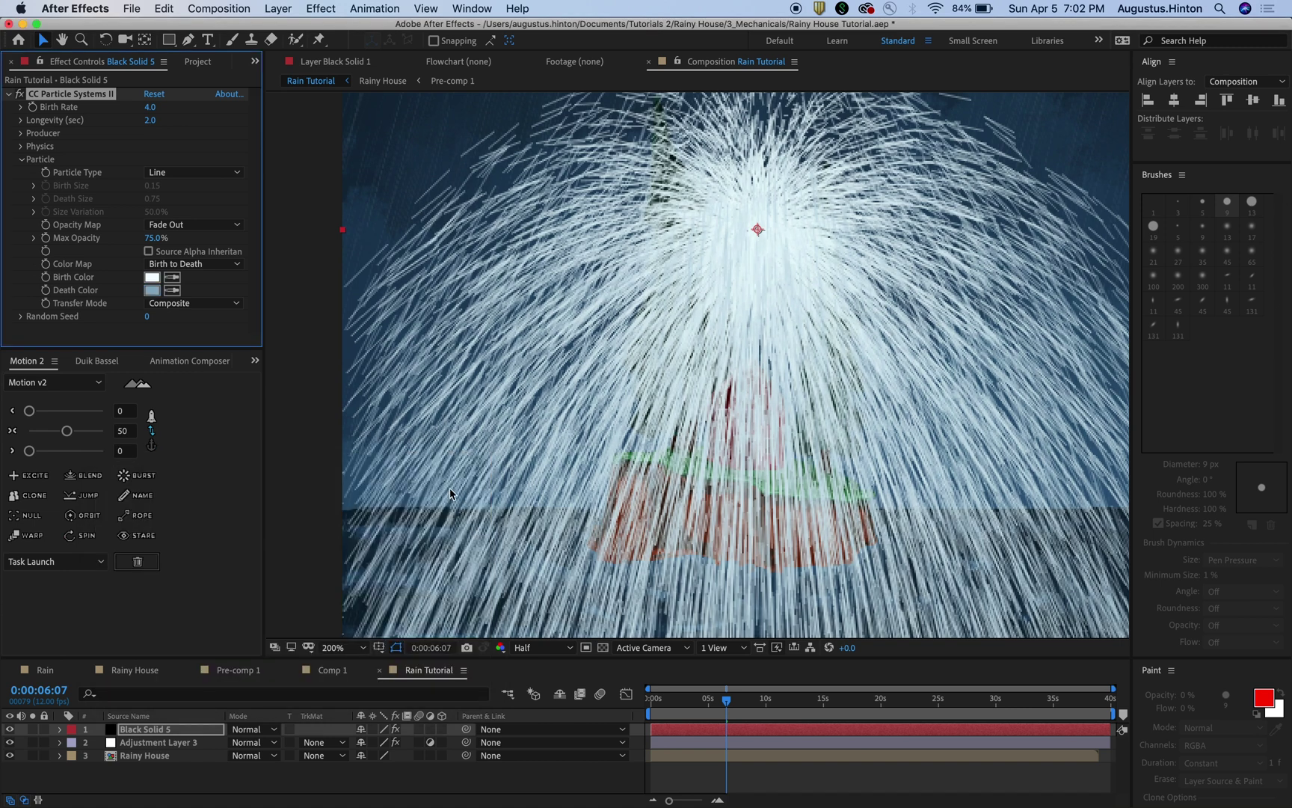
{"action": "key", "text": "comma"}
{"action": "key", "text": "space"}
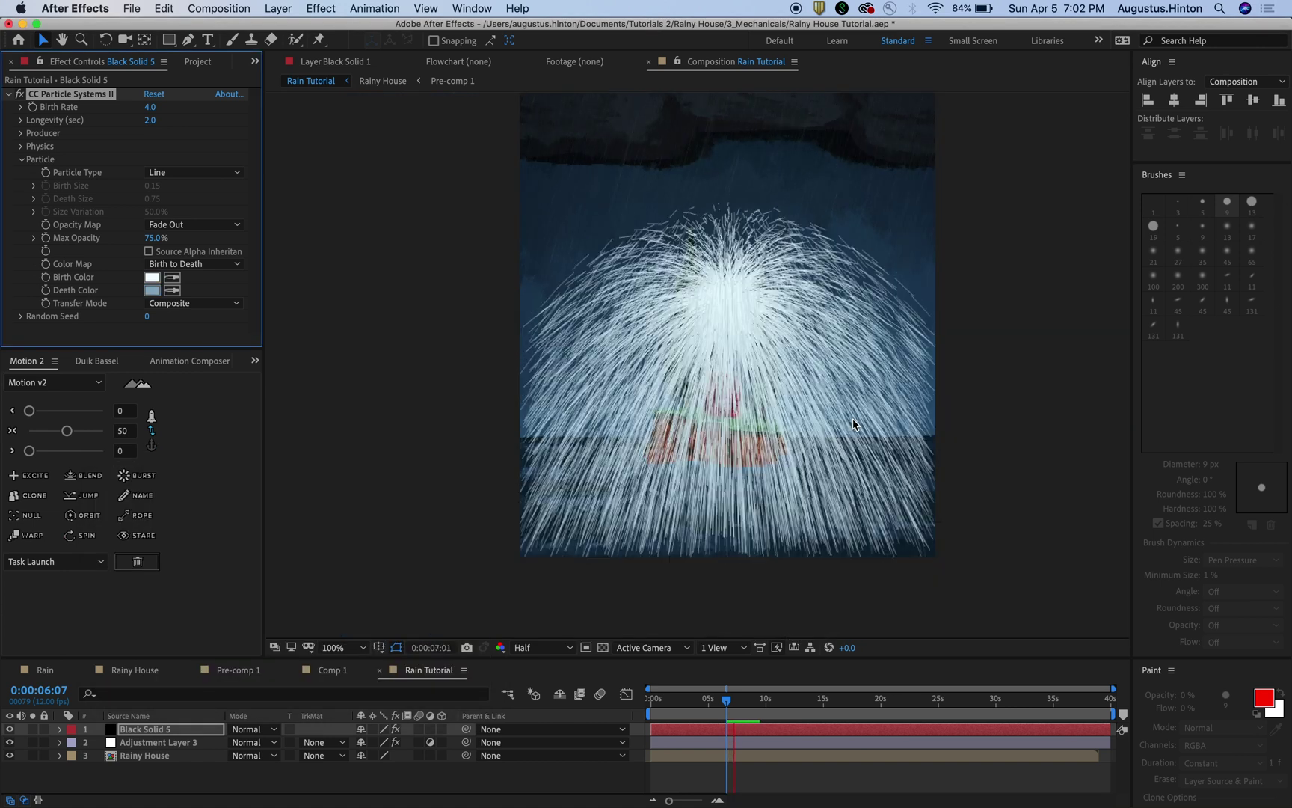
{"action": "key", "text": "v"}
{"action": "key", "text": "period"}
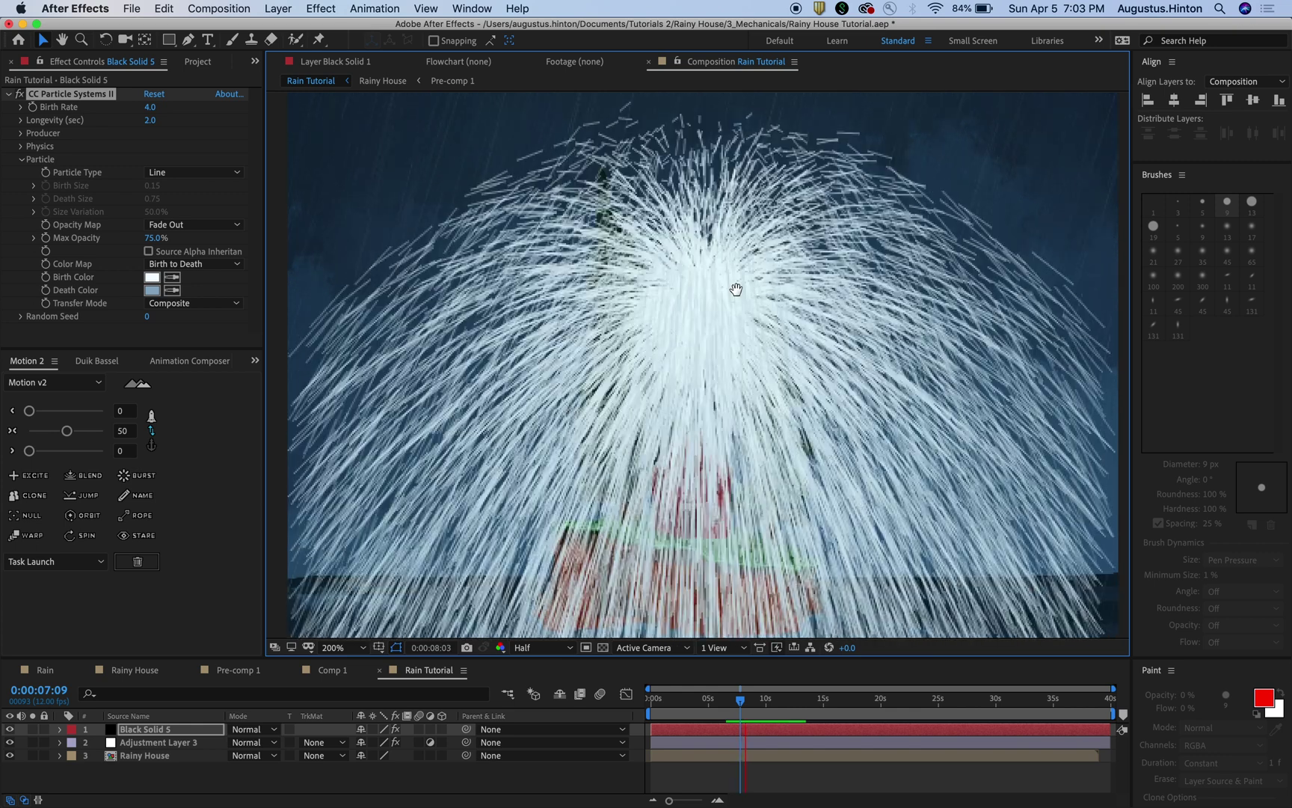
Nudge the emitter up-left and widen its Producer Radius X to 79.0.
{"action": "left_click", "coordinate": [20, 133]}
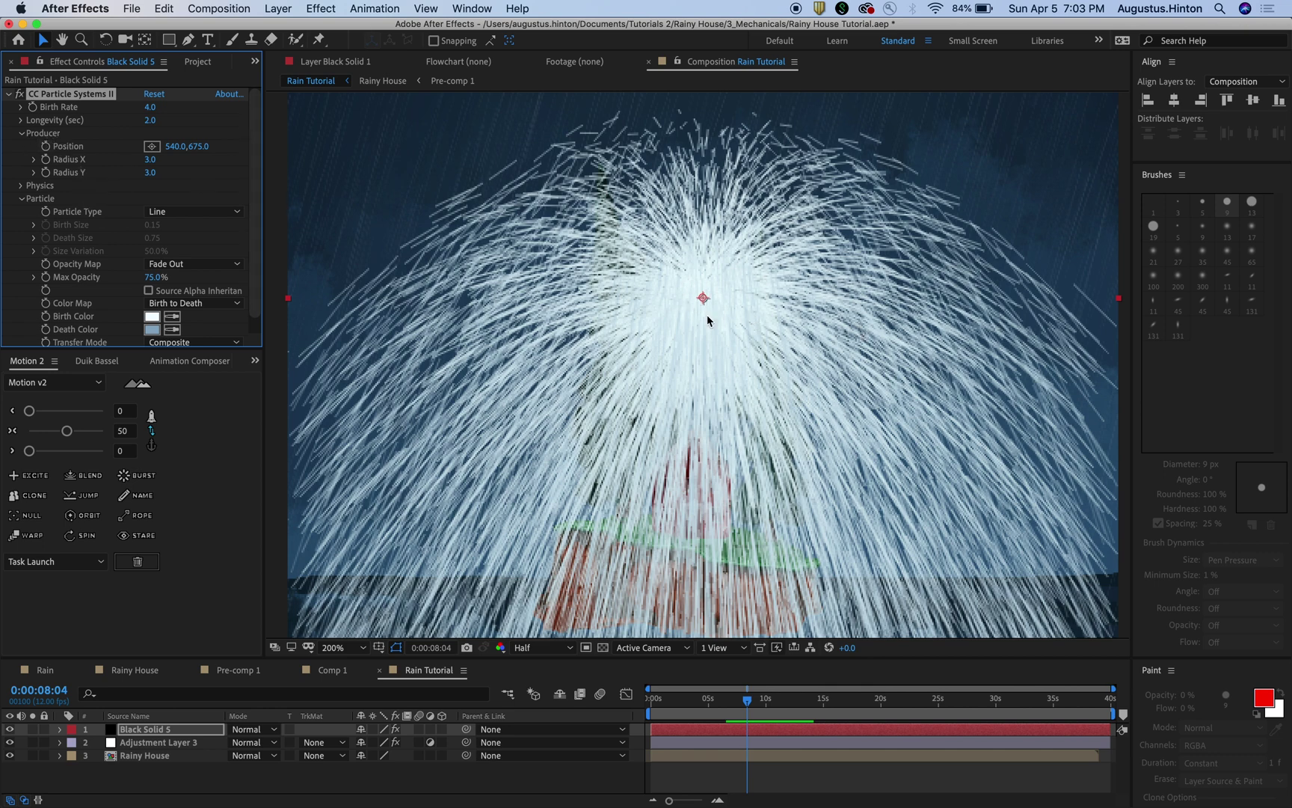
{"action": "mouse_move", "coordinate": [703, 297]}
{"action": "left_mouse_down"}
{"action": "mouse_move", "coordinate": [683, 289]}
{"action": "mouse_move", "coordinate": [700, 295]}
{"action": "left_mouse_up"}
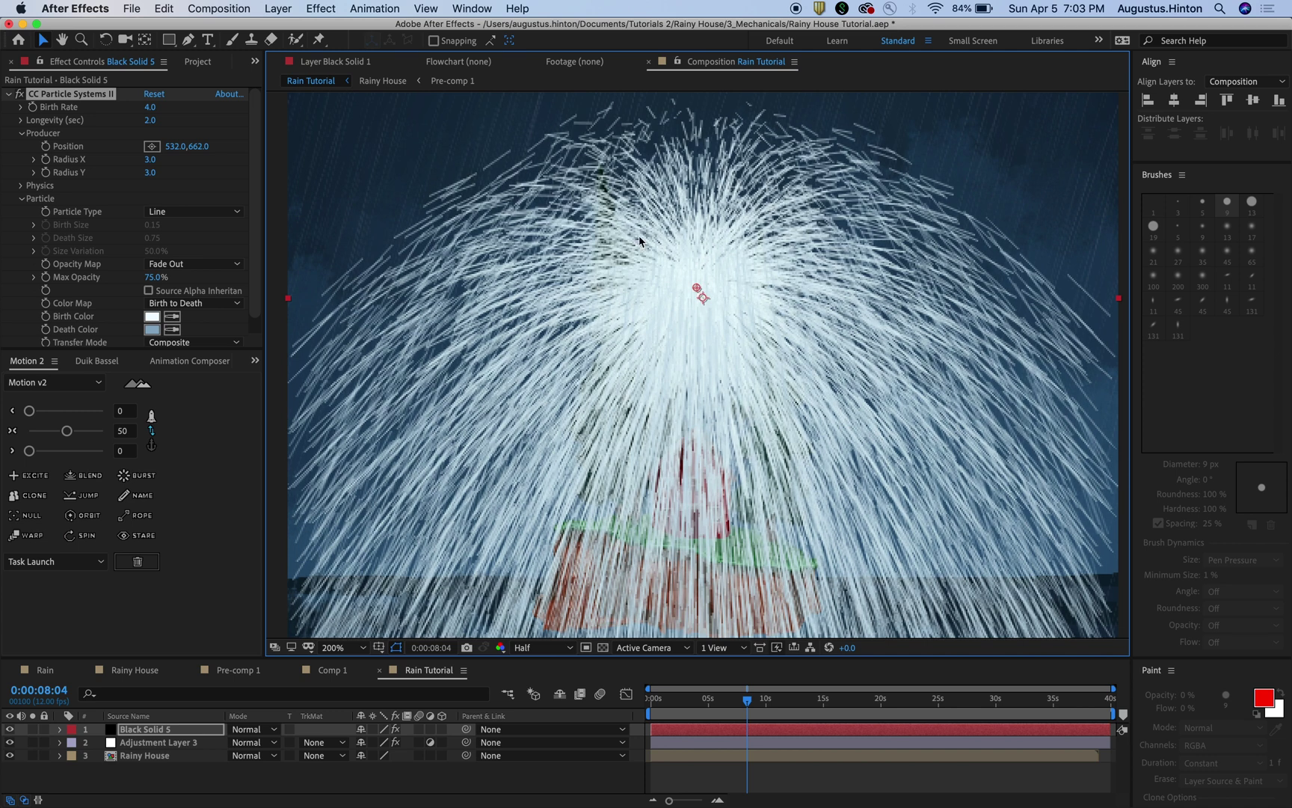
{"action": "key", "text": "comma"}
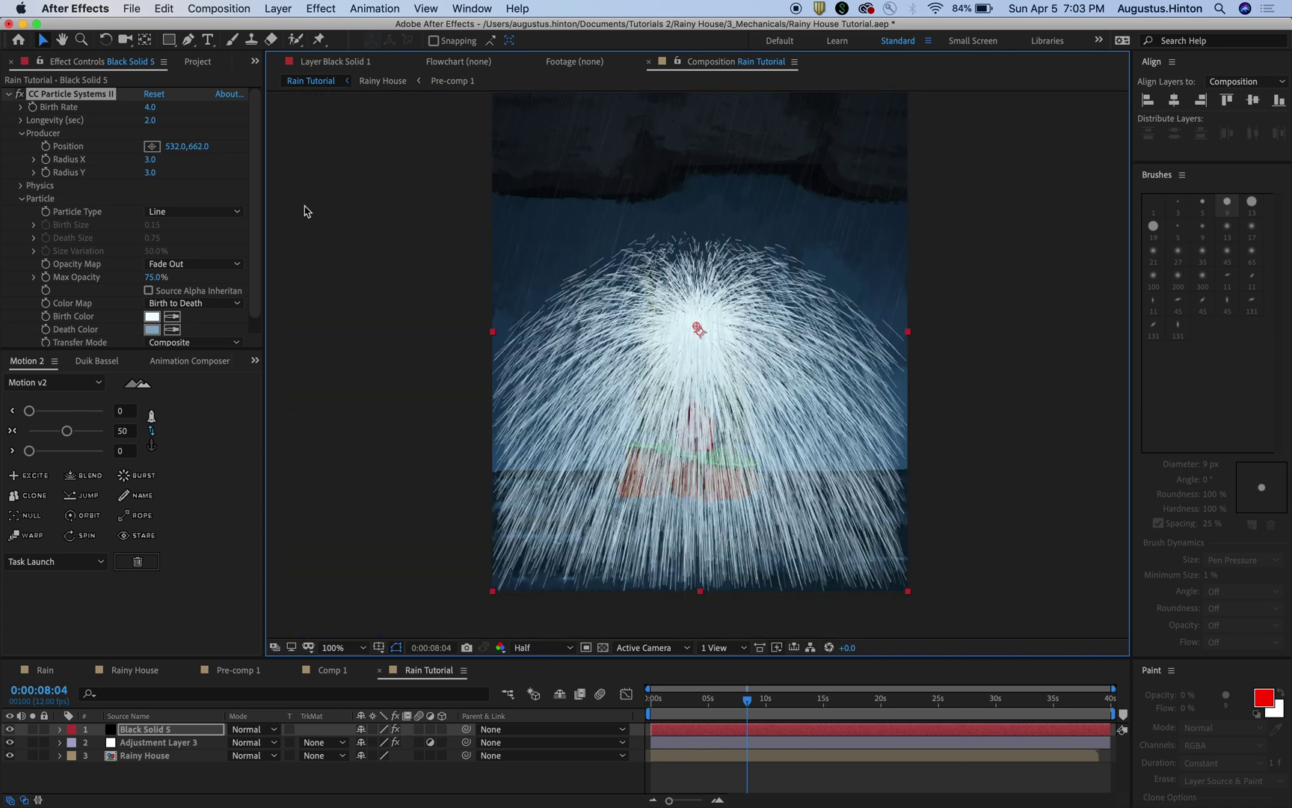
{"action": "left_click_drag", "start_coordinate": [151, 159], "coordinate": [209, 158]}
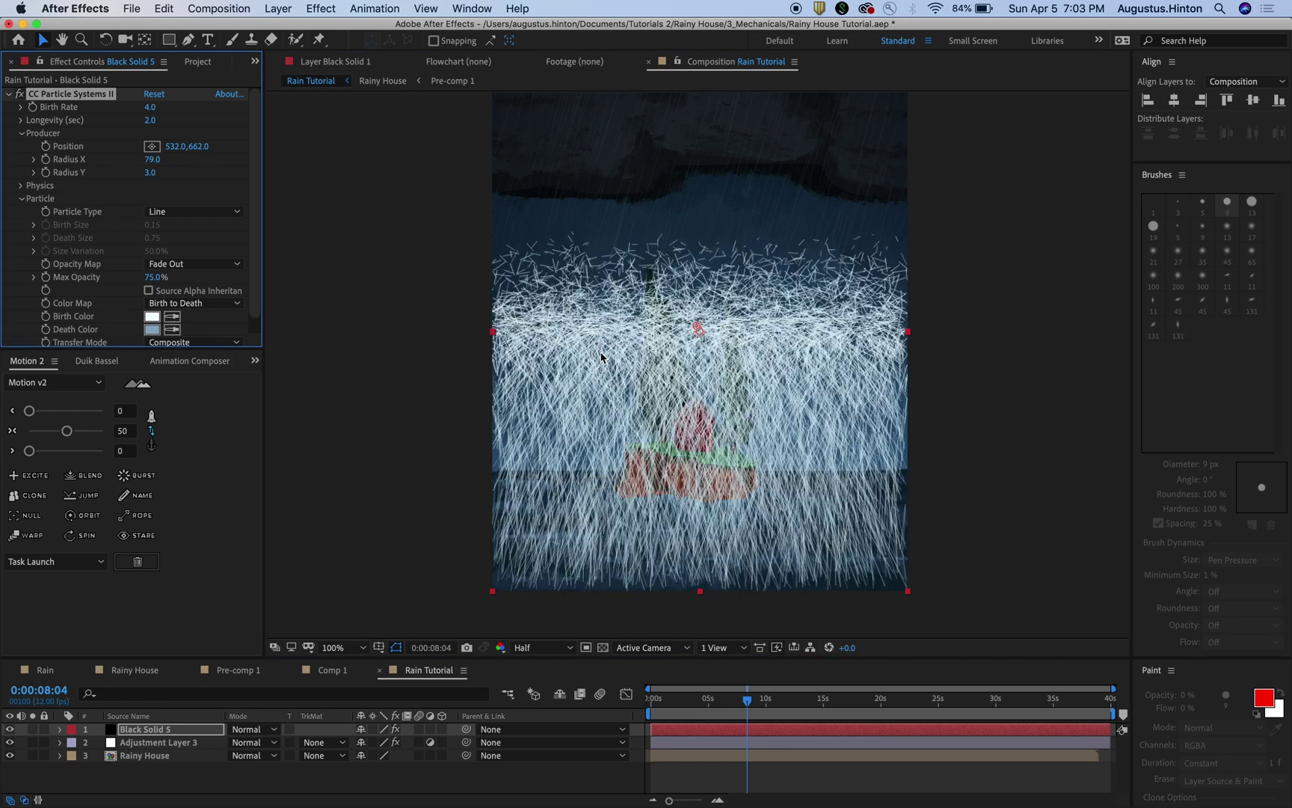
Set the emitter Radius Y to 3.0.
{"action": "left_click", "coordinate": [499, 334]}
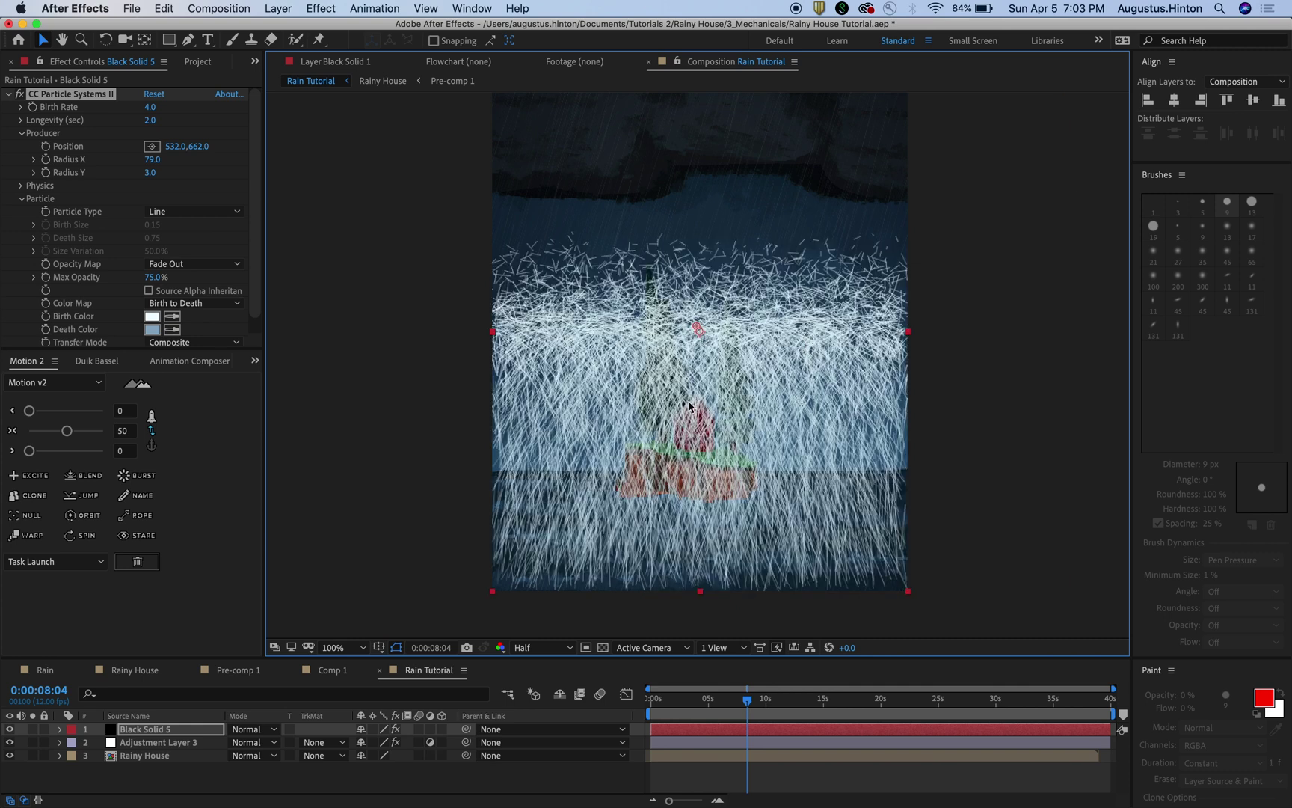
{"action": "scroll", "coordinate": [679, 339], "scroll_direction": "up", "scroll_amount": 1}
{"action": "scroll", "coordinate": [565, 319], "scroll_direction": "down", "scroll_amount": 1}
{"action": "scroll", "coordinate": [699, 344], "scroll_direction": "up", "scroll_amount": 1}
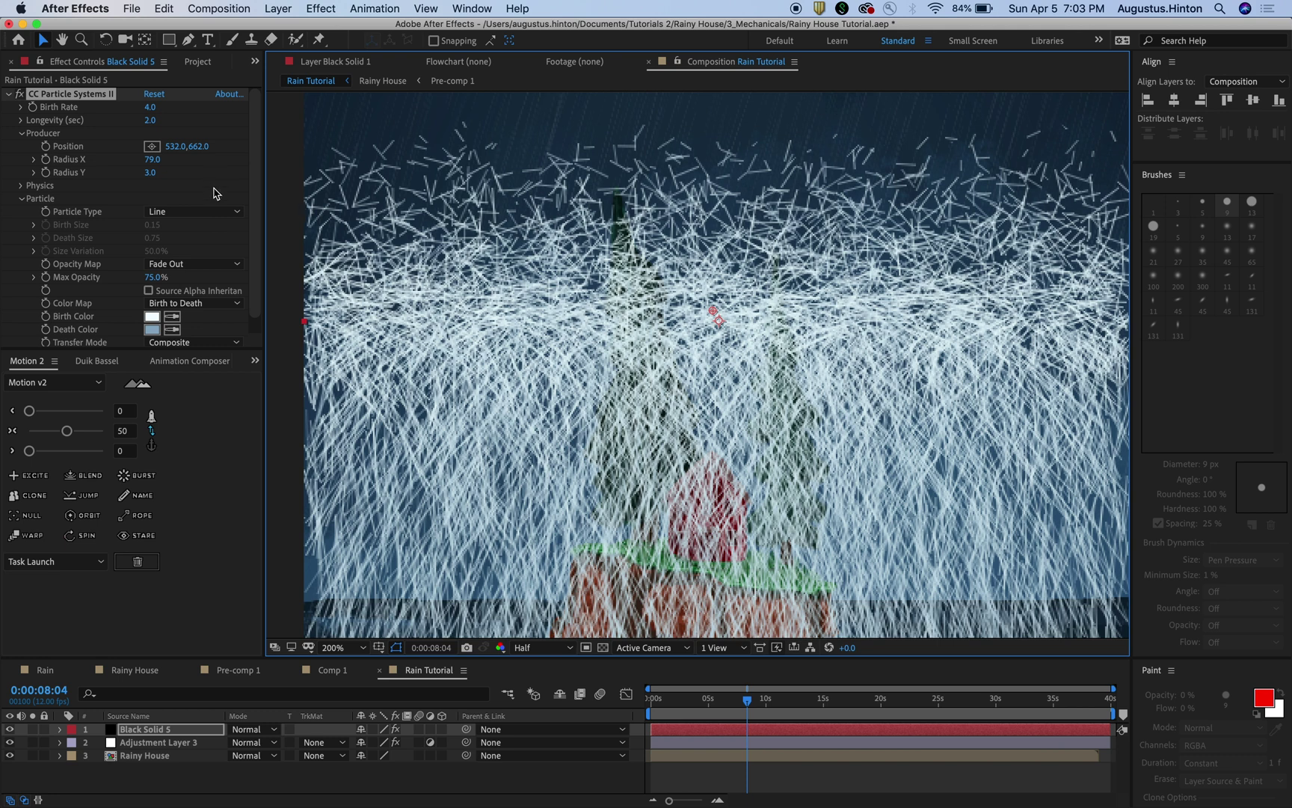
{"action": "left_click", "coordinate": [151, 173]}
{"action": "left_click", "coordinate": [220, 128]}
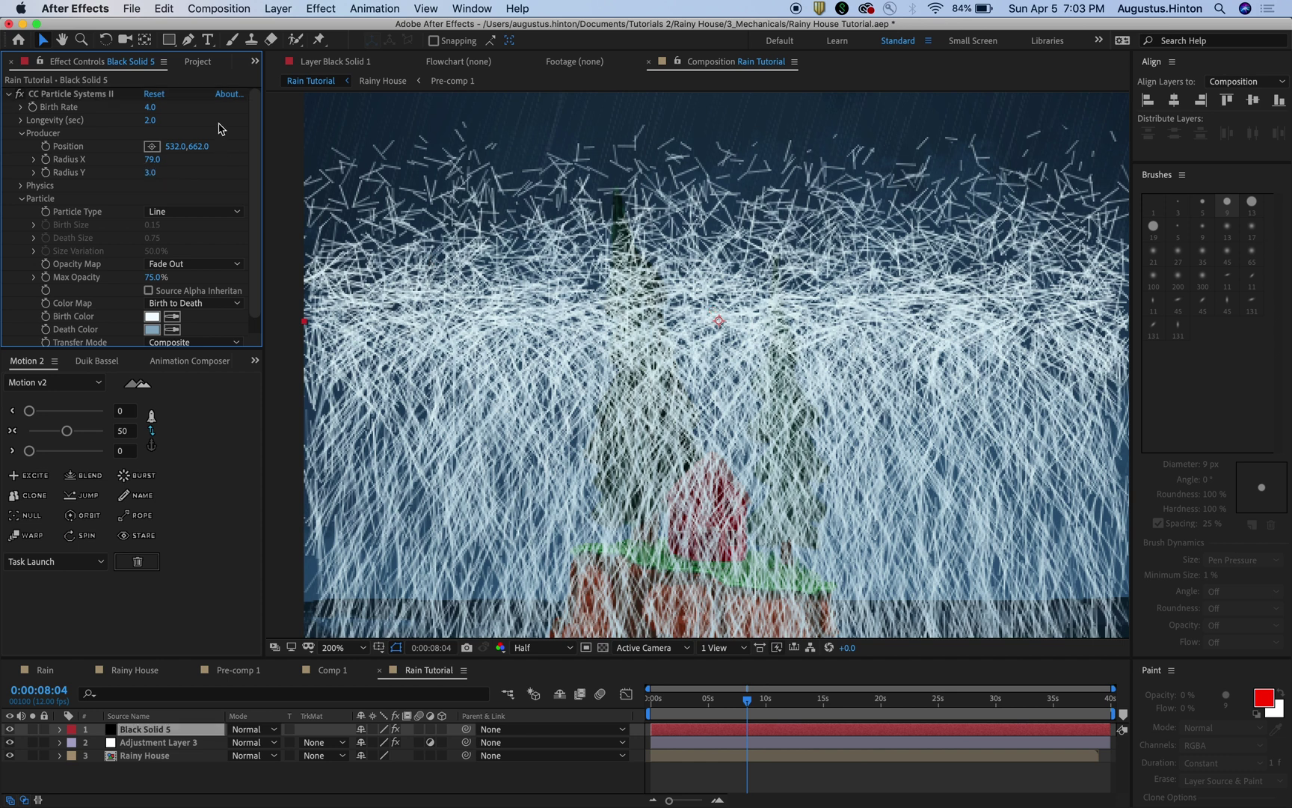
Scrub Birth Rate down to 0.5 and preview the sparser rain.
{"action": "scroll", "coordinate": [708, 344], "scroll_direction": "down", "scroll_amount": 1}
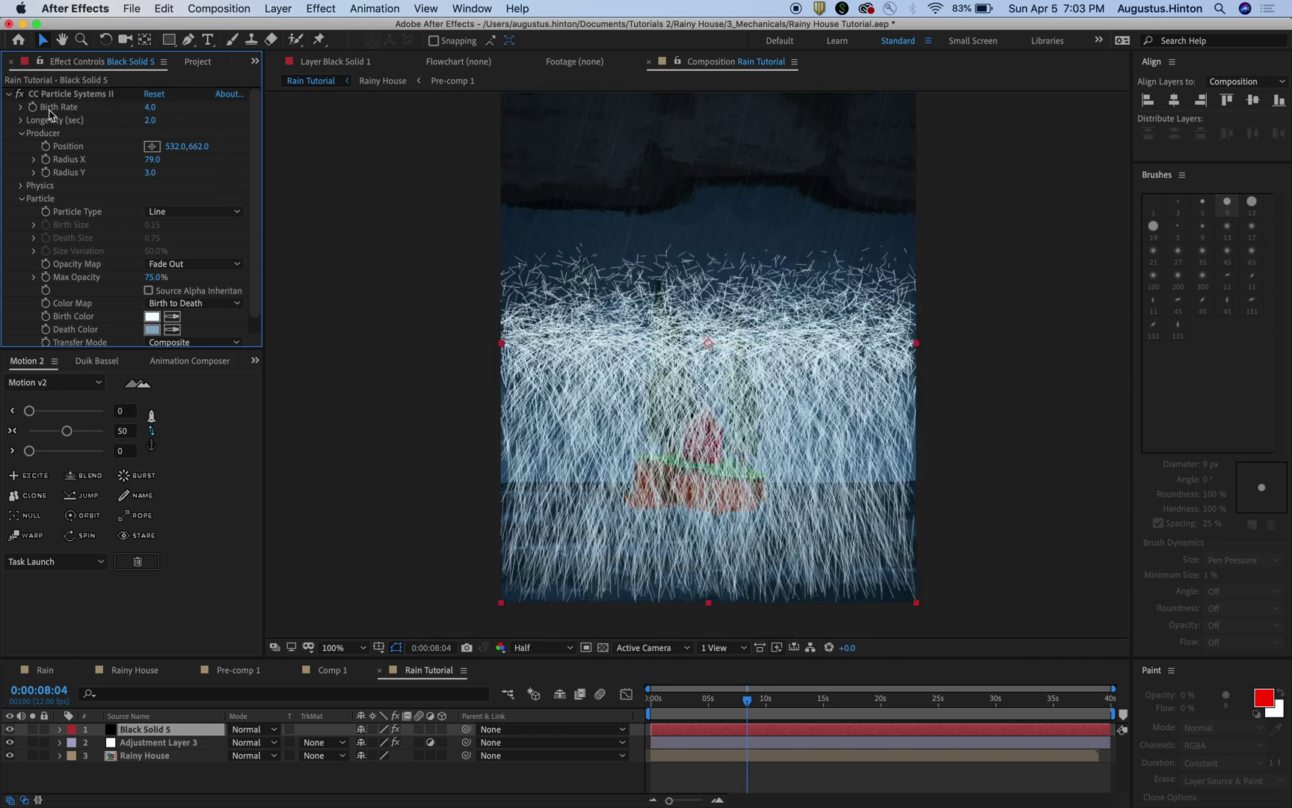
{"action": "left_click_drag", "start_coordinate": [152, 107], "coordinate": [125, 113]}
{"action": "scroll", "coordinate": [625, 315], "scroll_direction": "up", "scroll_amount": 1}
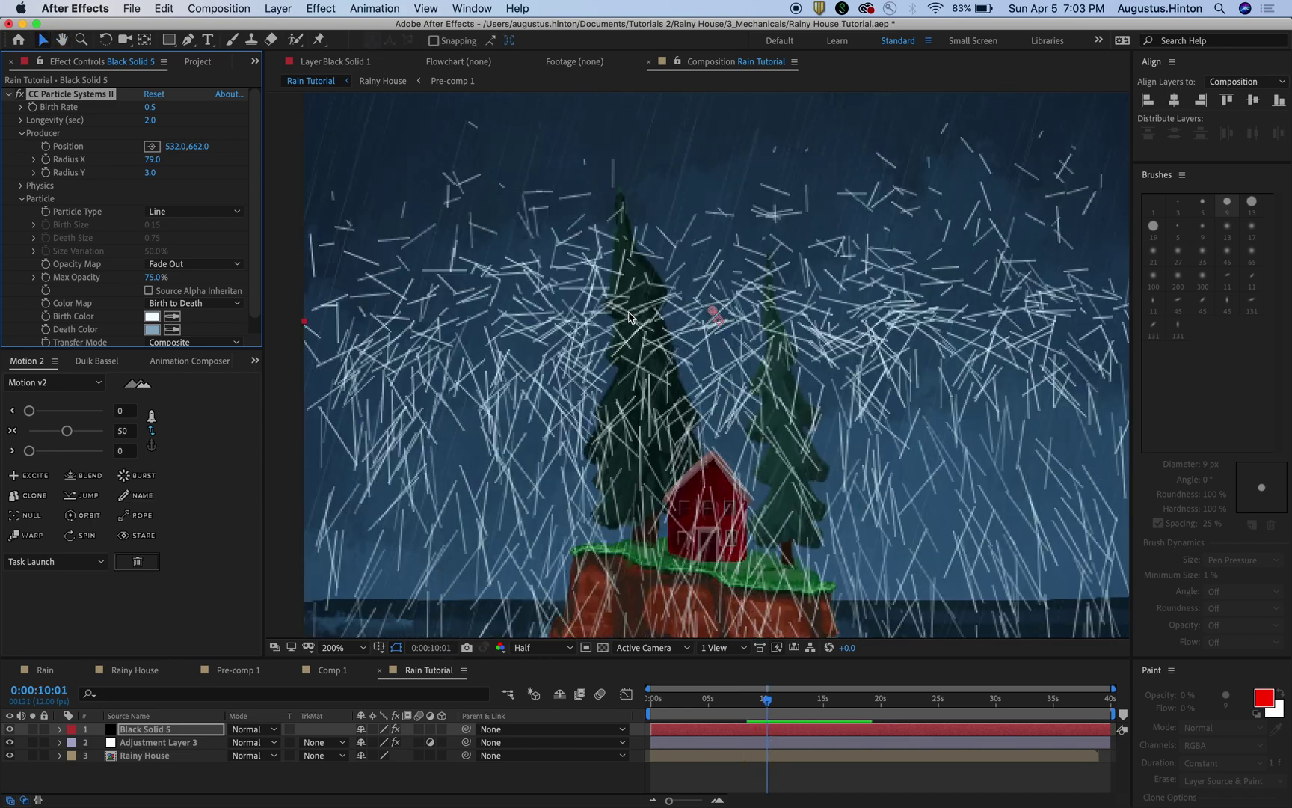
{"action": "scroll", "coordinate": [628, 317], "scroll_direction": "down", "scroll_amount": 1}
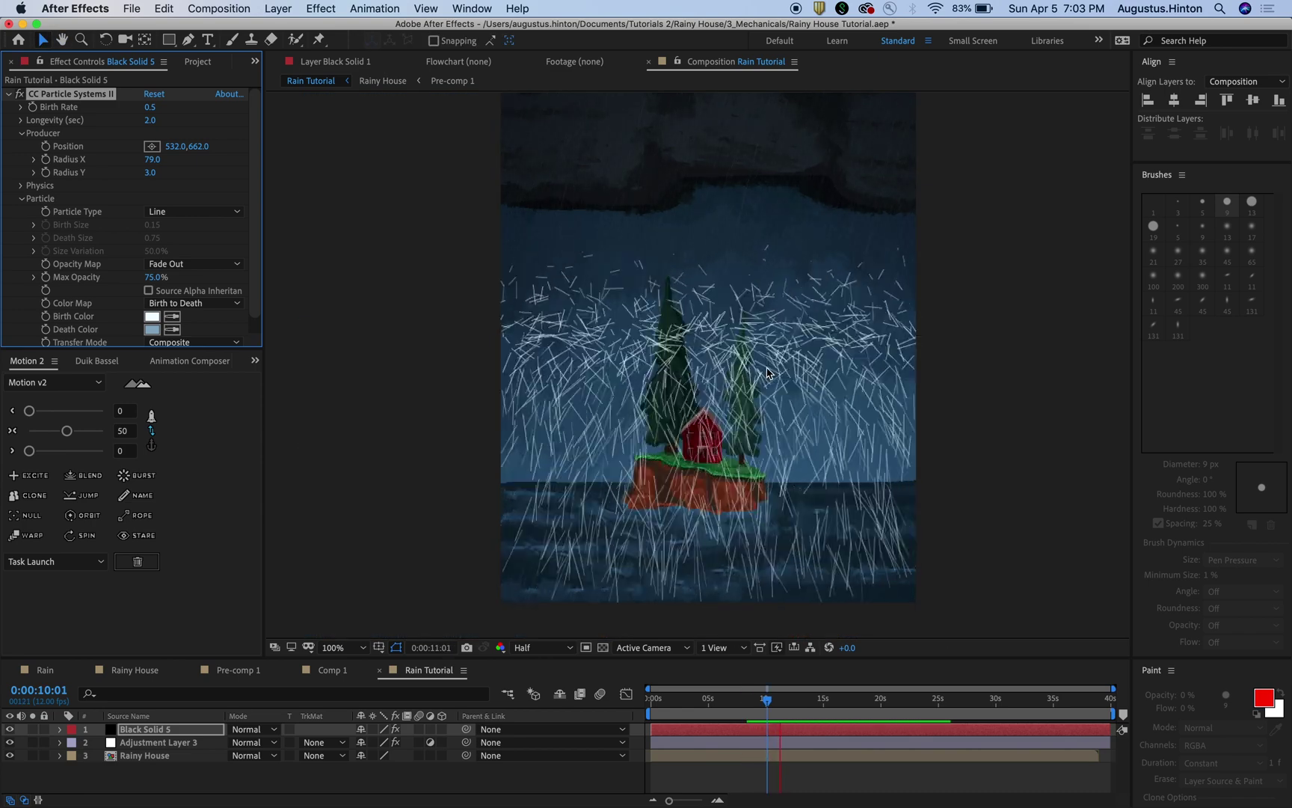
{"action": "key", "text": "space"}
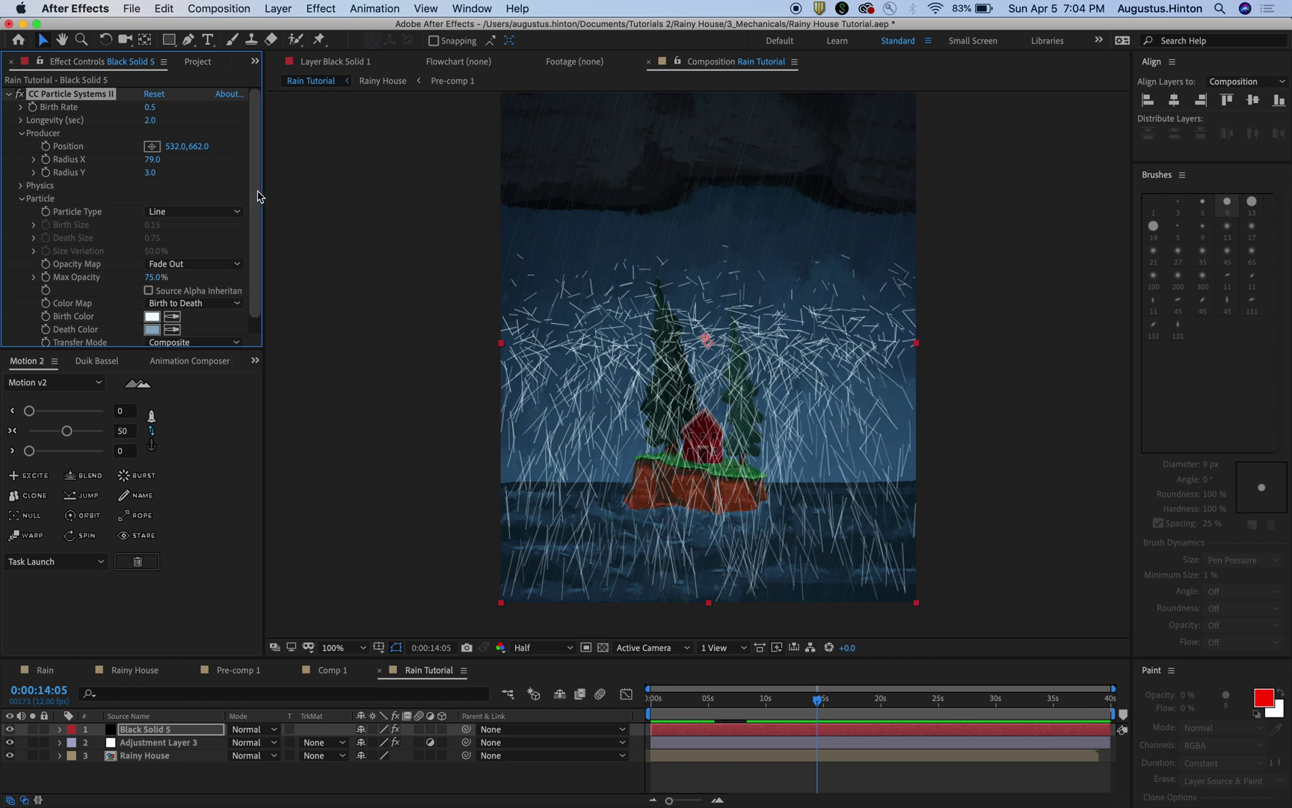
Set the particle Physics Gravity to -1.4 and preview.
{"action": "left_click_drag", "start_coordinate": [255, 202], "coordinate": [254, 219]}
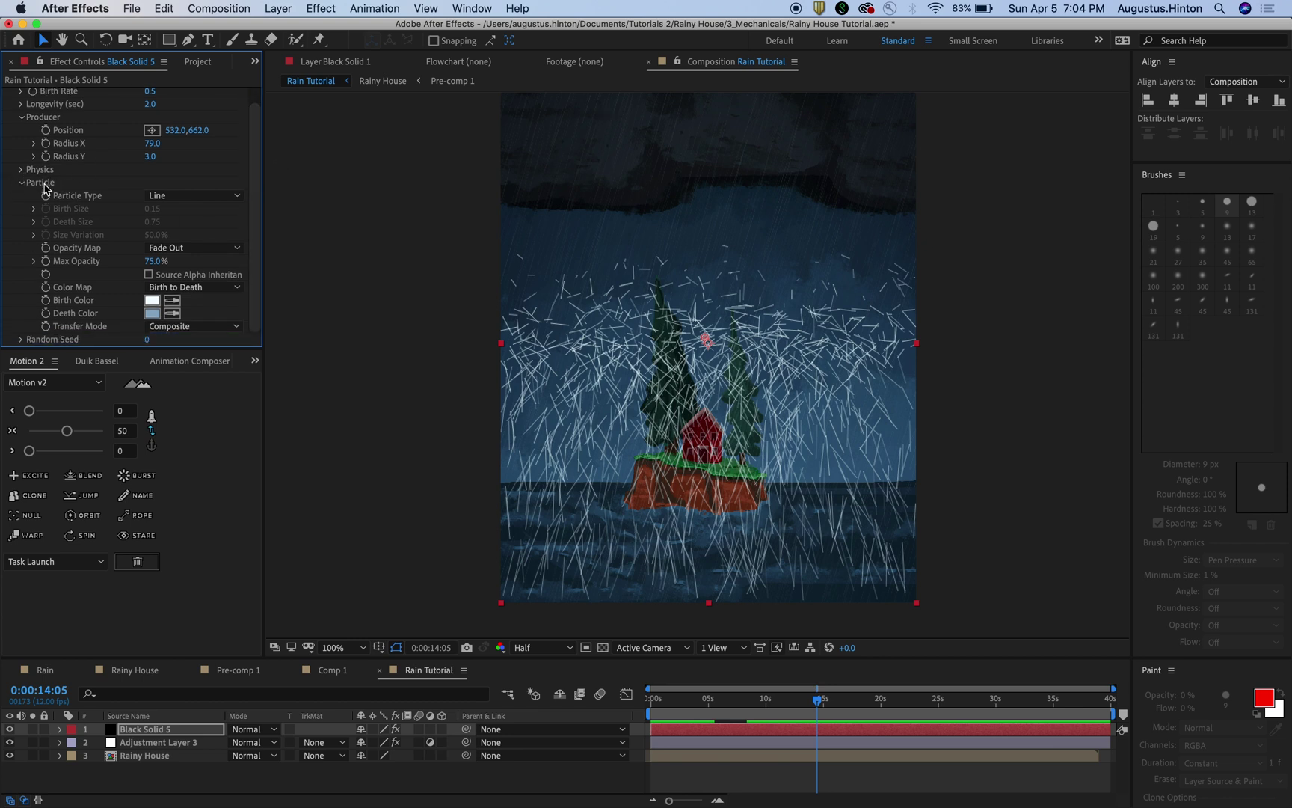
{"action": "left_click", "coordinate": [22, 171]}
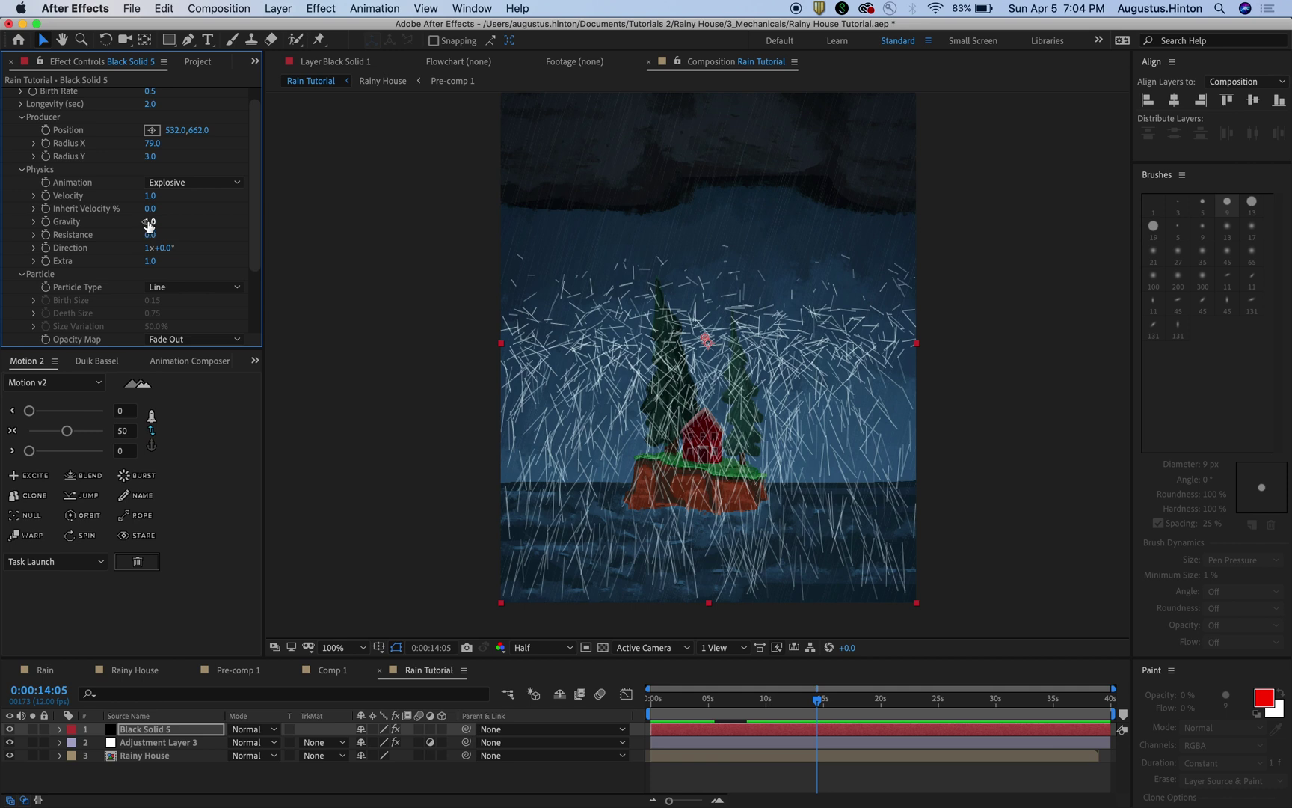
{"action": "left_click_drag", "start_coordinate": [150, 222], "coordinate": [4, 229]}
{"action": "left_click_drag", "start_coordinate": [153, 222], "coordinate": [127, 226]}
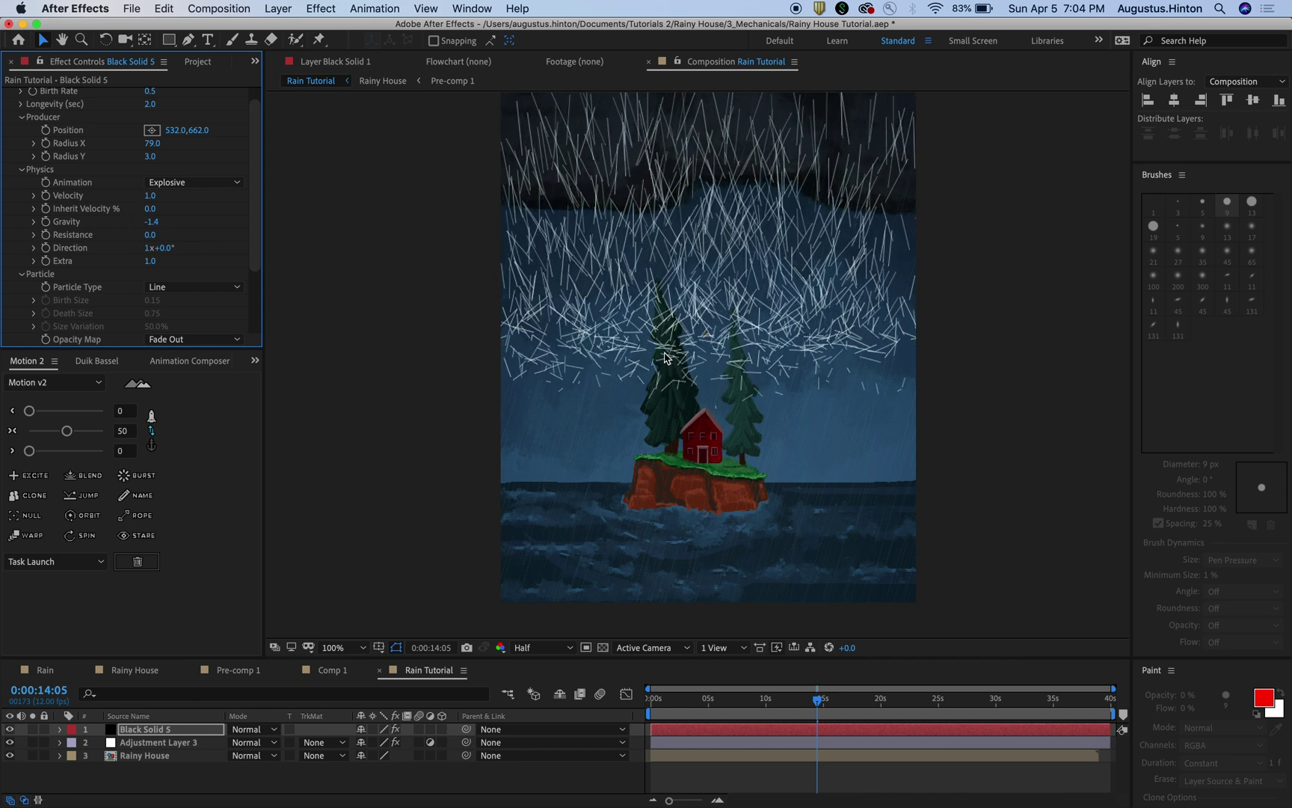
{"action": "key", "text": "space"}
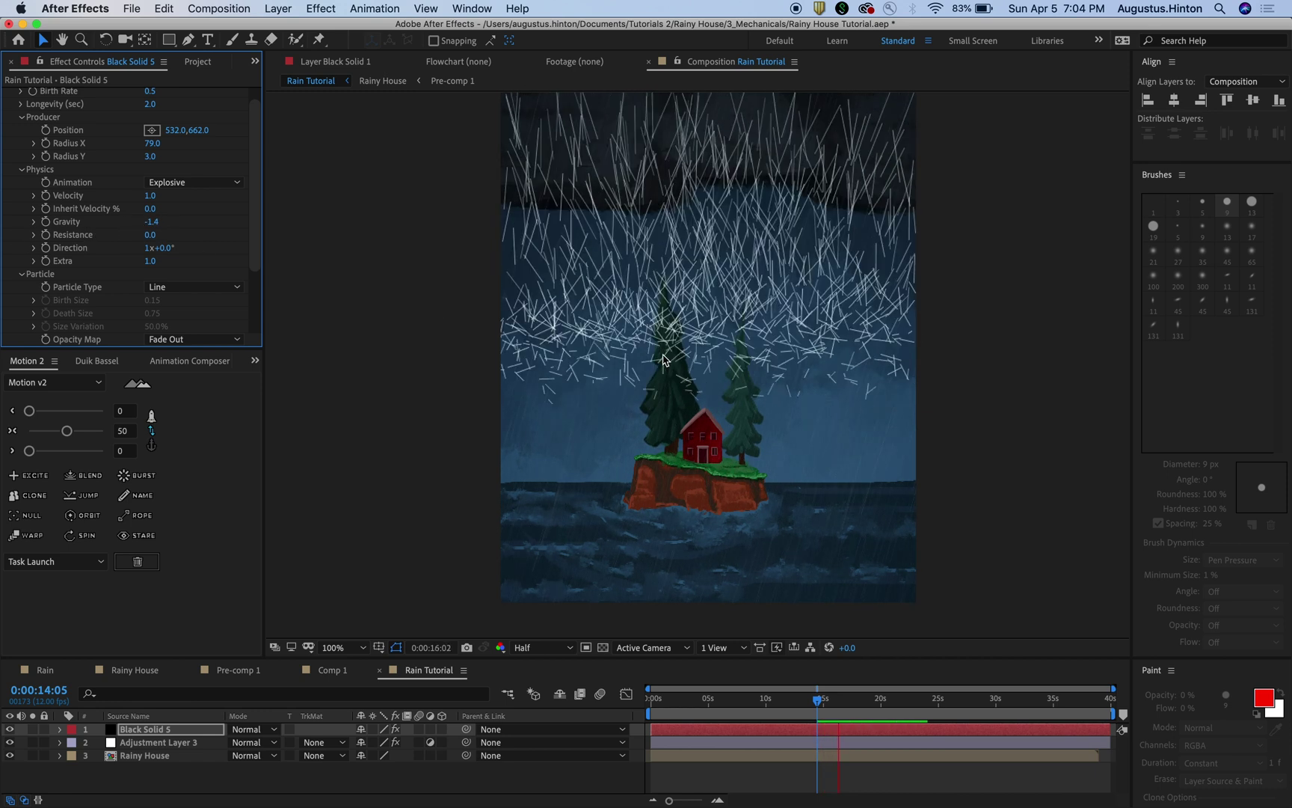
{"action": "key", "text": "space"}
Shorten particle Longevity to 0.4 seconds and preview.
{"action": "scroll", "coordinate": [669, 347], "scroll_direction": "up", "scroll_amount": 2}
{"action": "scroll", "coordinate": [663, 399], "scroll_direction": "down", "scroll_amount": 2}
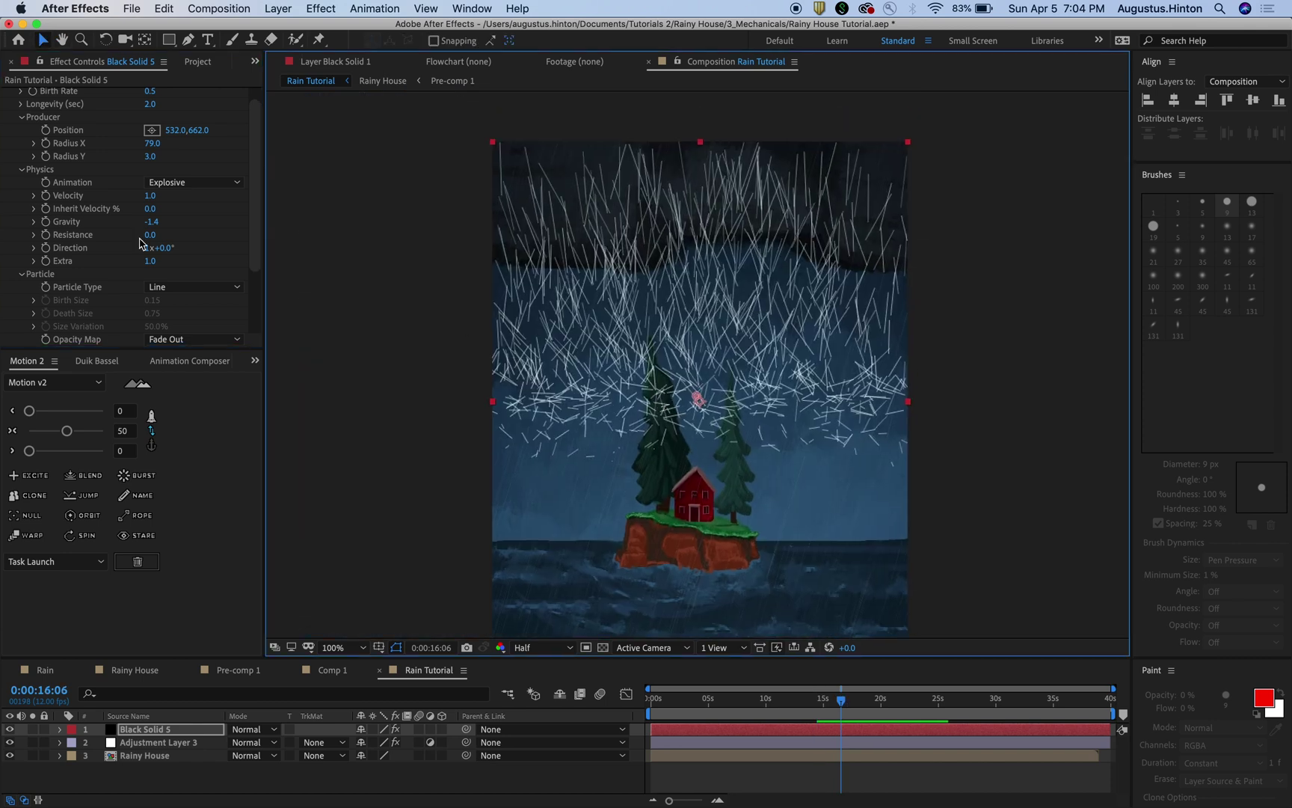
{"action": "scroll", "coordinate": [223, 254], "scroll_direction": "up", "scroll_amount": 1}
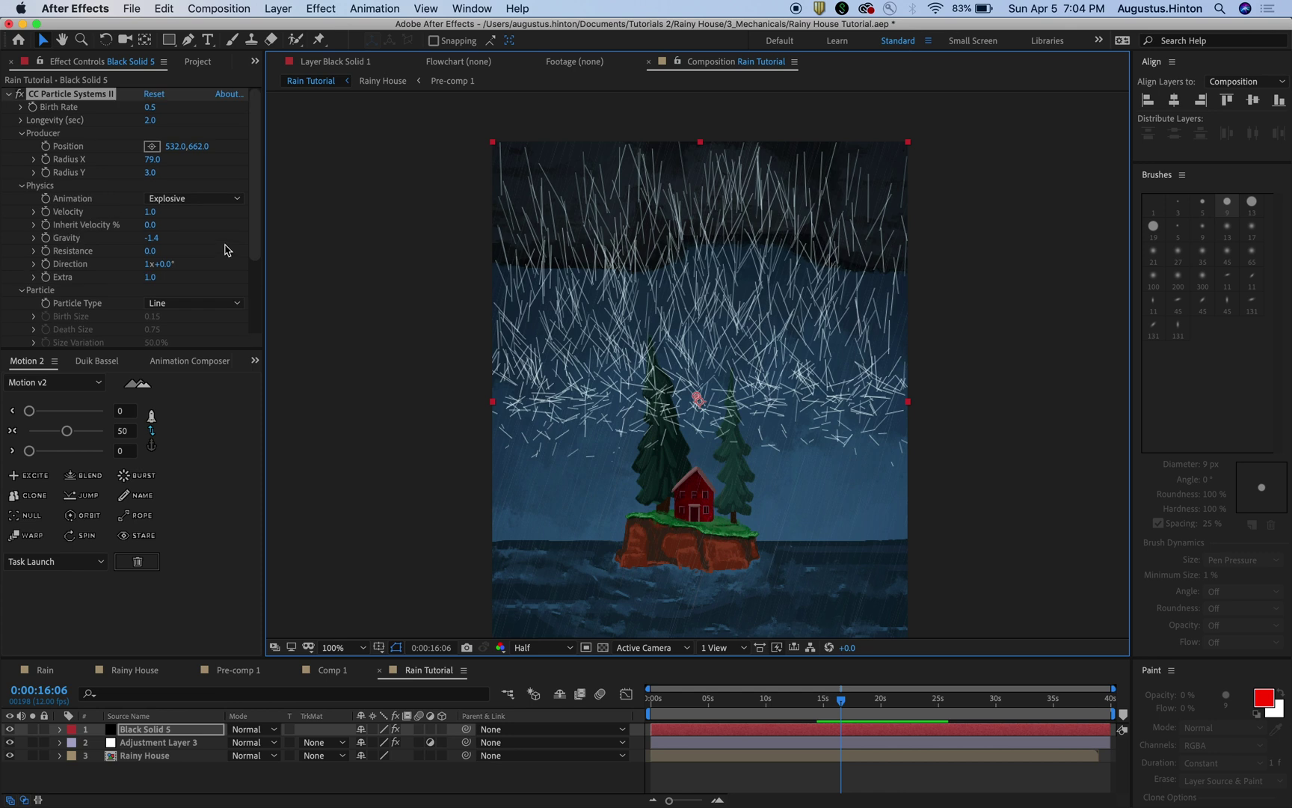
{"action": "left_click", "coordinate": [23, 120]}
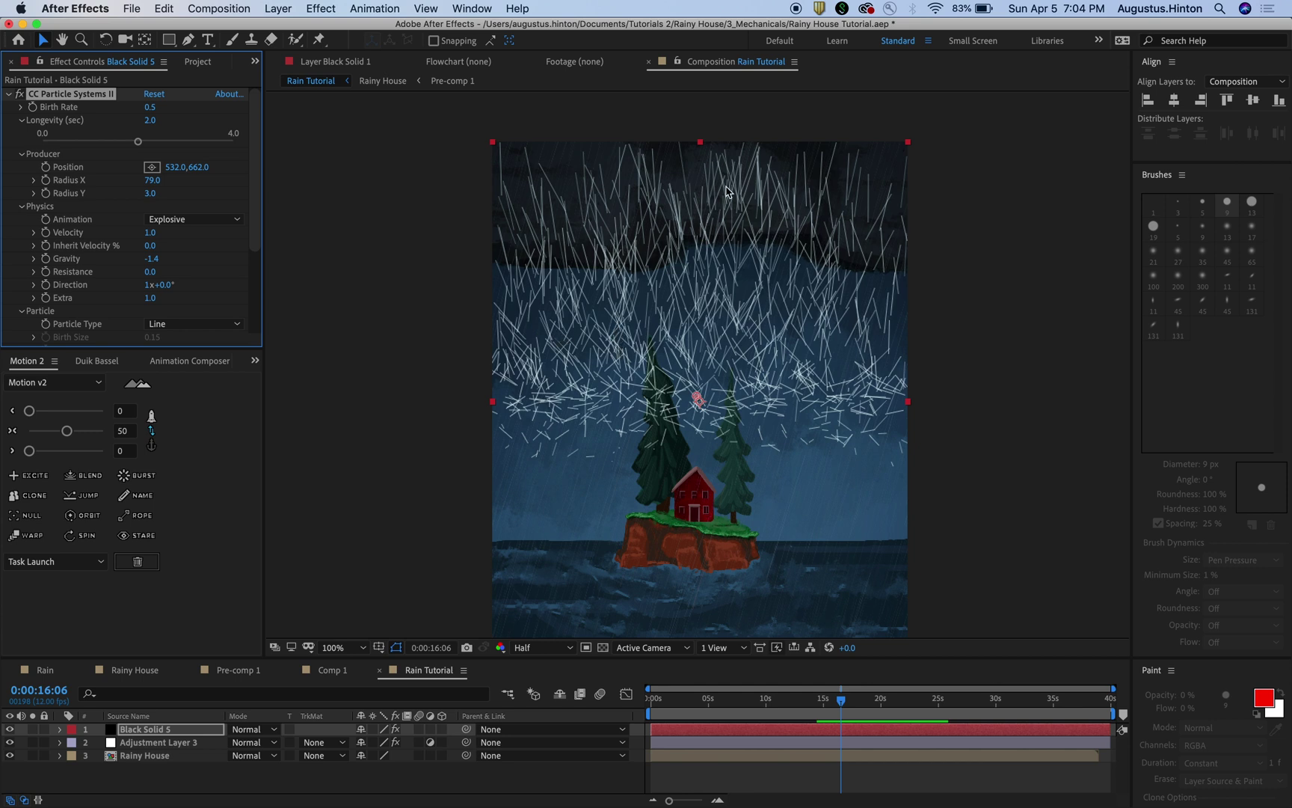
{"action": "mouse_move", "coordinate": [150, 119]}
{"action": "left_mouse_down"}
{"action": "mouse_move", "coordinate": [78, 127]}
{"action": "mouse_move", "coordinate": [123, 120]}
{"action": "mouse_move", "coordinate": [109, 118]}
{"action": "left_mouse_up"}
{"action": "key", "text": "space"}
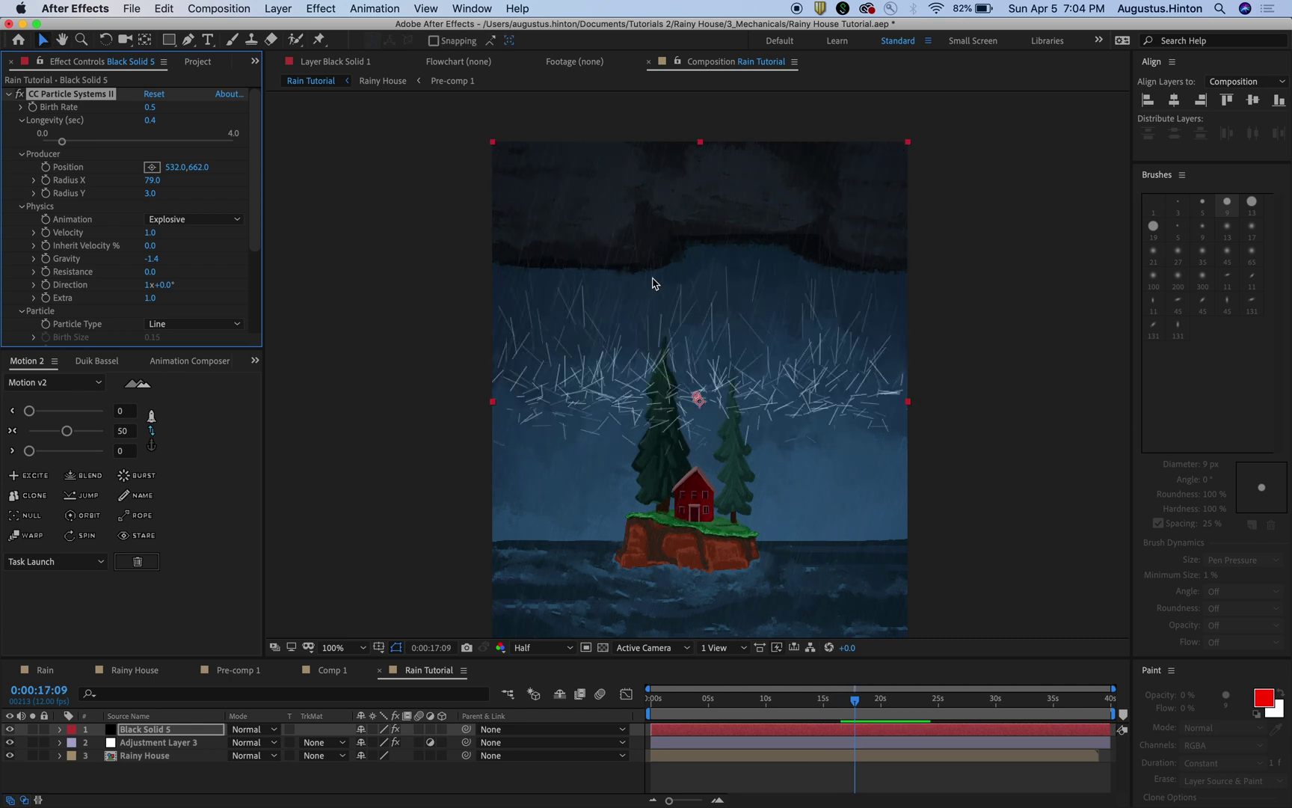
{"action": "scroll", "coordinate": [659, 269], "scroll_direction": "up", "scroll_amount": 2}
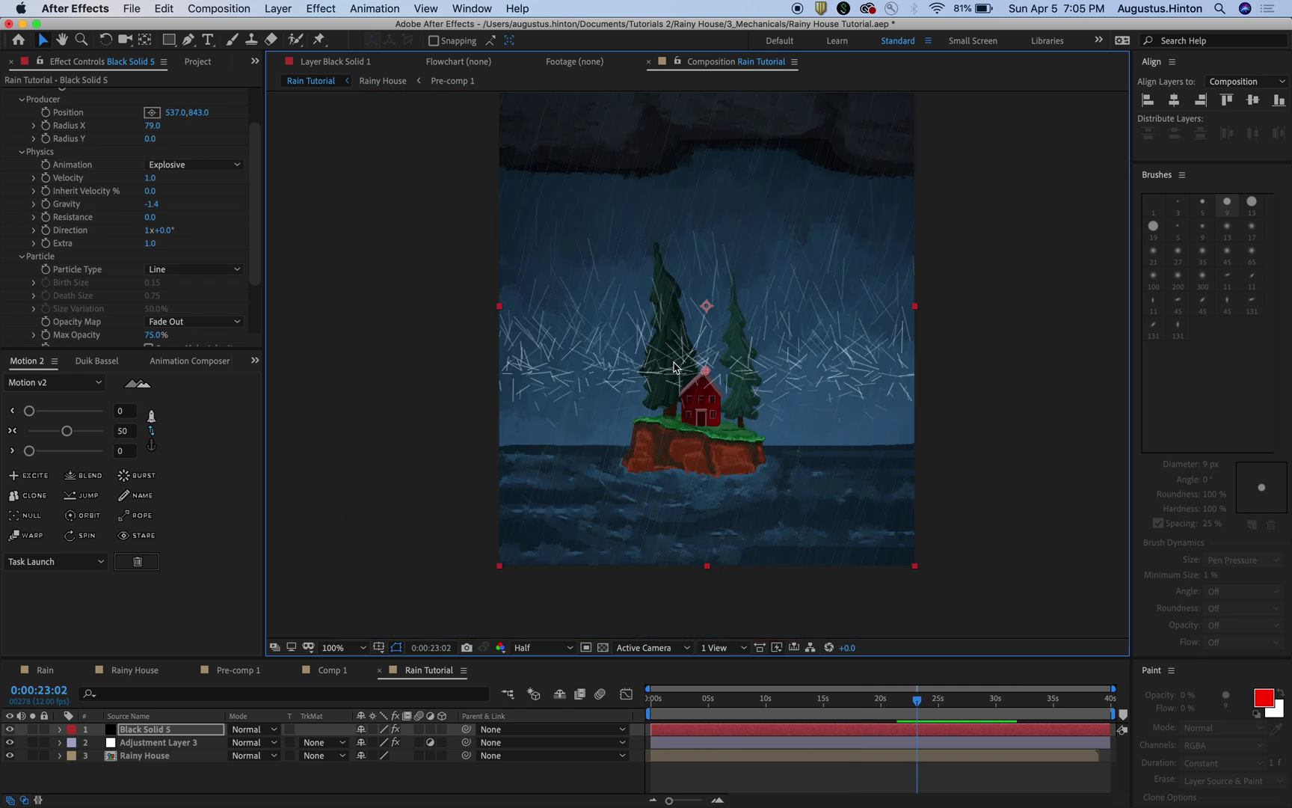
Narrow the emitter's Radius X to 45.4 and preview the burst.
{"action": "key", "text": "space"}
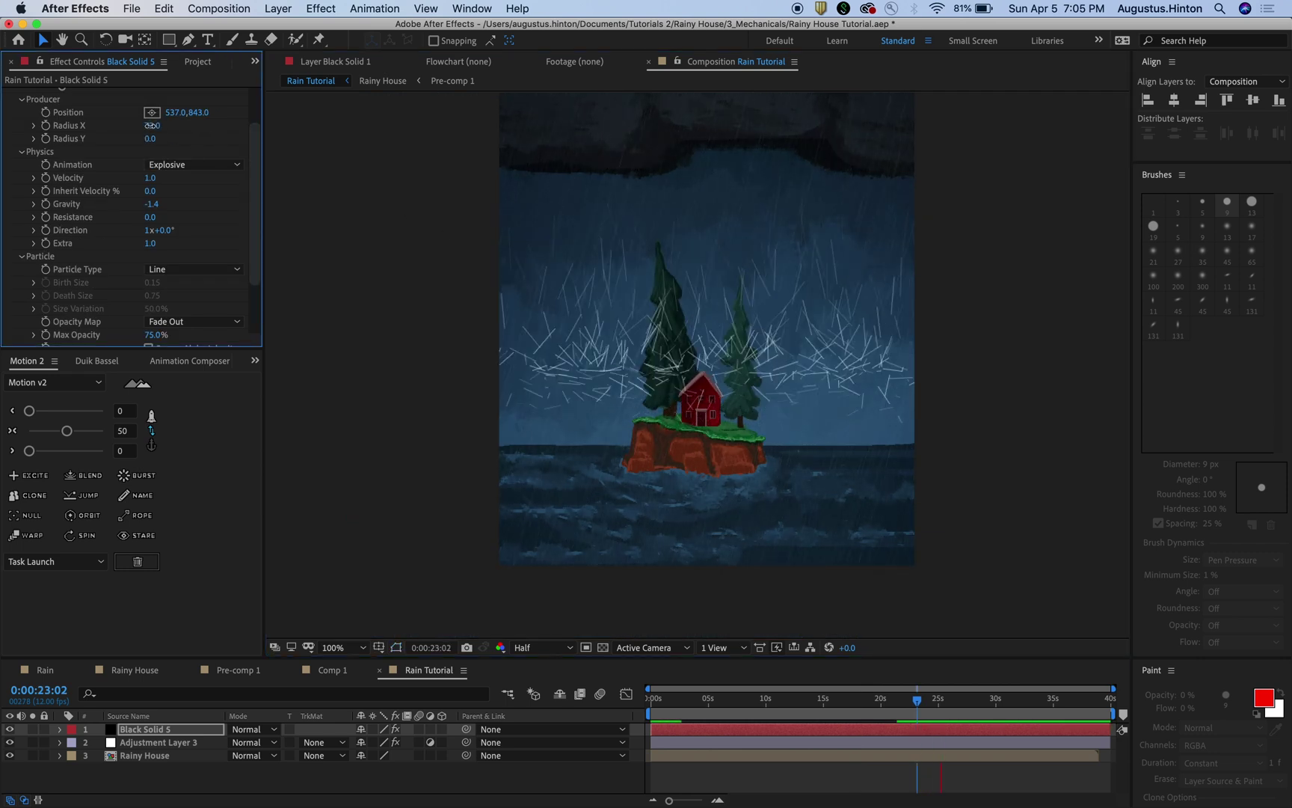
{"action": "left_click_drag", "start_coordinate": [154, 125], "coordinate": [143, 126]}
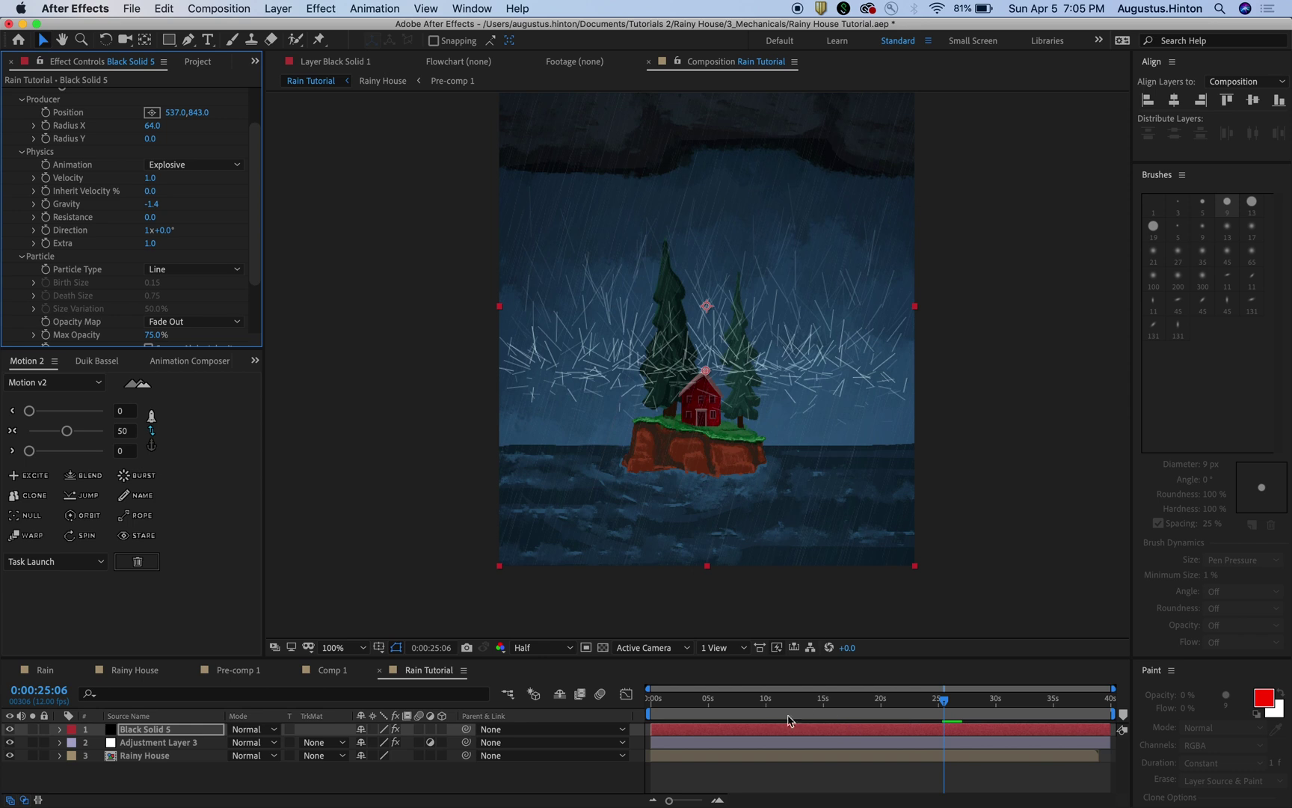
{"action": "left_click_drag", "start_coordinate": [799, 720], "coordinate": [784, 720]}
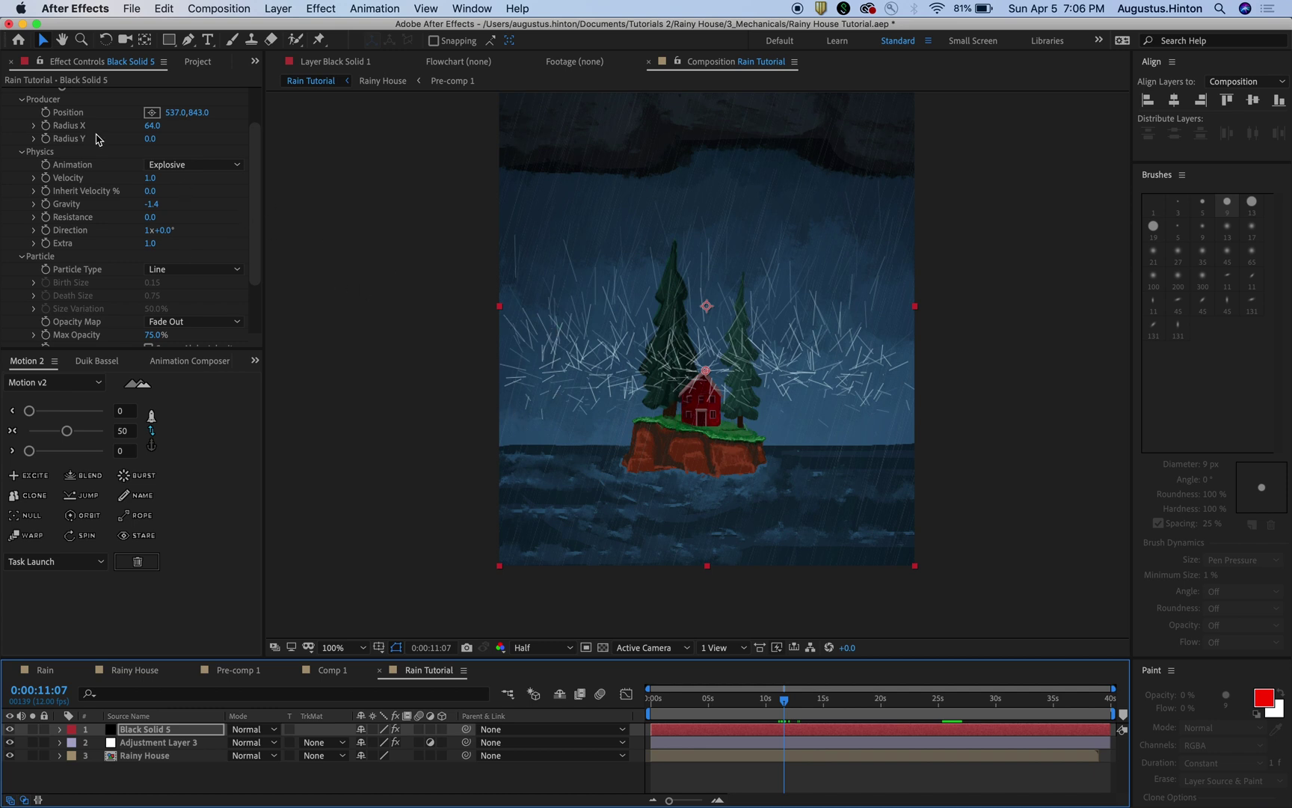
{"action": "left_click_drag", "start_coordinate": [153, 124], "coordinate": [13, 129]}
{"action": "key", "text": "space"}
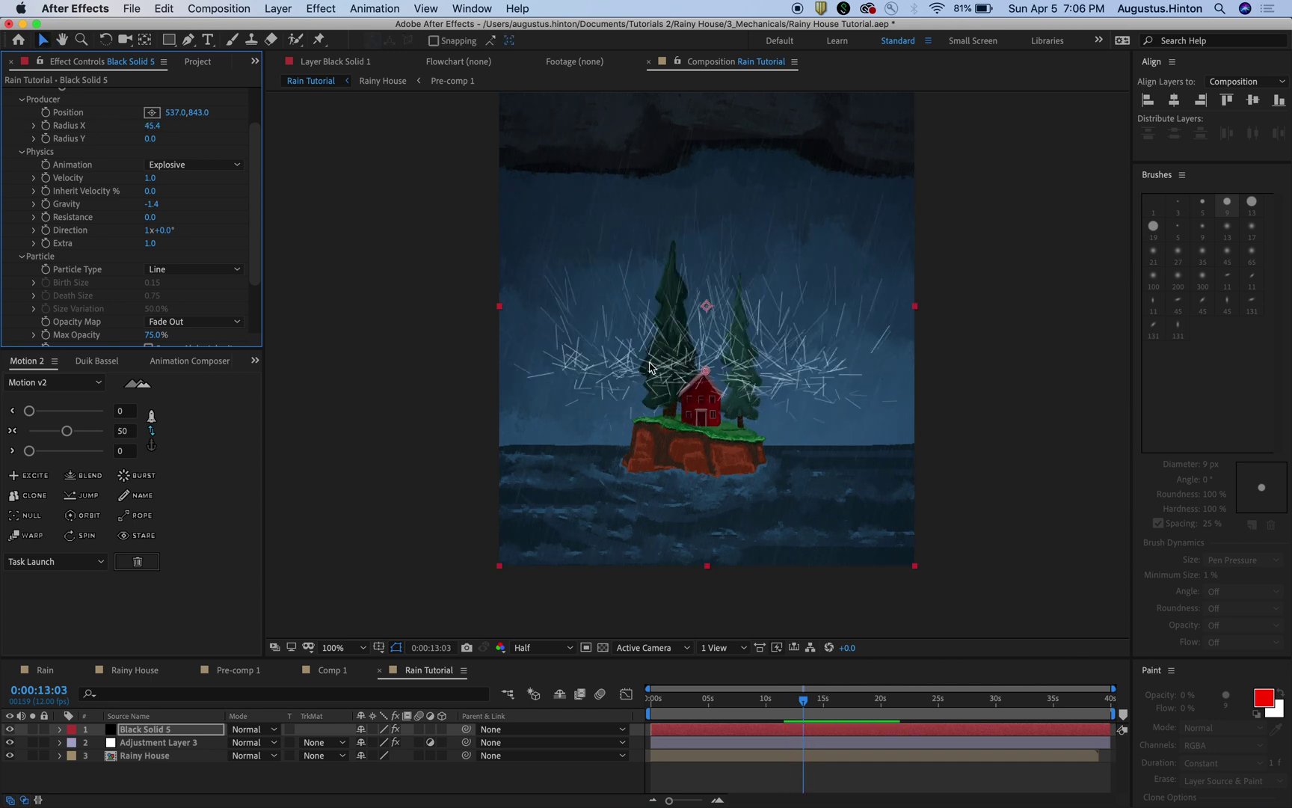
Adjust the particle Velocity and preview the splash.
{"action": "scroll", "coordinate": [666, 364], "scroll_direction": "up", "scroll_amount": 2}
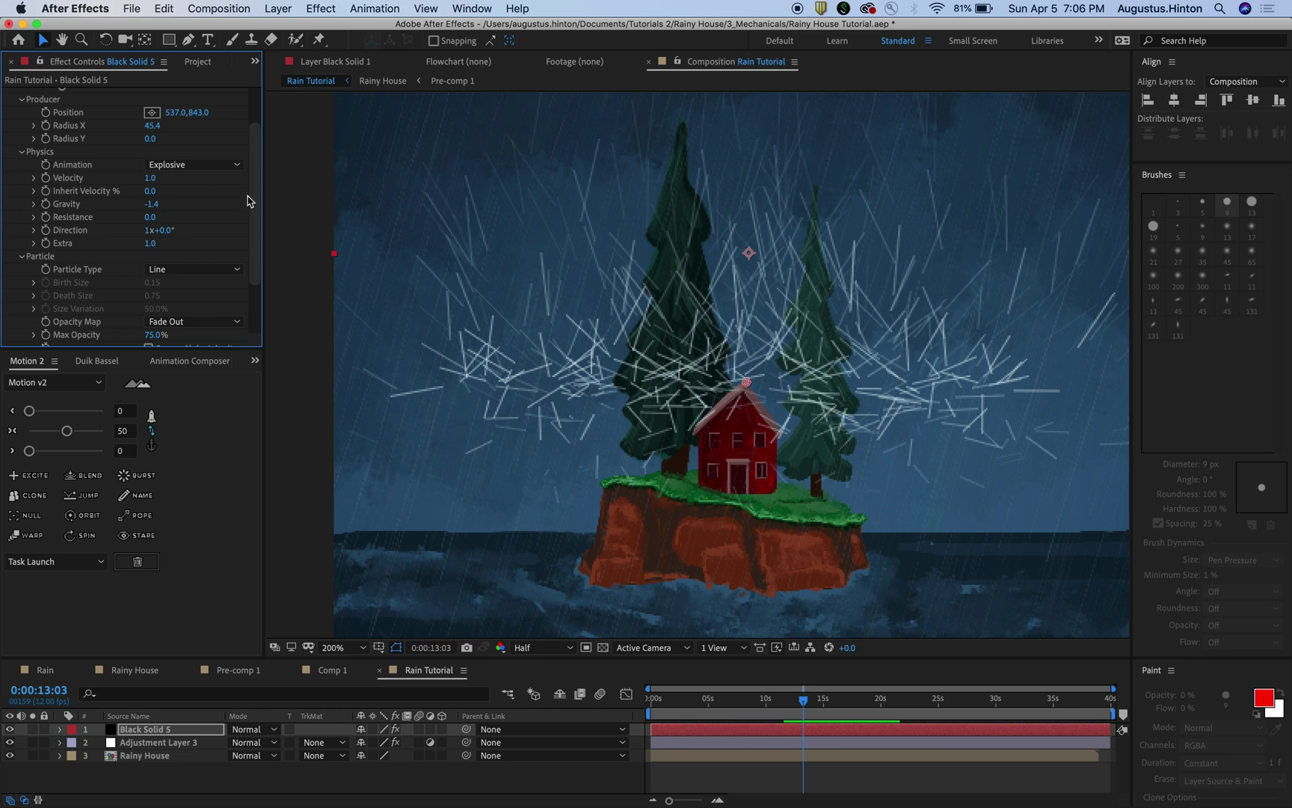
{"action": "scroll", "coordinate": [261, 180], "scroll_direction": "up", "scroll_amount": 3}
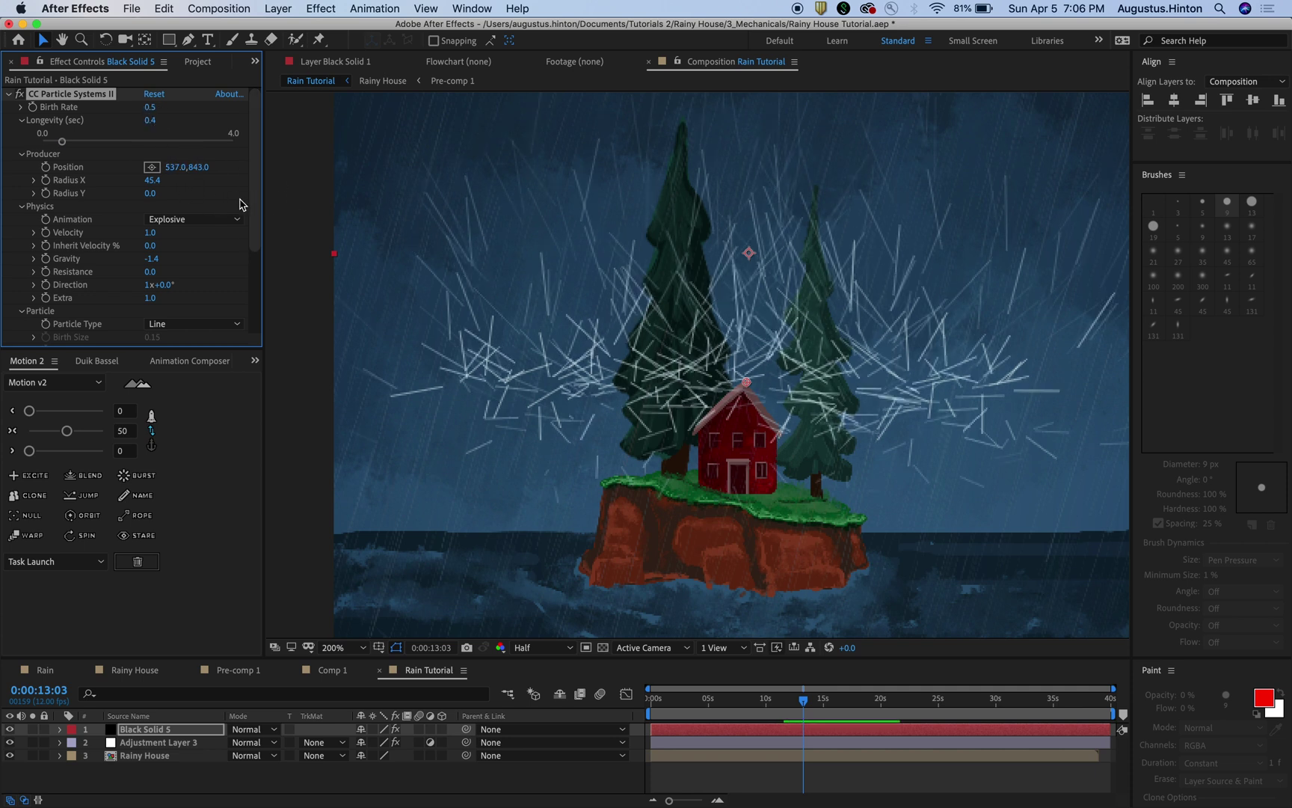
{"action": "scroll", "coordinate": [217, 199], "scroll_direction": "down", "scroll_amount": 2}
{"action": "left_click_drag", "start_coordinate": [150, 208], "coordinate": [118, 209]}
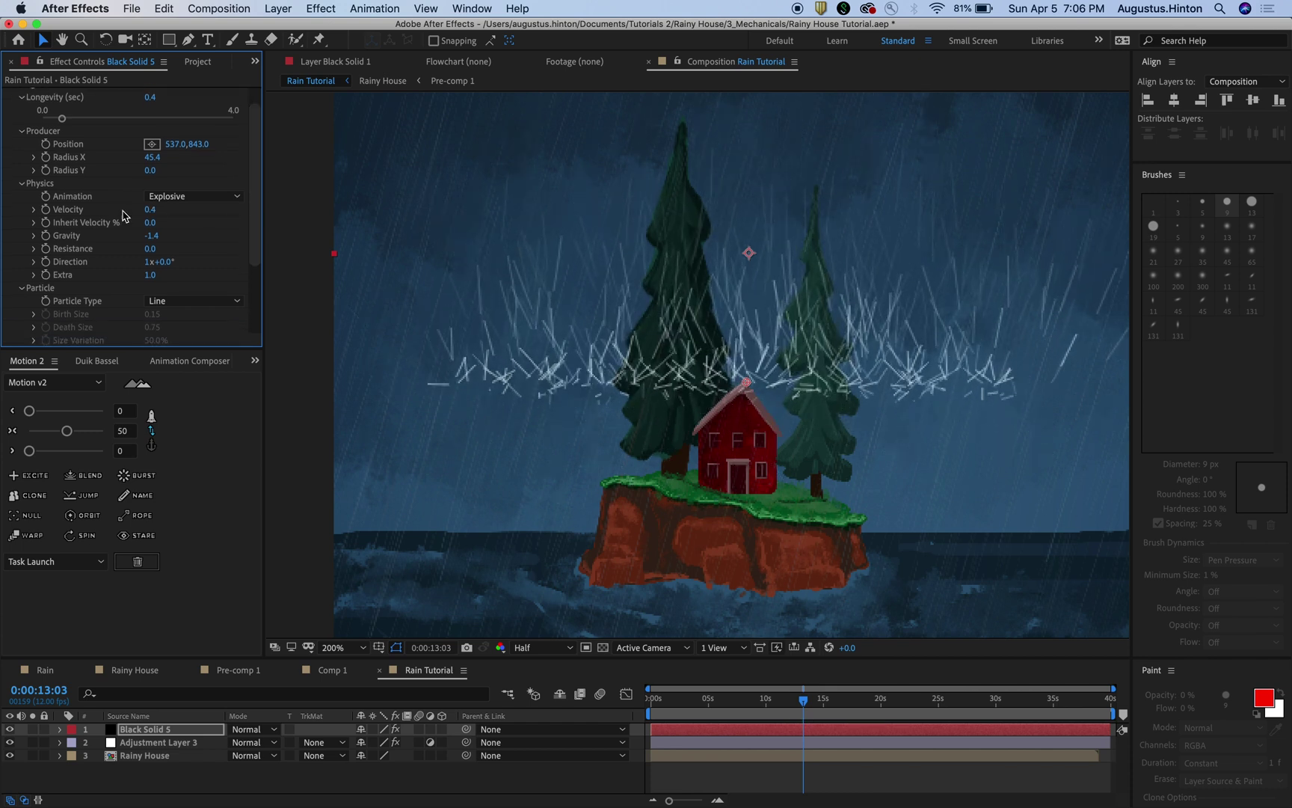
{"action": "left_click_drag", "start_coordinate": [252, 207], "coordinate": [252, 198]}
{"action": "scroll", "coordinate": [183, 225], "scroll_direction": "down", "scroll_amount": 2}
{"action": "left_click_drag", "start_coordinate": [171, 211], "coordinate": [377, 210]}
{"action": "key", "text": "space"}
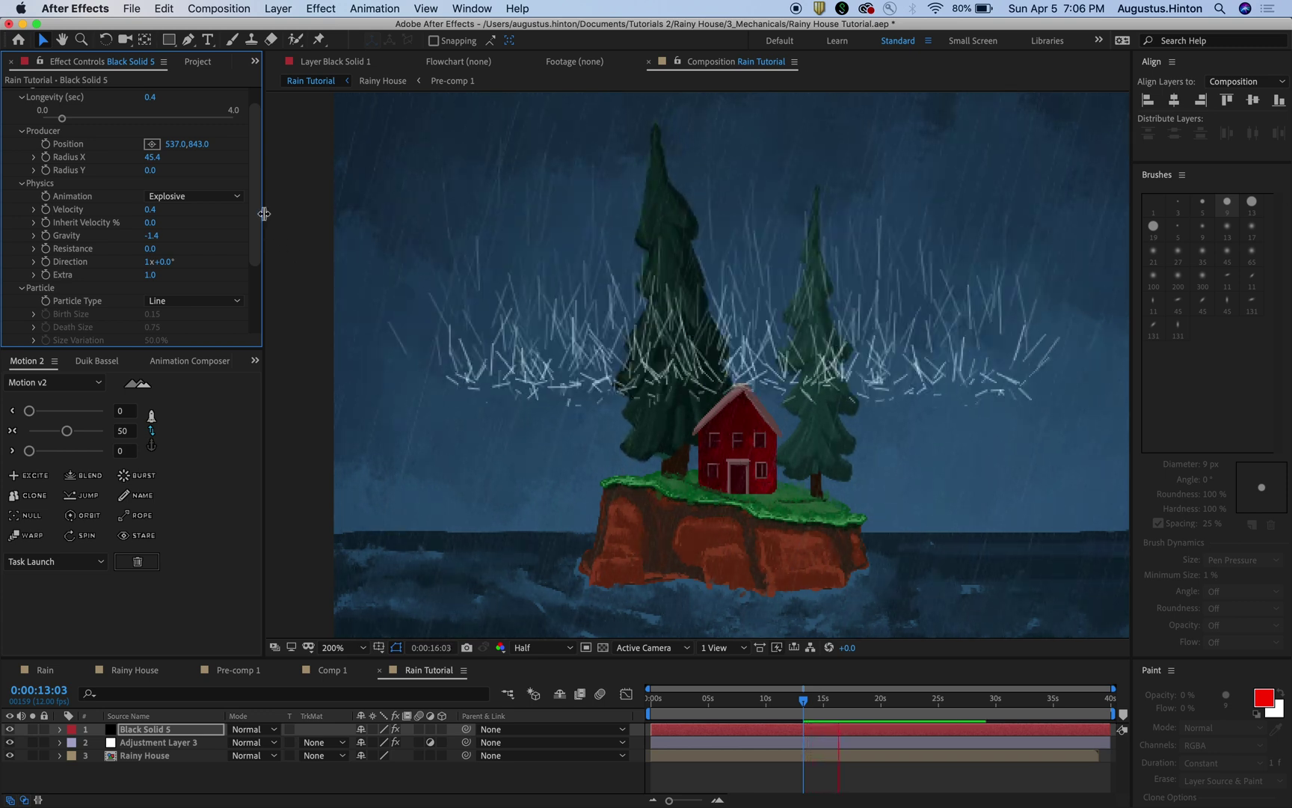
Set Gravity to -0.5 and Velocity to 0.2, then preview the tightened splash.
{"action": "scroll", "coordinate": [256, 211], "scroll_direction": "down", "scroll_amount": 2}
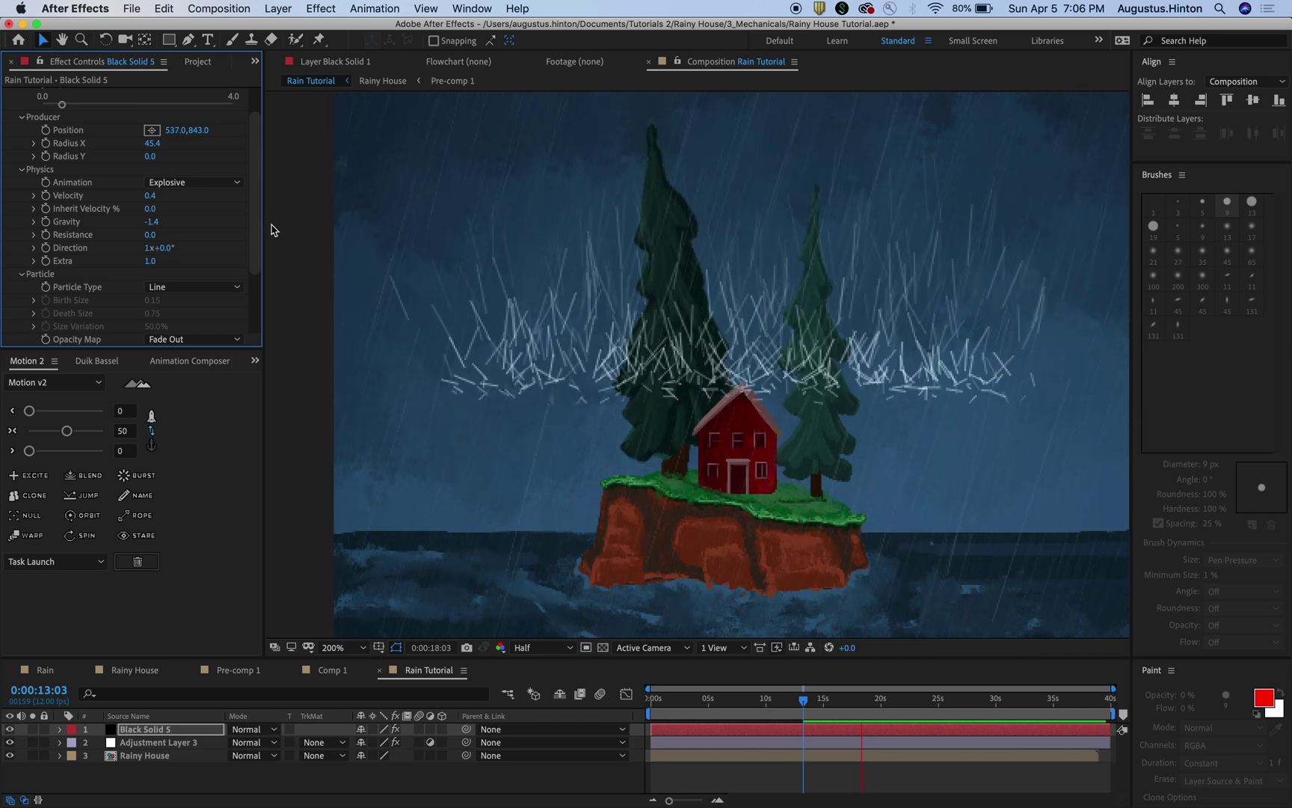
{"action": "mouse_move", "coordinate": [257, 237]}
{"action": "left_mouse_down"}
{"action": "mouse_move", "coordinate": [254, 277]}
{"action": "mouse_move", "coordinate": [255, 257]}
{"action": "left_mouse_up"}
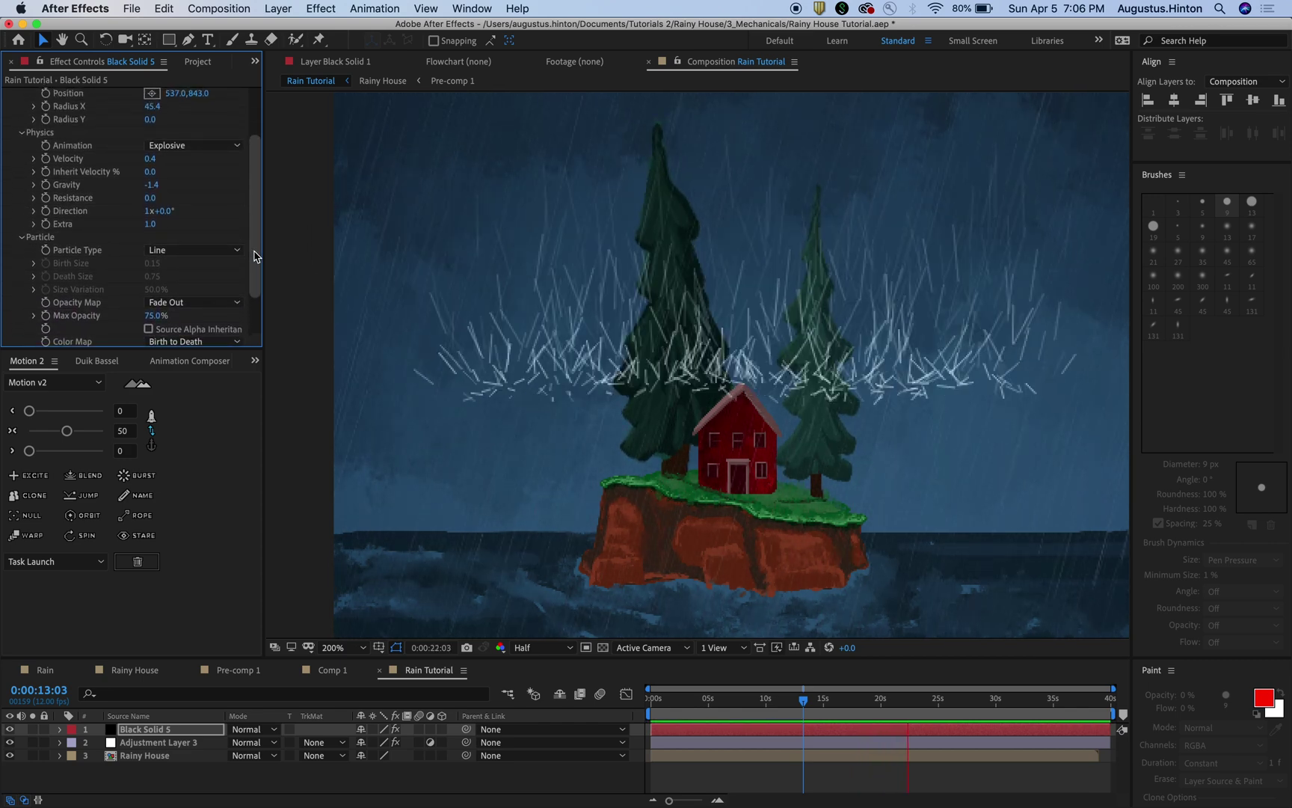
{"action": "left_click_drag", "start_coordinate": [153, 185], "coordinate": [161, 188]}
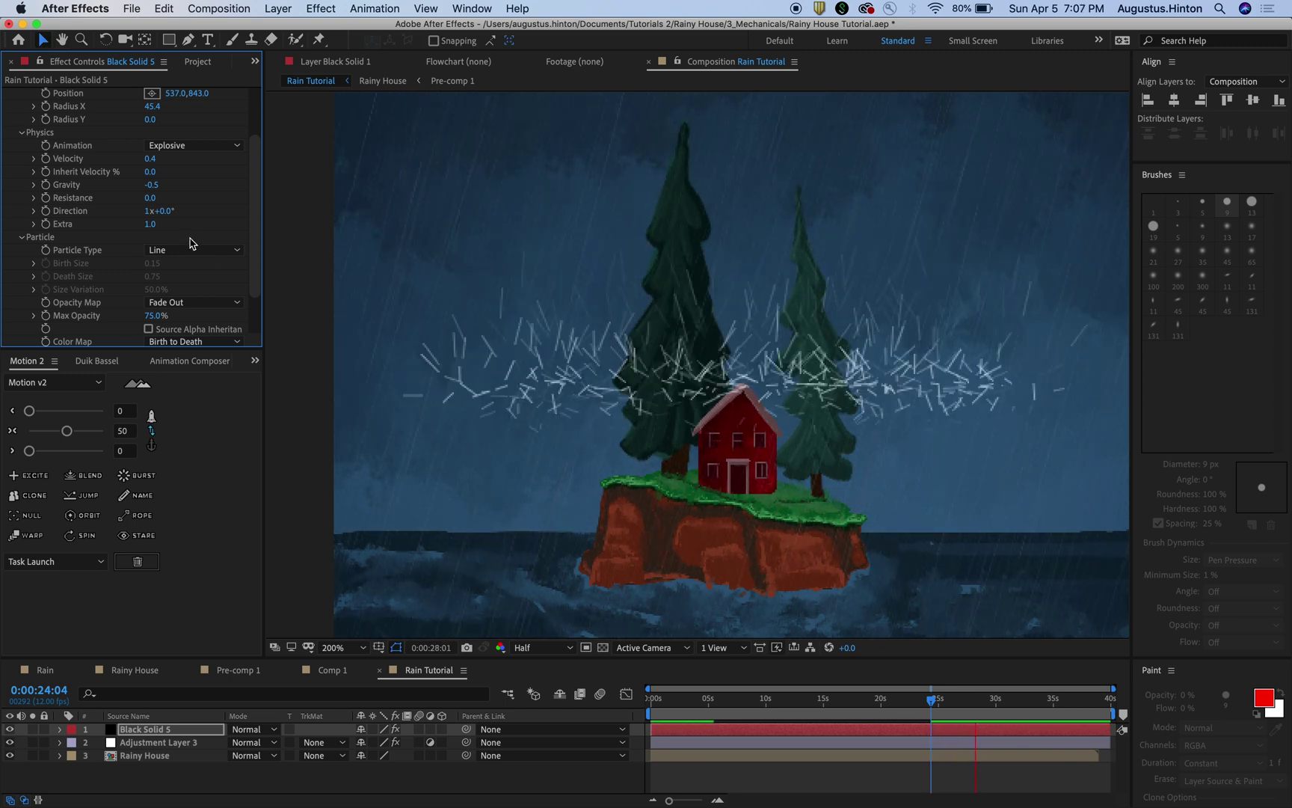
{"action": "left_click_drag", "start_coordinate": [150, 160], "coordinate": [49, 148]}
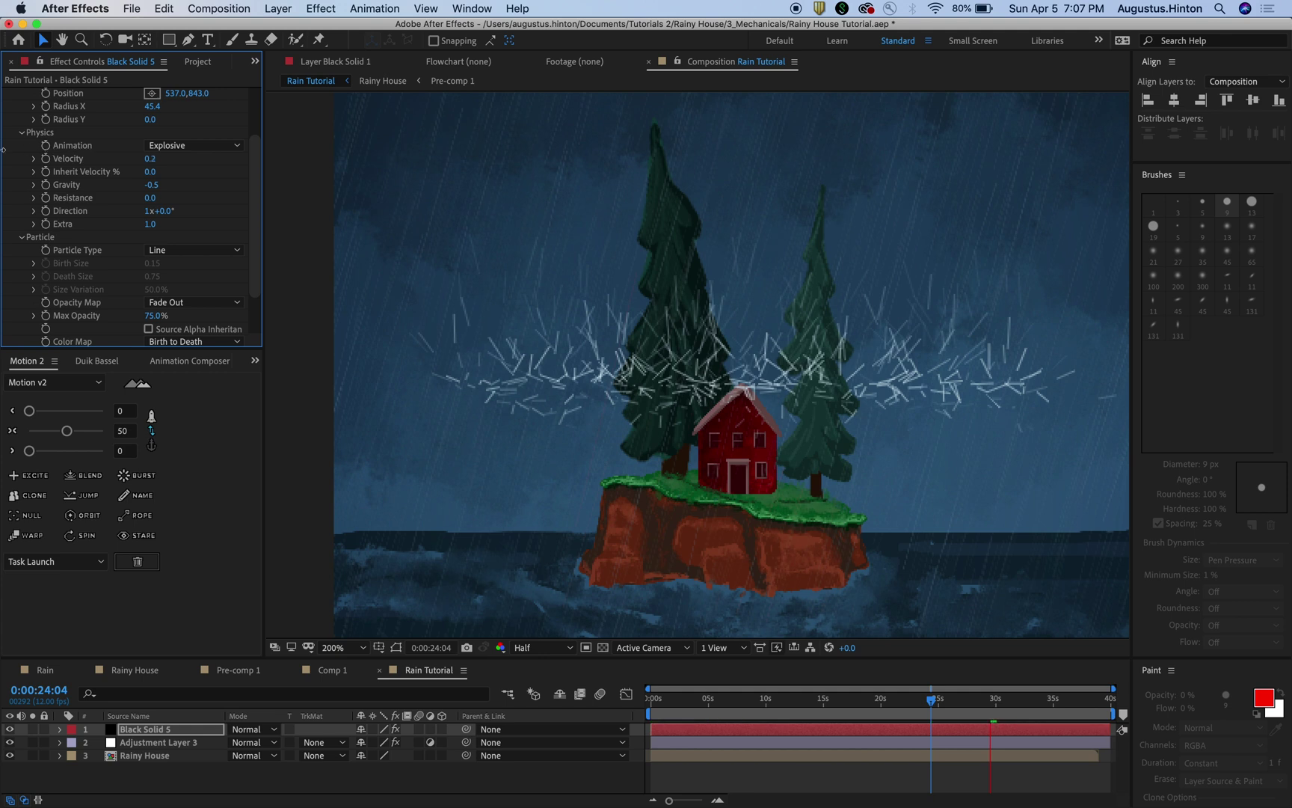
{"action": "key", "text": "space"}
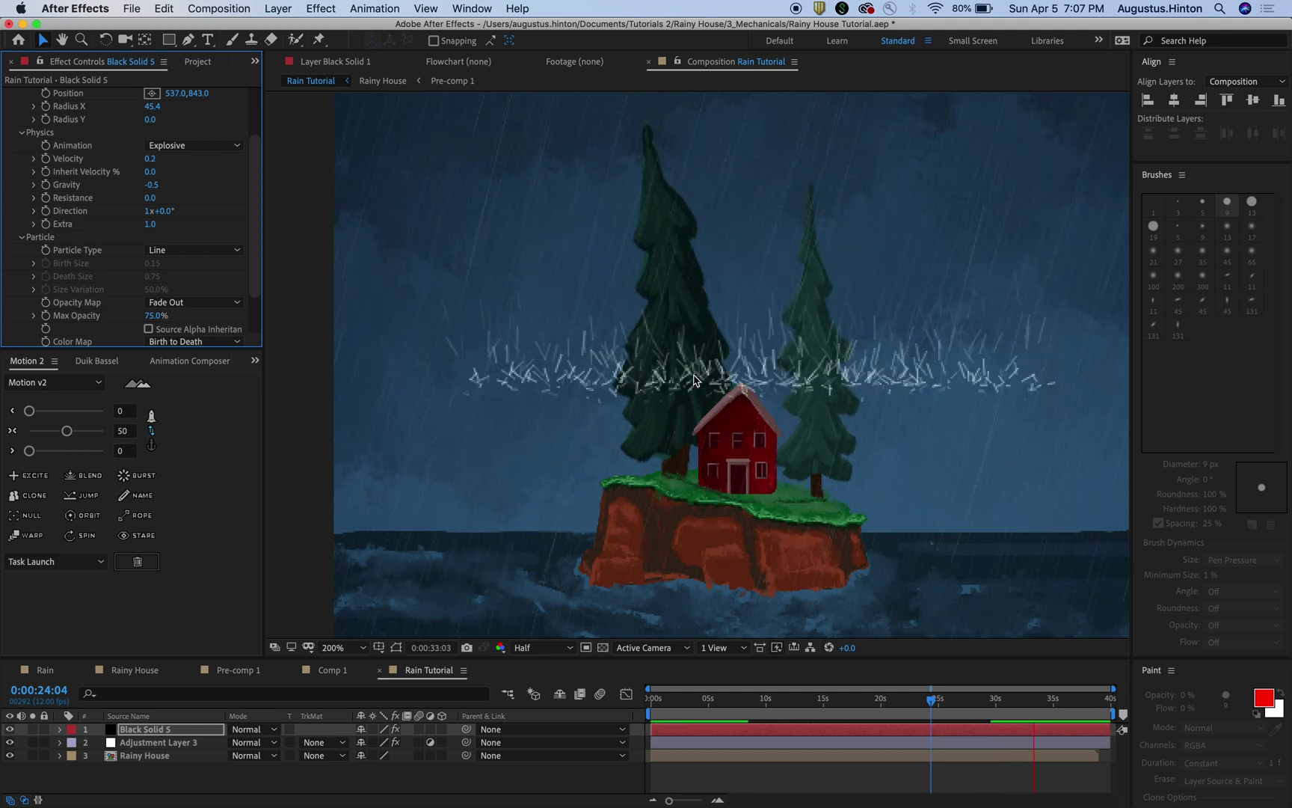
{"action": "left_click", "coordinate": [724, 764]}
Pre-compose Black Solid 5, moving all attributes into a new comp named 'Rain Splatter'.
{"action": "left_click", "coordinate": [697, 762]}
{"action": "left_click", "coordinate": [688, 731]}
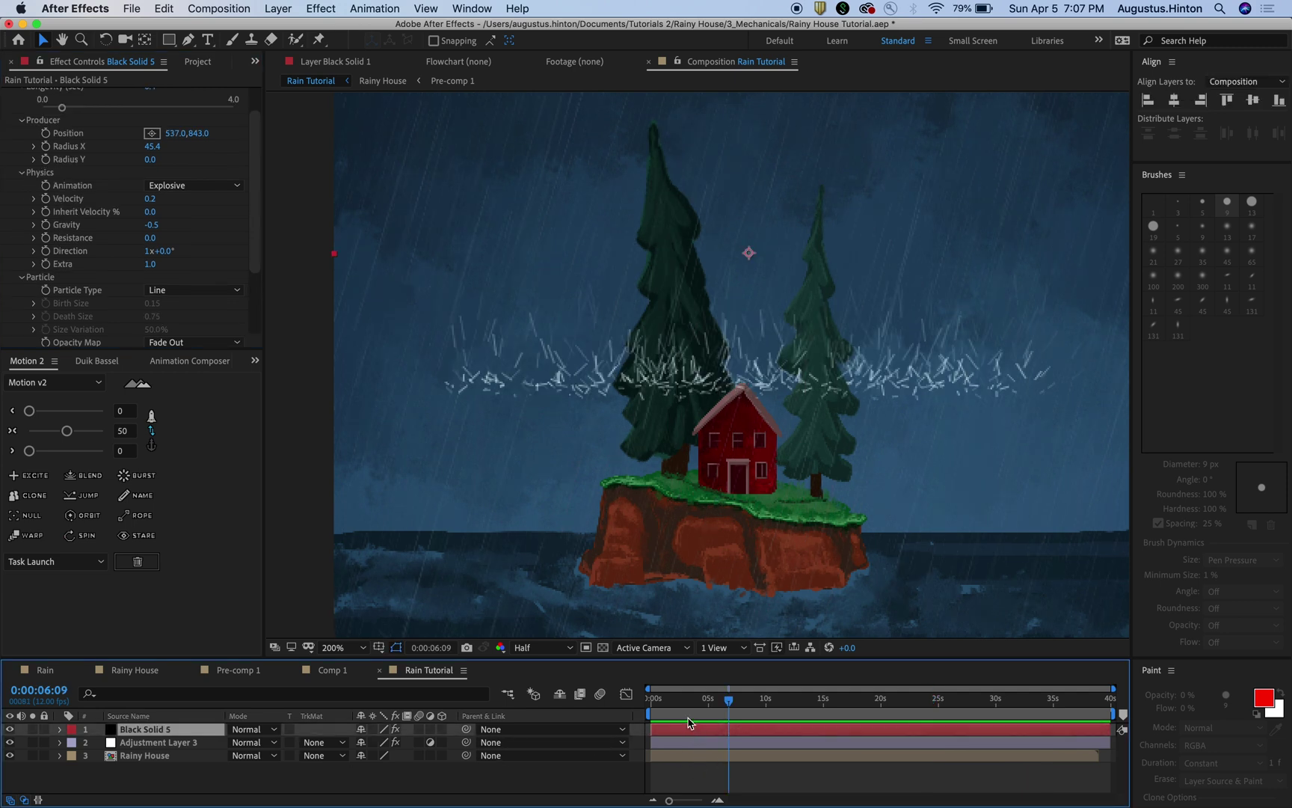
{"action": "key", "text": "super+shift+c"}
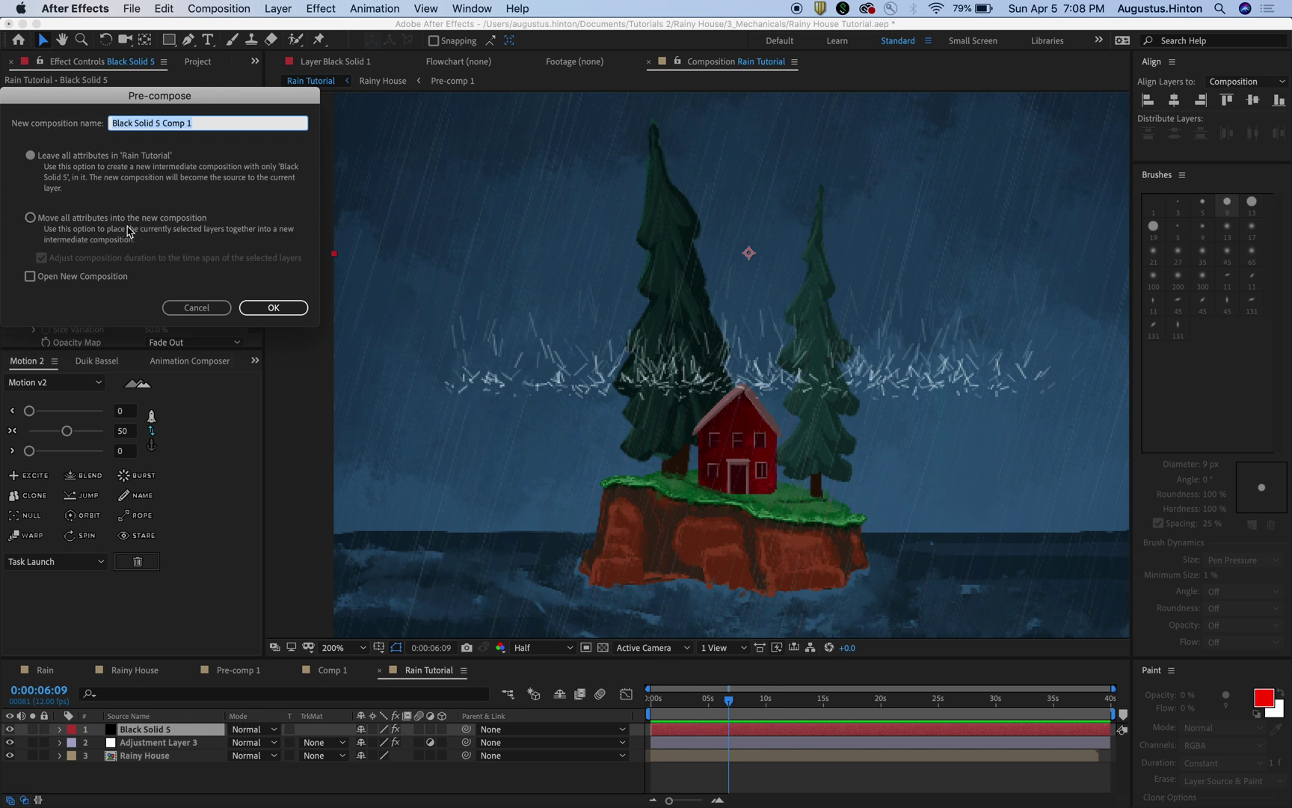
{"action": "left_click", "coordinate": [90, 221]}
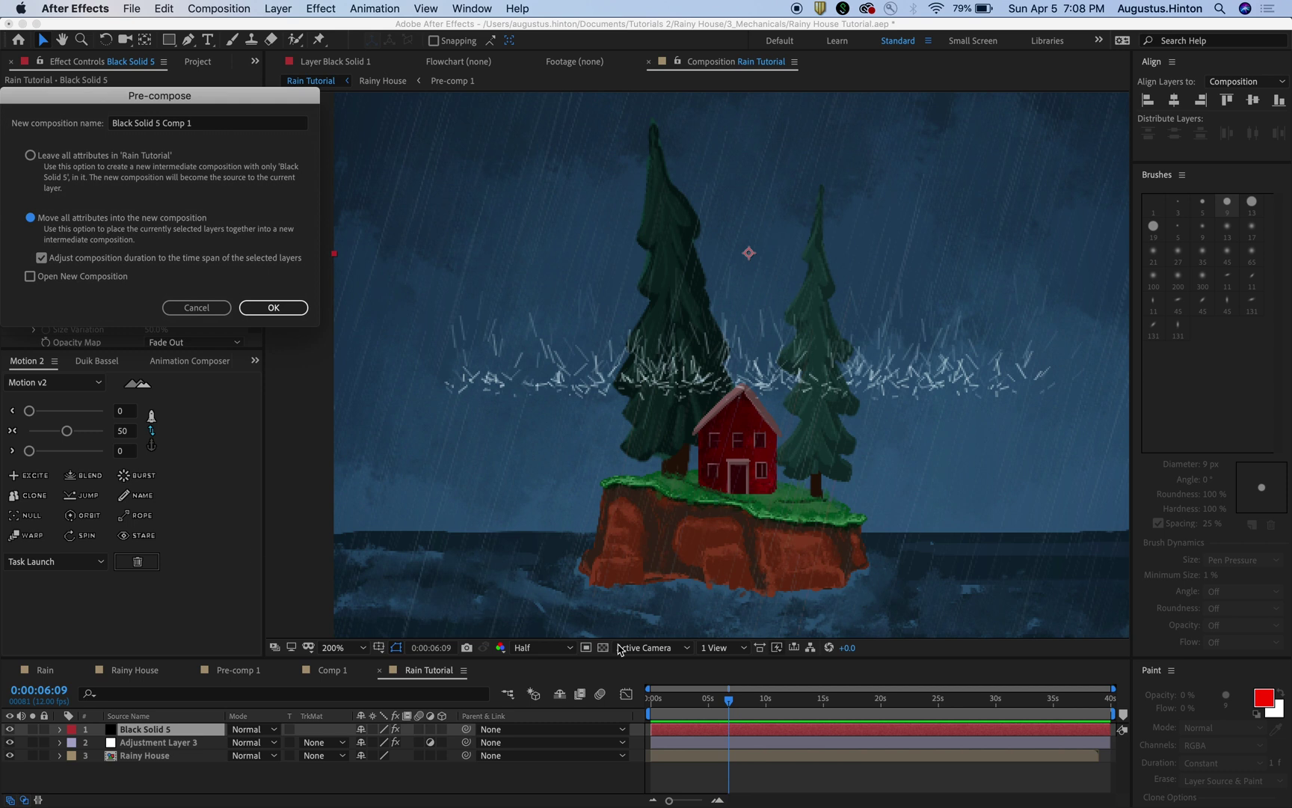
{"action": "left_click", "coordinate": [217, 123]}
{"action": "type", "text": "Rain S"}
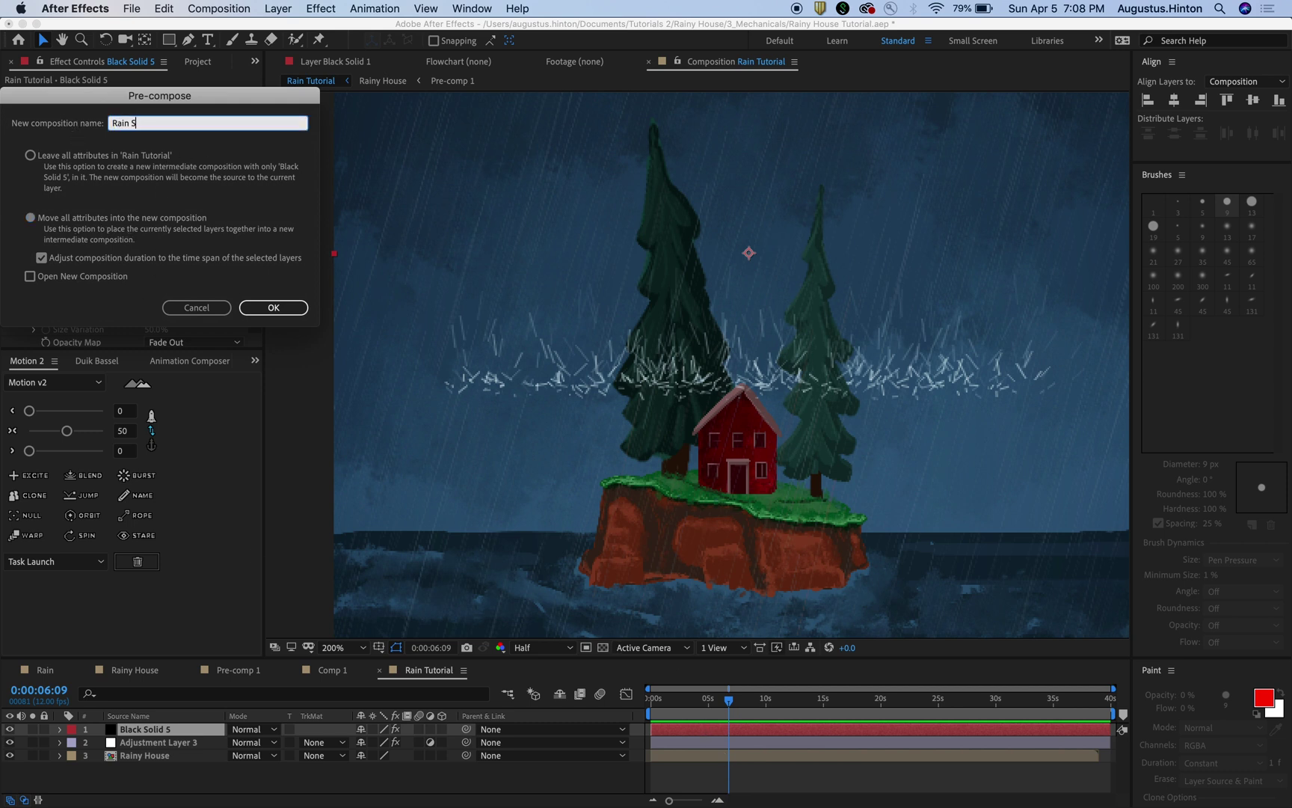
{"action": "type", "text": "platter"}
{"action": "key", "text": "Return"}
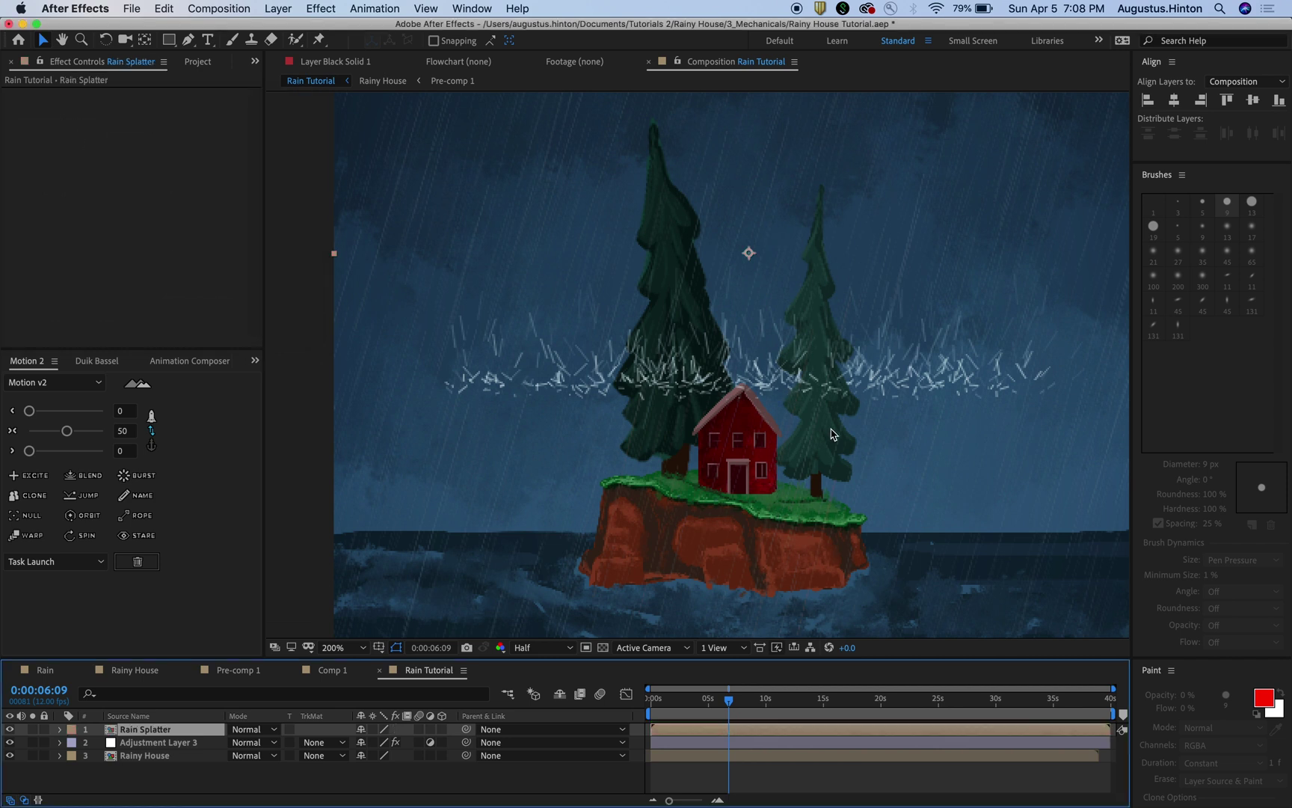
Move the Rain Splatter anchor point to the splash origin and tilt the layer about 45°.
{"action": "mouse_move", "coordinate": [811, 407]}
{"action": "left_mouse_down"}
{"action": "mouse_move", "coordinate": [845, 407]}
{"action": "mouse_move", "coordinate": [822, 391]}
{"action": "mouse_move", "coordinate": [814, 417]}
{"action": "left_mouse_up"}
{"action": "key", "text": "y"}
{"action": "left_click_drag", "start_coordinate": [752, 263], "coordinate": [742, 393]}
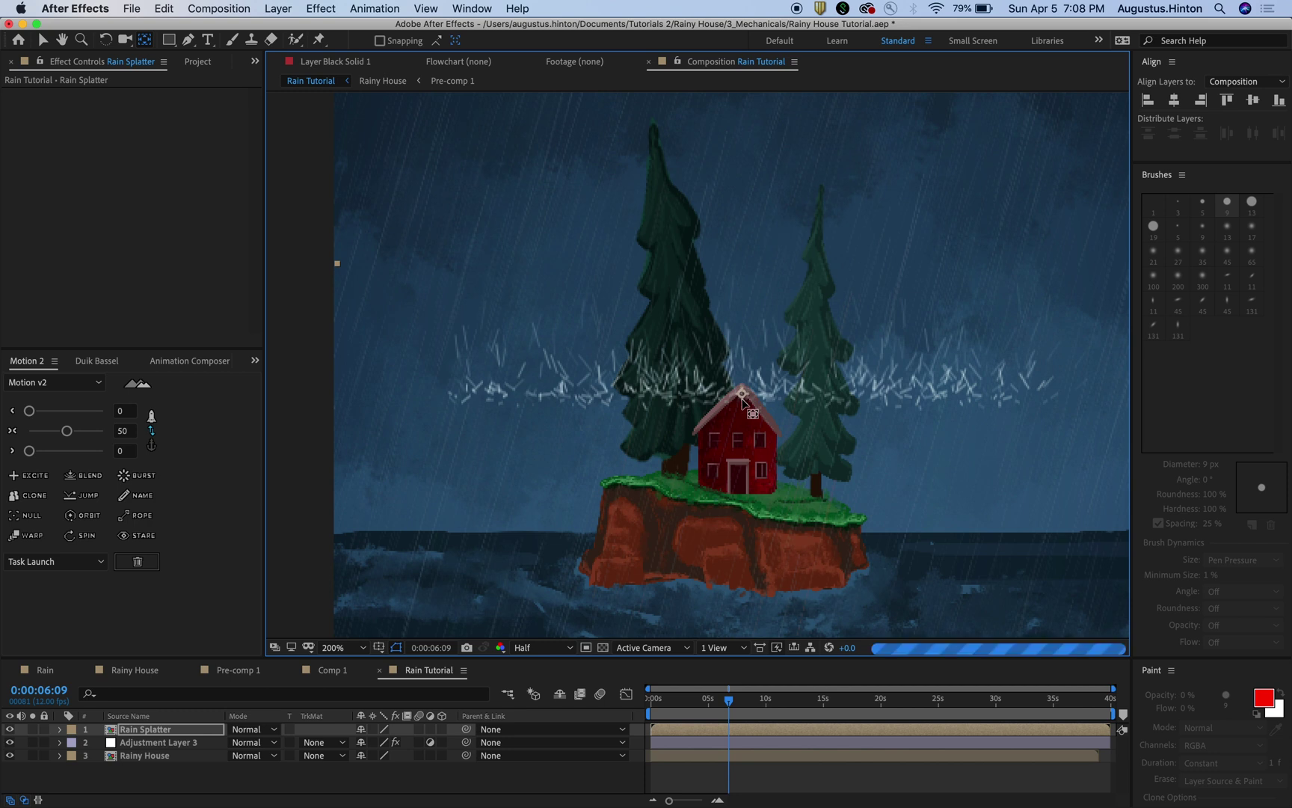
{"action": "scroll", "coordinate": [743, 396], "scroll_direction": "up", "scroll_amount": 2}
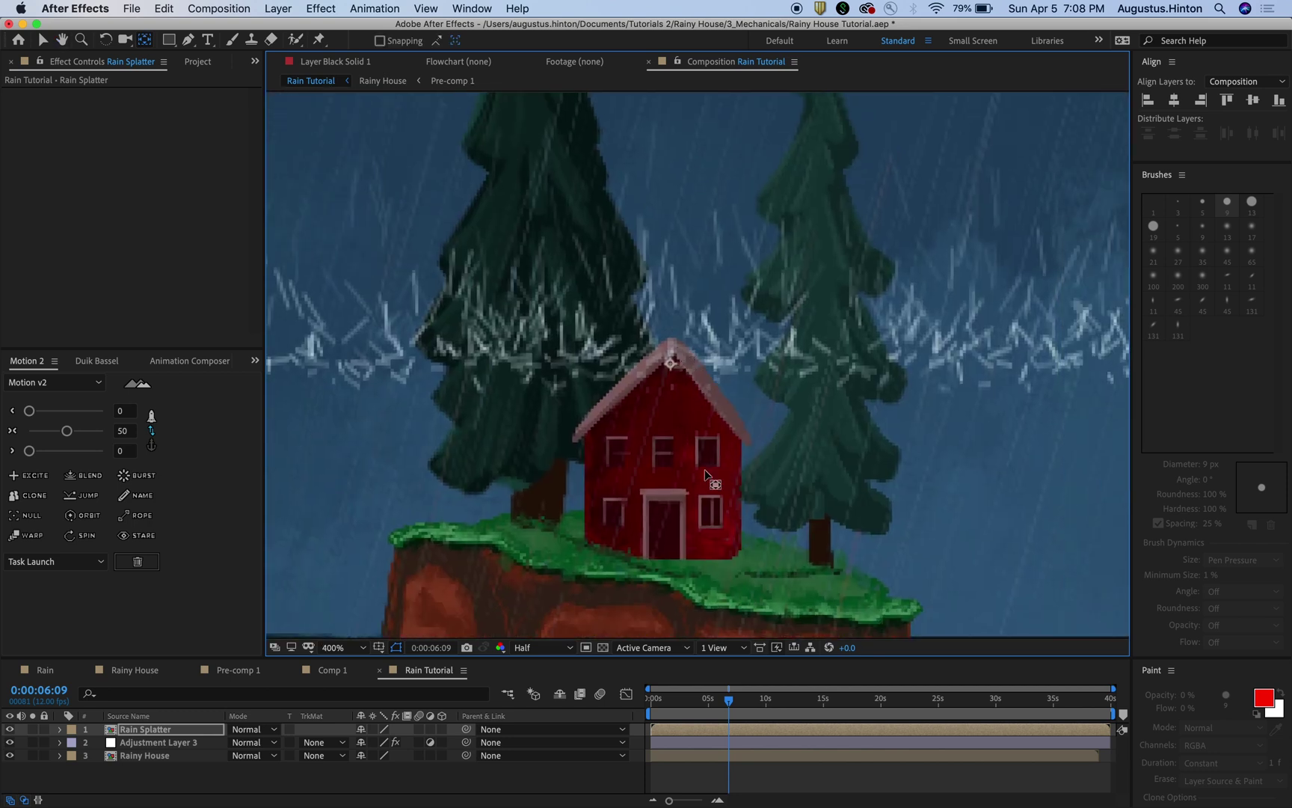
{"action": "key", "text": "r"}
{"action": "left_click_drag", "start_coordinate": [383, 741], "coordinate": [415, 743]}
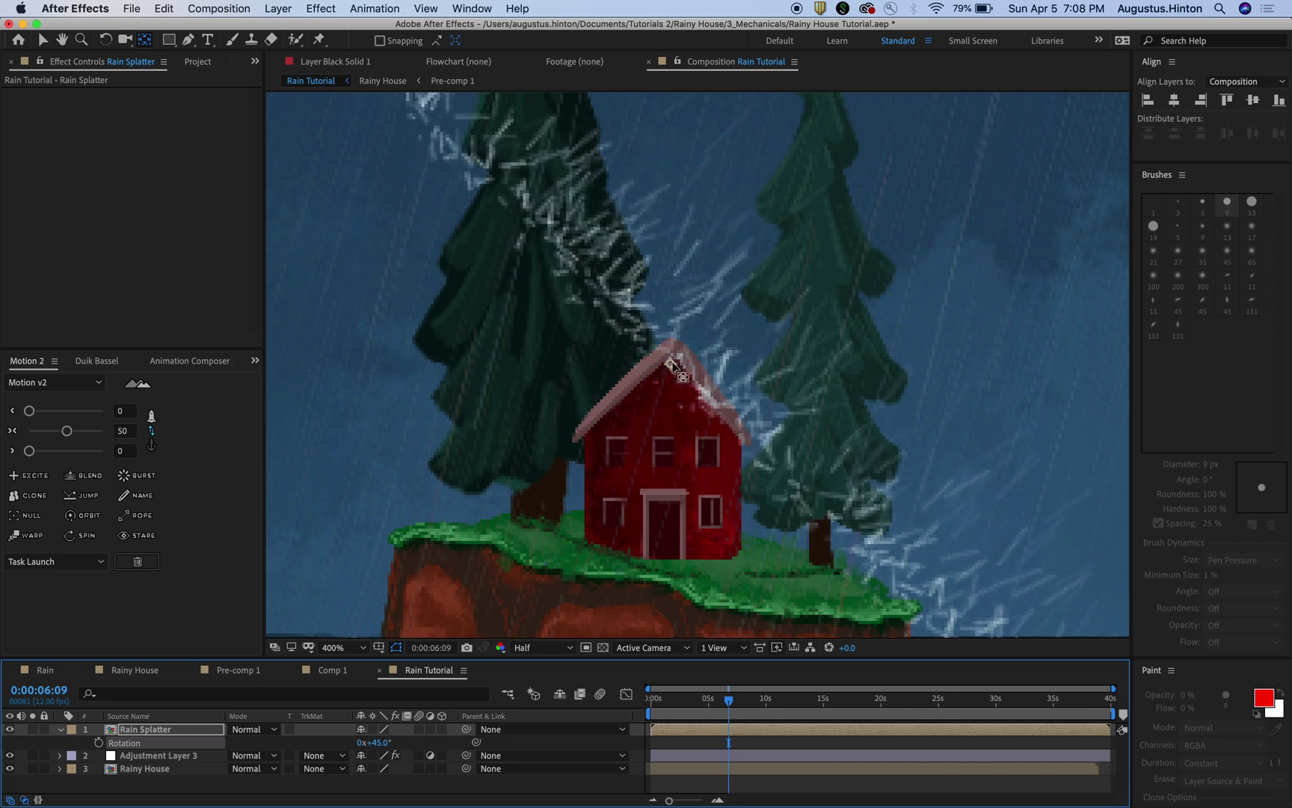
Place the splatter down on the house roof, shrink it, and preview.
{"action": "key", "text": "v"}
{"action": "left_click_drag", "start_coordinate": [671, 364], "coordinate": [708, 388]}
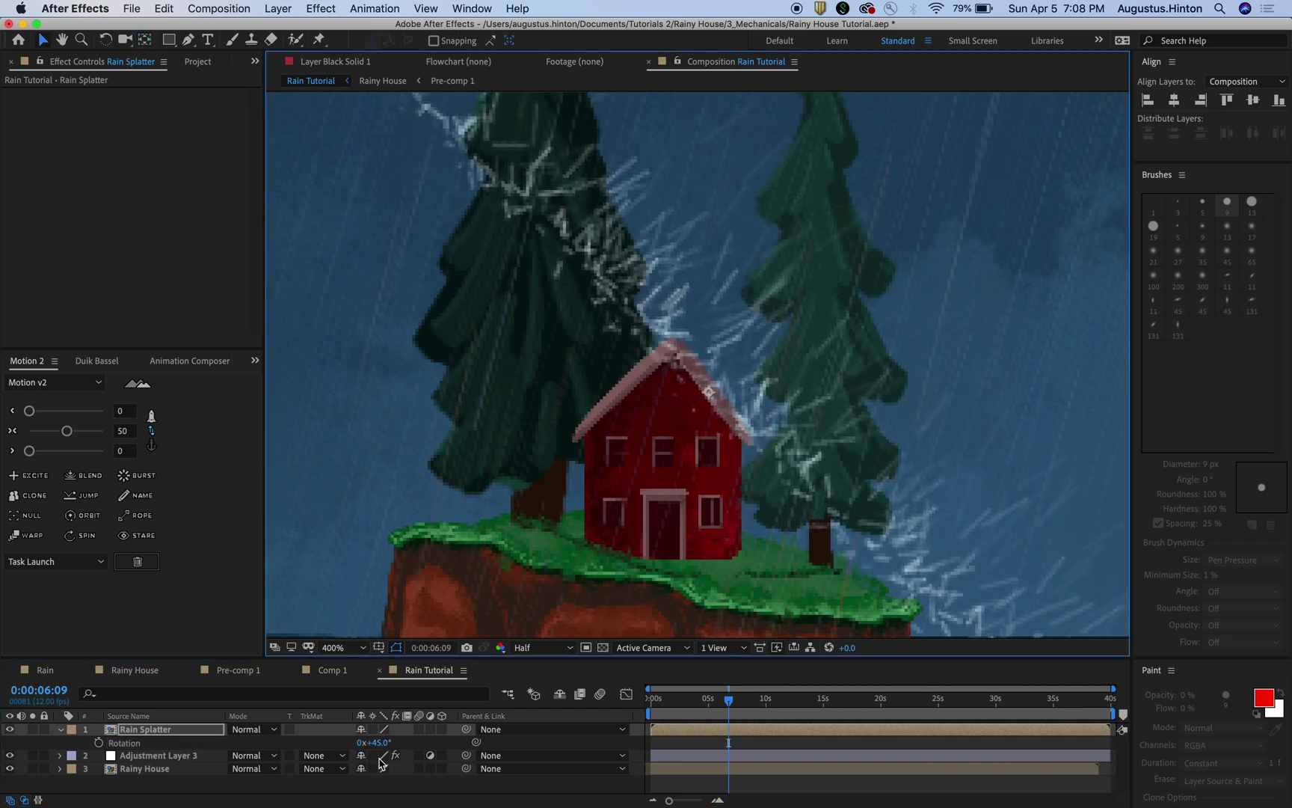
{"action": "key", "text": "s"}
{"action": "left_click_drag", "start_coordinate": [389, 743], "coordinate": [356, 744]}
{"action": "key", "text": "space"}
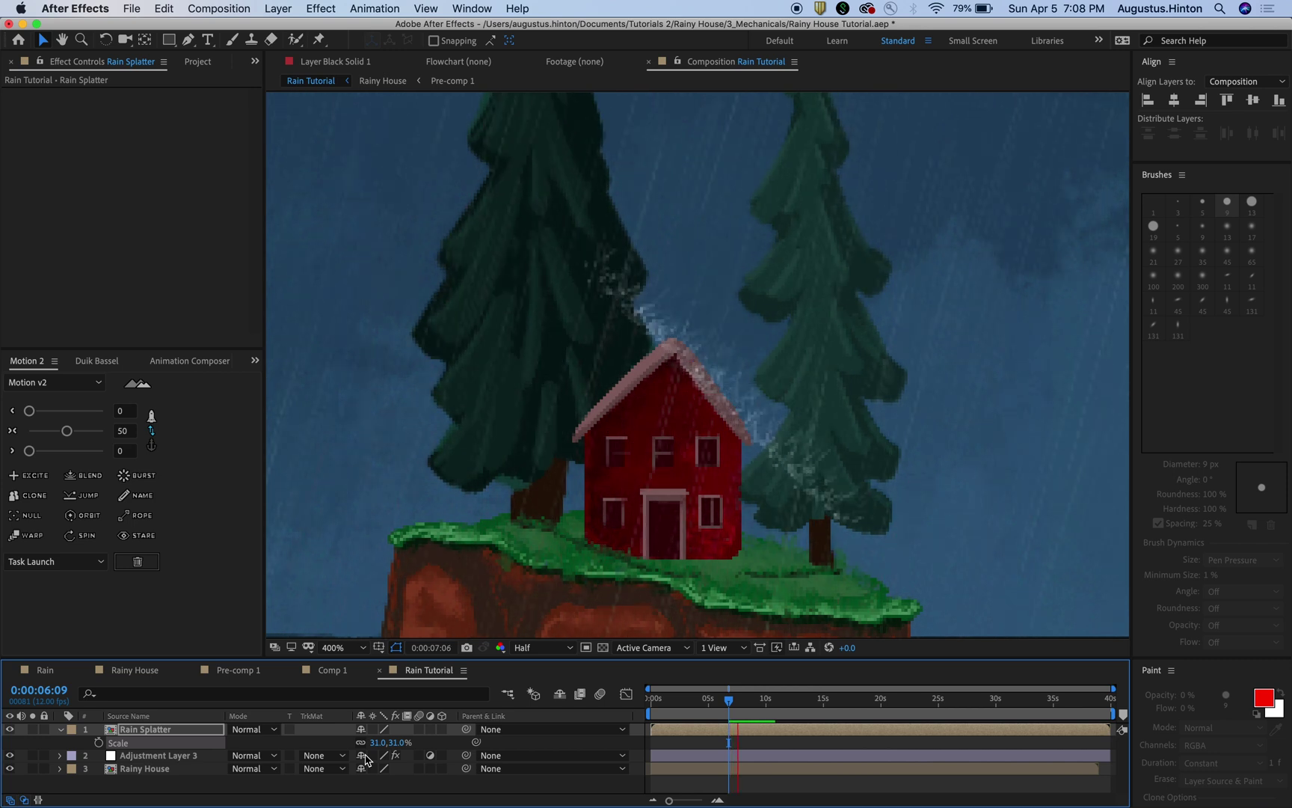
{"action": "key", "text": "space"}
Fine-tune the splash onto the roof at 36.1% scale and 50.4° rotation, then preview.
{"action": "left_click_drag", "start_coordinate": [712, 400], "coordinate": [717, 401]}
{"action": "key", "text": "r"}
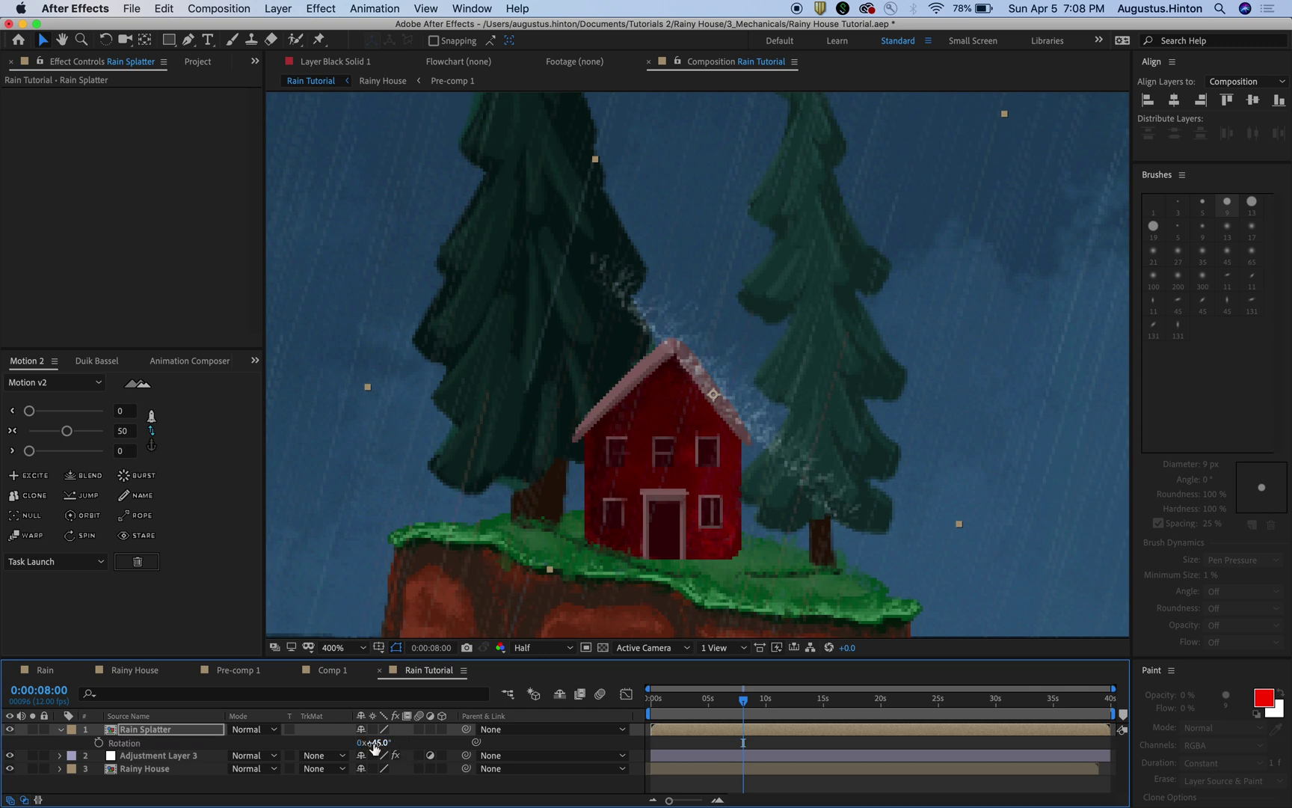
{"action": "left_click_drag", "start_coordinate": [382, 742], "coordinate": [406, 744]}
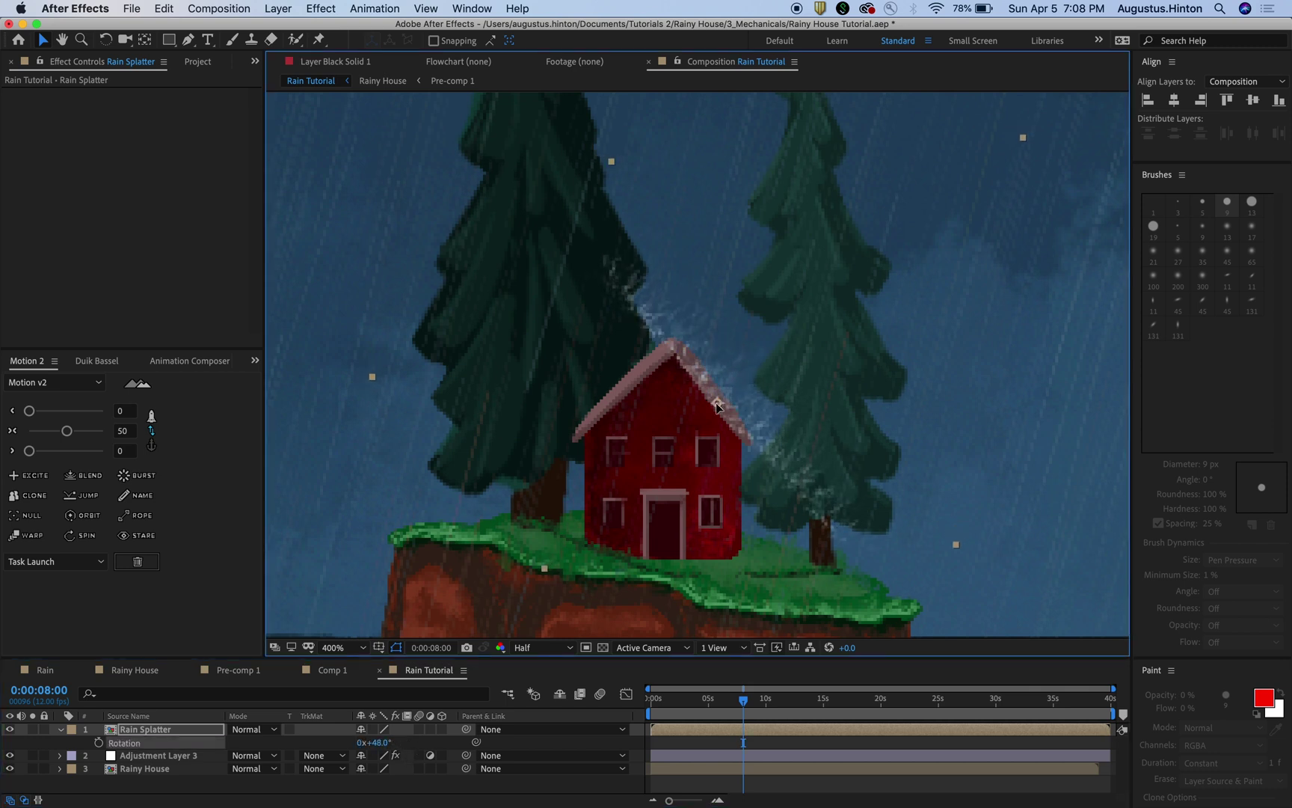
{"action": "key", "text": "space"}
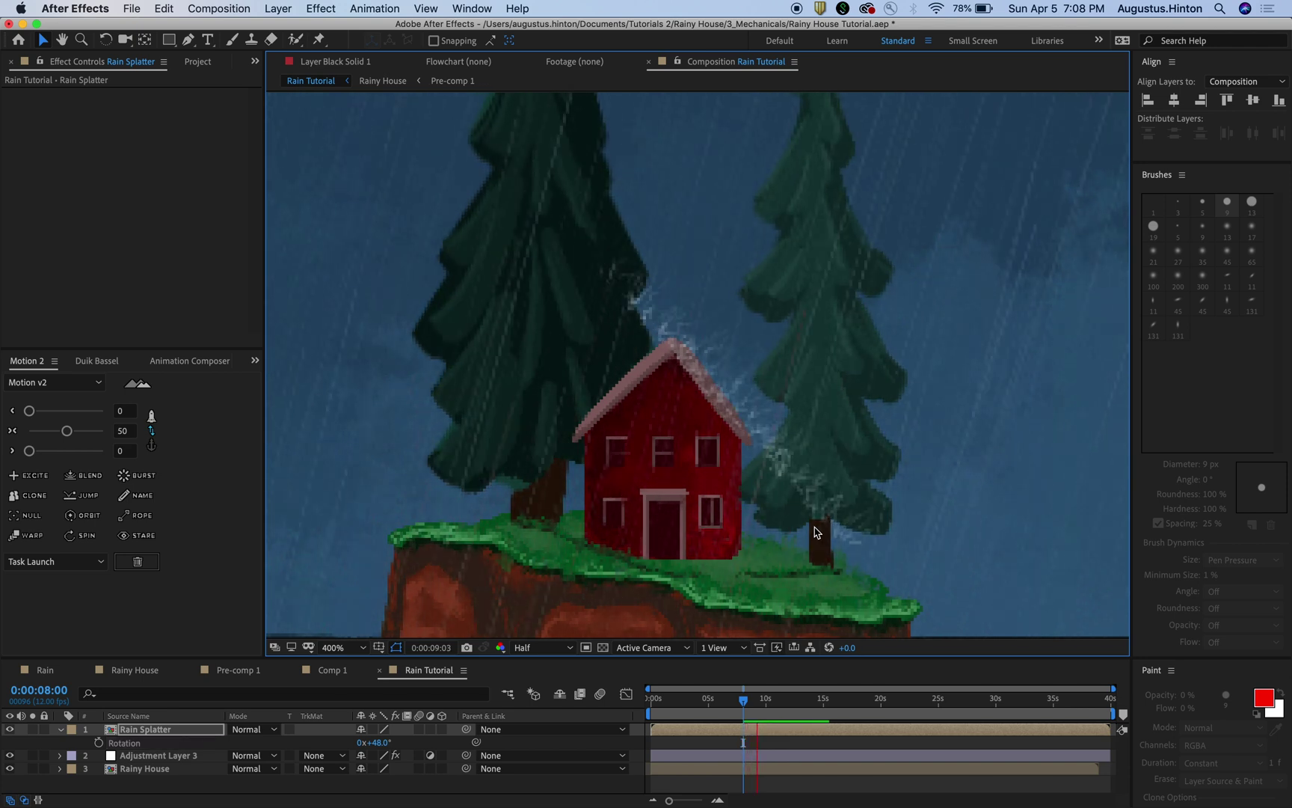
{"action": "key", "text": "s"}
{"action": "left_click_drag", "start_coordinate": [404, 741], "coordinate": [420, 741]}
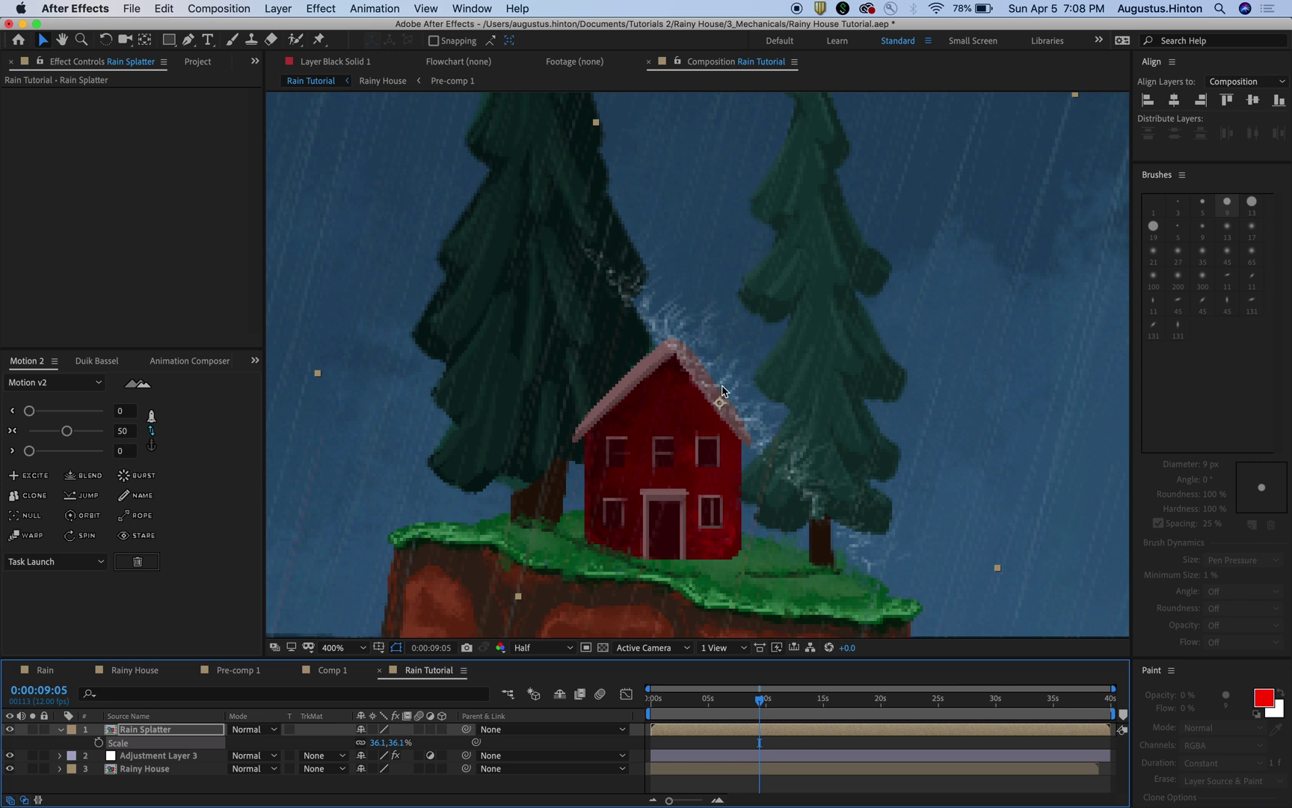
{"action": "left_click_drag", "start_coordinate": [719, 409], "coordinate": [723, 410]}
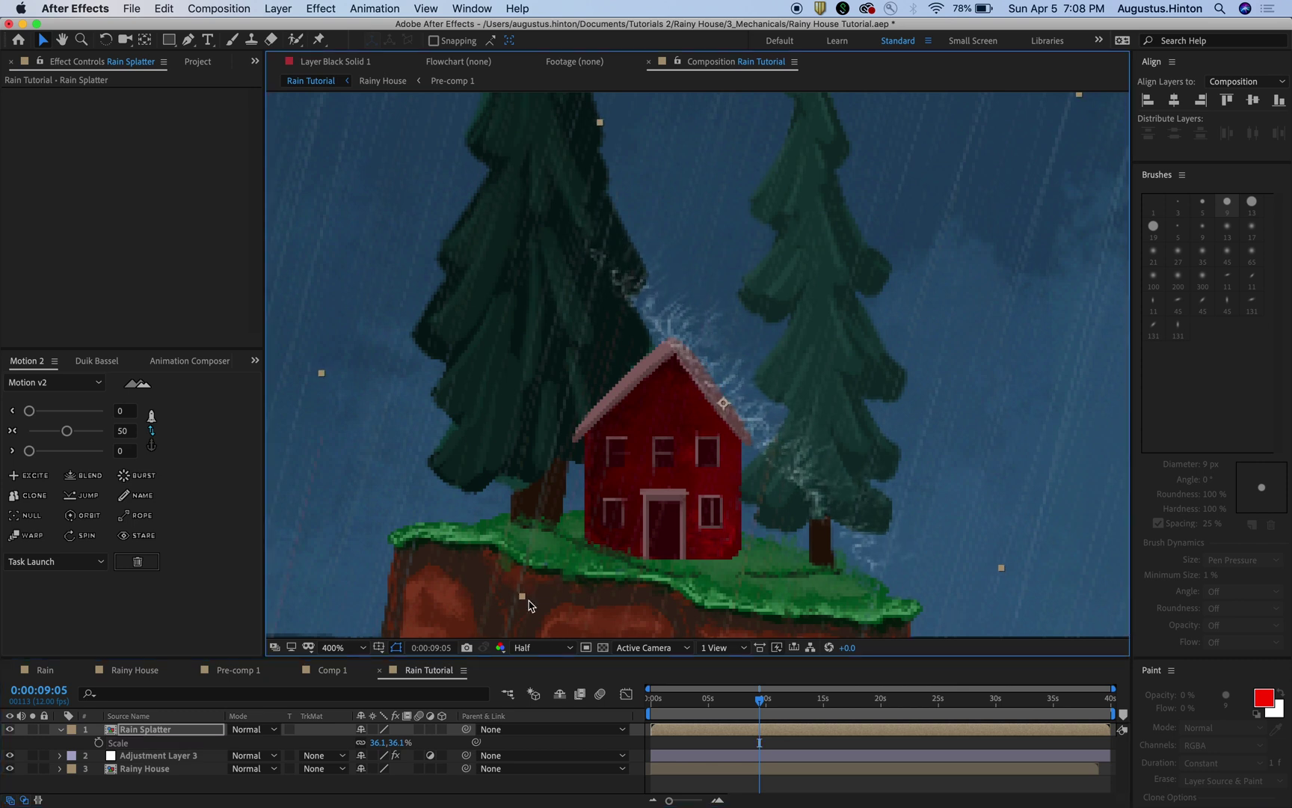
{"action": "key", "text": "r"}
{"action": "left_click_drag", "start_coordinate": [376, 743], "coordinate": [401, 744]}
{"action": "key", "text": "space"}
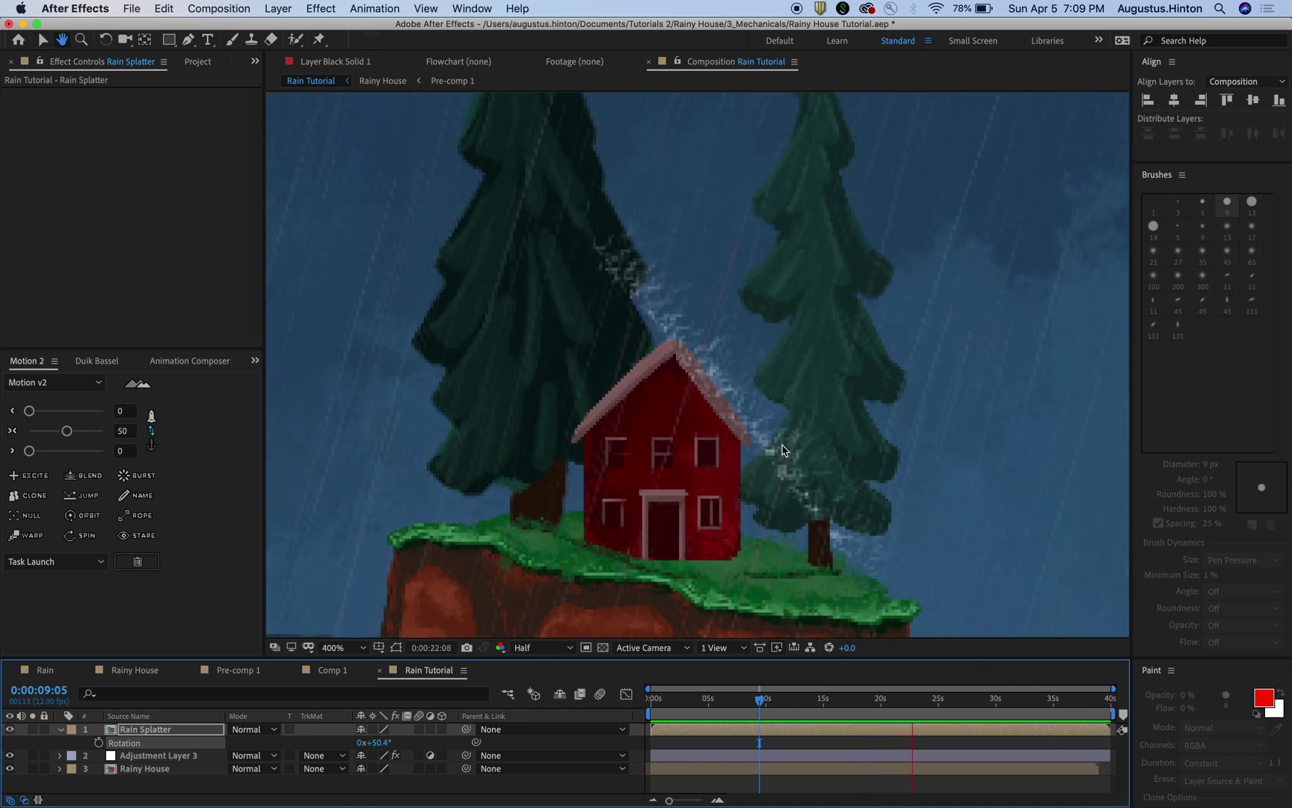
Draw a closed mask from the roof peak over the right slope and reshape its peak curve.
{"action": "key", "text": "space"}
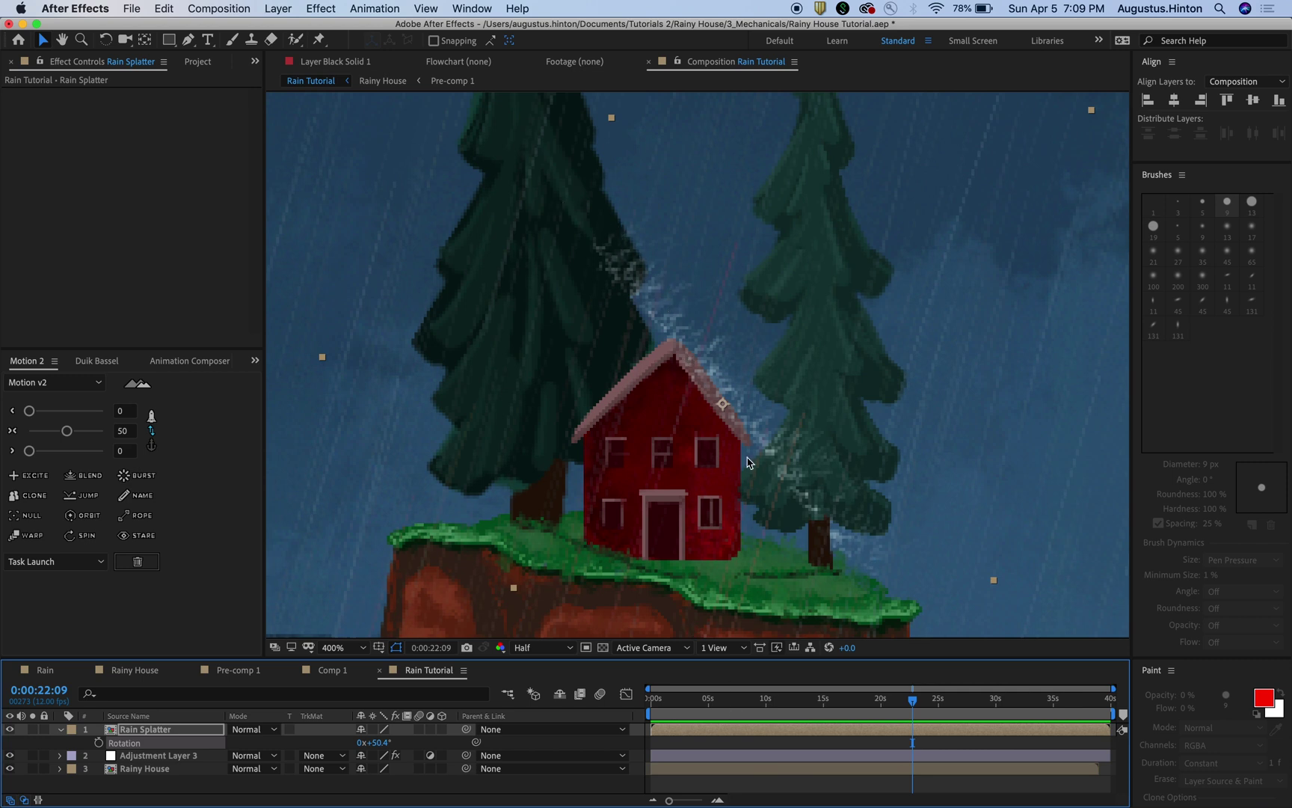
{"action": "key", "text": "g"}
{"action": "scroll", "coordinate": [750, 435], "scroll_direction": "up", "scroll_amount": 1}
{"action": "left_click_drag", "start_coordinate": [745, 407], "coordinate": [766, 440]}
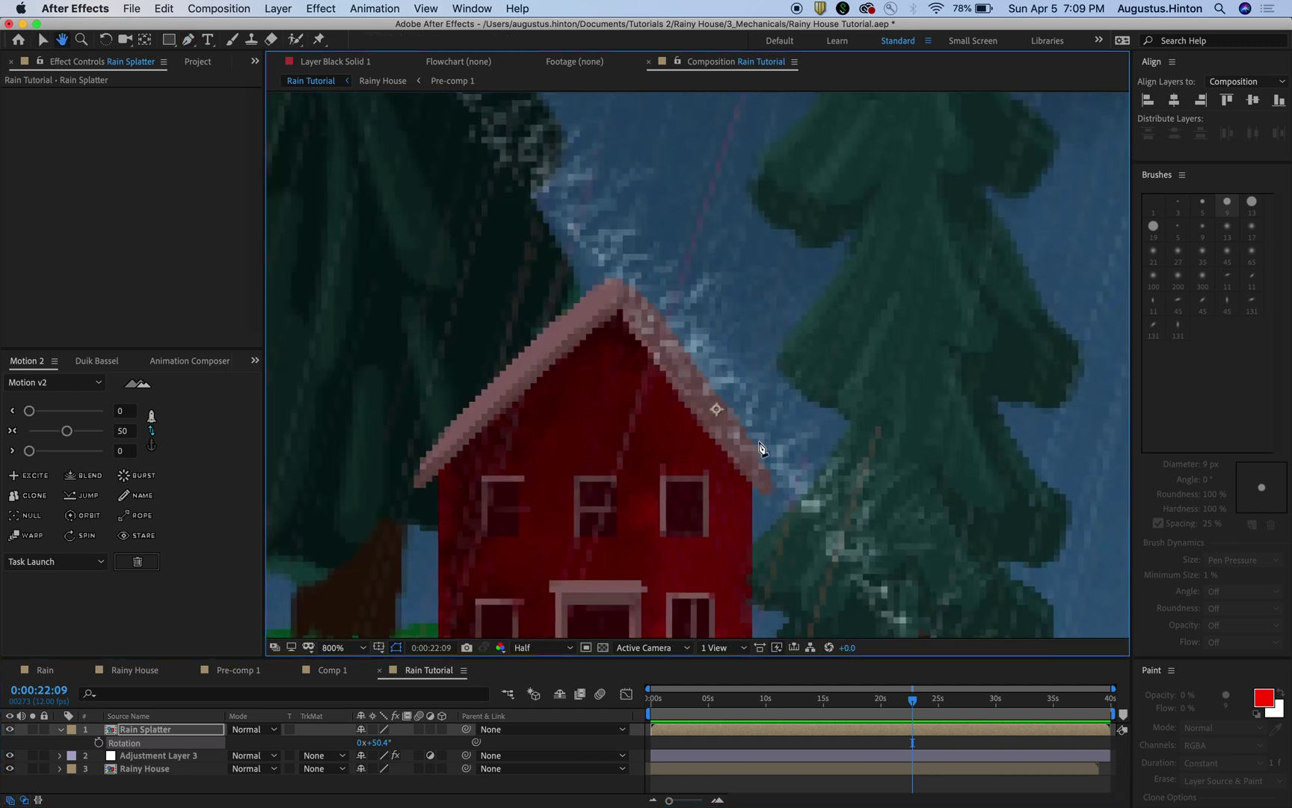
{"action": "left_click_drag", "start_coordinate": [620, 323], "coordinate": [658, 383]}
{"action": "left_click_drag", "start_coordinate": [750, 493], "coordinate": [772, 495]}
{"action": "left_click_drag", "start_coordinate": [909, 453], "coordinate": [921, 434]}
{"action": "left_click_drag", "start_coordinate": [834, 343], "coordinate": [851, 406]}
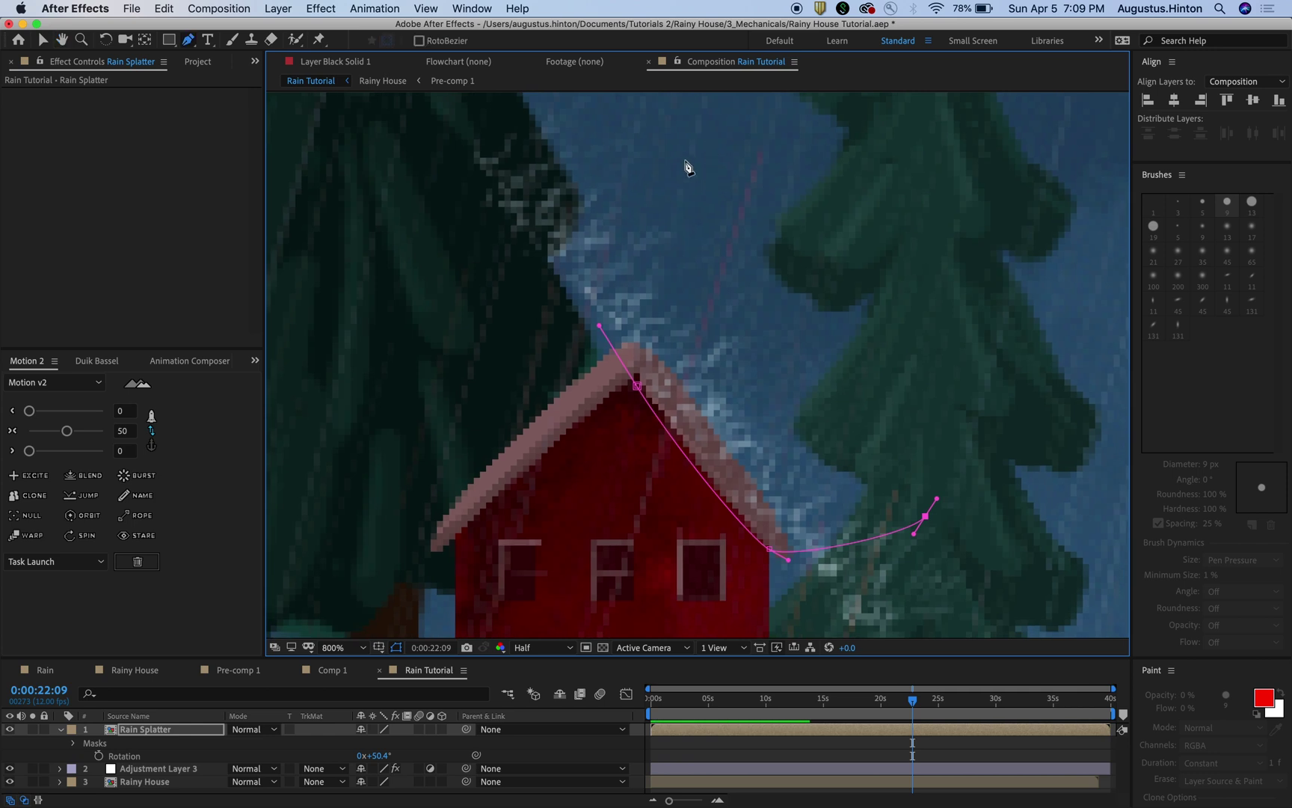
{"action": "left_click_drag", "start_coordinate": [692, 208], "coordinate": [676, 201]}
{"action": "left_click", "coordinate": [637, 385]}
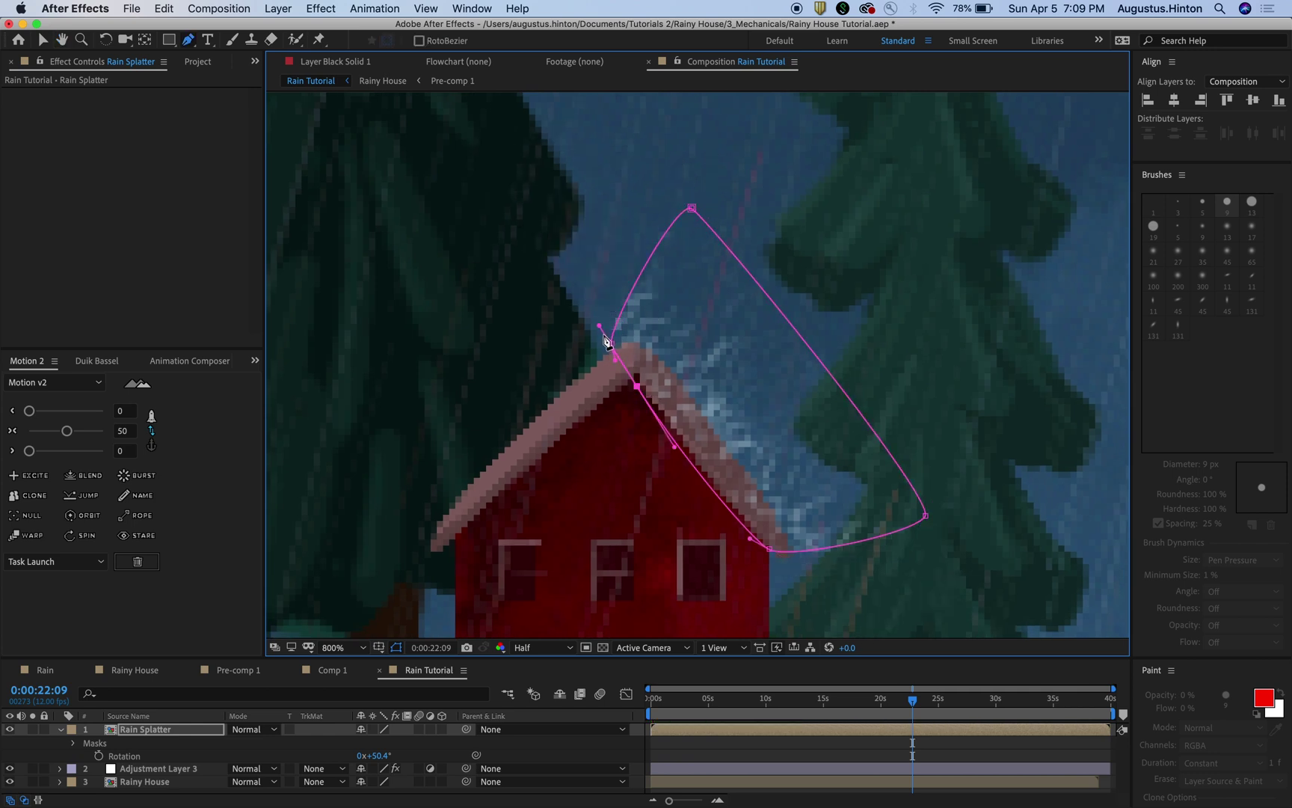
{"action": "left_click", "coordinate": [614, 355], "text": "alt"}
{"action": "left_click_drag", "start_coordinate": [626, 363], "coordinate": [626, 351]}
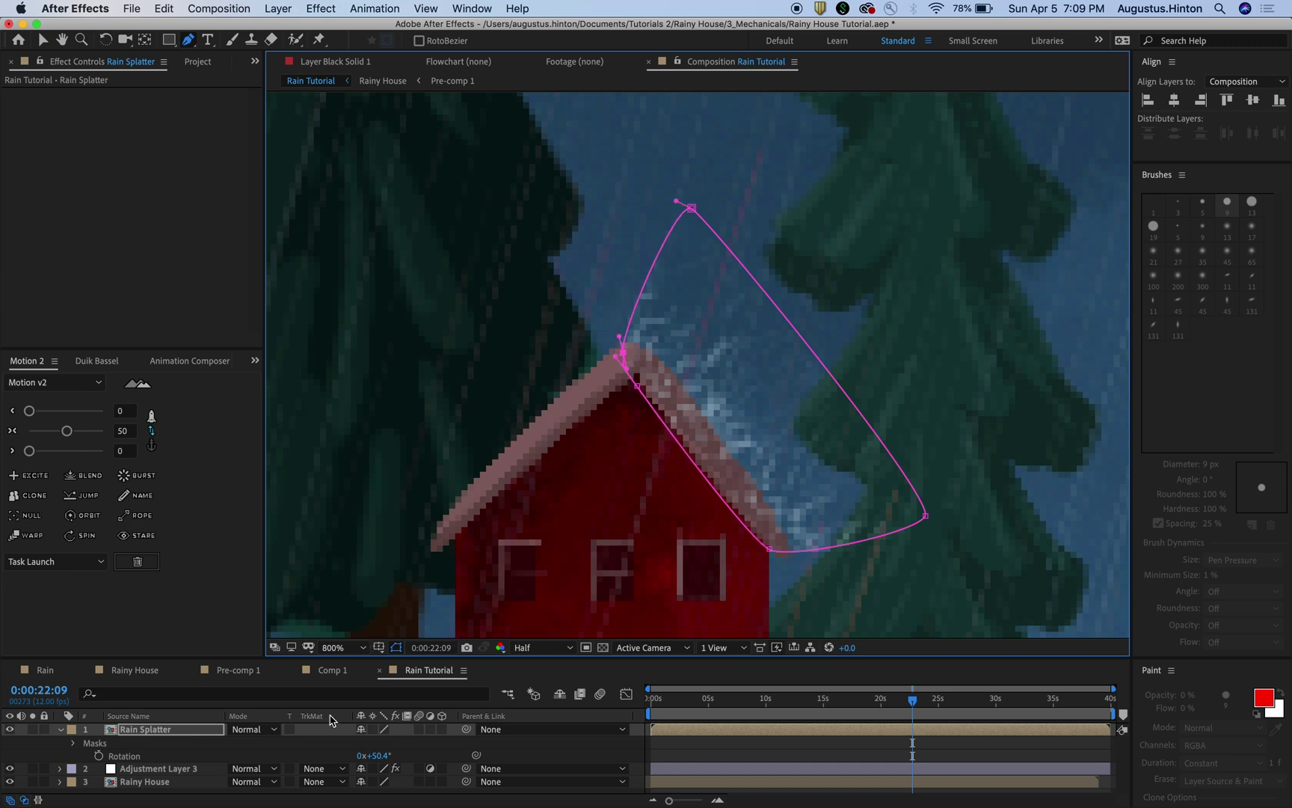
Feather Mask 1 by 42.1 px and preview the masked splash.
{"action": "key", "text": "m"}
{"action": "left_click", "coordinate": [88, 742]}
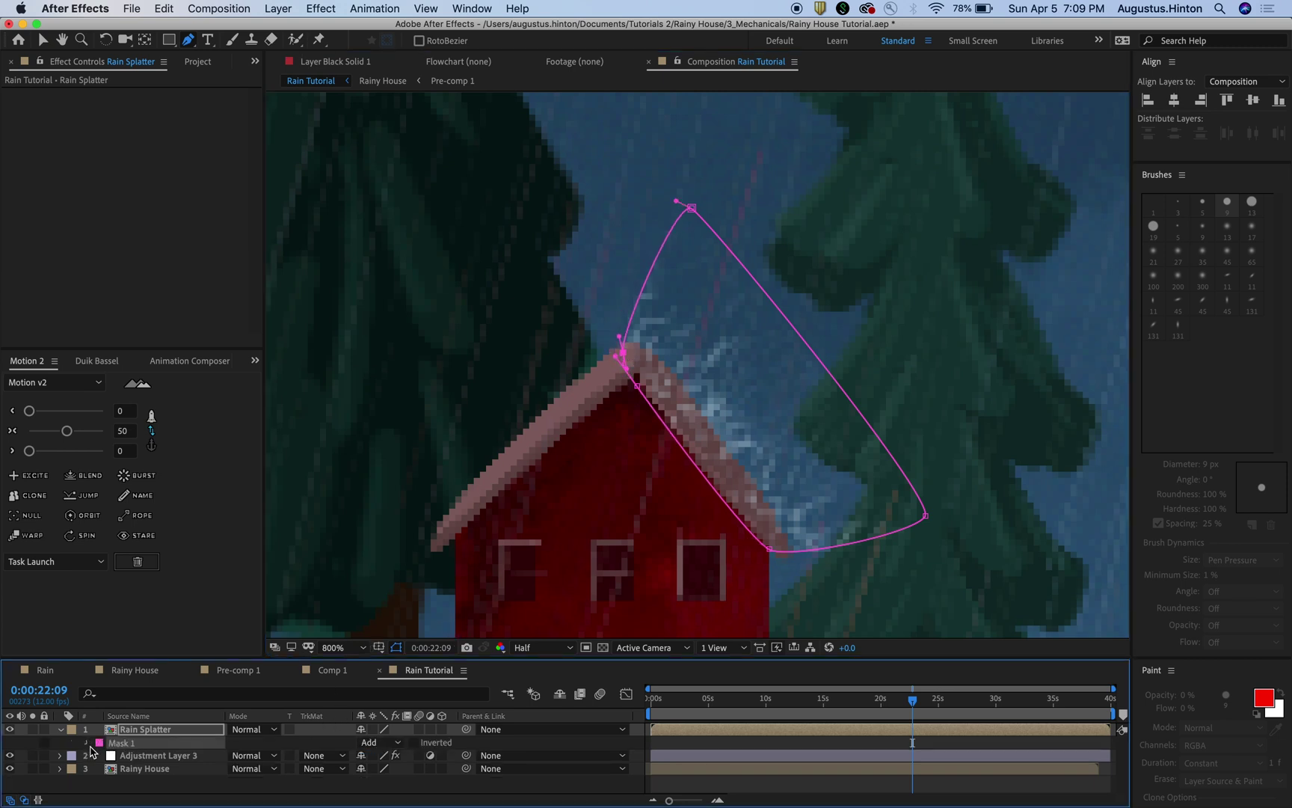
{"action": "scroll", "coordinate": [150, 763], "scroll_direction": "down", "scroll_amount": 2}
{"action": "left_click_drag", "start_coordinate": [299, 658], "coordinate": [299, 620]}
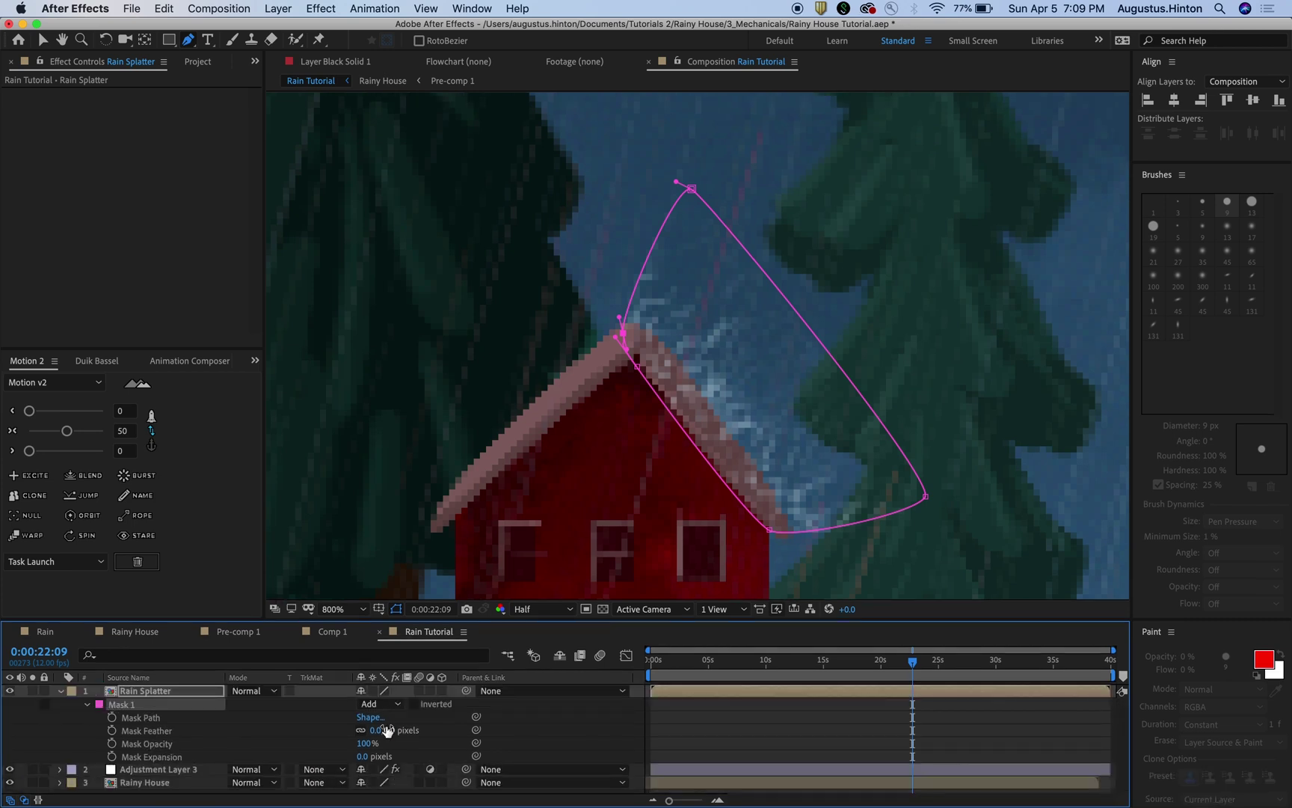
{"action": "left_click_drag", "start_coordinate": [386, 730], "coordinate": [443, 726]}
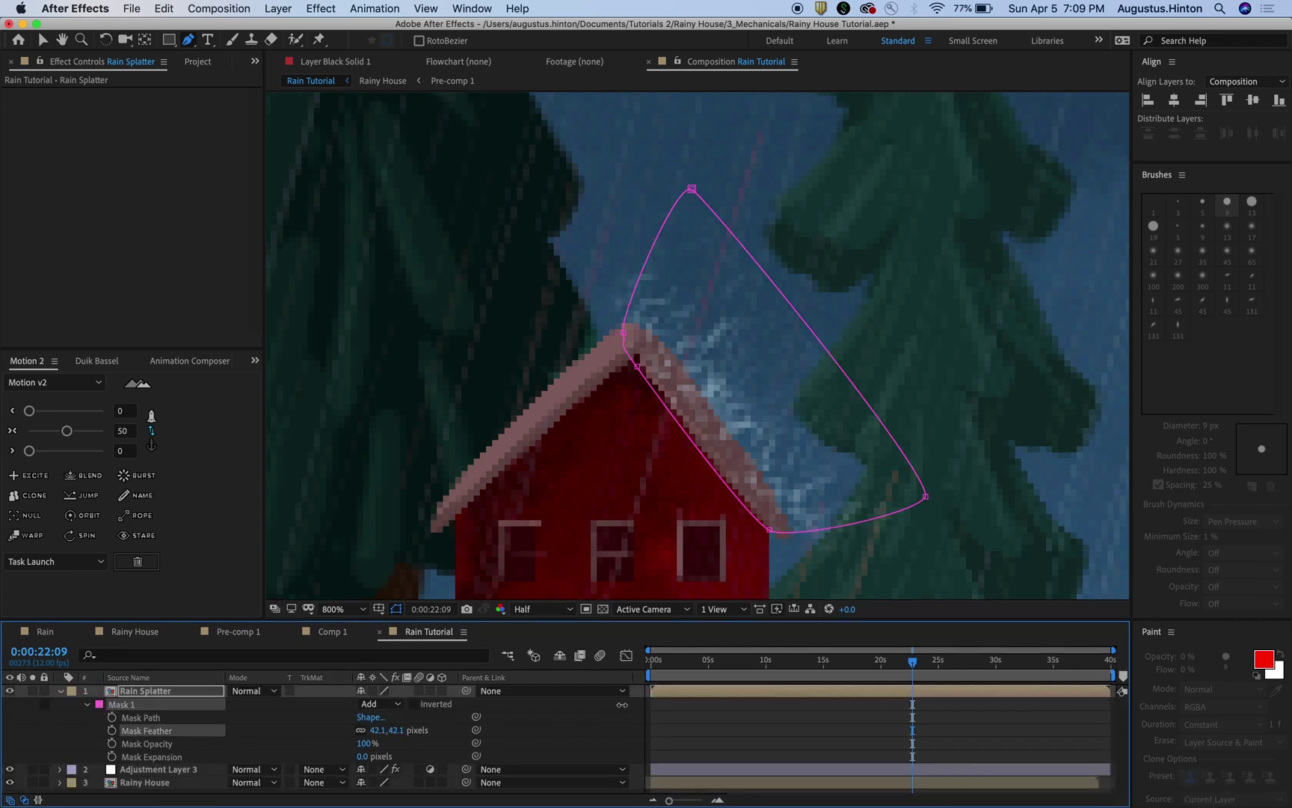
{"action": "key", "text": "space"}
{"action": "key", "text": "comma"}
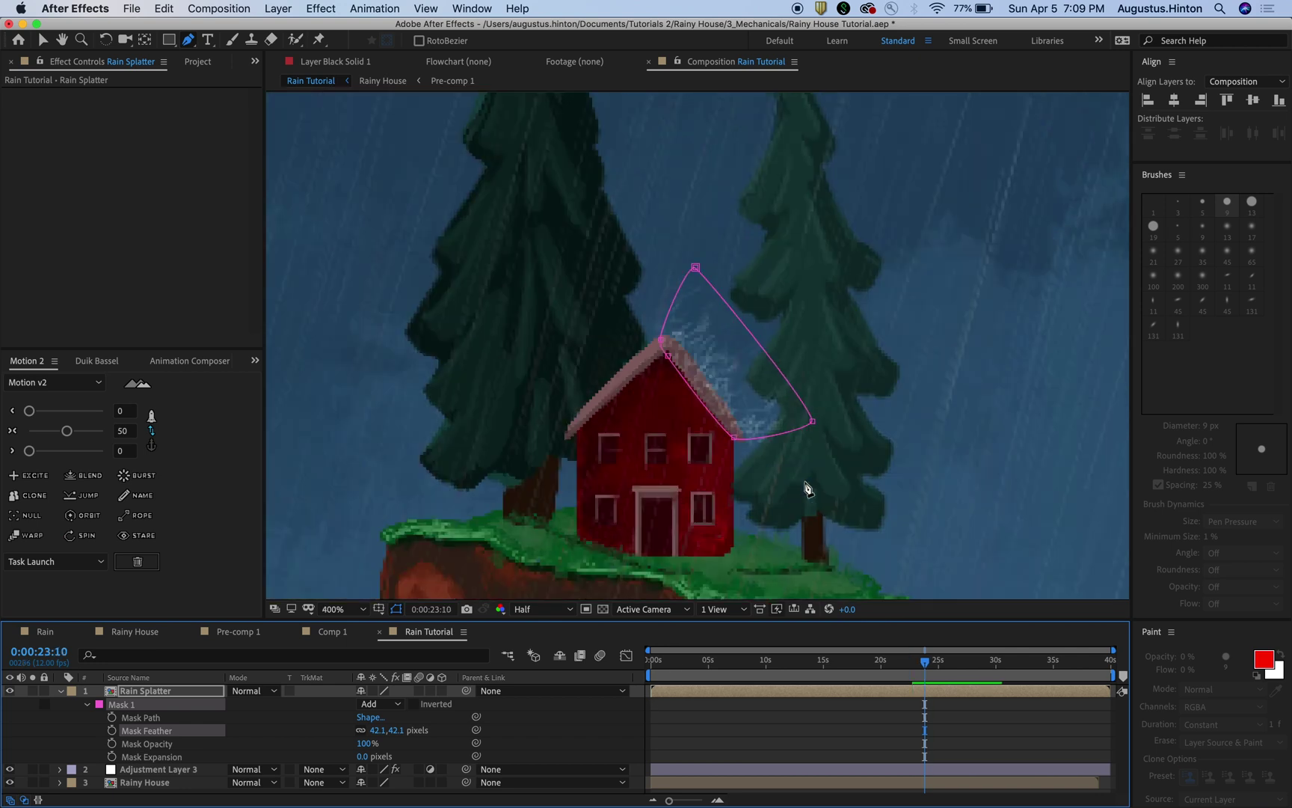
{"action": "left_click", "coordinate": [818, 662]}
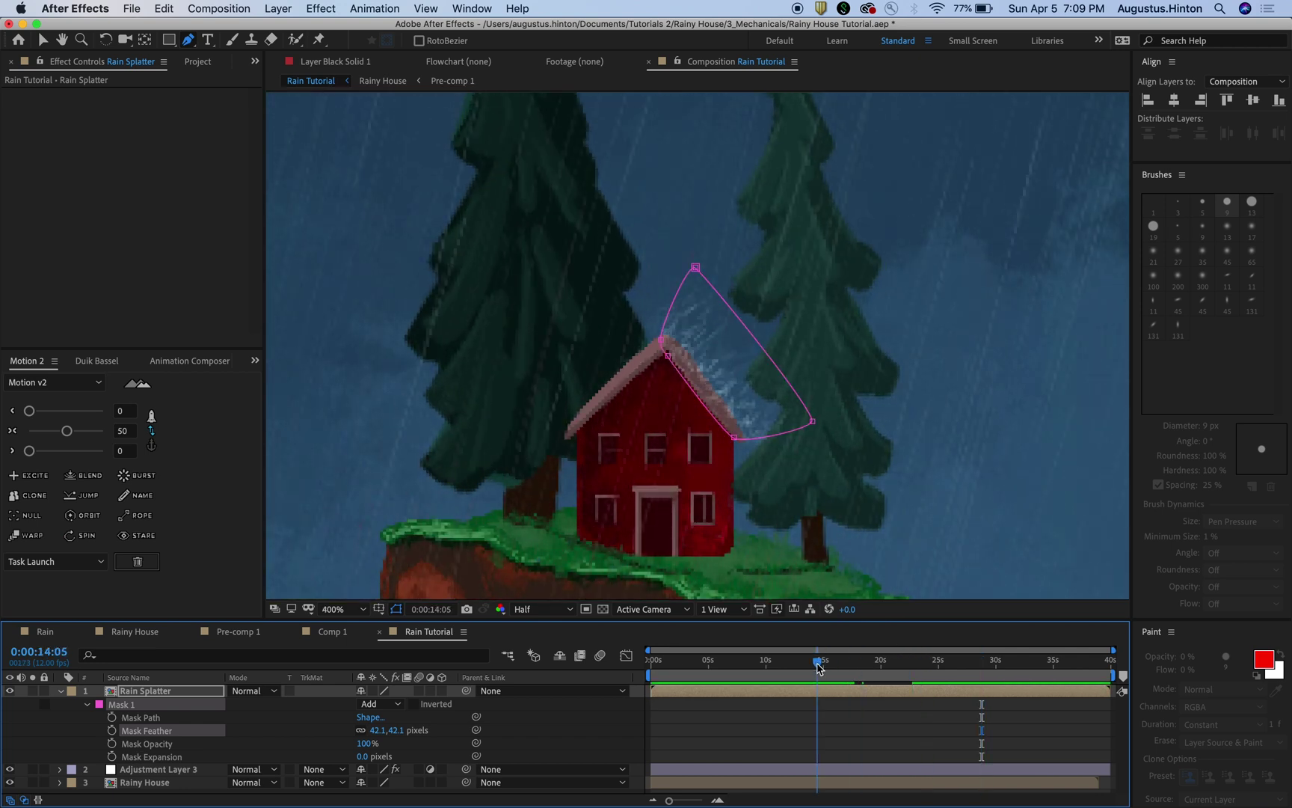
Inside the Rain Splatter comp, set CC Particle Systems II Longevity to 0.3 seconds and play it.
{"action": "double_click", "coordinate": [781, 692]}
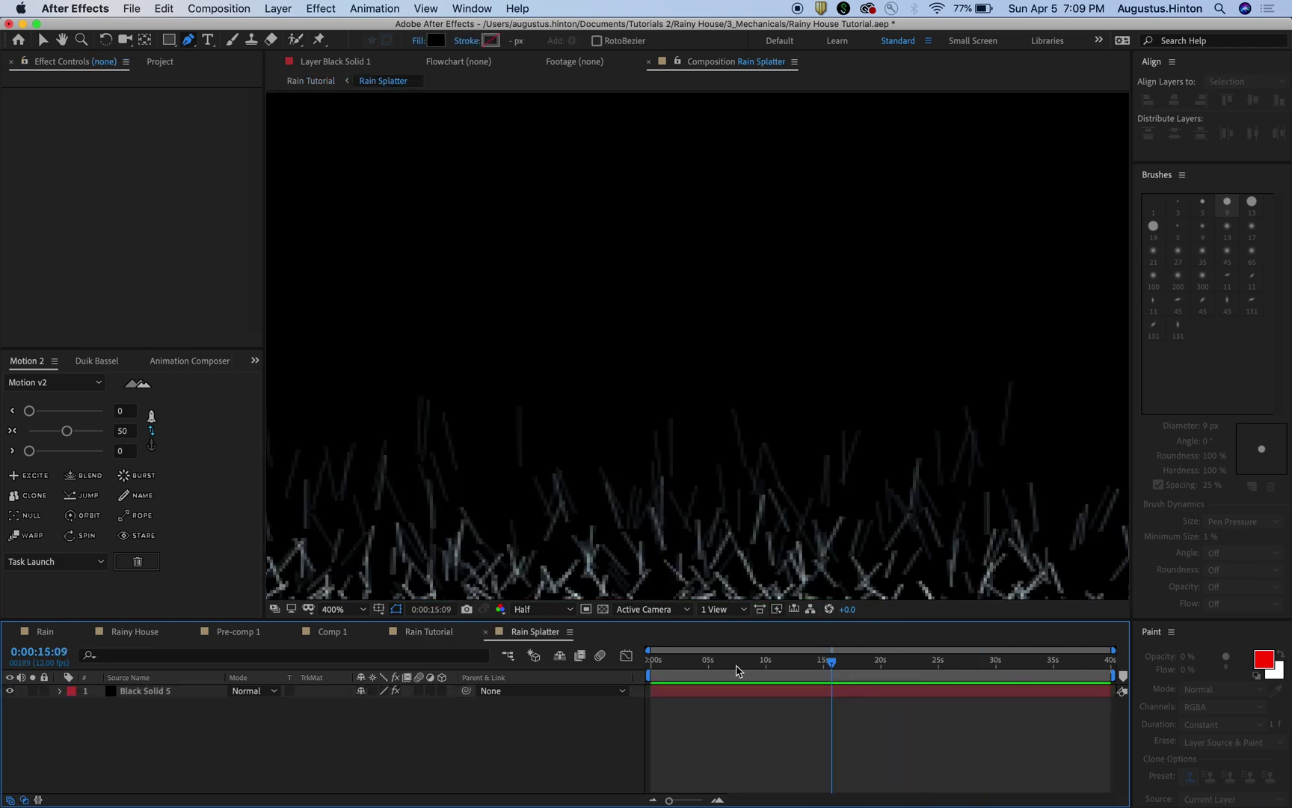
{"action": "left_click", "coordinate": [715, 663]}
{"action": "left_click", "coordinate": [696, 692]}
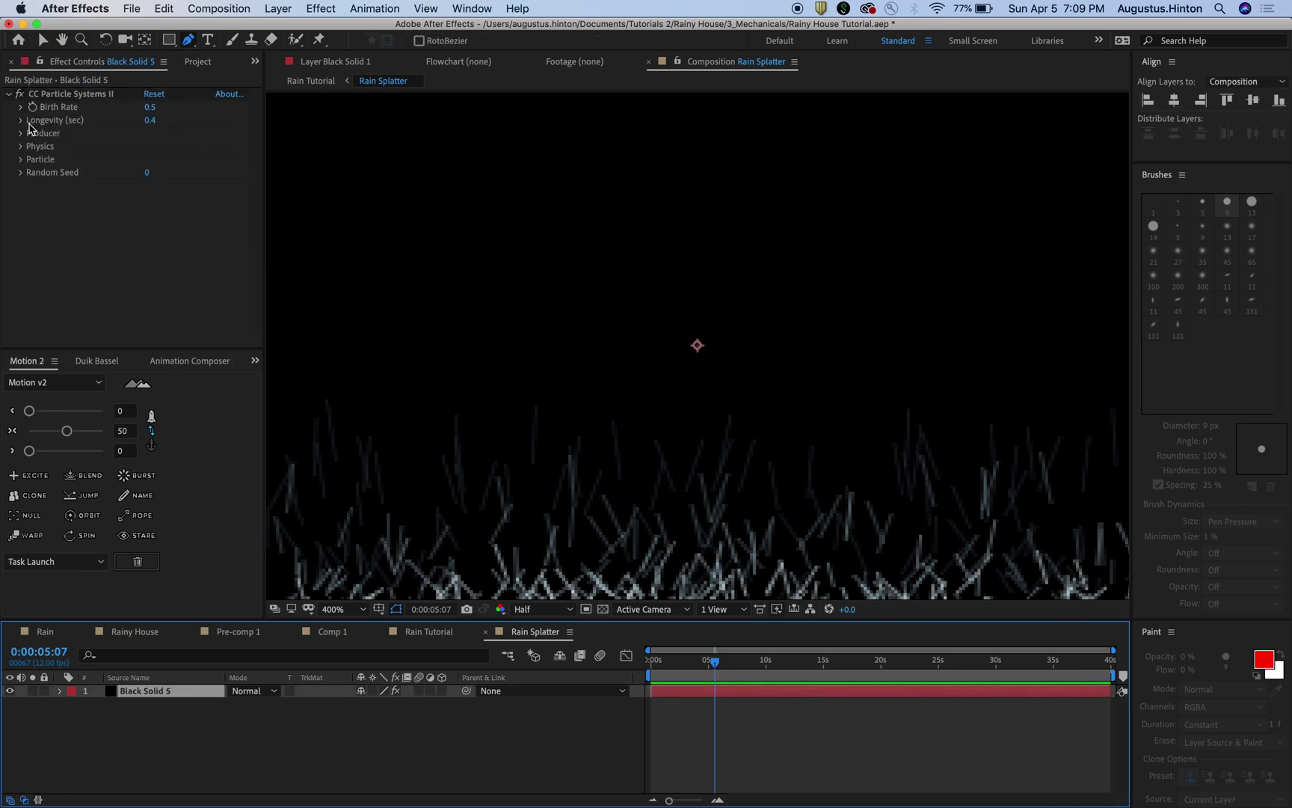
{"action": "left_click_drag", "start_coordinate": [153, 124], "coordinate": [101, 128]}
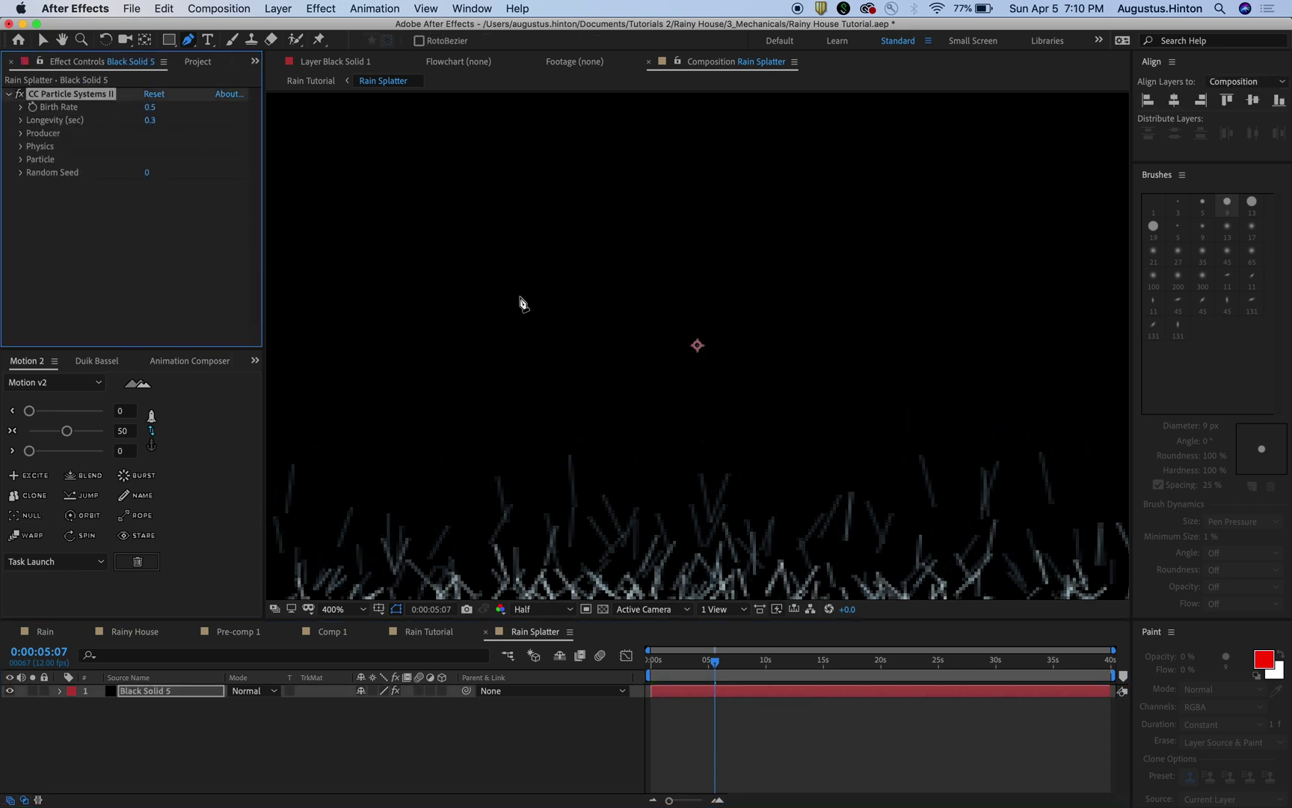
{"action": "key", "text": "comma"}
{"action": "key", "text": "comma"}
{"action": "key", "text": "space"}
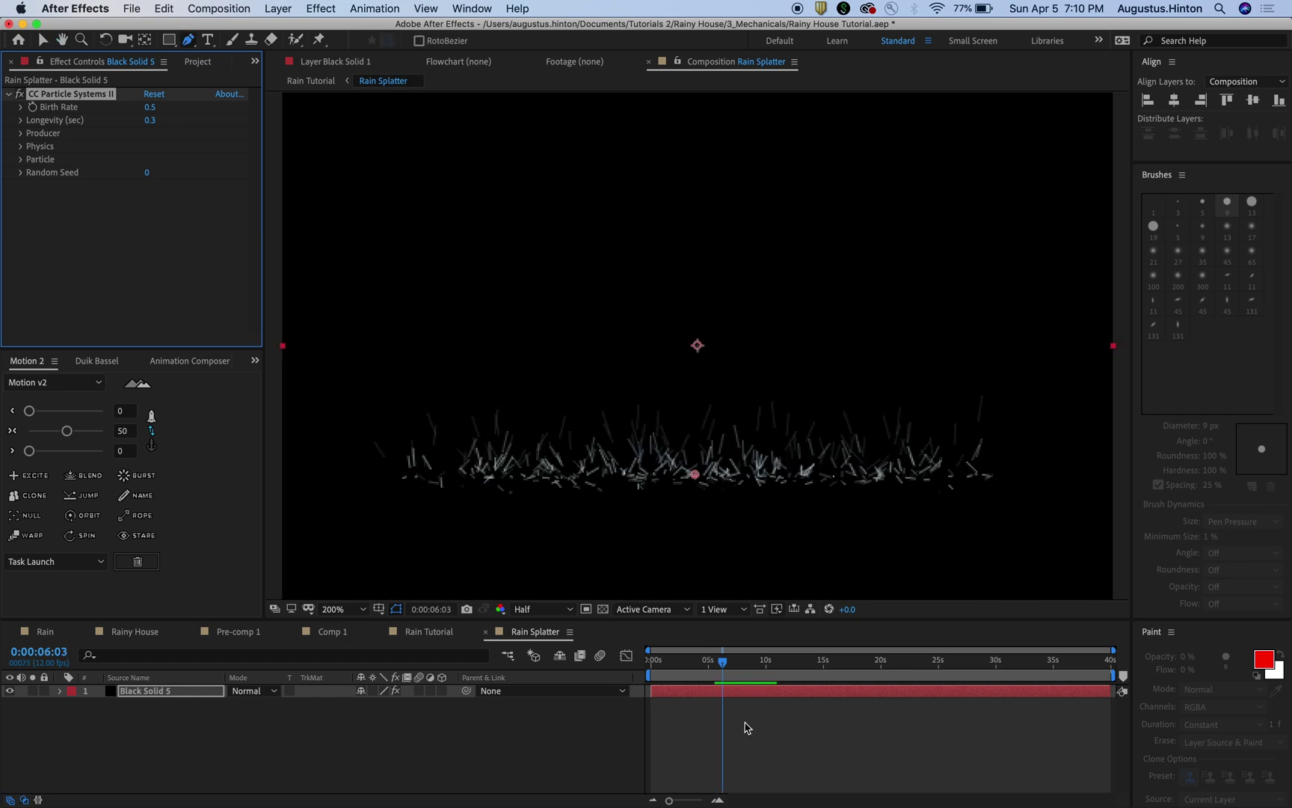
Switch back to the Rain Tutorial comp and replay the roof splash preview.
{"action": "key", "text": "Tab"}
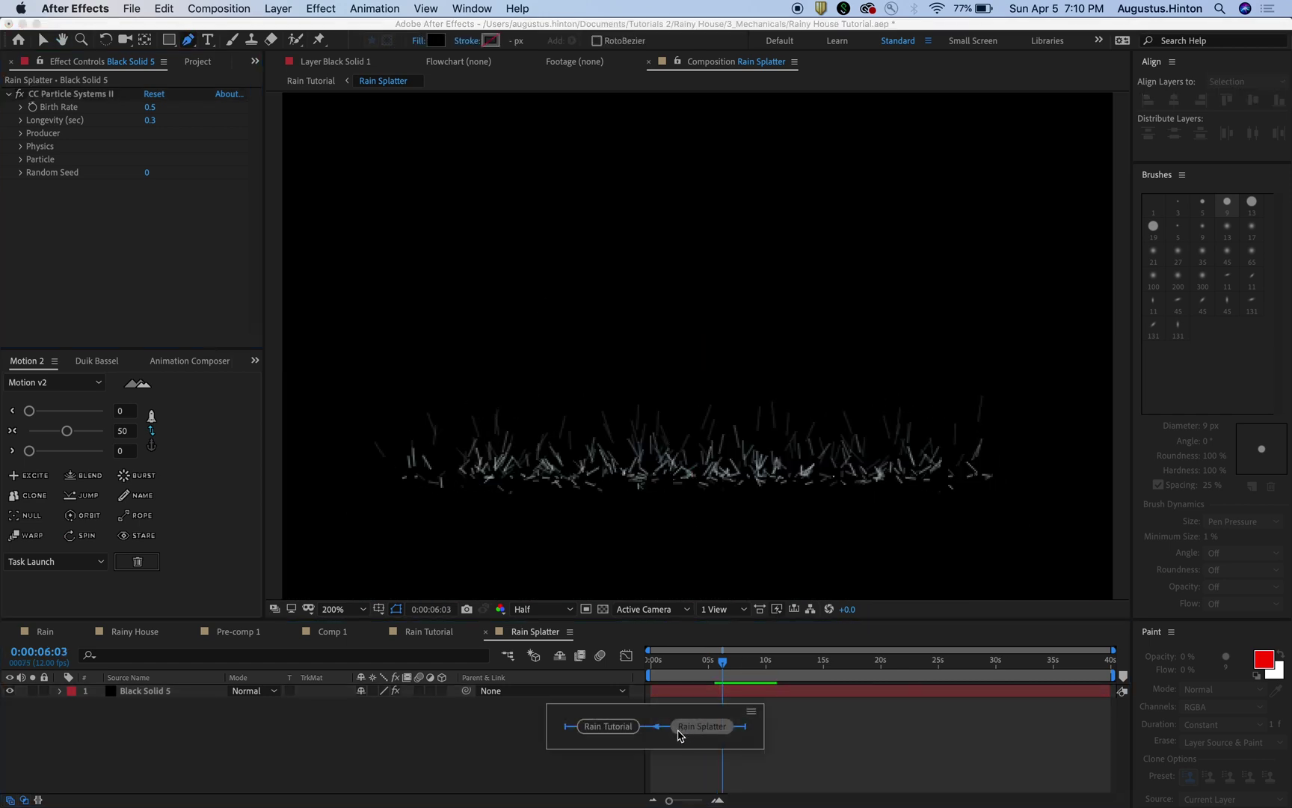
{"action": "left_click", "coordinate": [618, 732]}
{"action": "key", "text": "space"}
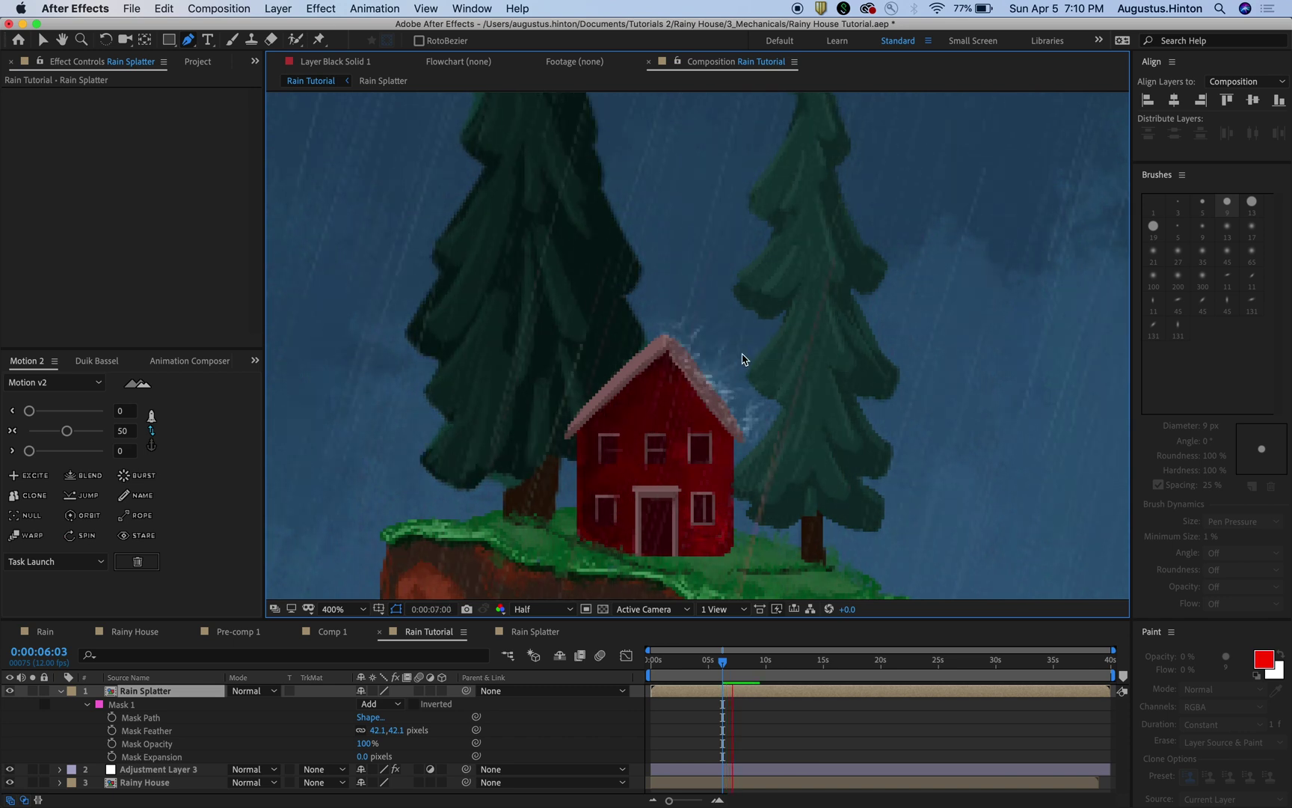
{"action": "key", "text": "comma"}
{"action": "key", "text": "space"}
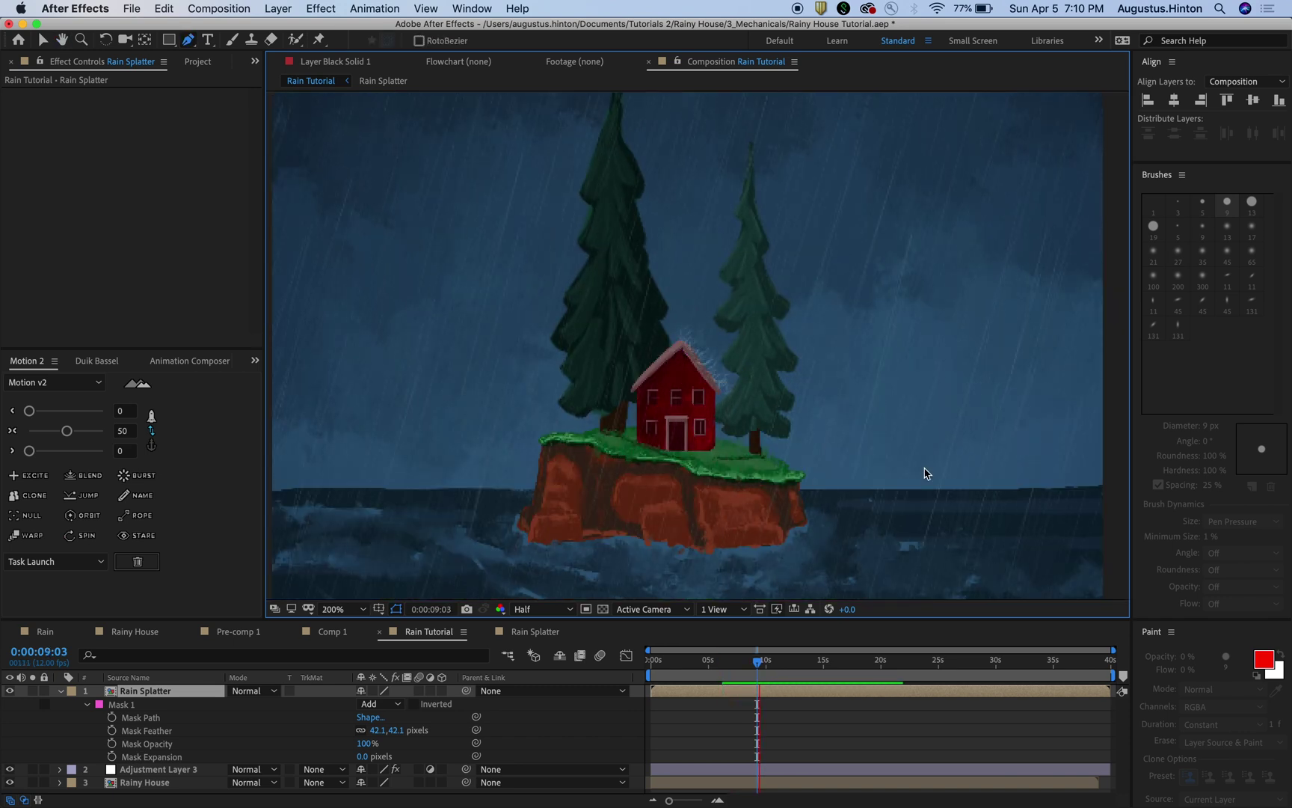
{"action": "key", "text": "space"}
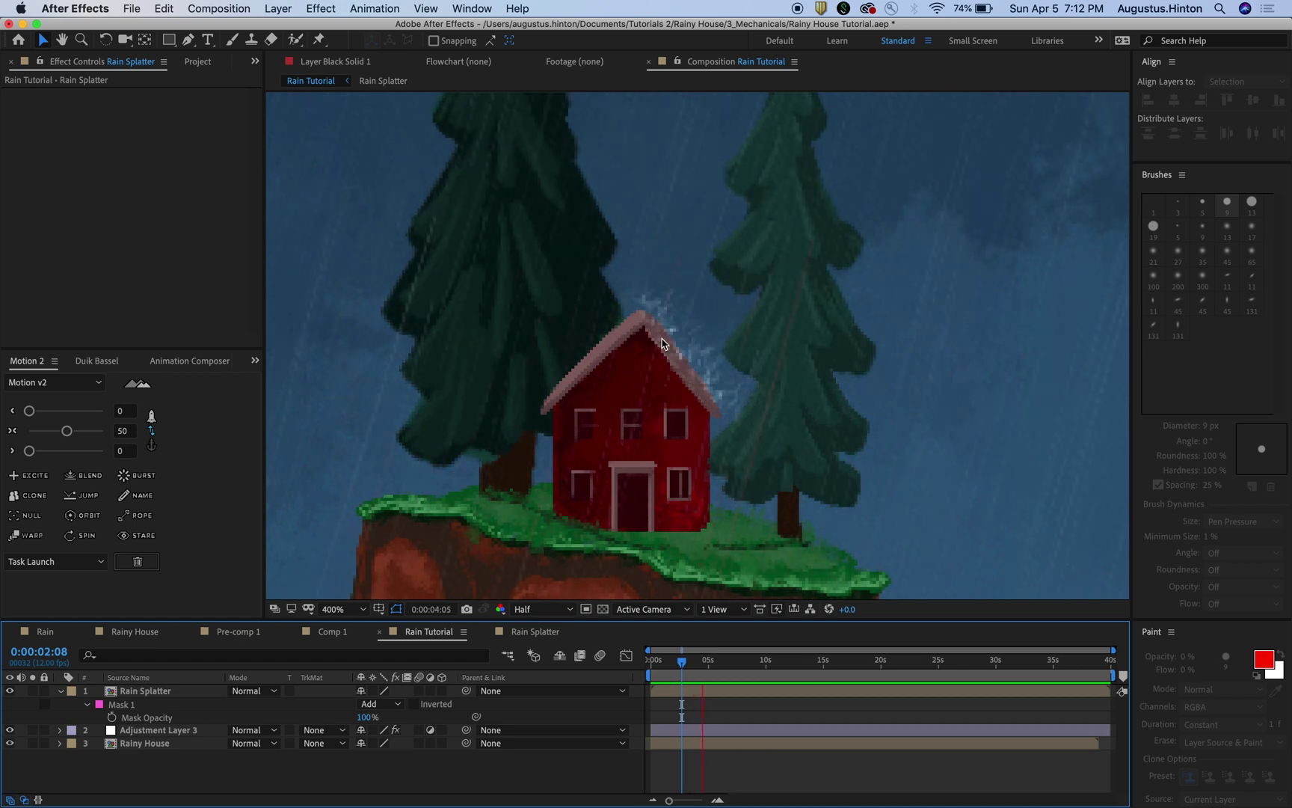
{"action": "key", "text": "space"}
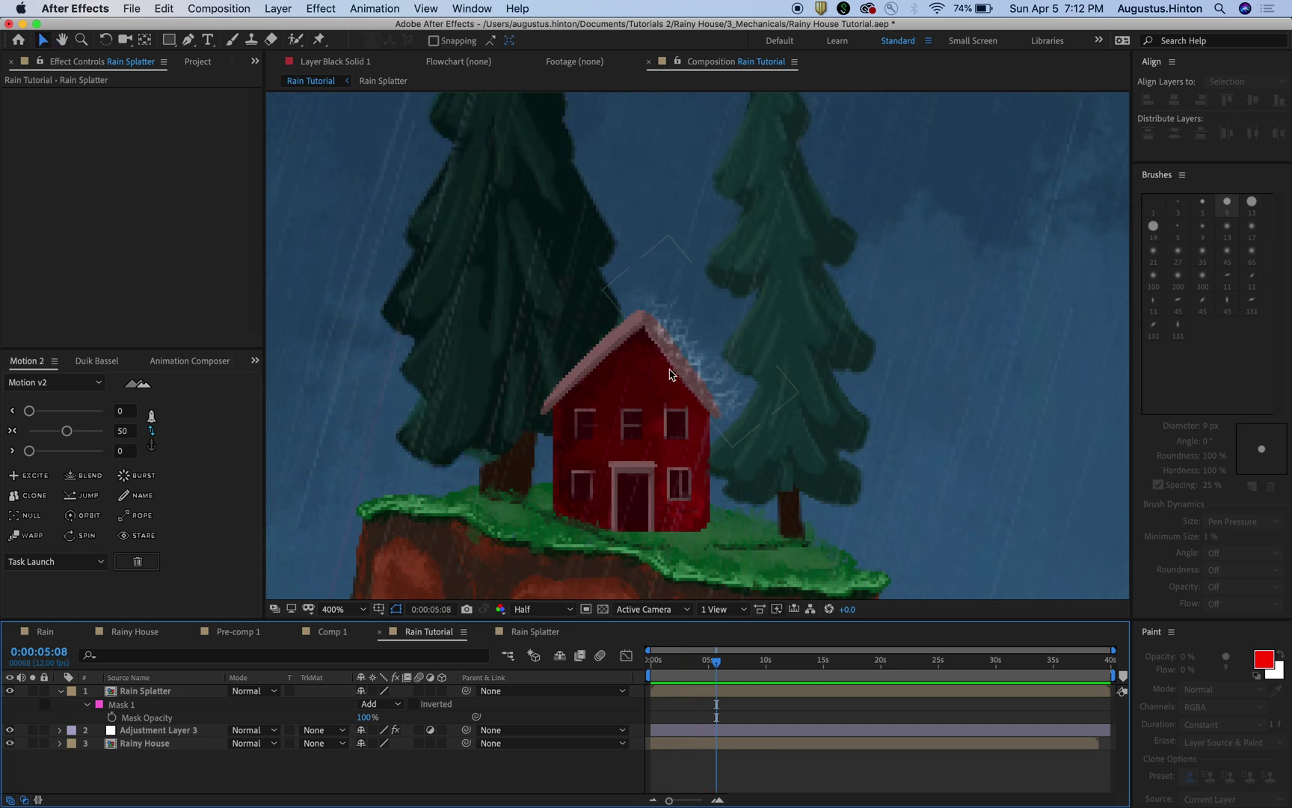
In the Rain Splatter pre-comp, add an adjustment layer with the Simple Choker effect.
{"action": "double_click", "coordinate": [743, 694]}
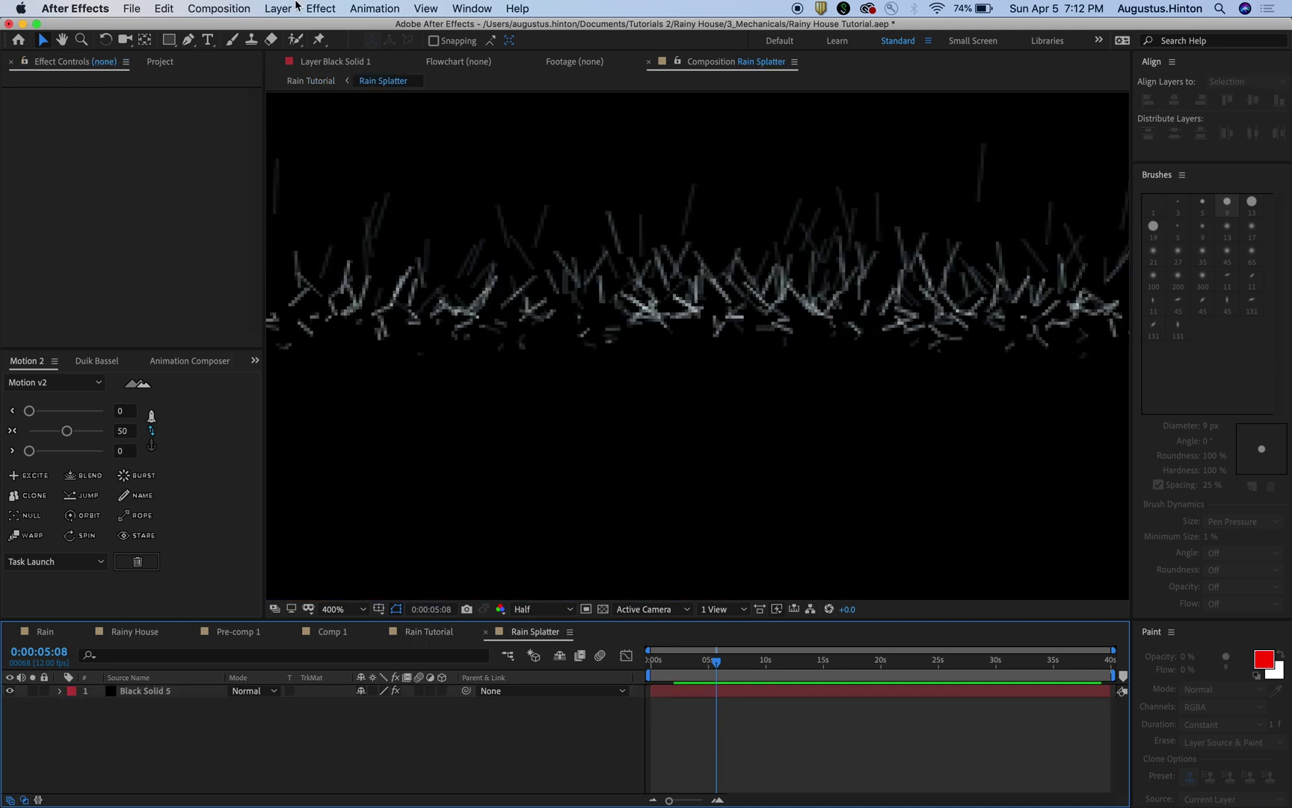
{"action": "left_click", "coordinate": [321, 8]}
{"action": "mouse_move", "coordinate": [279, 8]}
{"action": "left_click", "coordinate": [500, 120]}
{"action": "left_click", "coordinate": [517, 9]}
{"action": "type", "text": "choker"}
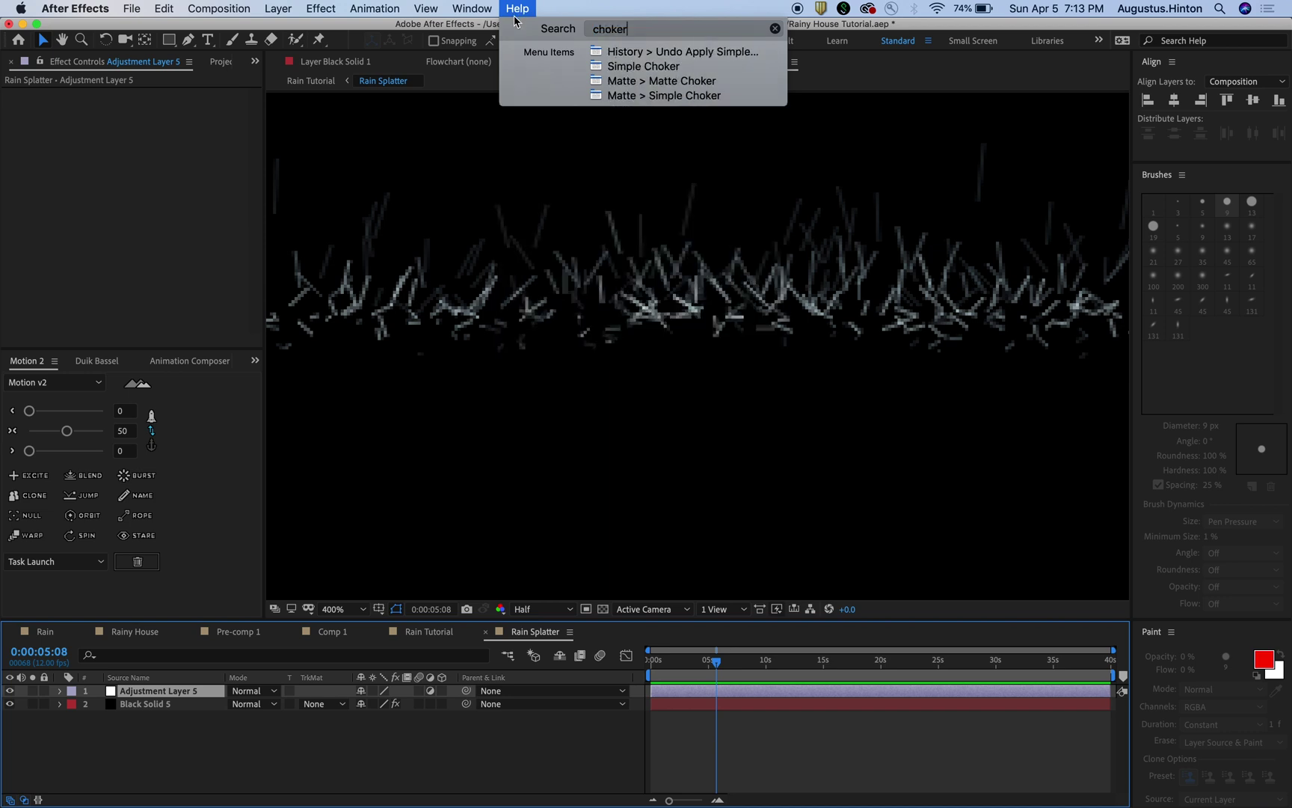
{"action": "left_click", "coordinate": [697, 96]}
{"action": "key", "text": "Return"}
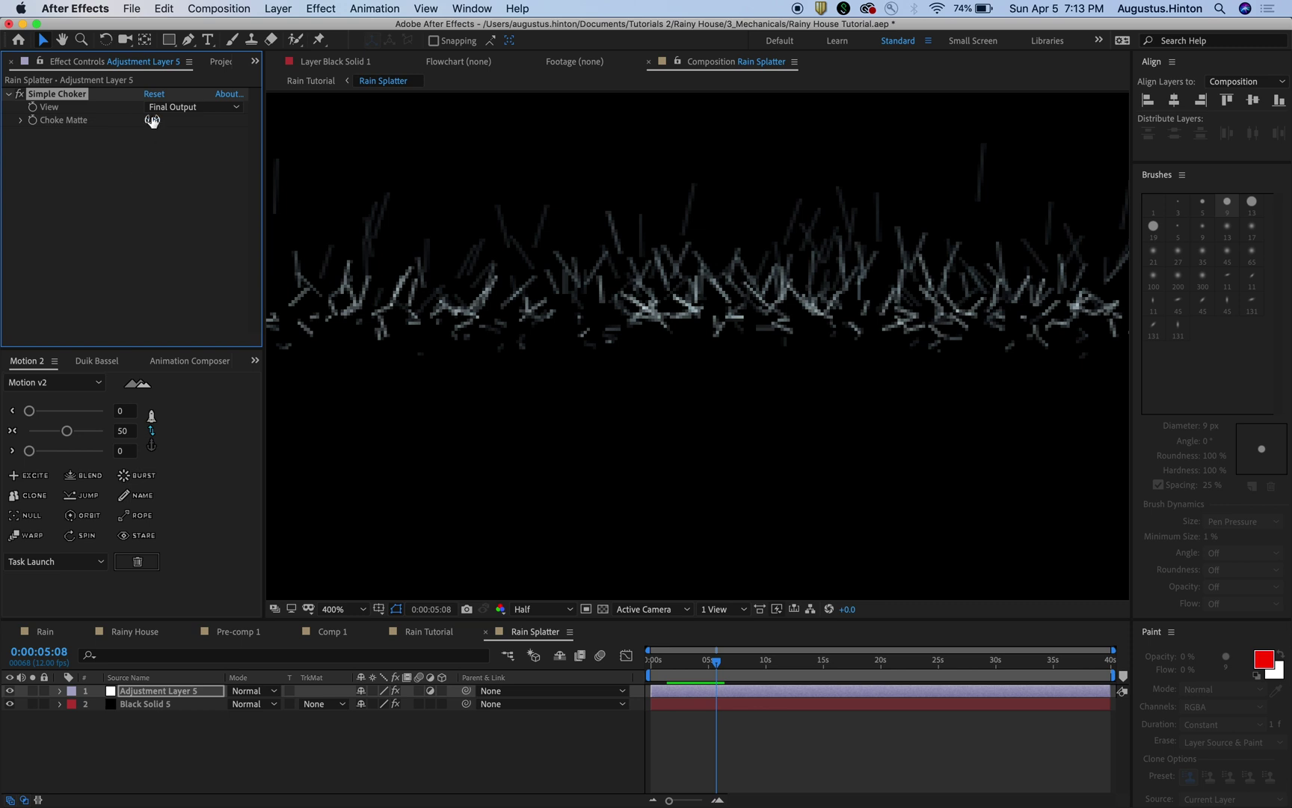
Set Choke Matte to -0.71 and toggle the effect on and off to compare.
{"action": "left_click_drag", "start_coordinate": [124, 122], "coordinate": [152, 133]}
{"action": "left_click_drag", "start_coordinate": [159, 122], "coordinate": [142, 121]}
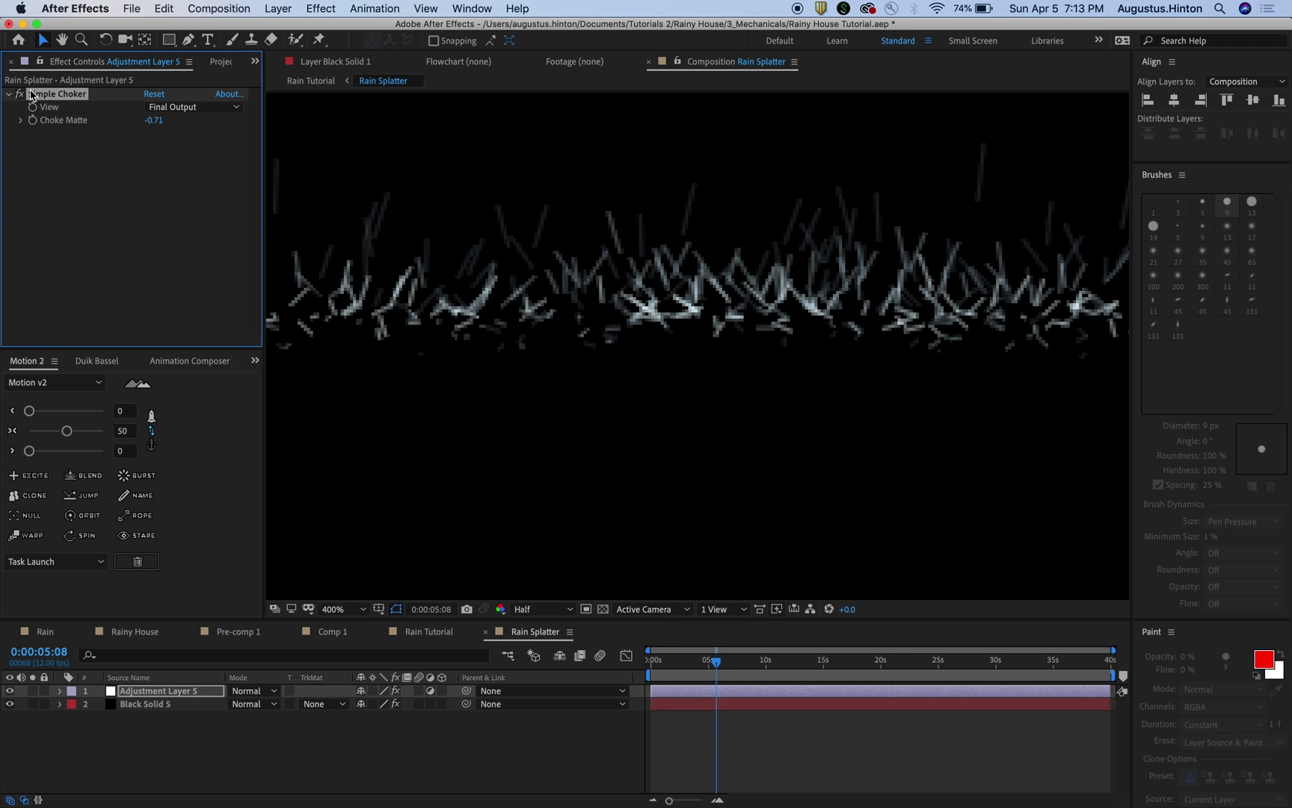
{"action": "left_click", "coordinate": [20, 93]}
{"action": "left_click", "coordinate": [20, 93]}
{"action": "left_click", "coordinate": [20, 93]}
{"action": "left_click", "coordinate": [20, 93]}
{"action": "left_click", "coordinate": [20, 94]}
{"action": "left_click", "coordinate": [20, 93]}
Return to the Rain Tutorial comp and select the Rainy House layer.
{"action": "key", "text": "Tab"}
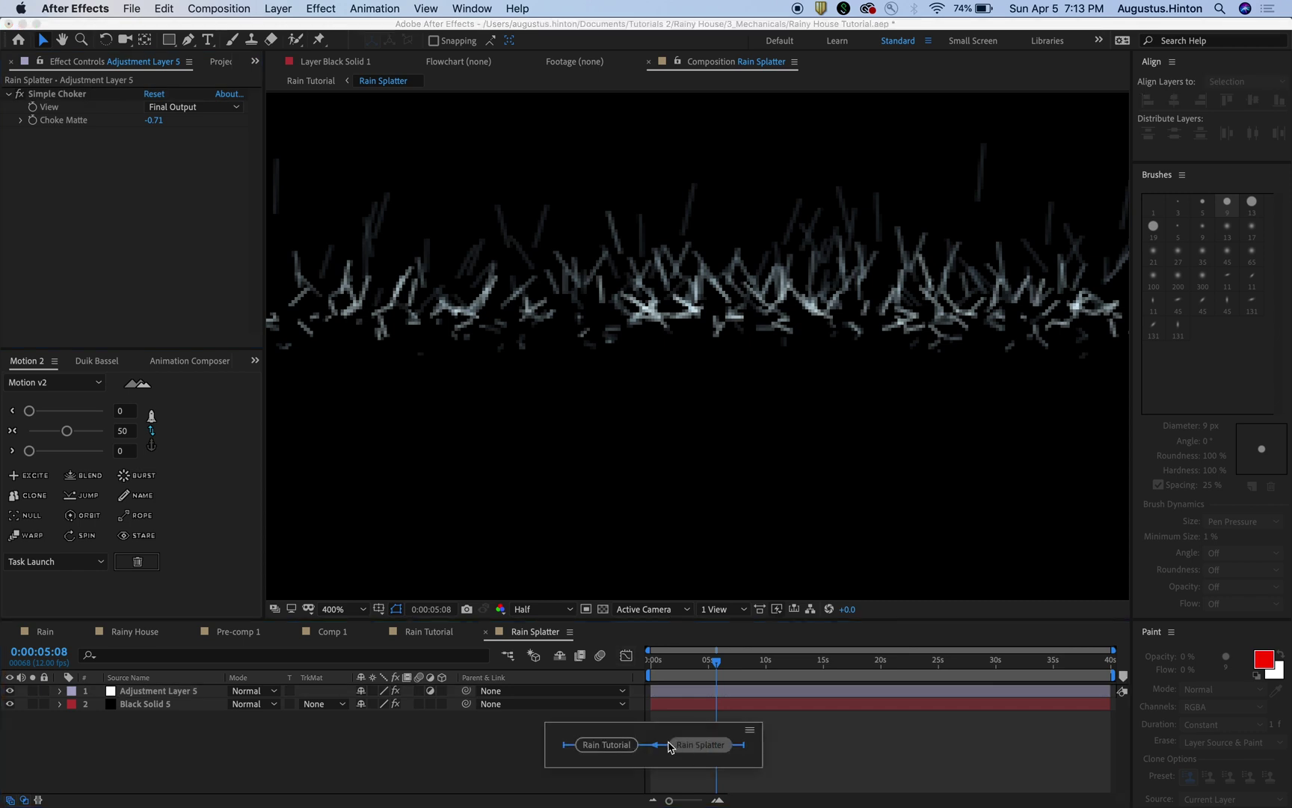
{"action": "left_click", "coordinate": [606, 744]}
{"action": "left_click", "coordinate": [745, 744]}
Preview the scene, then duplicate the Rain Splatter layer.
{"action": "key", "text": "space"}
{"action": "key", "text": "comma"}
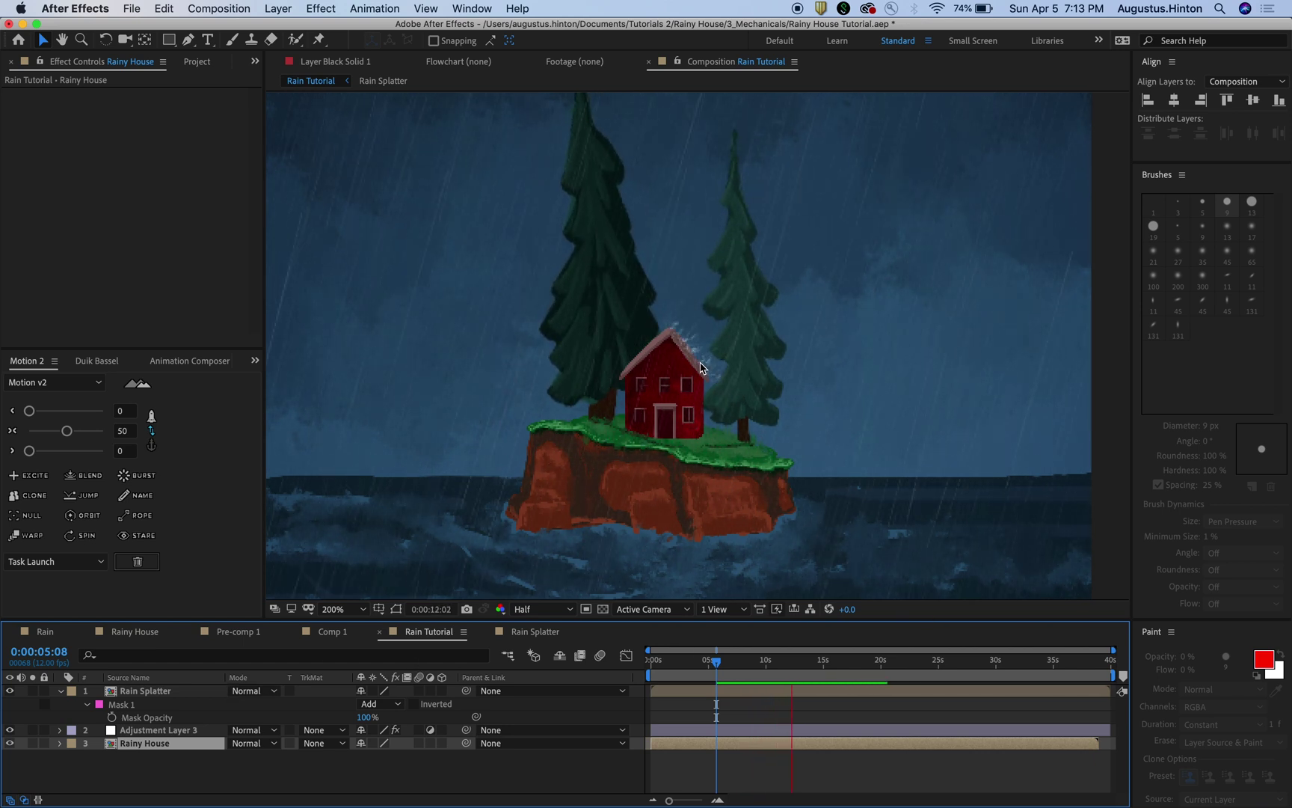
{"action": "scroll", "coordinate": [696, 359], "scroll_direction": "up", "scroll_amount": 2}
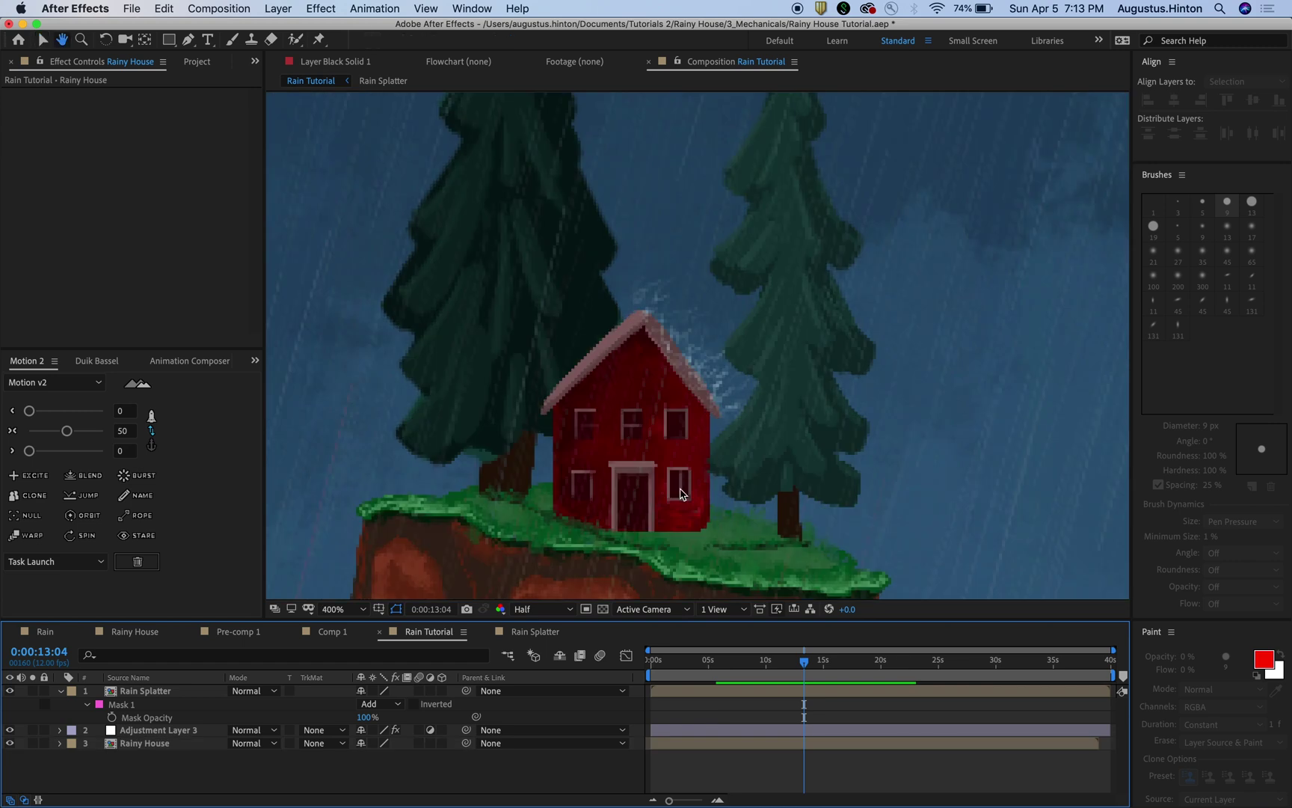
{"action": "left_click", "coordinate": [723, 699]}
{"action": "key", "text": "super+d"}
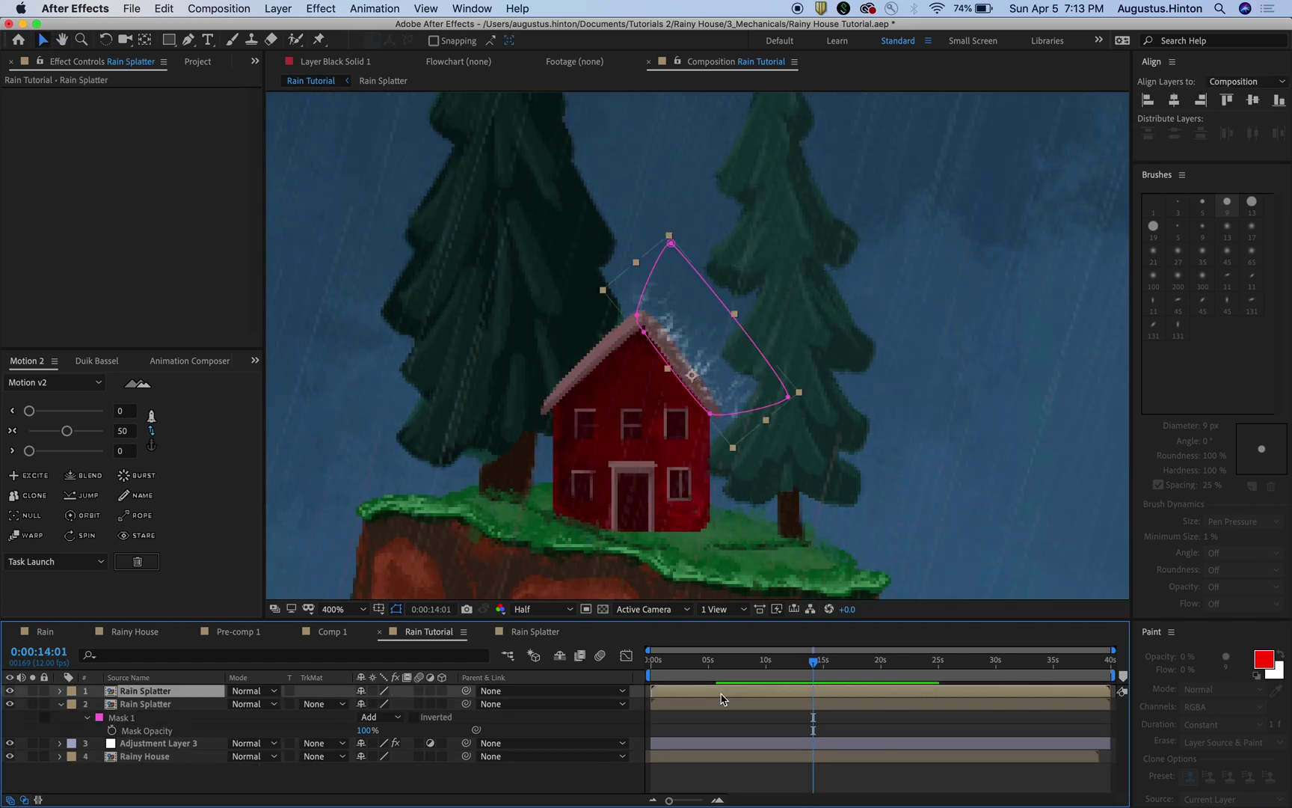
Rotate the copy to -43.4° and position it on the left roof edge.
{"action": "left_click_drag", "start_coordinate": [692, 385], "coordinate": [569, 544]}
{"action": "key", "text": "r"}
{"action": "left_click_drag", "start_coordinate": [384, 703], "coordinate": [320, 703]}
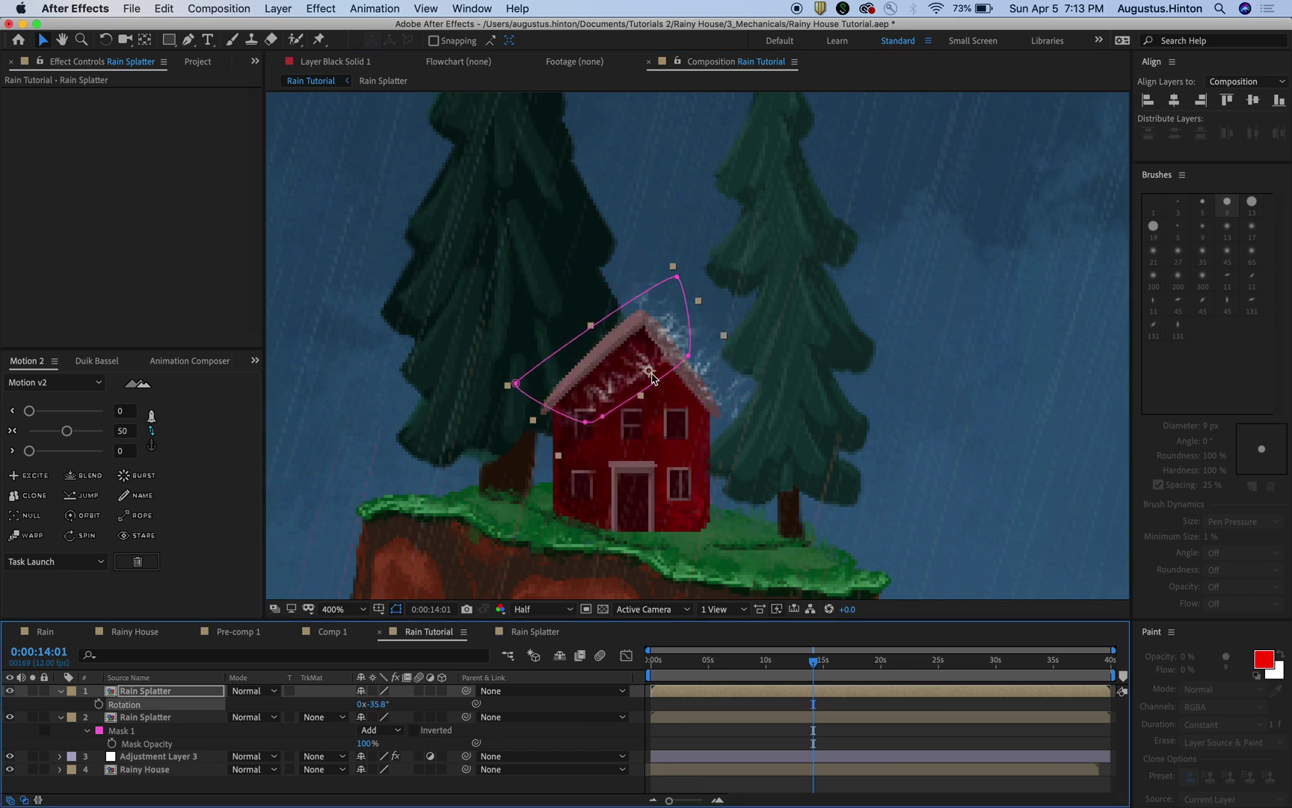
{"action": "left_click_drag", "start_coordinate": [652, 378], "coordinate": [602, 371]}
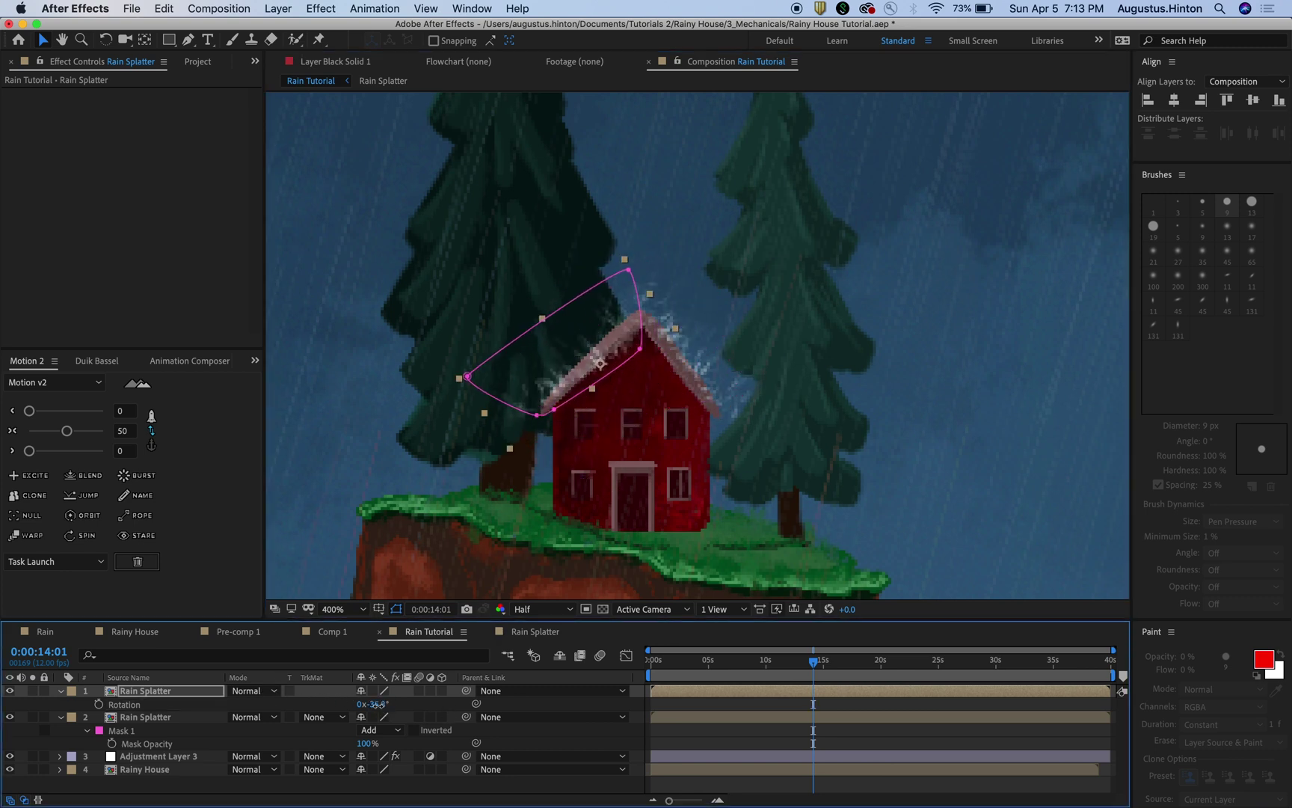
{"action": "left_click_drag", "start_coordinate": [367, 704], "coordinate": [354, 704]}
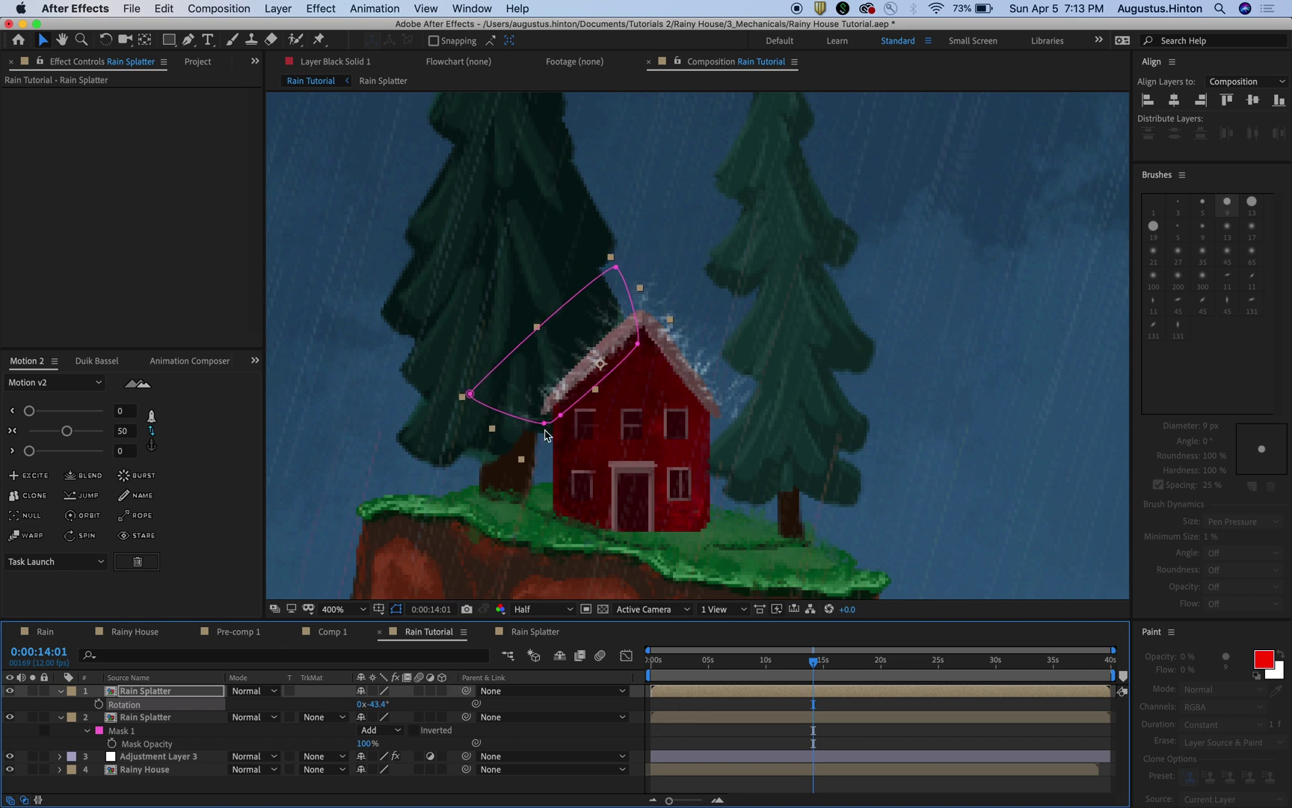
{"action": "scroll", "coordinate": [596, 400], "scroll_direction": "up", "scroll_amount": 2}
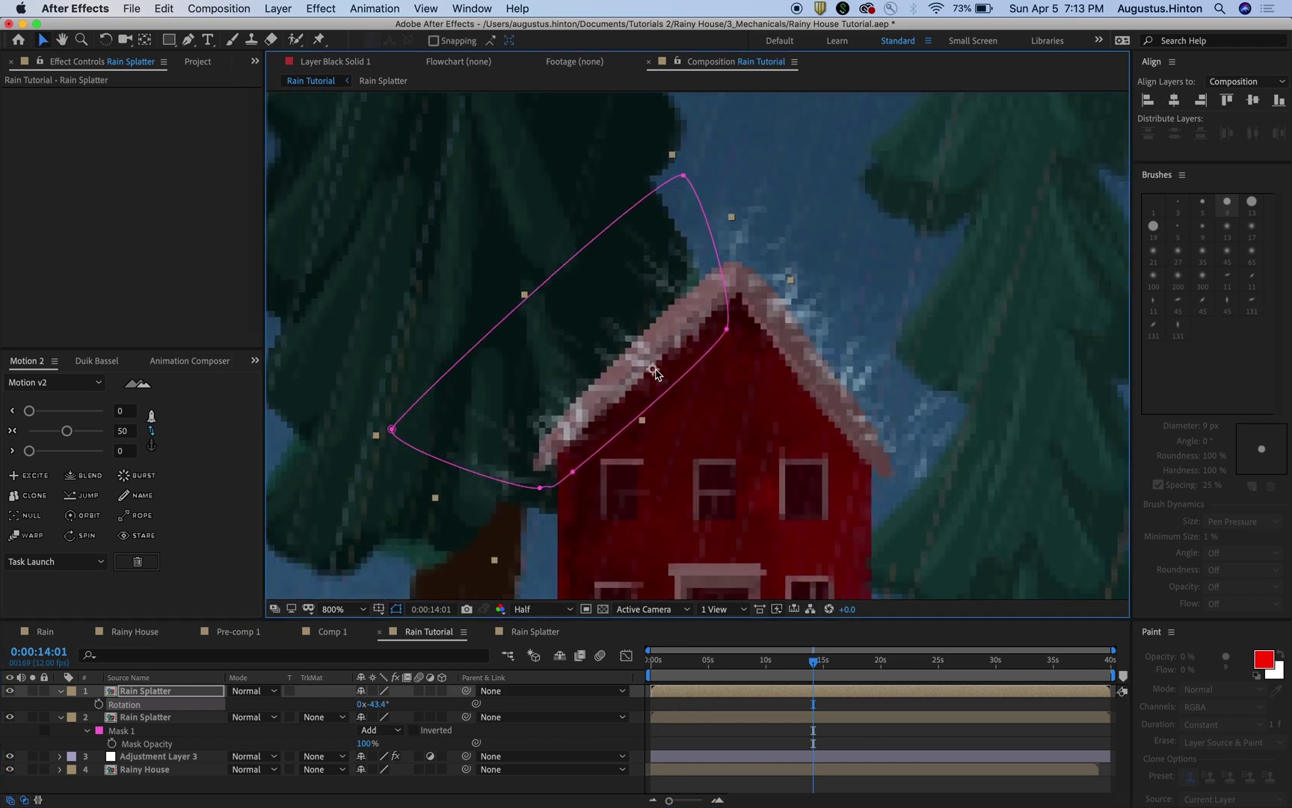
{"action": "left_click_drag", "start_coordinate": [652, 344], "coordinate": [660, 342]}
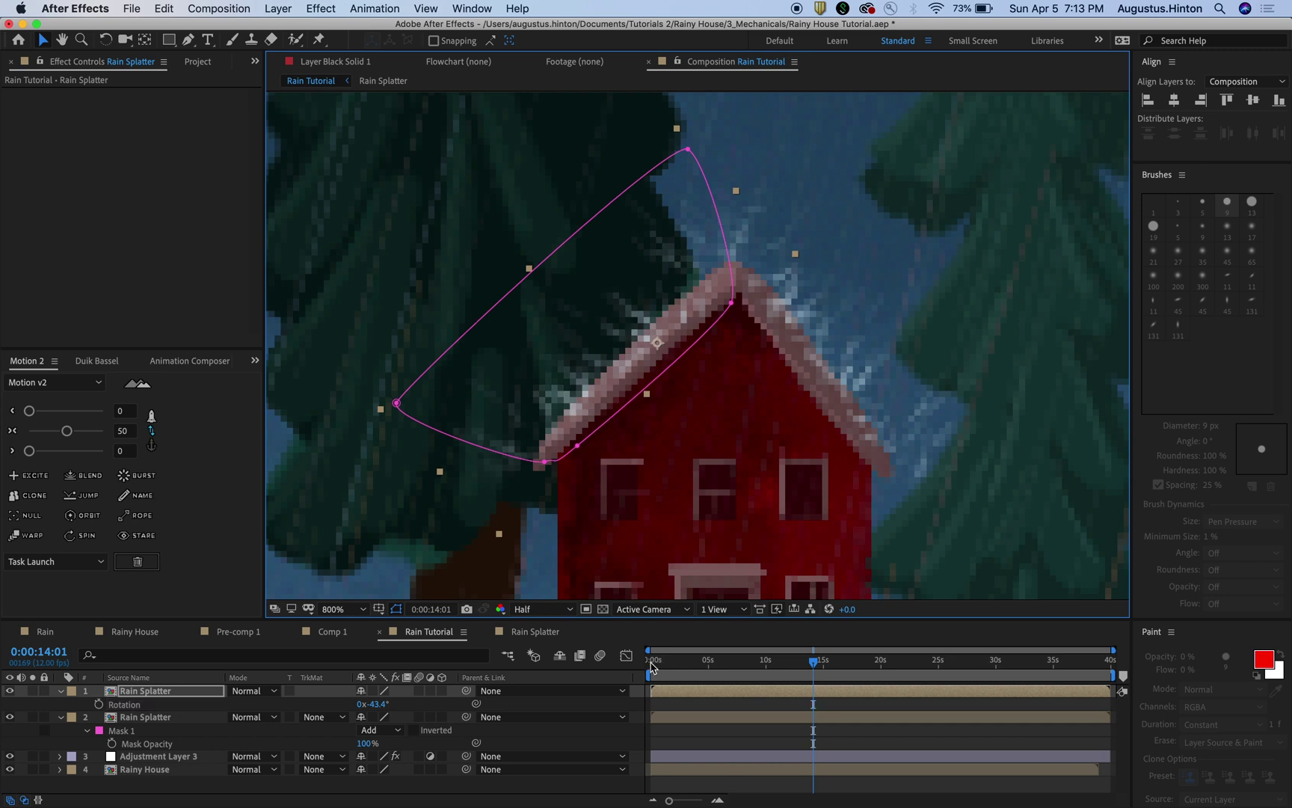
Check the Rain Splatter pre-comp, then go back to the Rain Tutorial comp.
{"action": "double_click", "coordinate": [192, 716]}
{"action": "scroll", "coordinate": [602, 508], "scroll_direction": "down", "scroll_amount": 3}
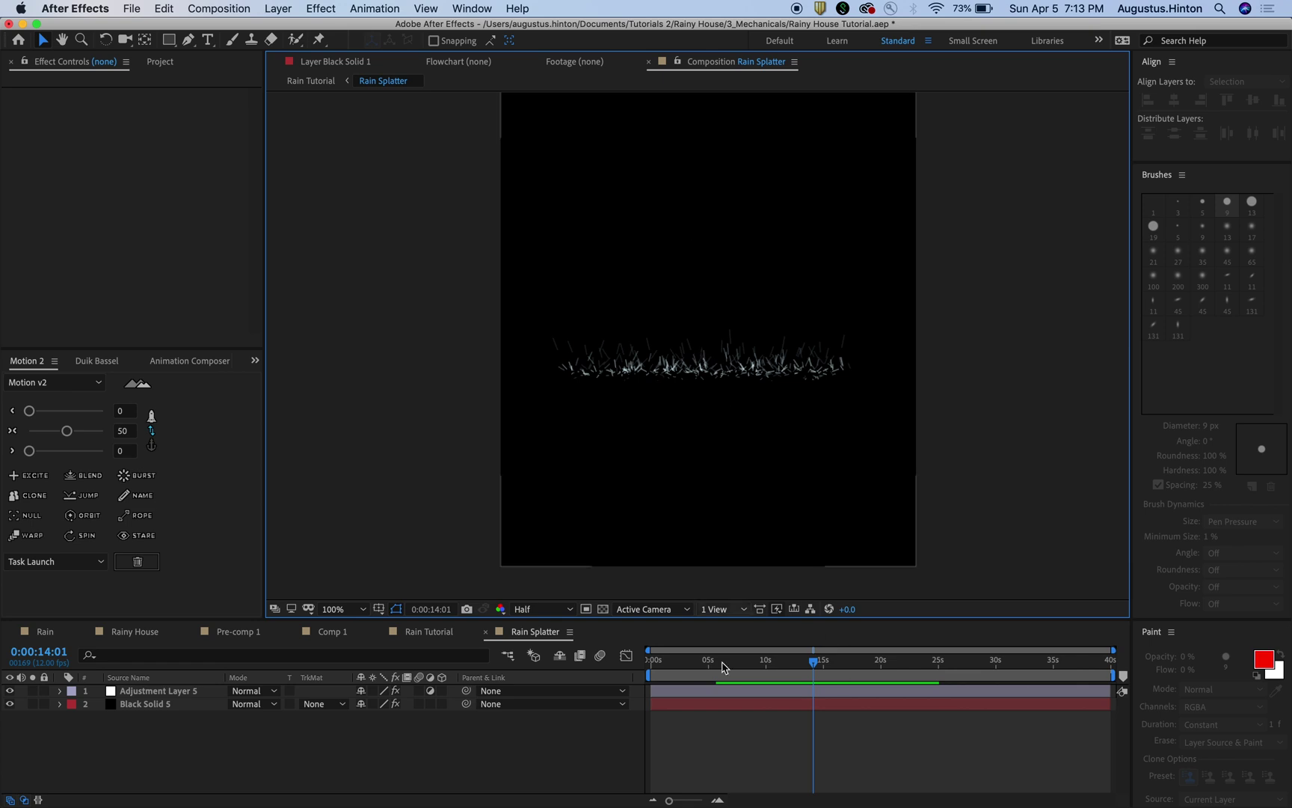
{"action": "left_click", "coordinate": [751, 740]}
{"action": "key", "text": "Tab"}
{"action": "left_click", "coordinate": [650, 740]}
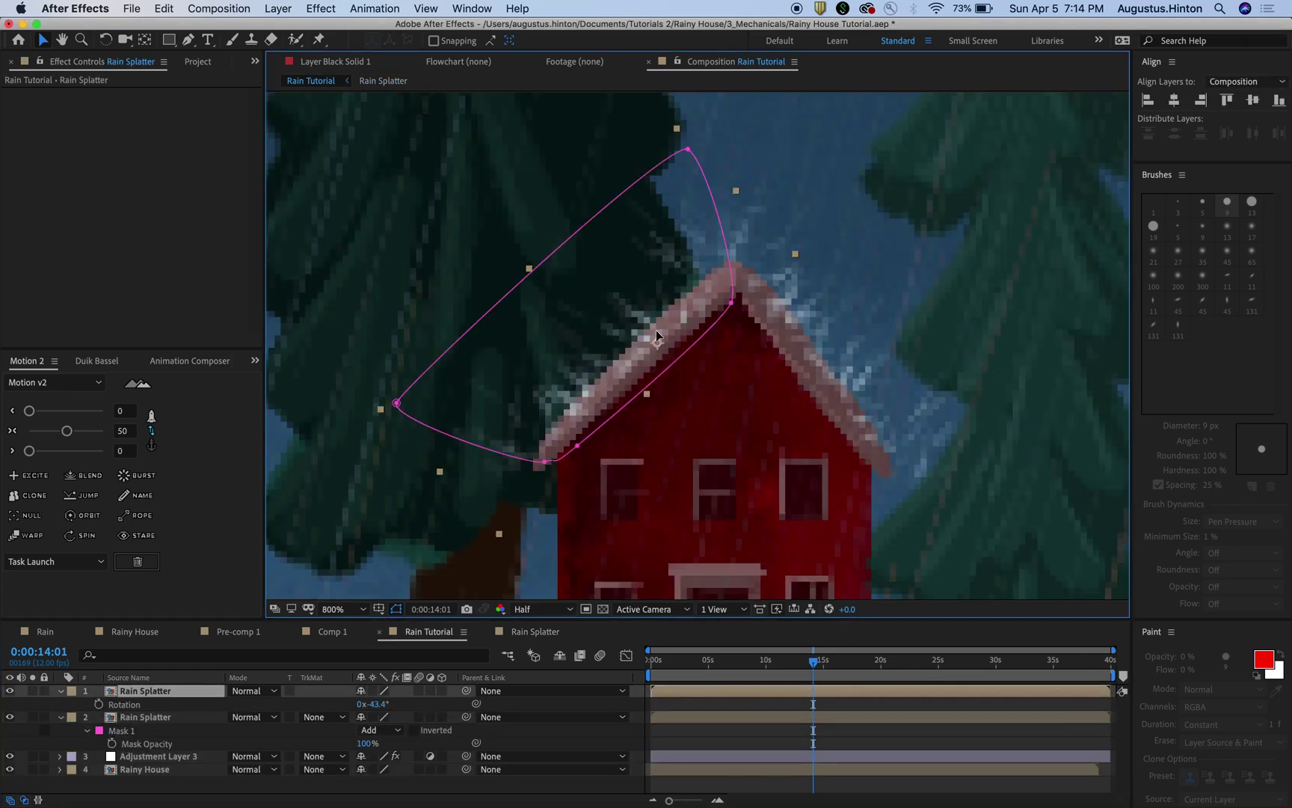
Preview the two splashes spraying along both roof slopes.
{"action": "key", "text": "space"}
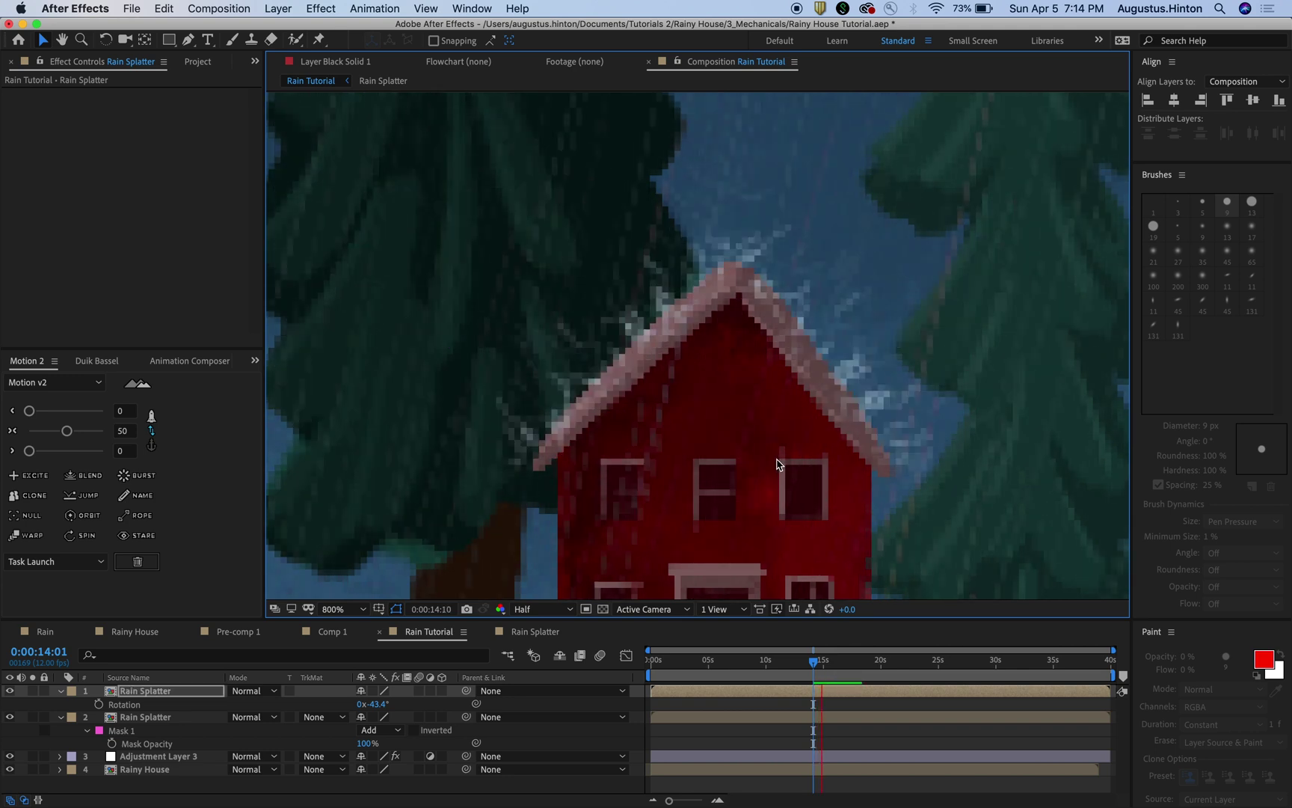
{"action": "key", "text": "space"}
{"action": "key", "text": "space"}
{"action": "key", "text": "space"}
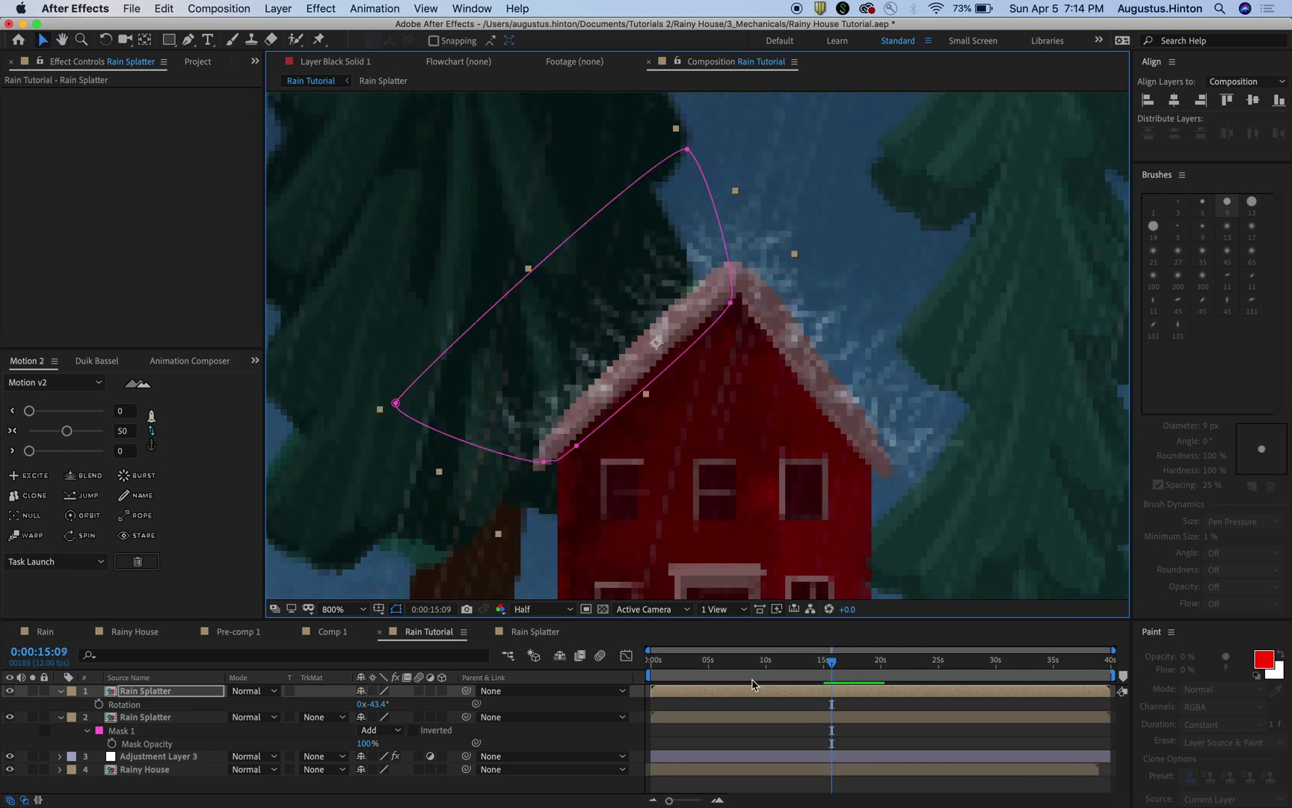
{"action": "scroll", "coordinate": [831, 441], "scroll_direction": "down", "scroll_amount": 1}
{"action": "scroll", "coordinate": [821, 455], "scroll_direction": "down", "scroll_amount": 4}
{"action": "scroll", "coordinate": [822, 439], "scroll_direction": "up", "scroll_amount": 4}
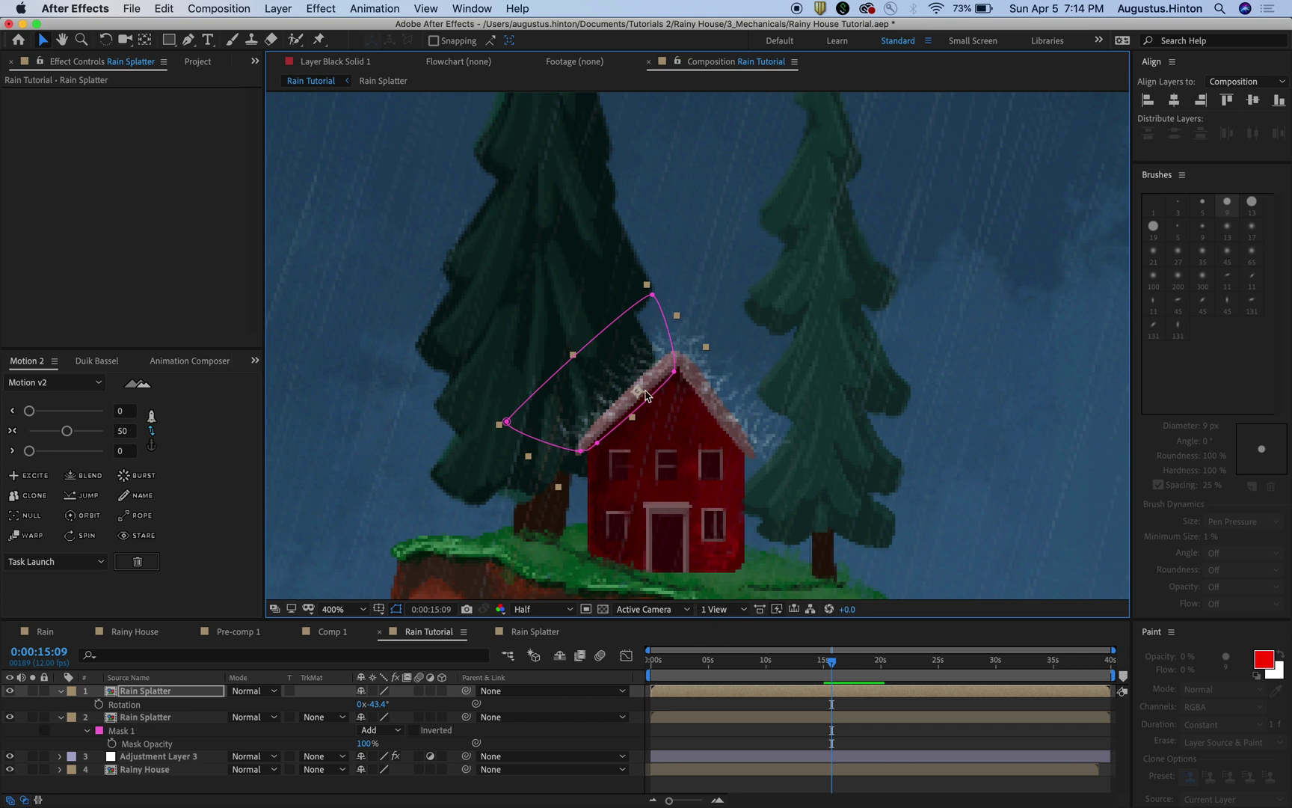
{"action": "key", "text": "space"}
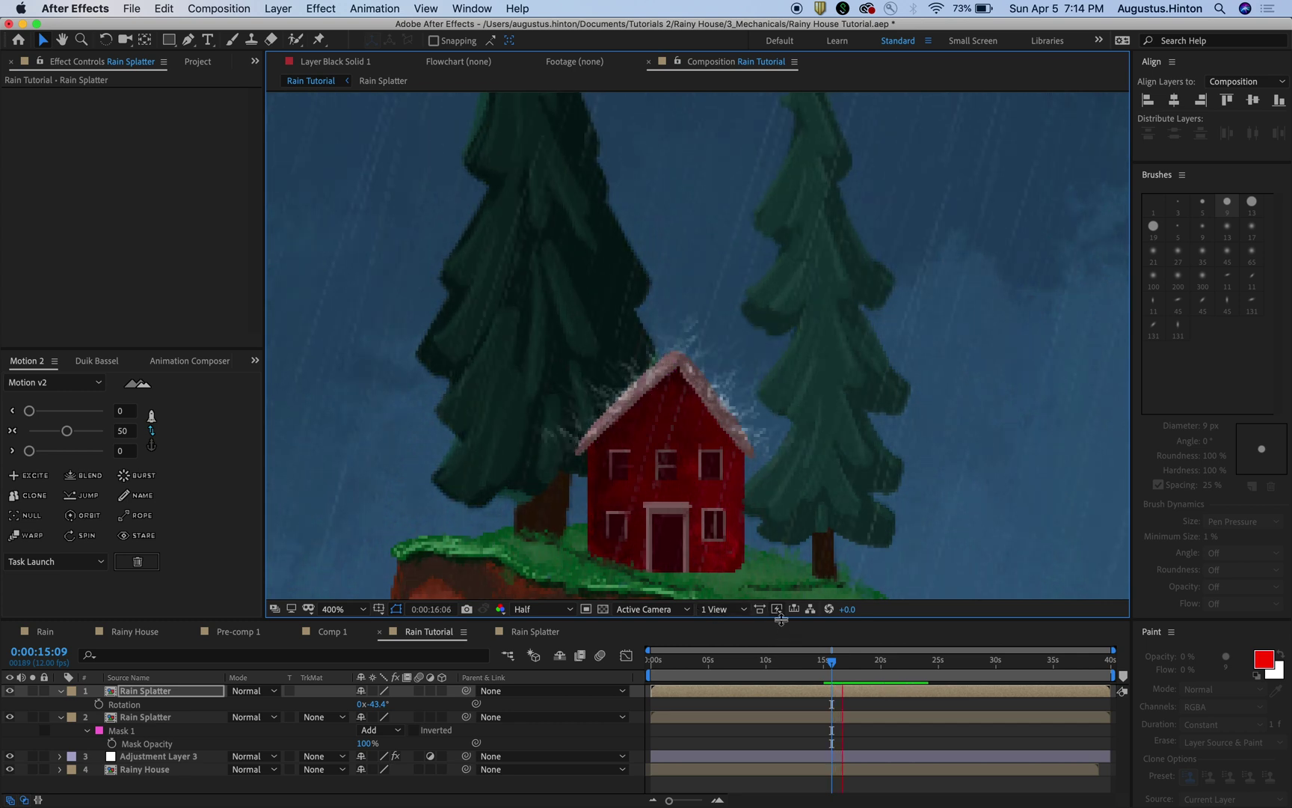
{"action": "key", "text": "space"}
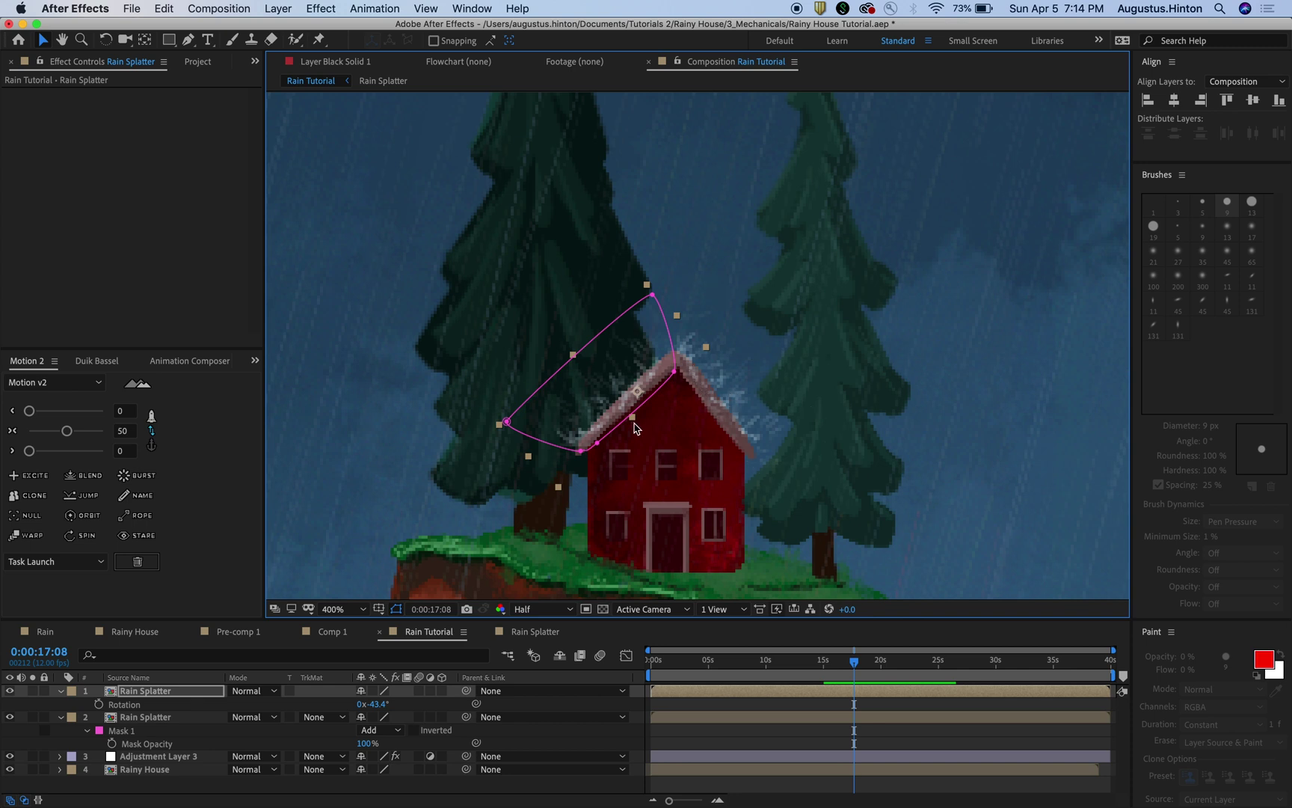
Scale the splash copy down to 23.1%.
{"action": "left_click", "coordinate": [678, 706]}
{"action": "key", "text": "s"}
{"action": "left_click_drag", "start_coordinate": [403, 704], "coordinate": [392, 703]}
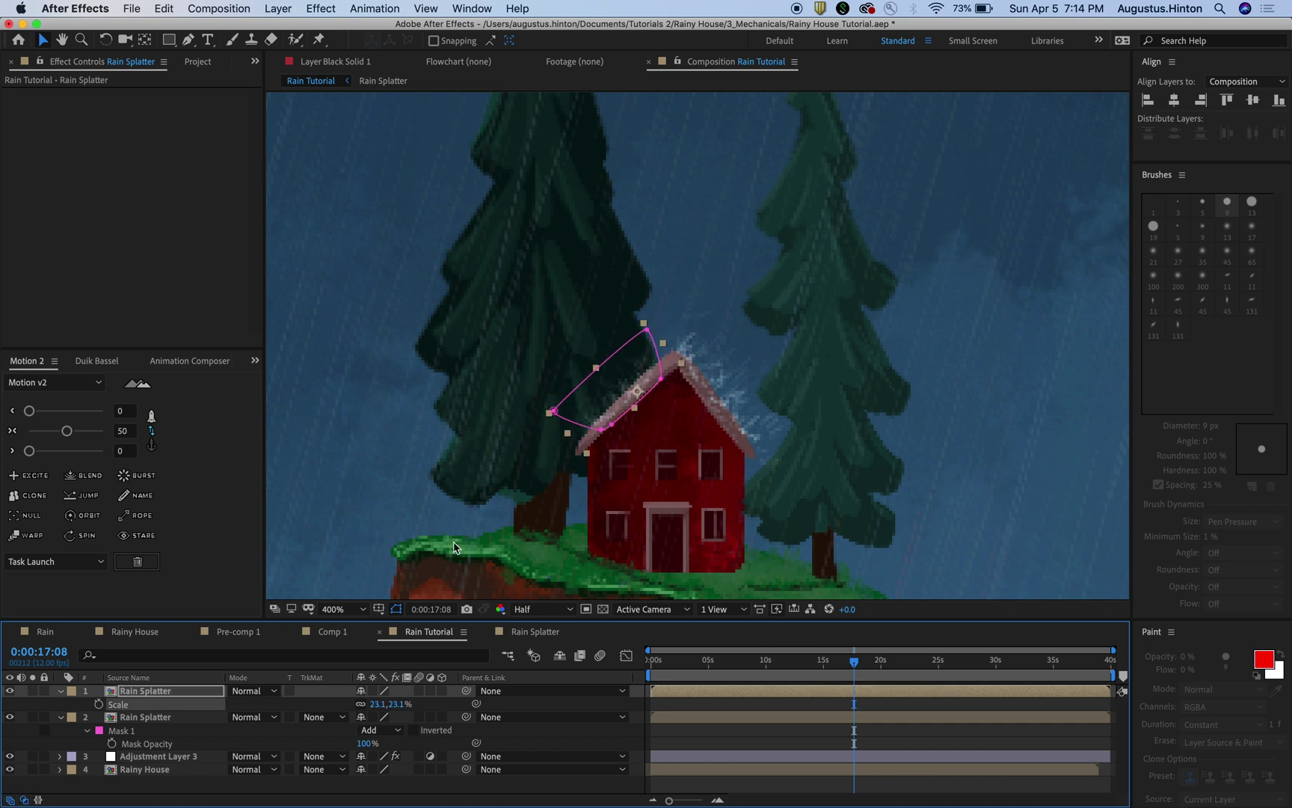
Zoom in and drag the mask points so the mask hugs the left roof slope.
{"action": "scroll", "coordinate": [620, 463], "scroll_direction": "up", "scroll_amount": 1}
{"action": "key", "text": "h"}
{"action": "key", "text": "v"}
{"action": "left_click", "coordinate": [701, 320]}
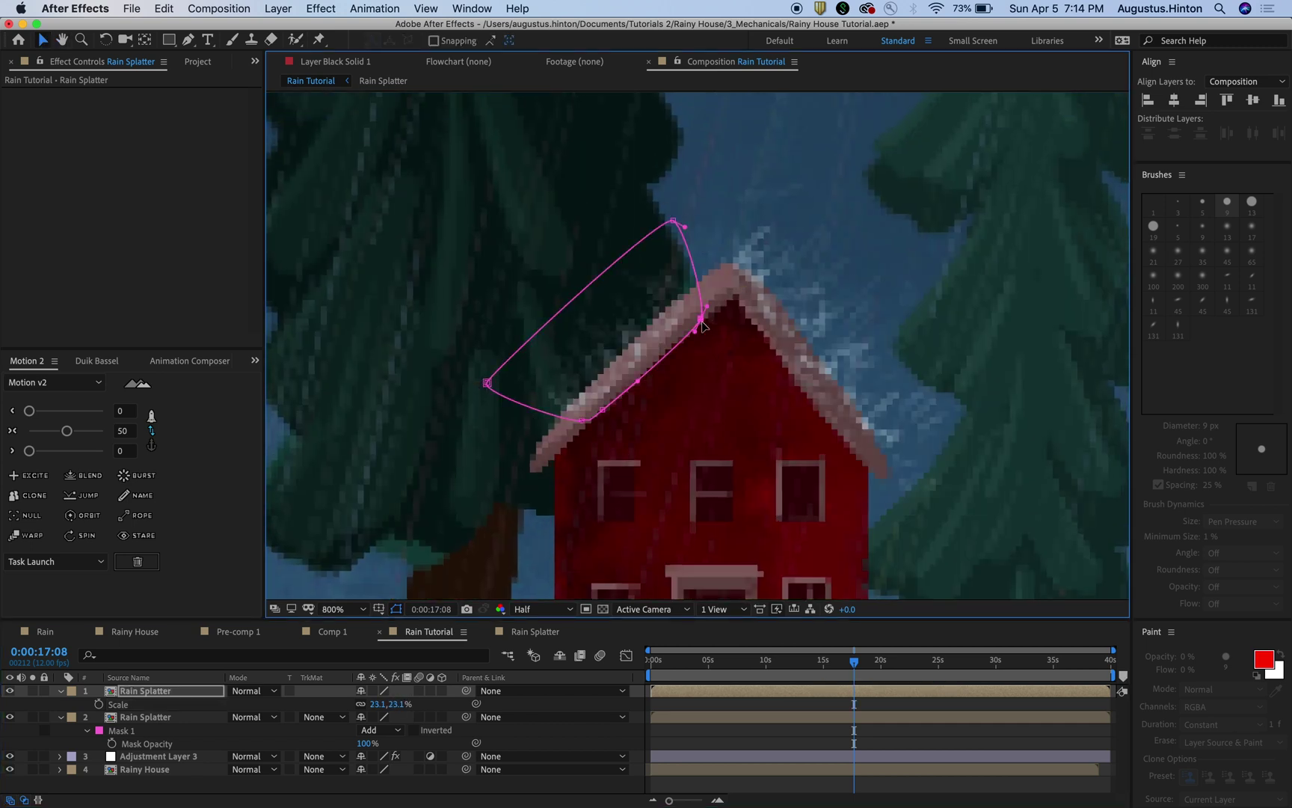
{"action": "left_click_drag", "start_coordinate": [673, 222], "coordinate": [705, 195]}
{"action": "left_click", "coordinate": [584, 422]}
{"action": "left_click_drag", "start_coordinate": [492, 389], "coordinate": [445, 435]}
Zoom back out and preview the rain with the reshaped roof splash.
{"action": "left_click", "coordinate": [746, 694]}
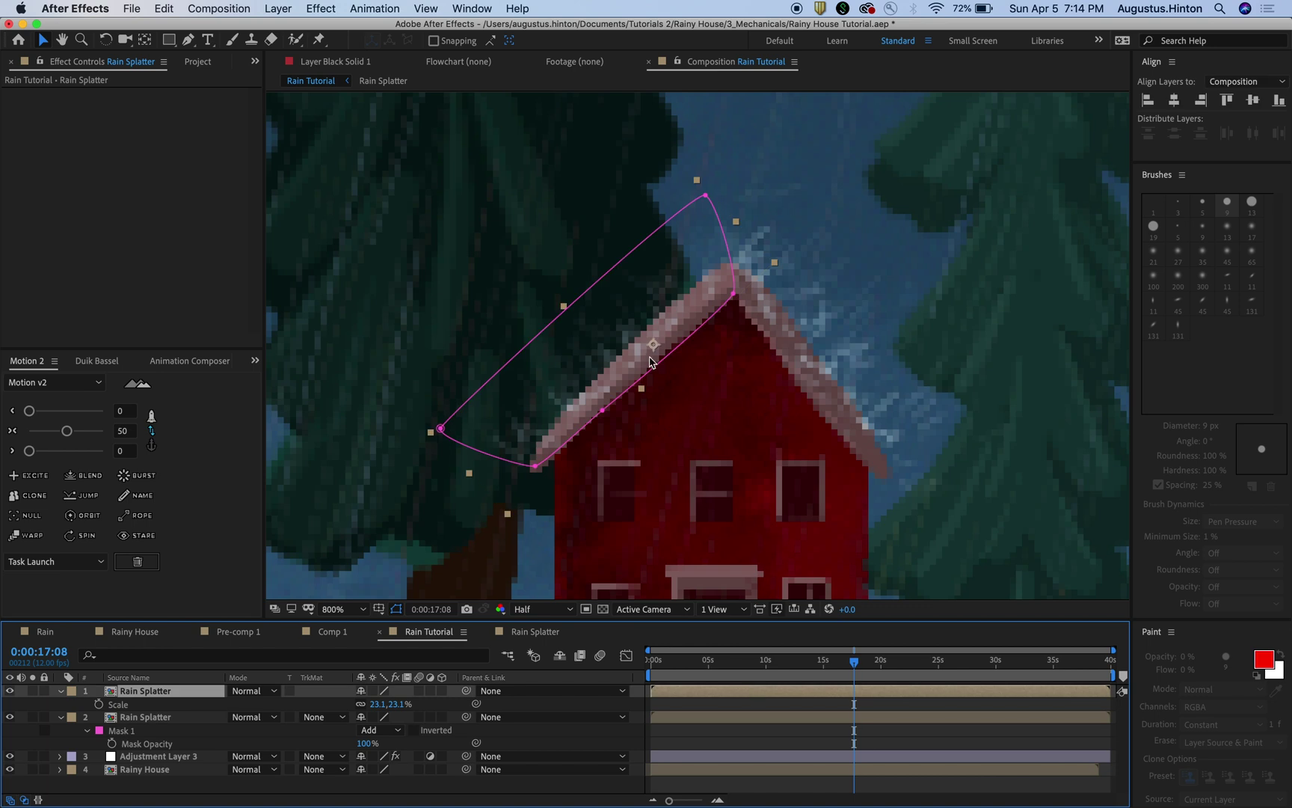
{"action": "key", "text": "comma"}
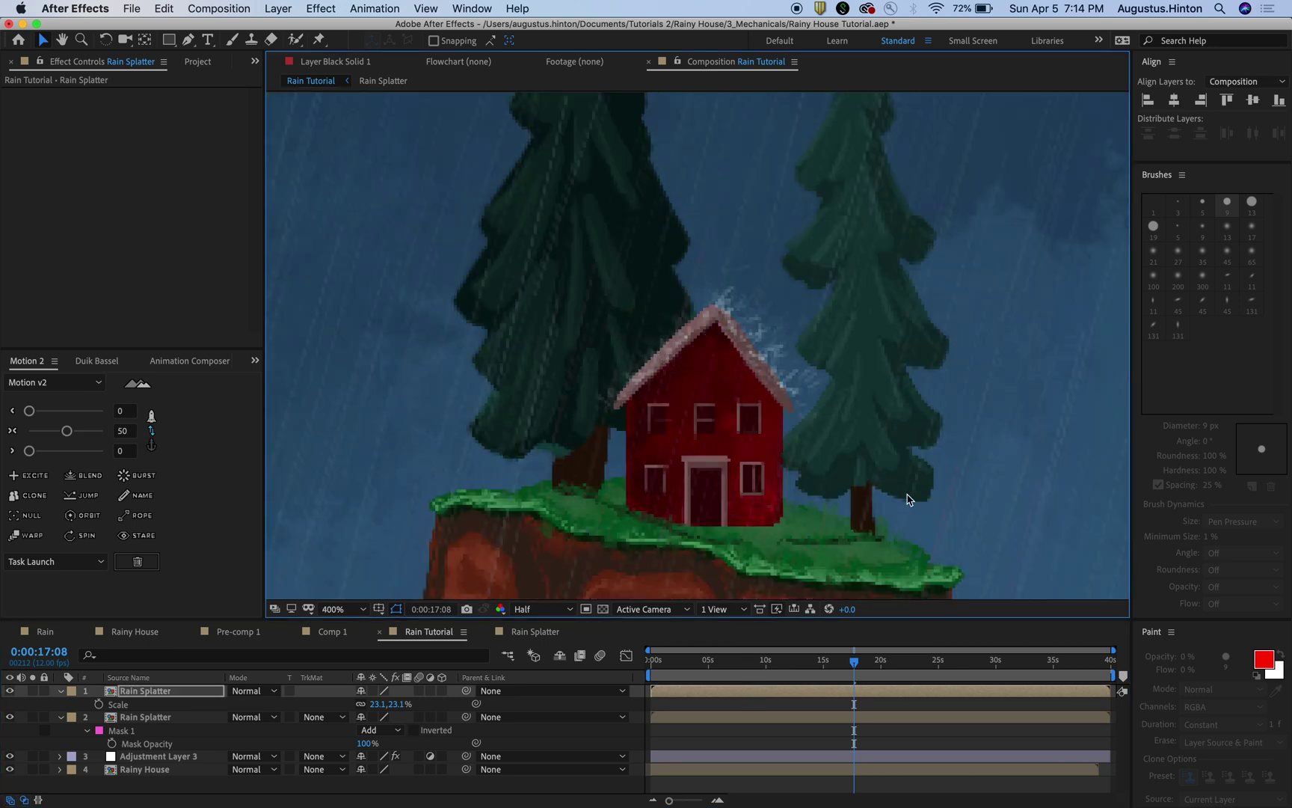
{"action": "key", "text": "space"}
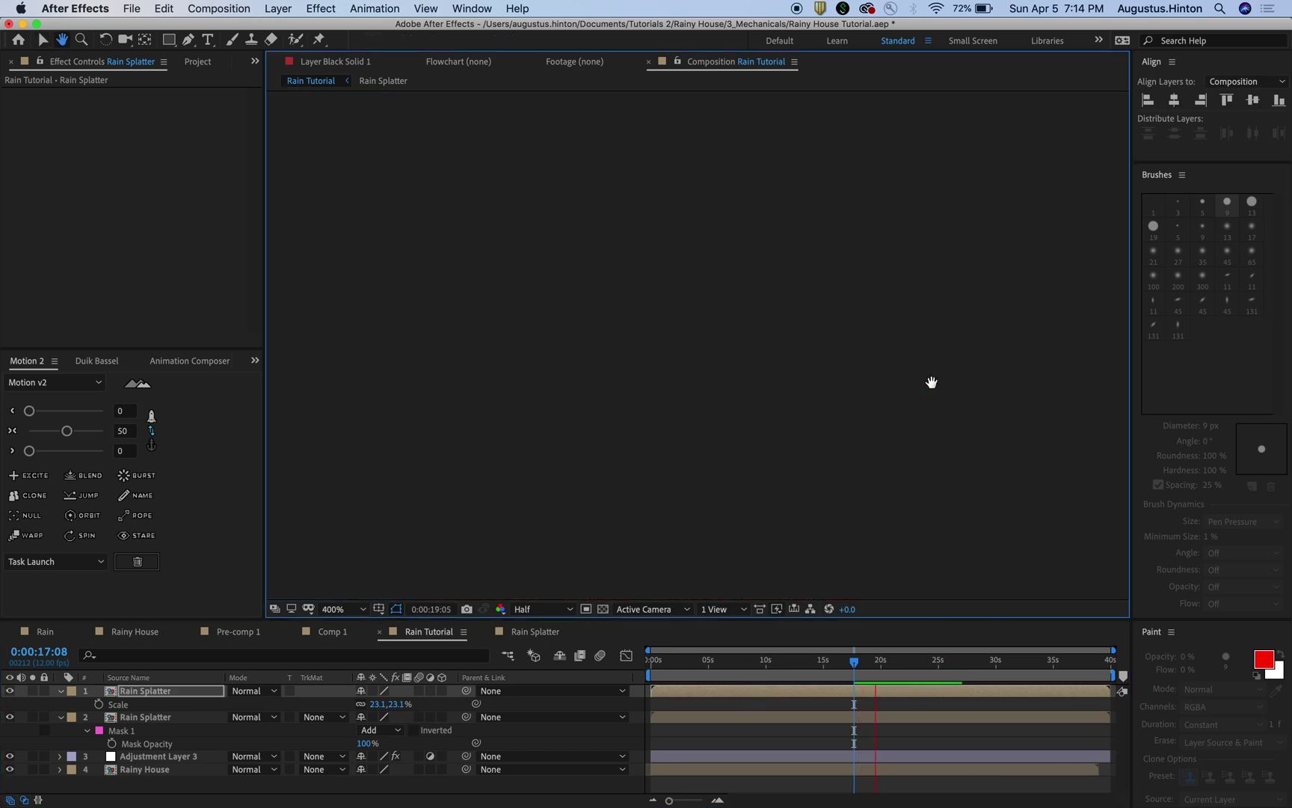
{"action": "key", "text": "space"}
{"action": "scroll", "coordinate": [771, 361], "scroll_direction": "right", "scroll_amount": 5}
{"action": "scroll", "coordinate": [771, 360], "scroll_direction": "up", "scroll_amount": 2}
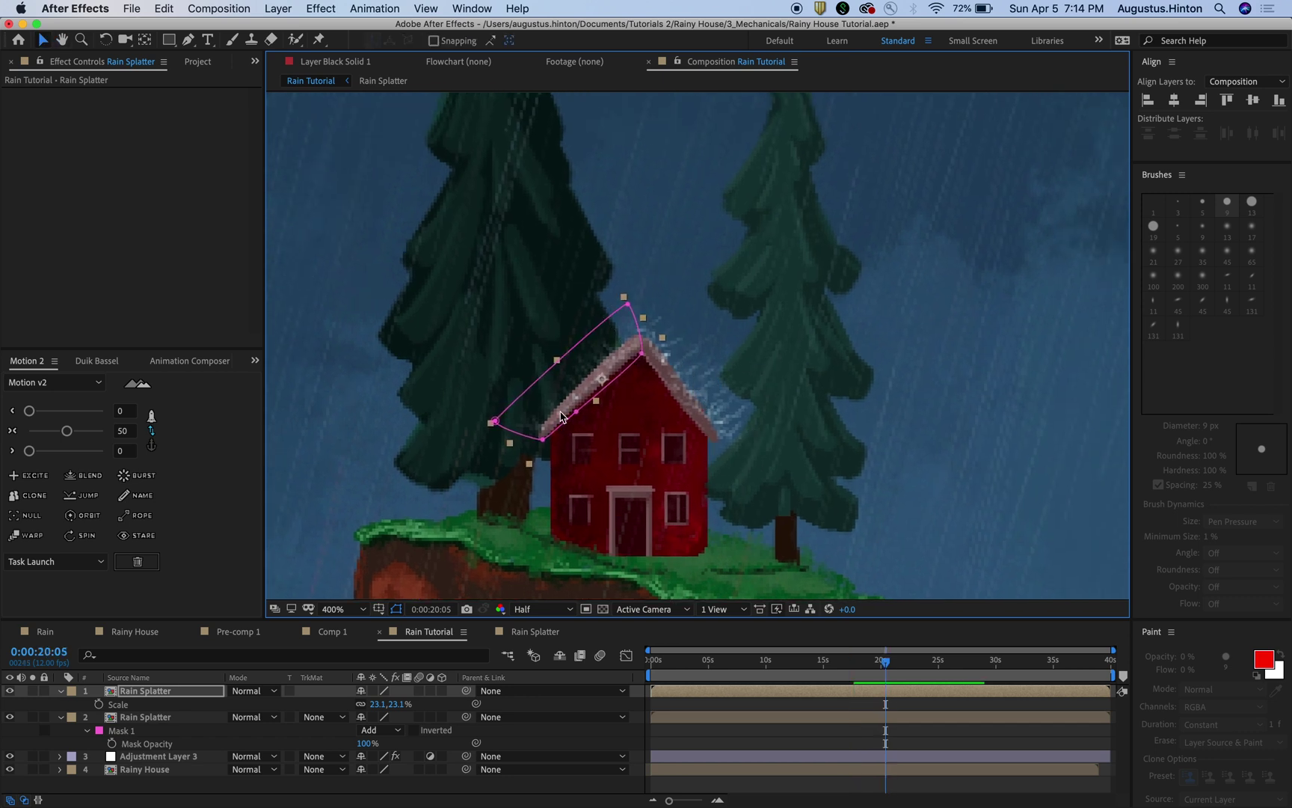
{"action": "key", "text": "space"}
{"action": "key", "text": "space"}
{"action": "key", "text": "space"}
{"action": "key", "text": "space"}
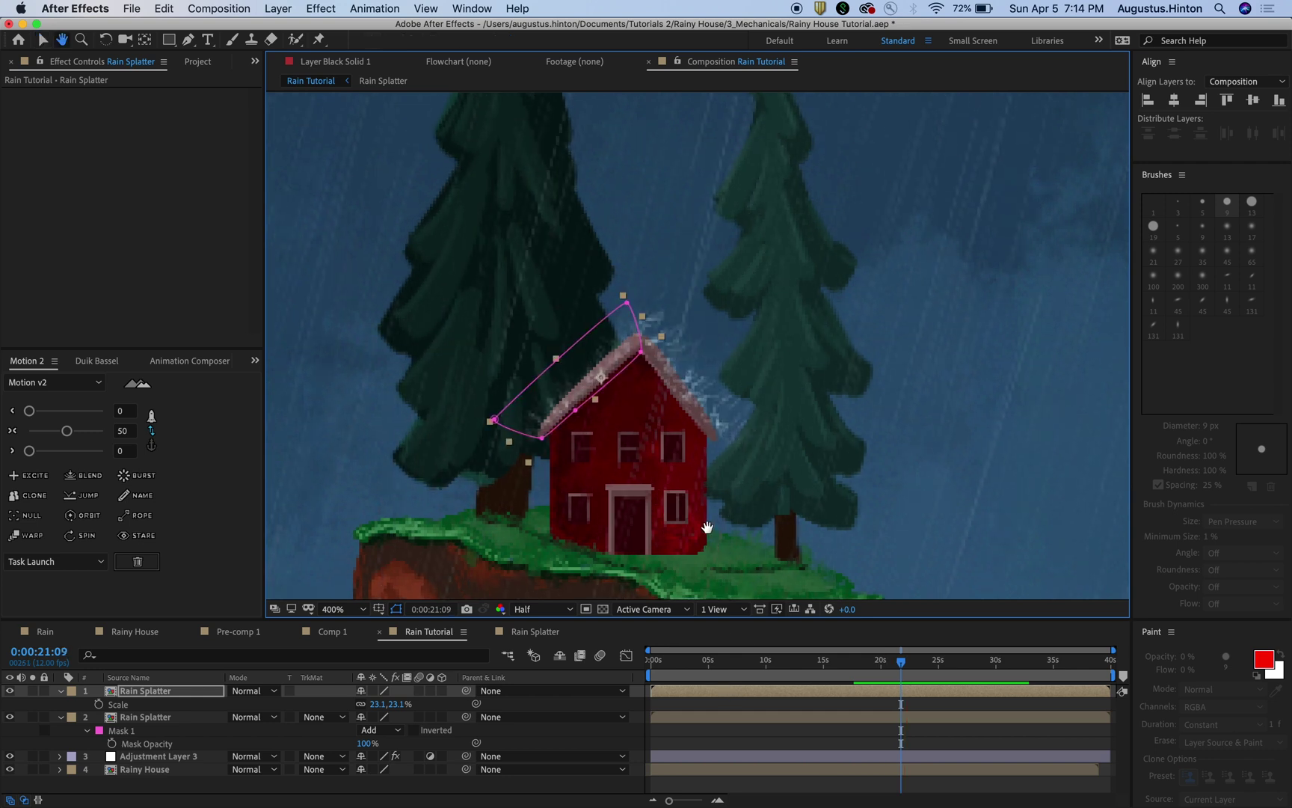
{"action": "scroll", "coordinate": [703, 523], "scroll_direction": "down", "scroll_amount": 3}
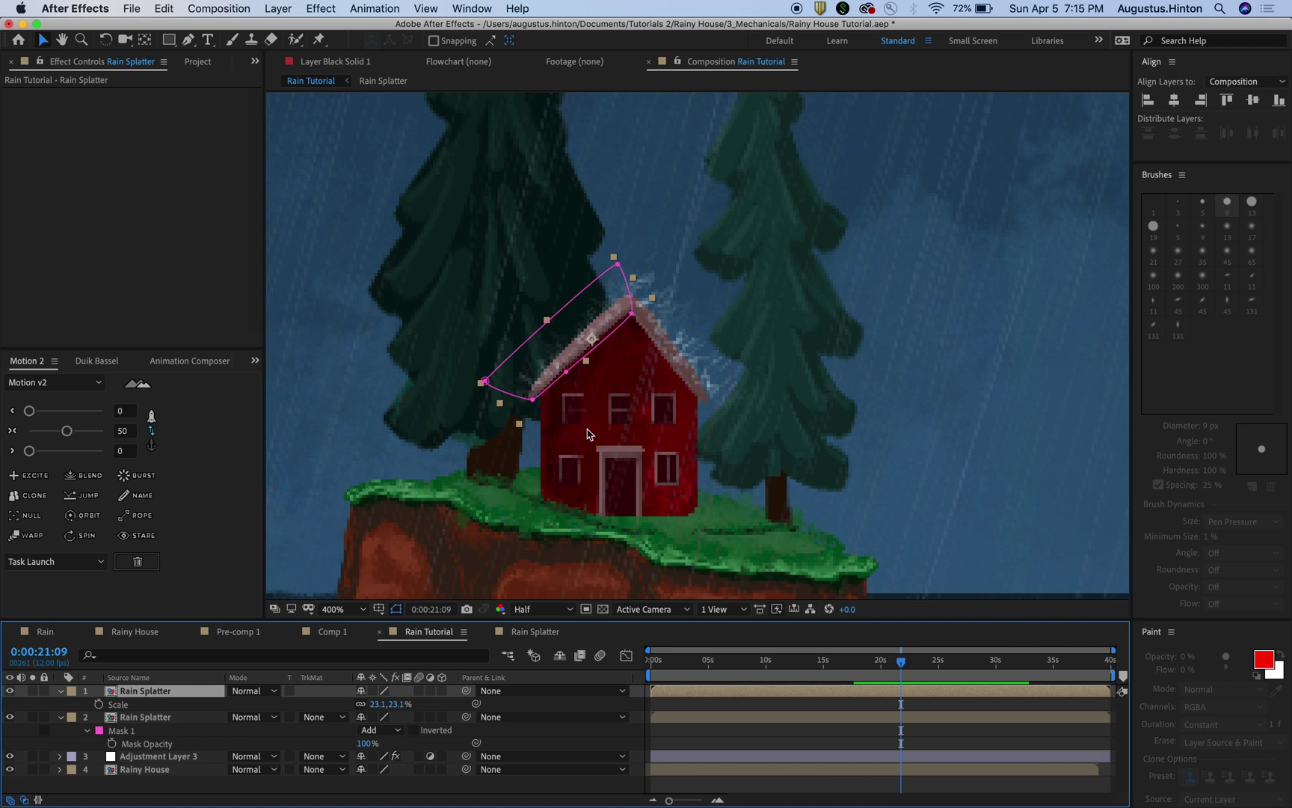
Duplicate the Rain Splatter layer, place it over the front door, and rotate it to -3.6°.
{"action": "key", "text": "ctrl+d"}
{"action": "scroll", "coordinate": [601, 375], "scroll_direction": "up", "scroll_amount": 1}
{"action": "left_click_drag", "start_coordinate": [584, 304], "coordinate": [628, 496]}
{"action": "scroll", "coordinate": [598, 524], "scroll_direction": "down", "scroll_amount": 5}
{"action": "key", "text": "r"}
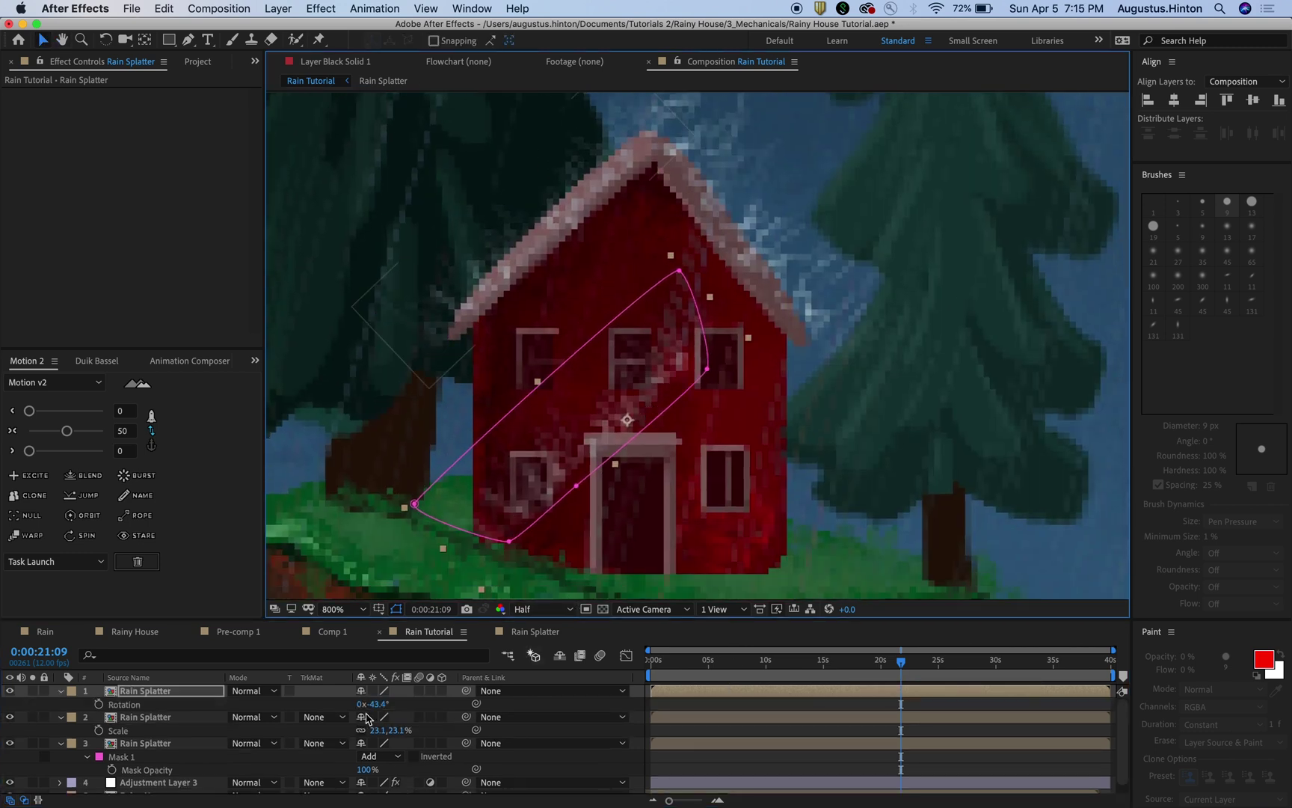
{"action": "left_click_drag", "start_coordinate": [374, 704], "coordinate": [401, 694]}
{"action": "key", "text": "space"}
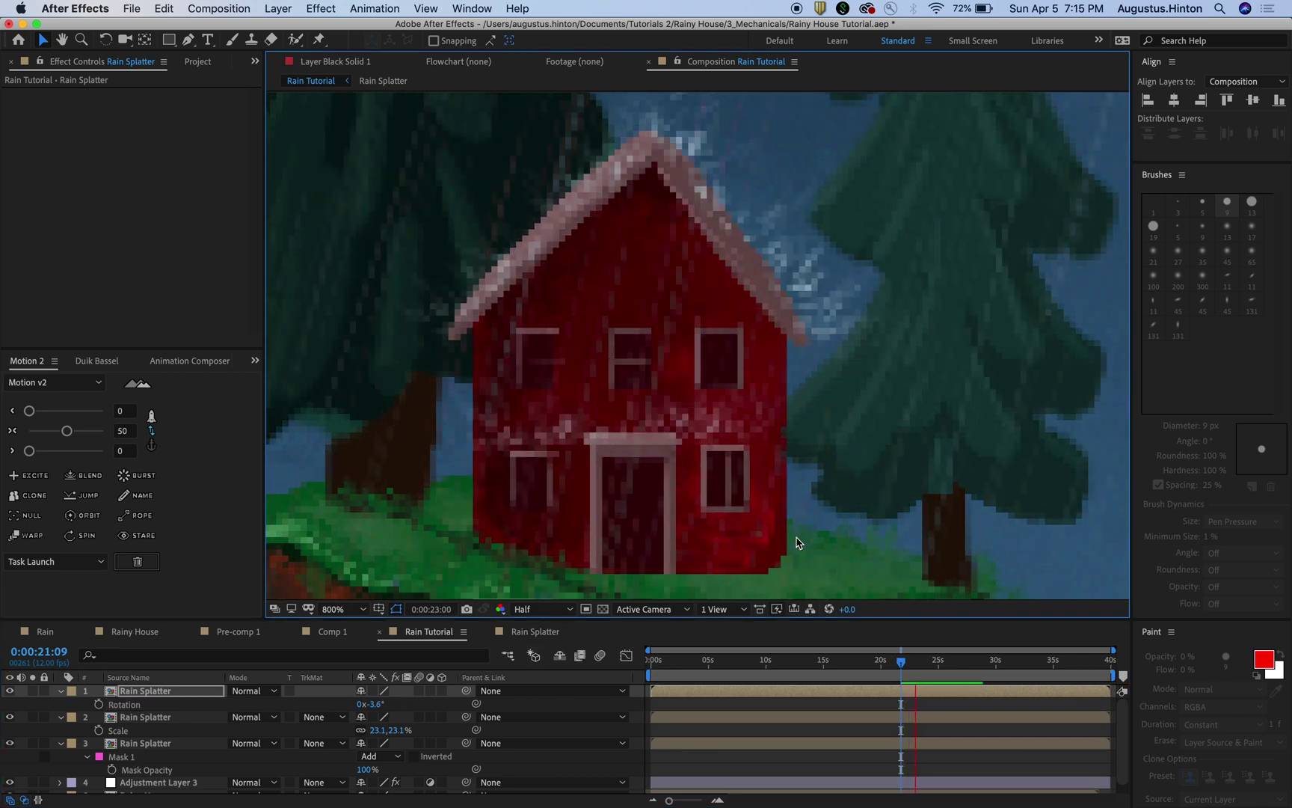
{"action": "key", "text": "space"}
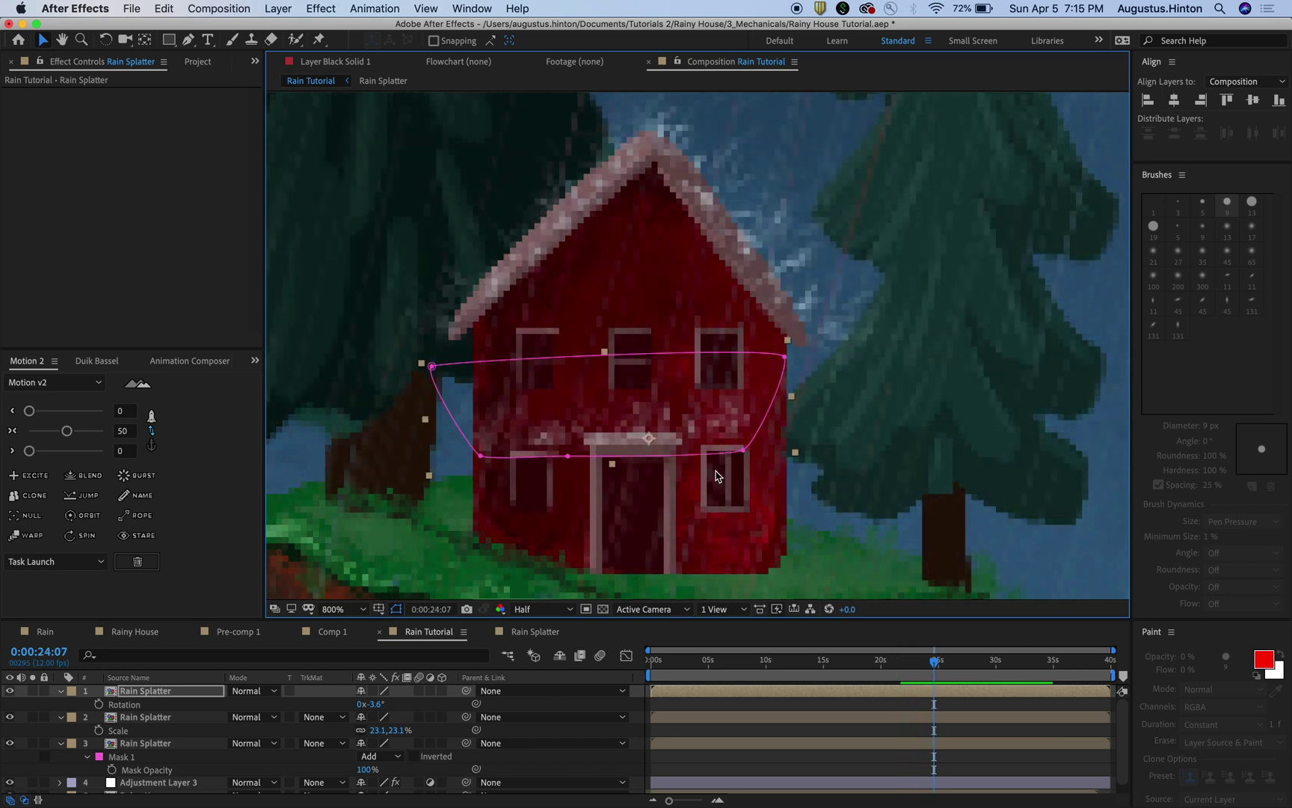
Narrow the door splash's mask by pulling its left and right points inward.
{"action": "left_click", "coordinate": [744, 452]}
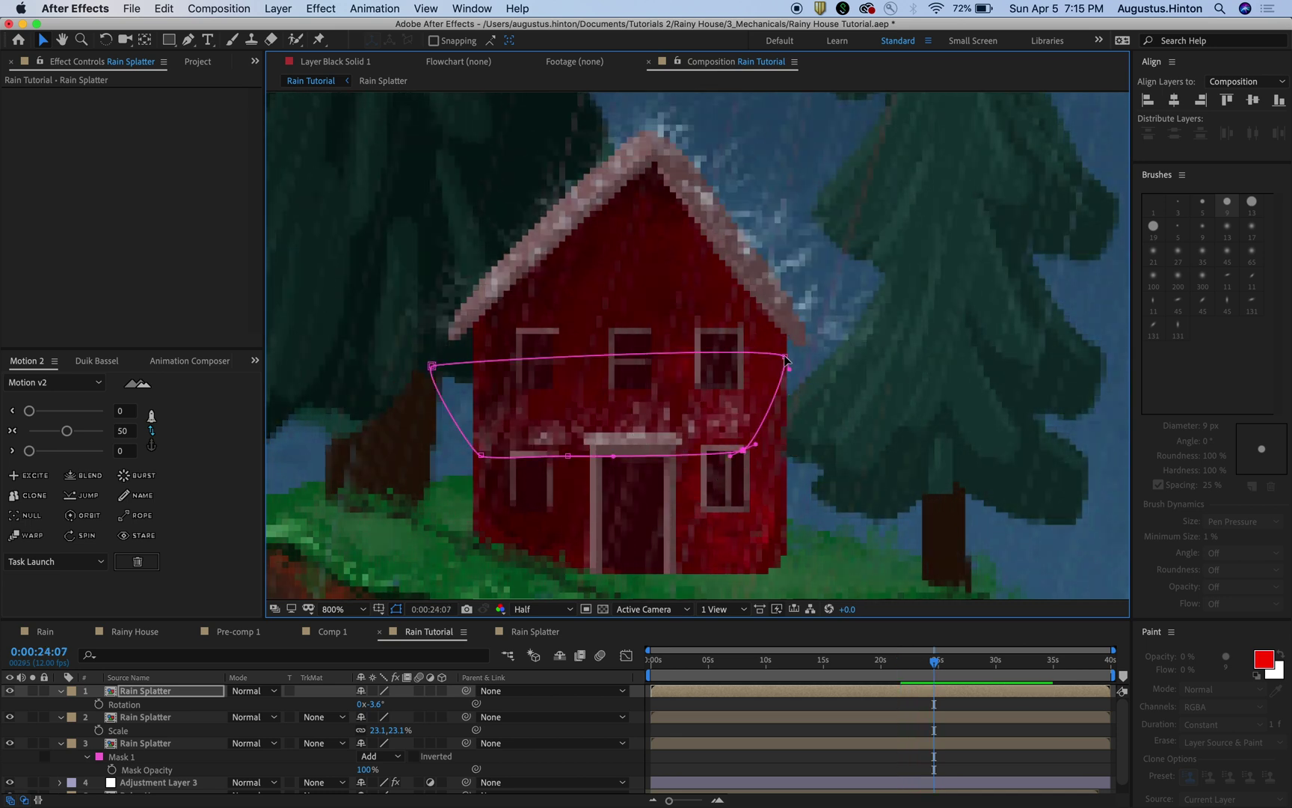
{"action": "left_click", "coordinate": [785, 358]}
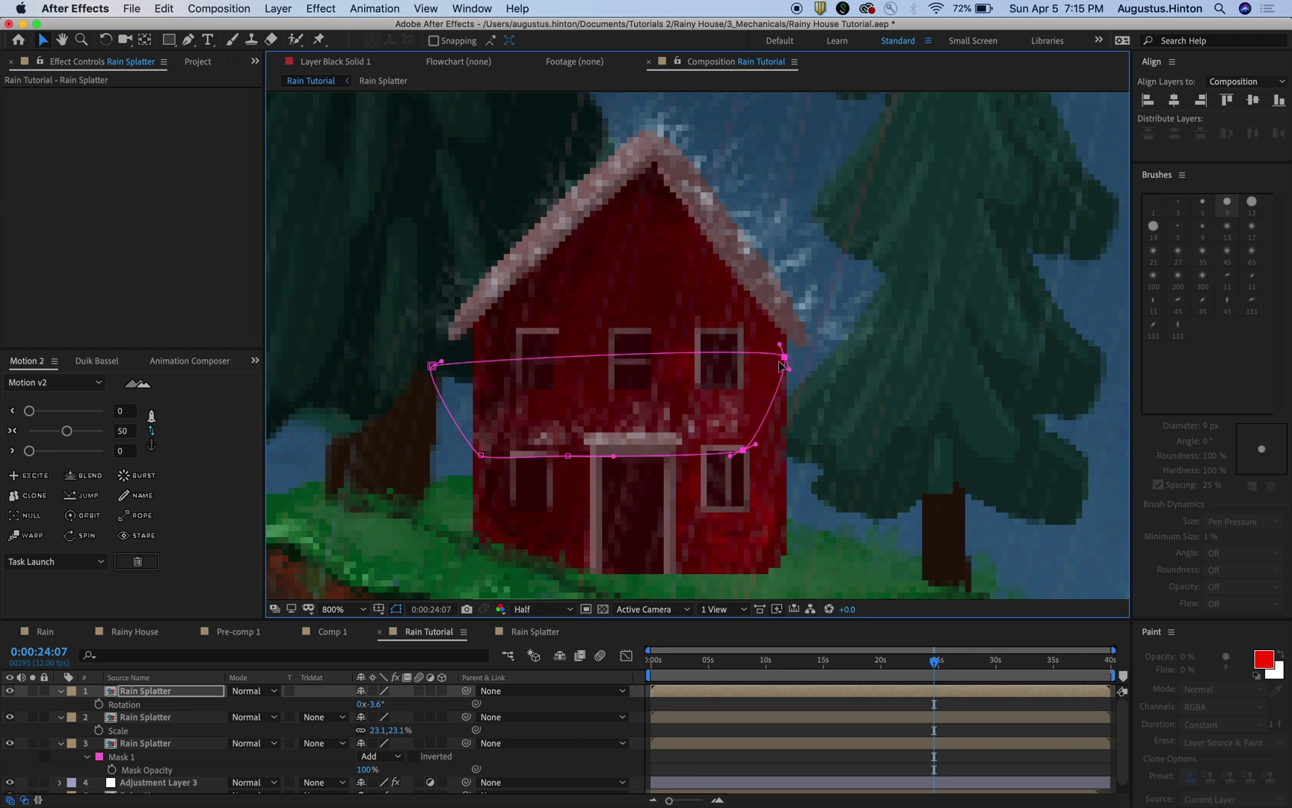
{"action": "left_click_drag", "start_coordinate": [740, 358], "coordinate": [720, 358]}
{"action": "left_click", "coordinate": [485, 450]}
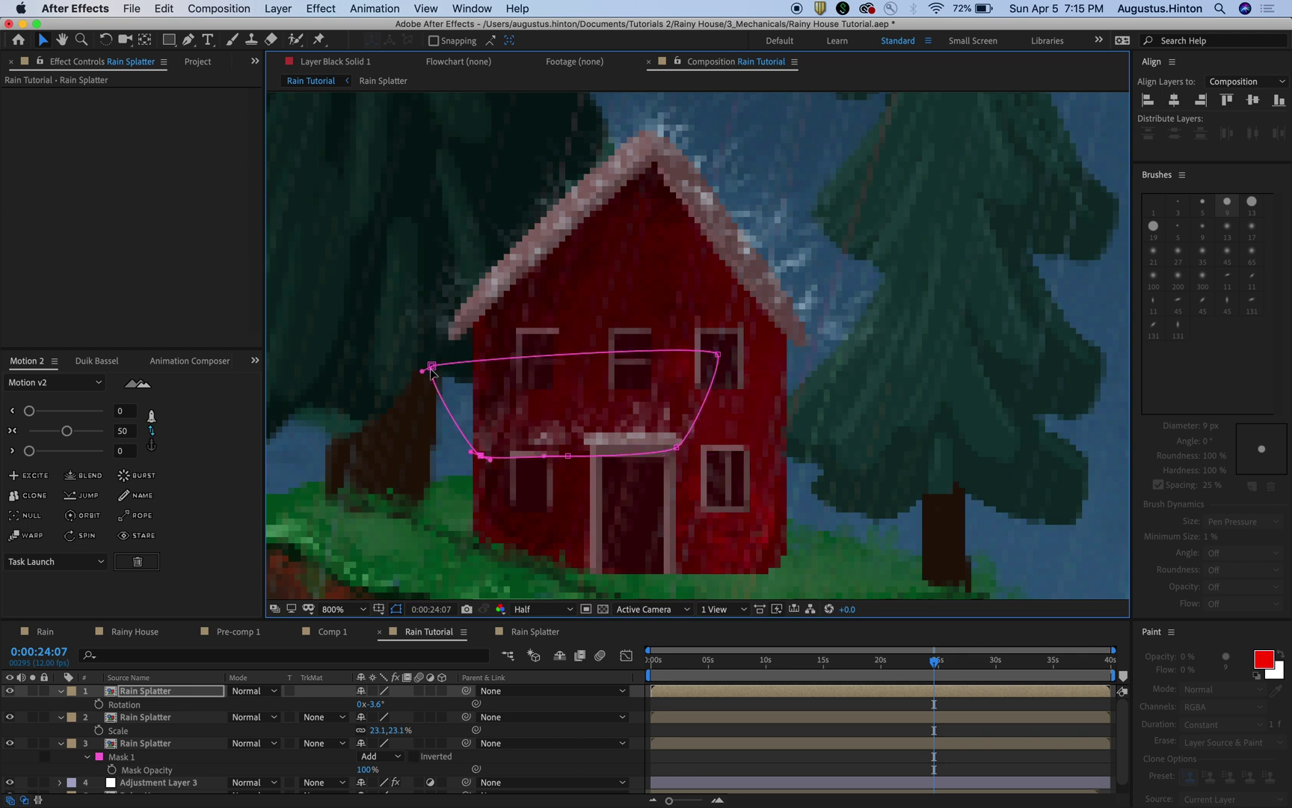
{"action": "left_click_drag", "start_coordinate": [447, 374], "coordinate": [549, 458]}
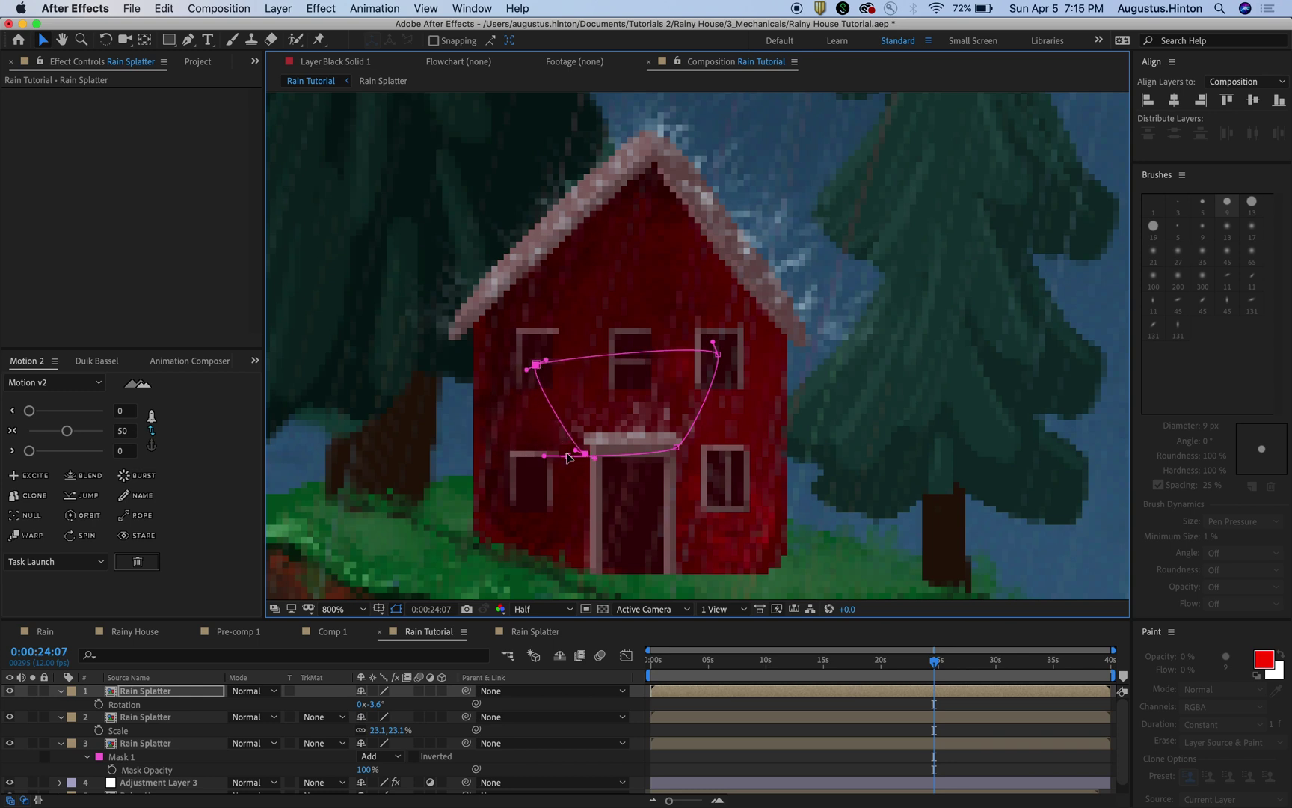
{"action": "left_click", "coordinate": [568, 456]}
{"action": "left_click_drag", "start_coordinate": [586, 452], "coordinate": [591, 448]}
{"action": "left_click_drag", "start_coordinate": [536, 364], "coordinate": [544, 364]}
Preview the door splash on the island, then duplicate that layer again.
{"action": "key", "text": "space"}
{"action": "scroll", "coordinate": [773, 447], "scroll_direction": "down", "scroll_amount": 3}
{"action": "scroll", "coordinate": [923, 542], "scroll_direction": "up", "scroll_amount": 1}
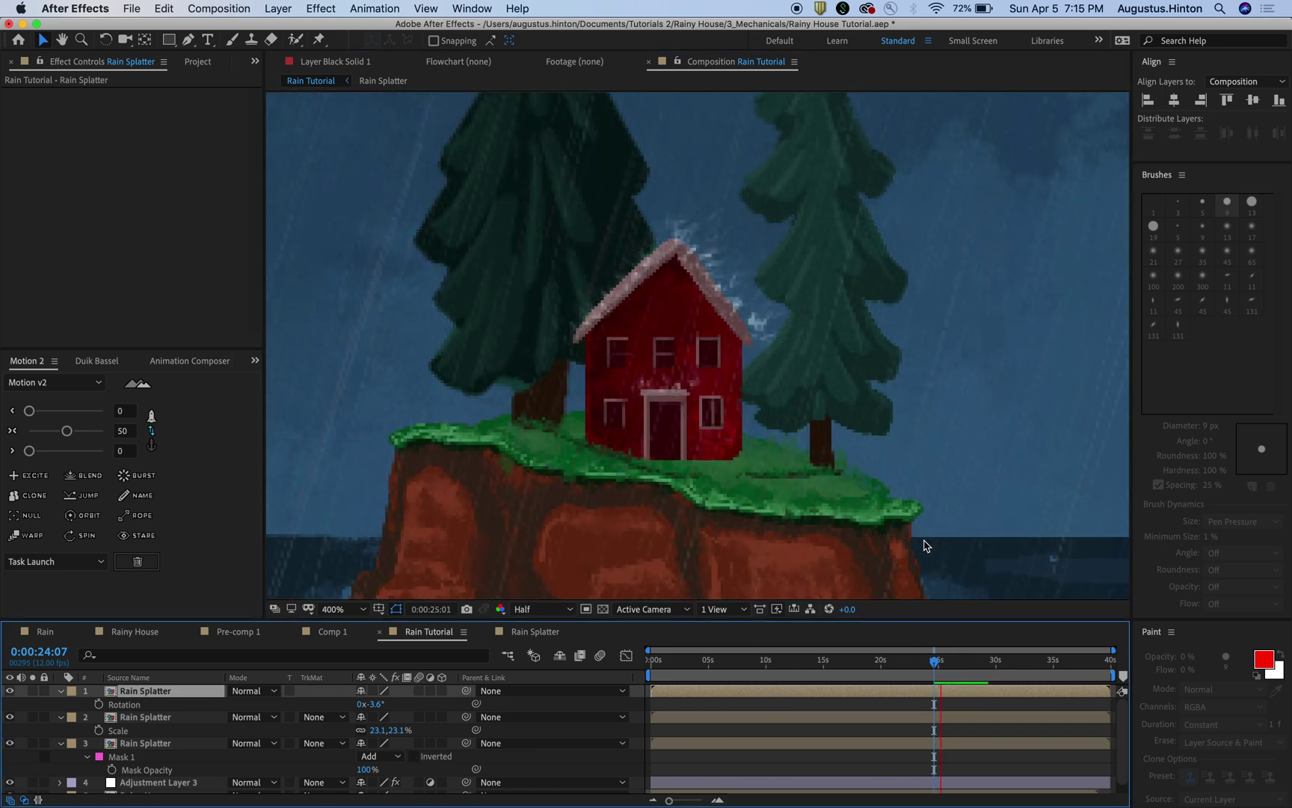
{"action": "scroll", "coordinate": [920, 508], "scroll_direction": "down", "scroll_amount": 2}
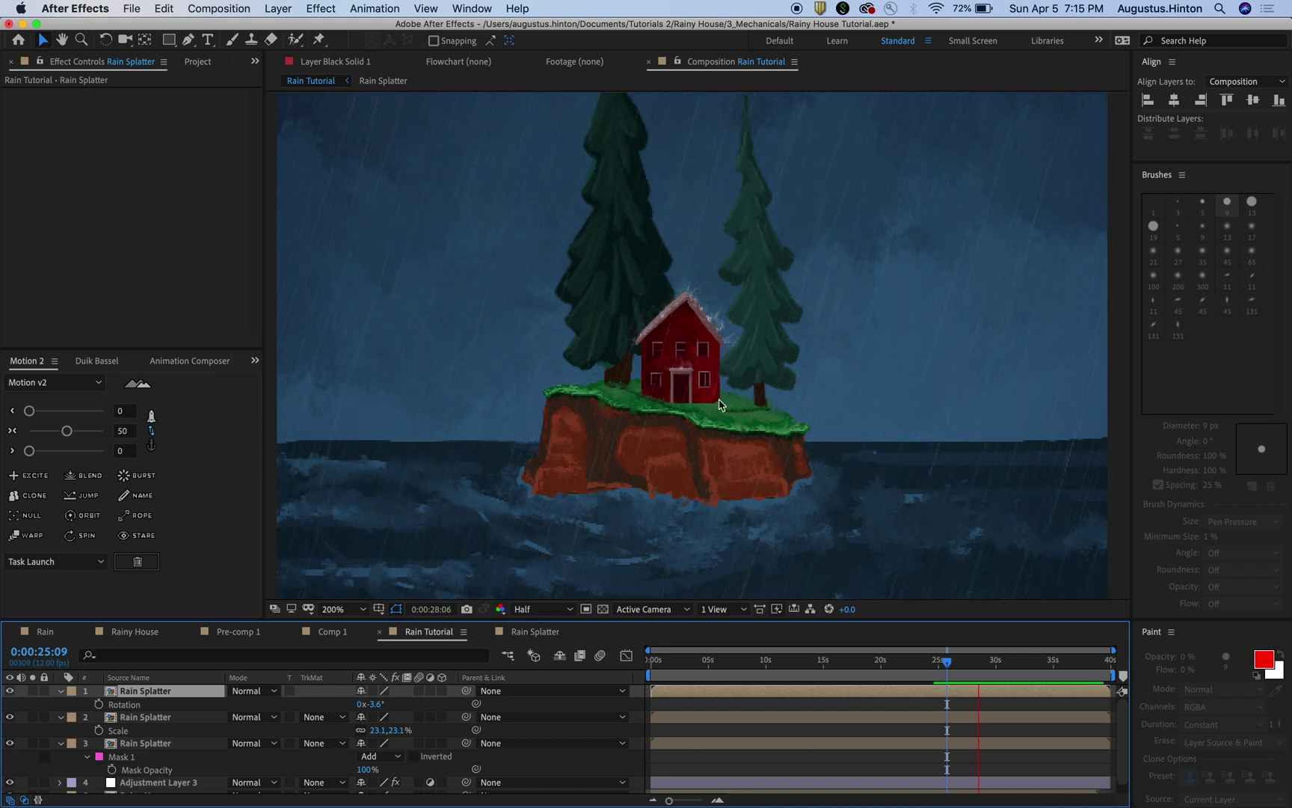
{"action": "scroll", "coordinate": [707, 390], "scroll_direction": "up", "scroll_amount": 1}
{"action": "left_click_drag", "start_coordinate": [739, 472], "coordinate": [814, 496]}
{"action": "scroll", "coordinate": [830, 480], "scroll_direction": "down", "scroll_amount": 1}
{"action": "scroll", "coordinate": [777, 419], "scroll_direction": "up", "scroll_amount": 1}
{"action": "scroll", "coordinate": [724, 341], "scroll_direction": "up", "scroll_amount": 1}
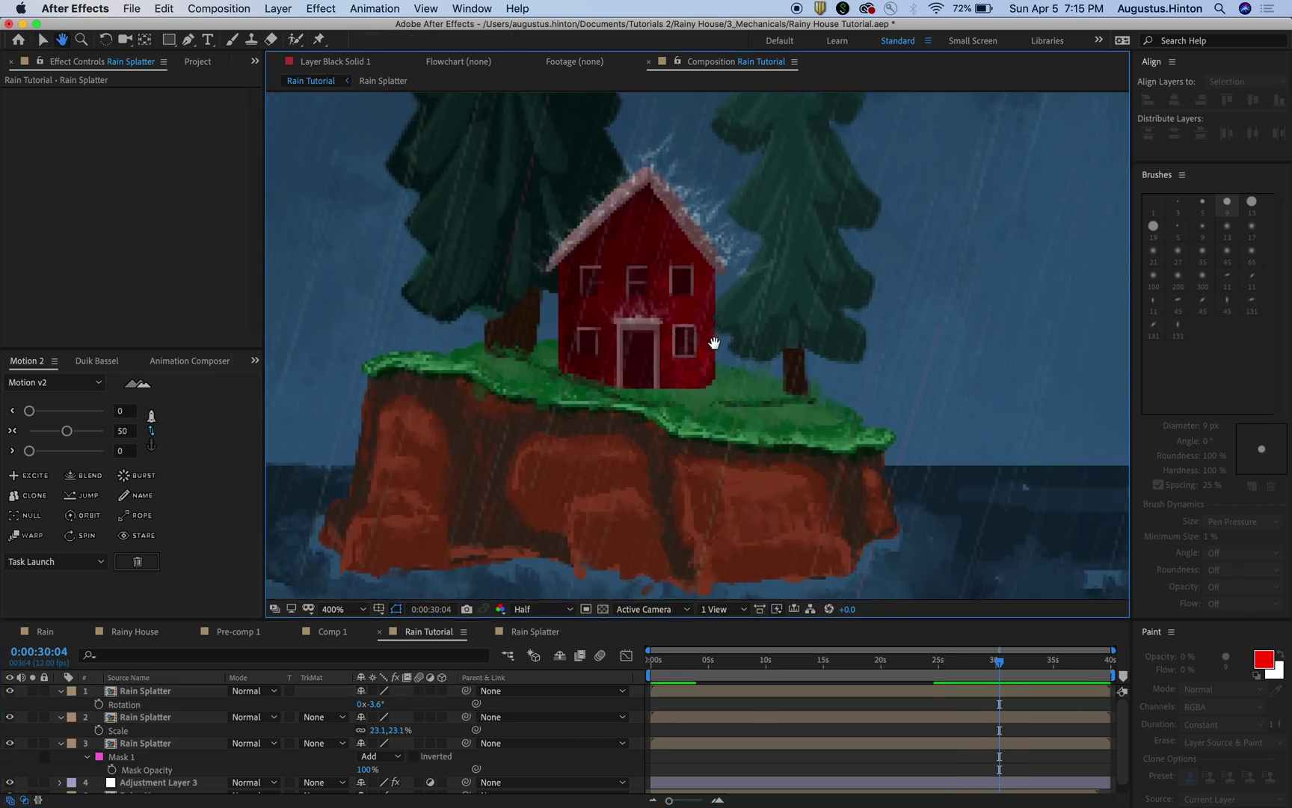
{"action": "left_click", "coordinate": [160, 747]}
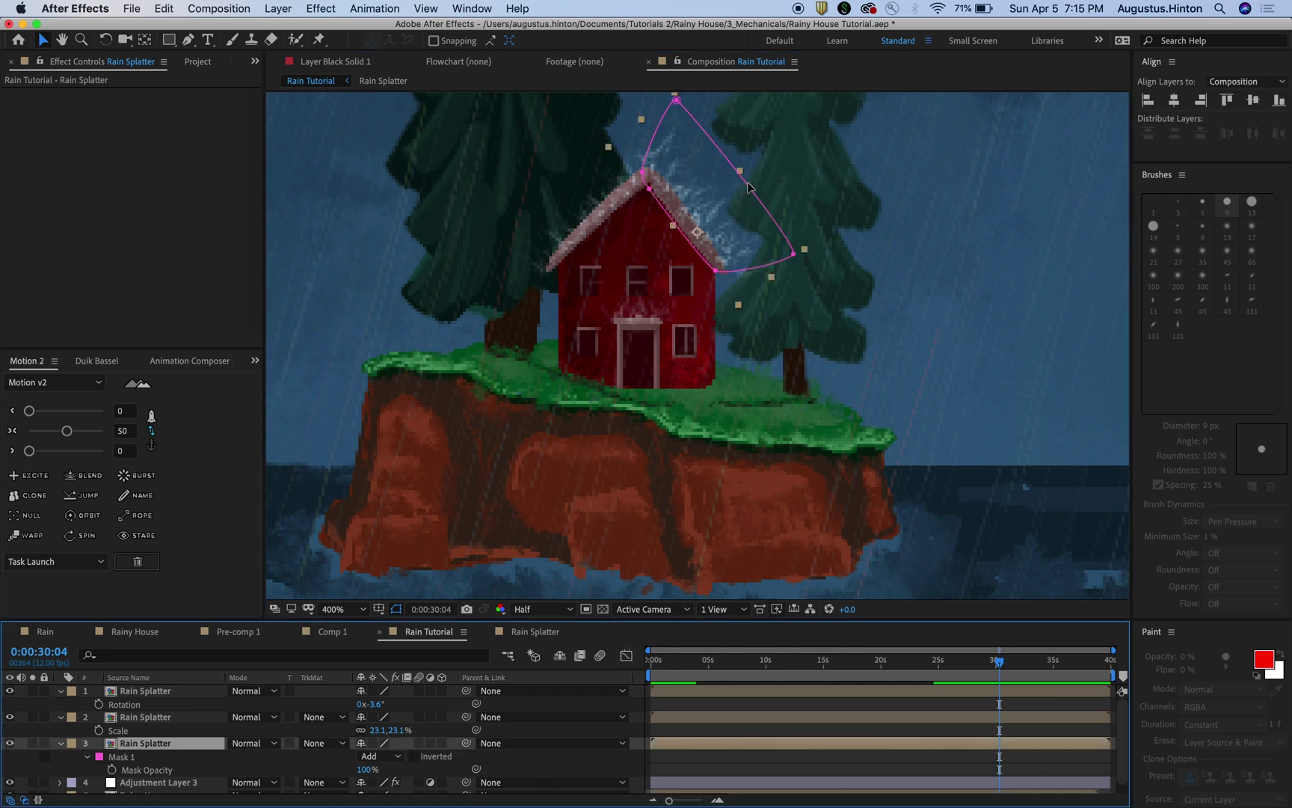
{"action": "key", "text": "super+d"}
Move the copied splash onto the house front and reset its rotation to 0°.
{"action": "left_click_drag", "start_coordinate": [709, 238], "coordinate": [636, 413]}
{"action": "key", "text": "r"}
{"action": "left_click", "coordinate": [400, 733]}
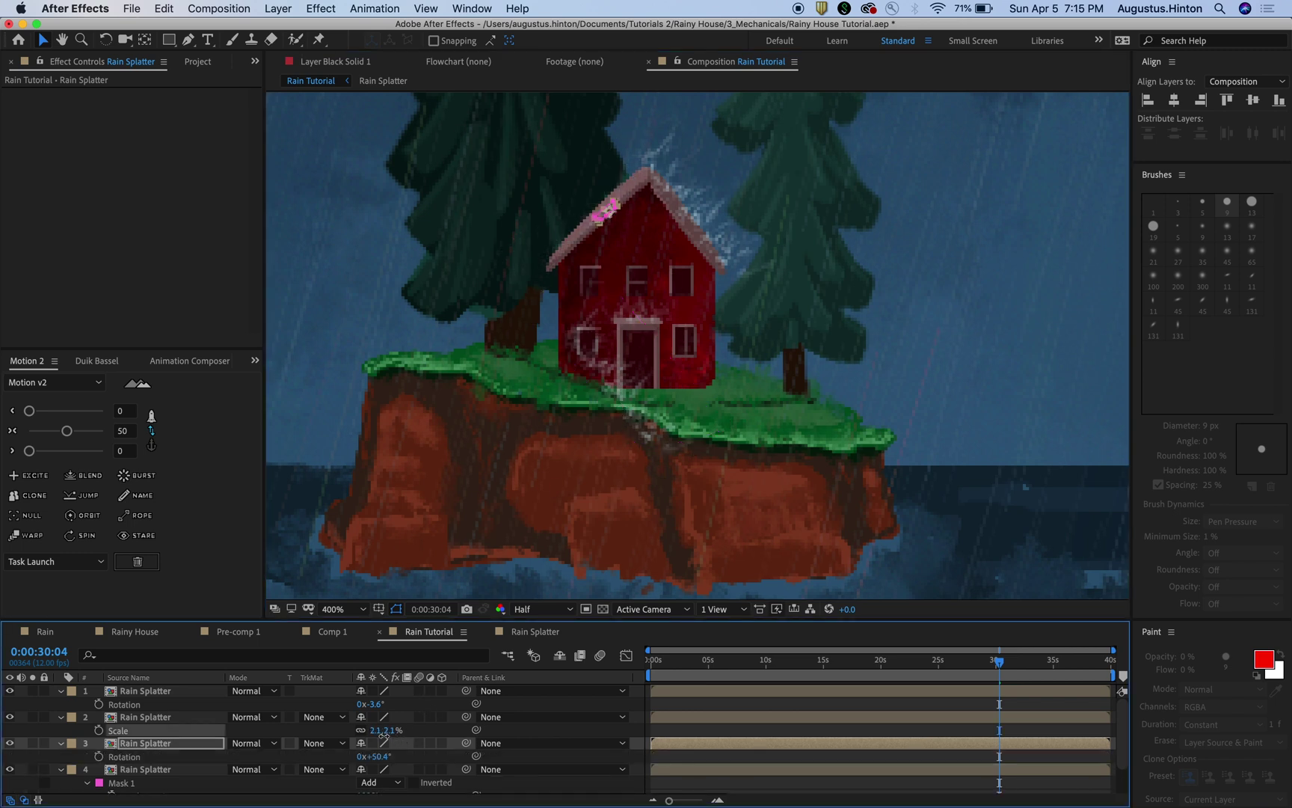
{"action": "left_click", "coordinate": [397, 742]}
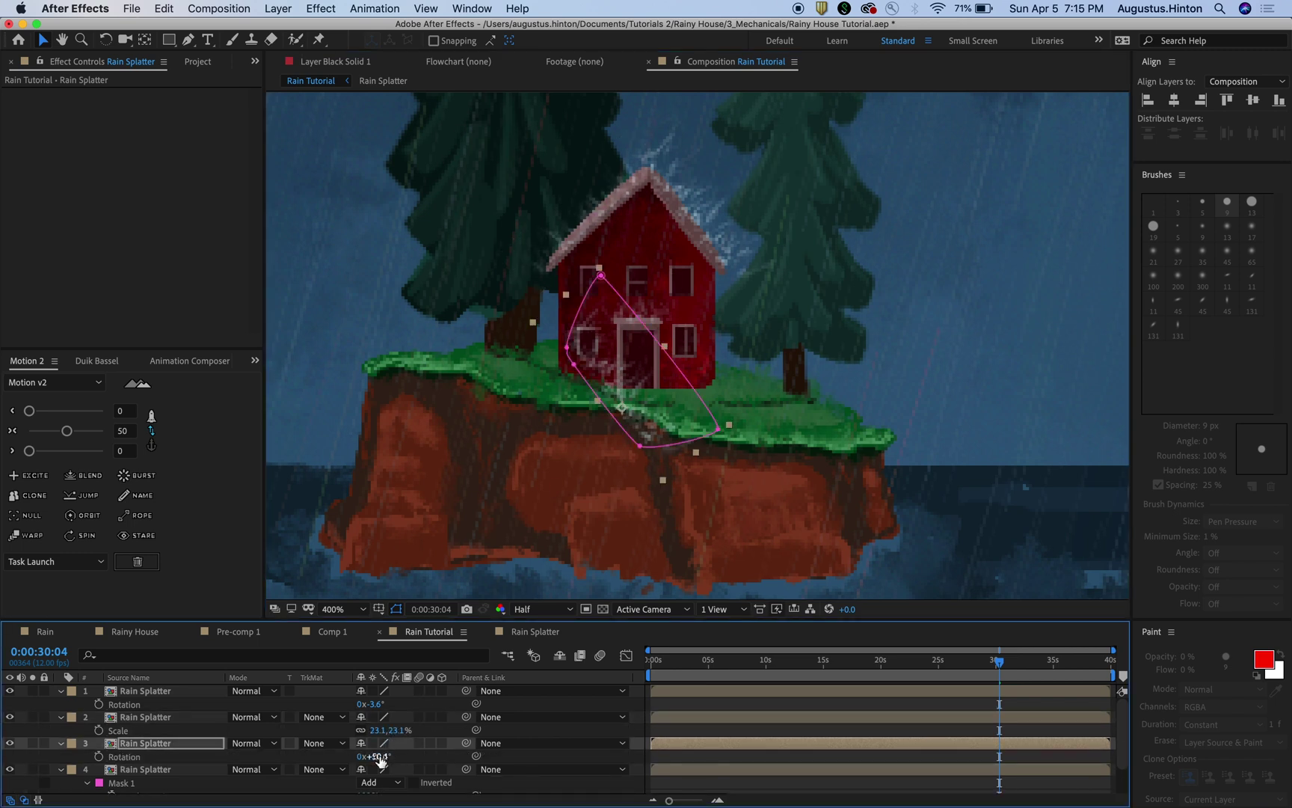
{"action": "mouse_move", "coordinate": [379, 761]}
{"action": "left_mouse_down"}
{"action": "mouse_move", "coordinate": [366, 760]}
{"action": "mouse_move", "coordinate": [380, 759]}
{"action": "left_mouse_up"}
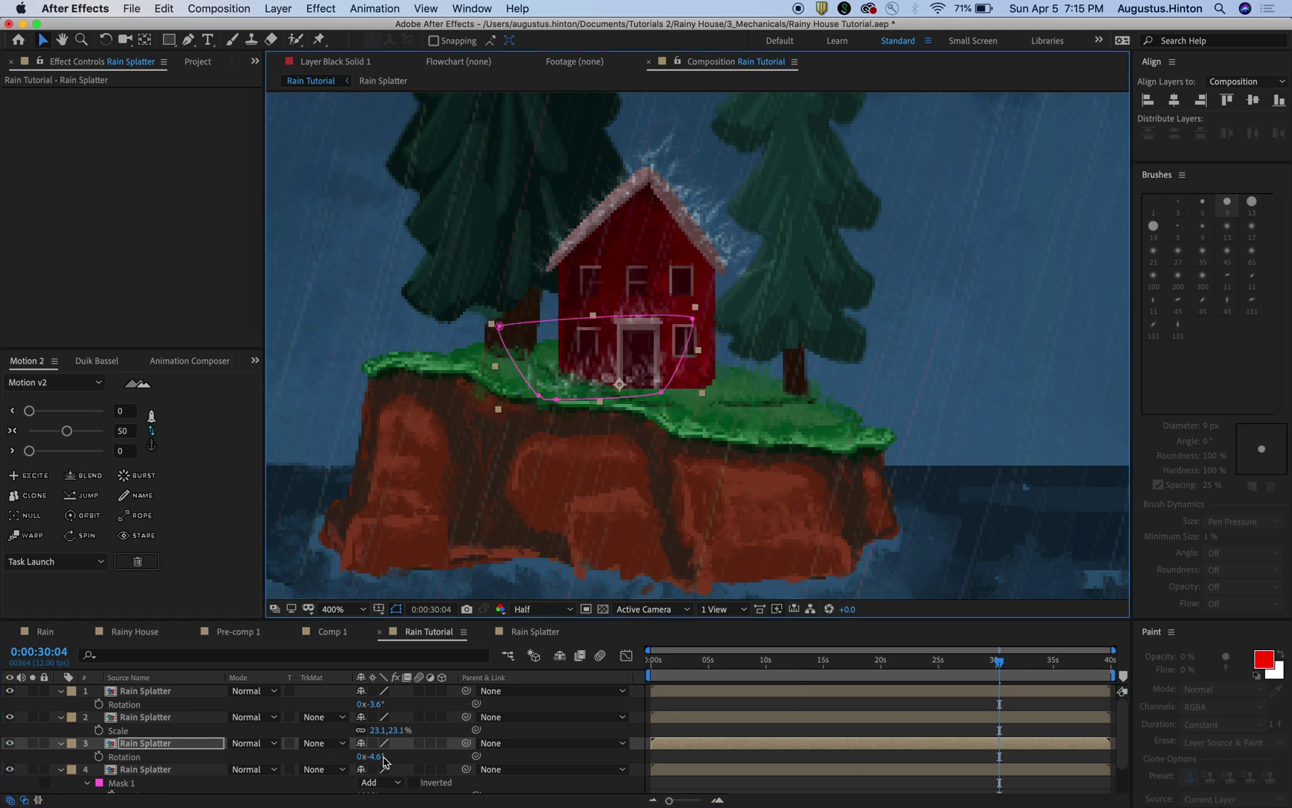
{"action": "left_click", "coordinate": [382, 758]}
{"action": "type", "text": "0"}
{"action": "key", "text": "Return"}
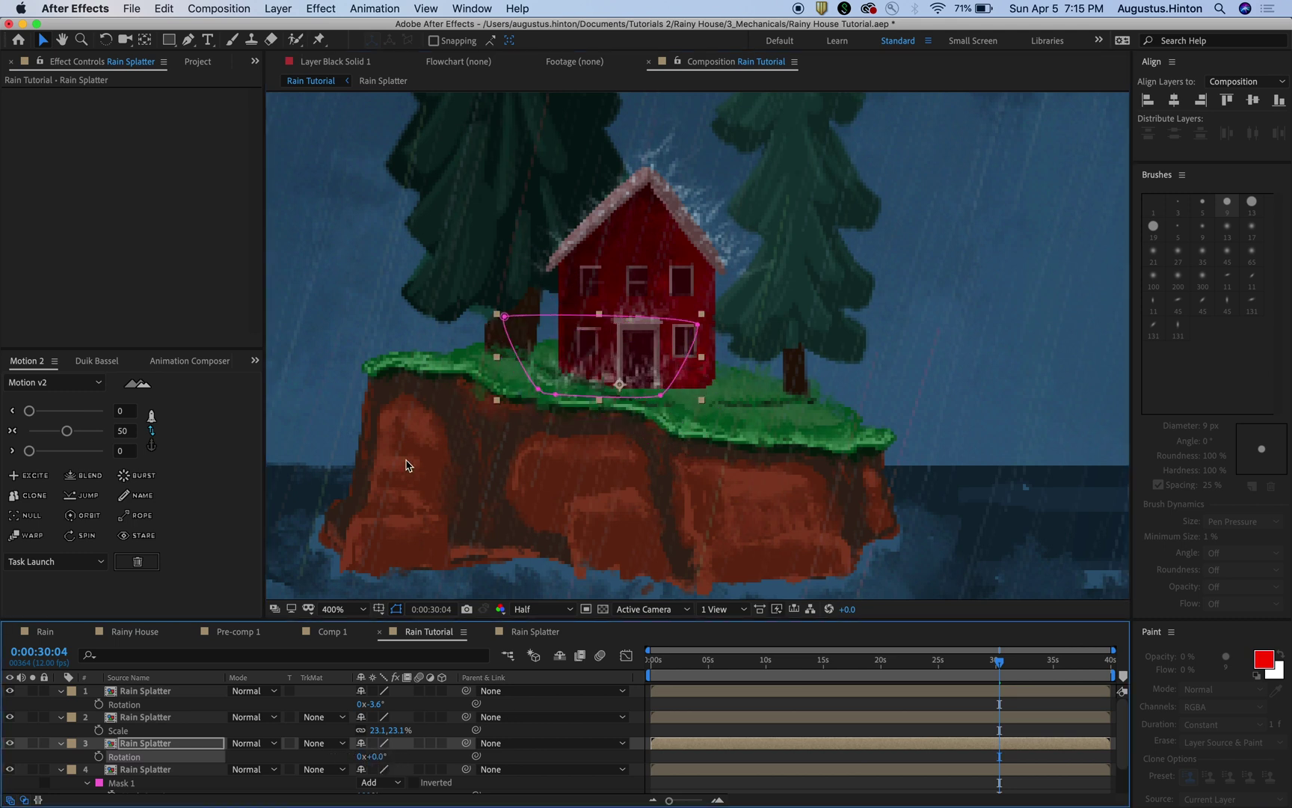
Delete the copy's Mask 1 and nudge the unmasked splash upward.
{"action": "key", "text": "m"}
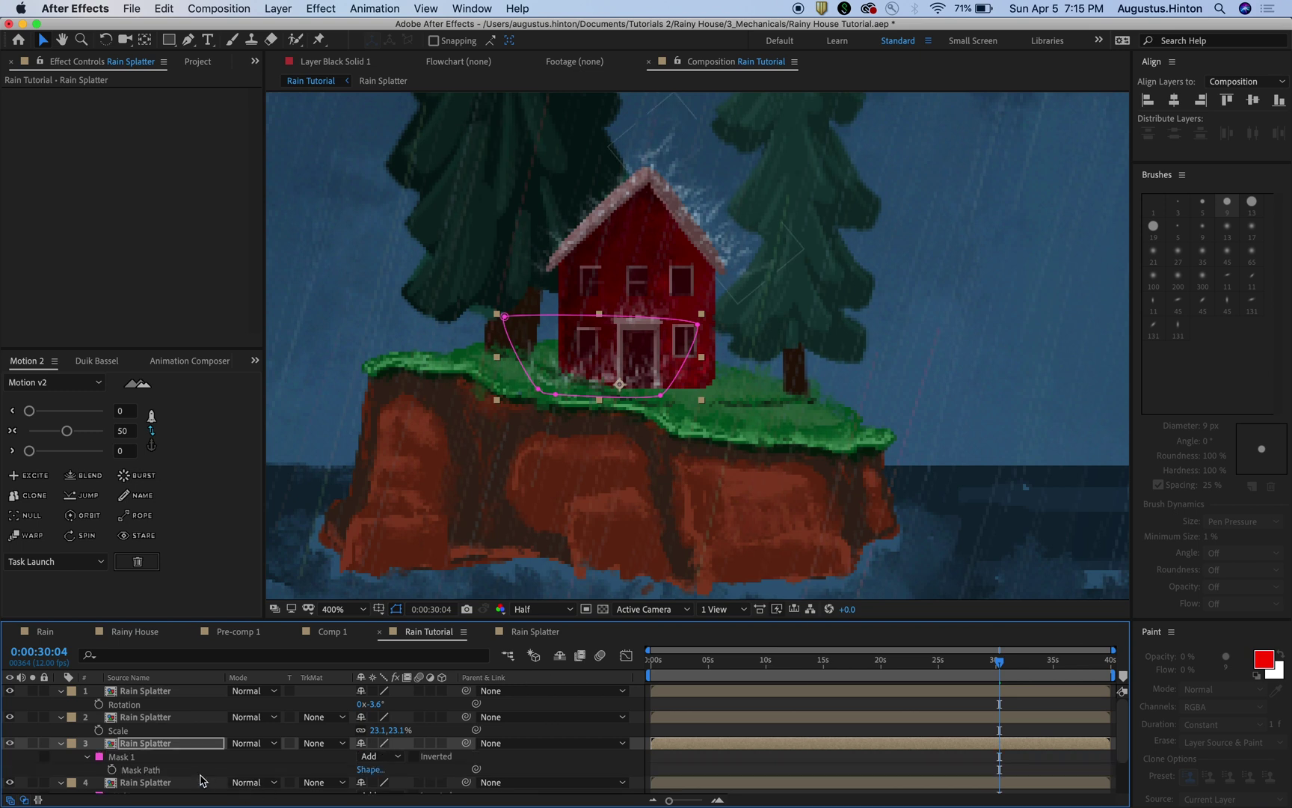
{"action": "left_click", "coordinate": [142, 765]}
{"action": "key", "text": "Delete"}
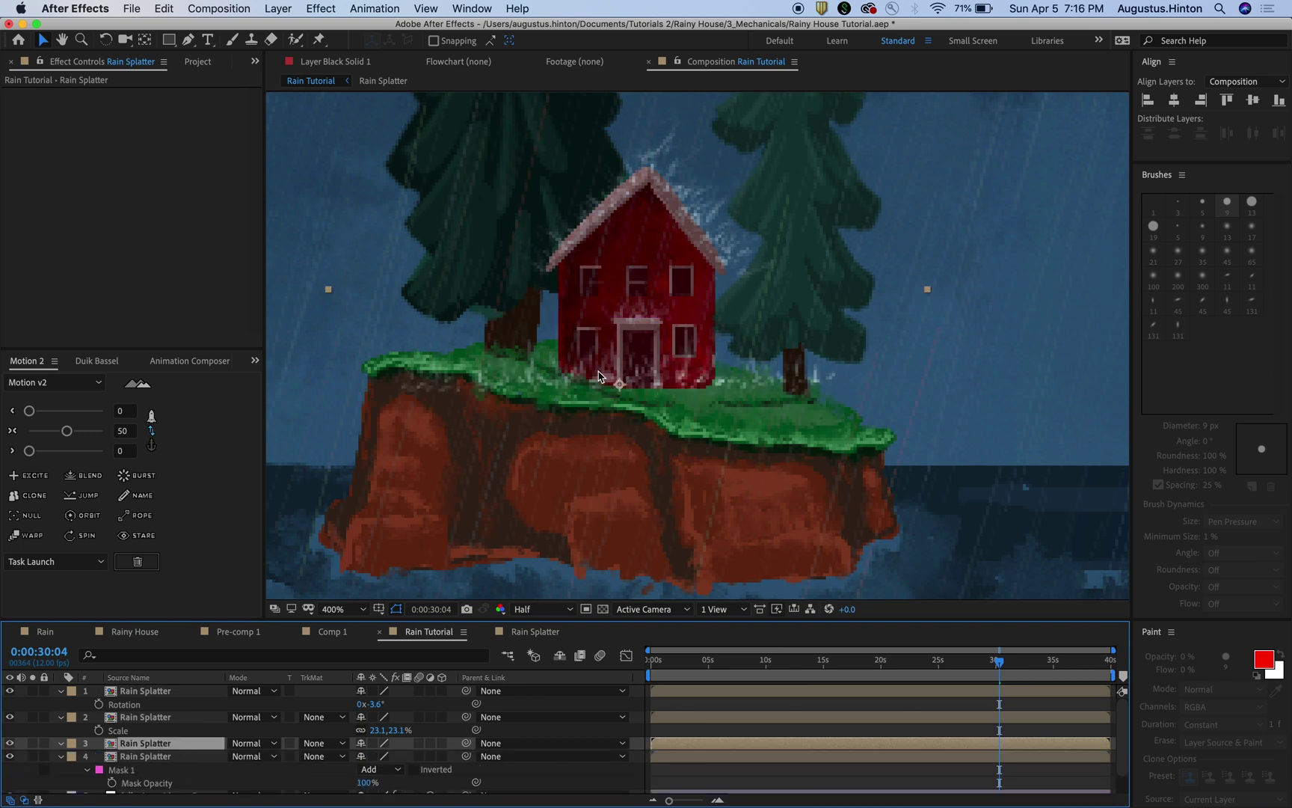
{"action": "left_click_drag", "start_coordinate": [623, 393], "coordinate": [623, 360]}
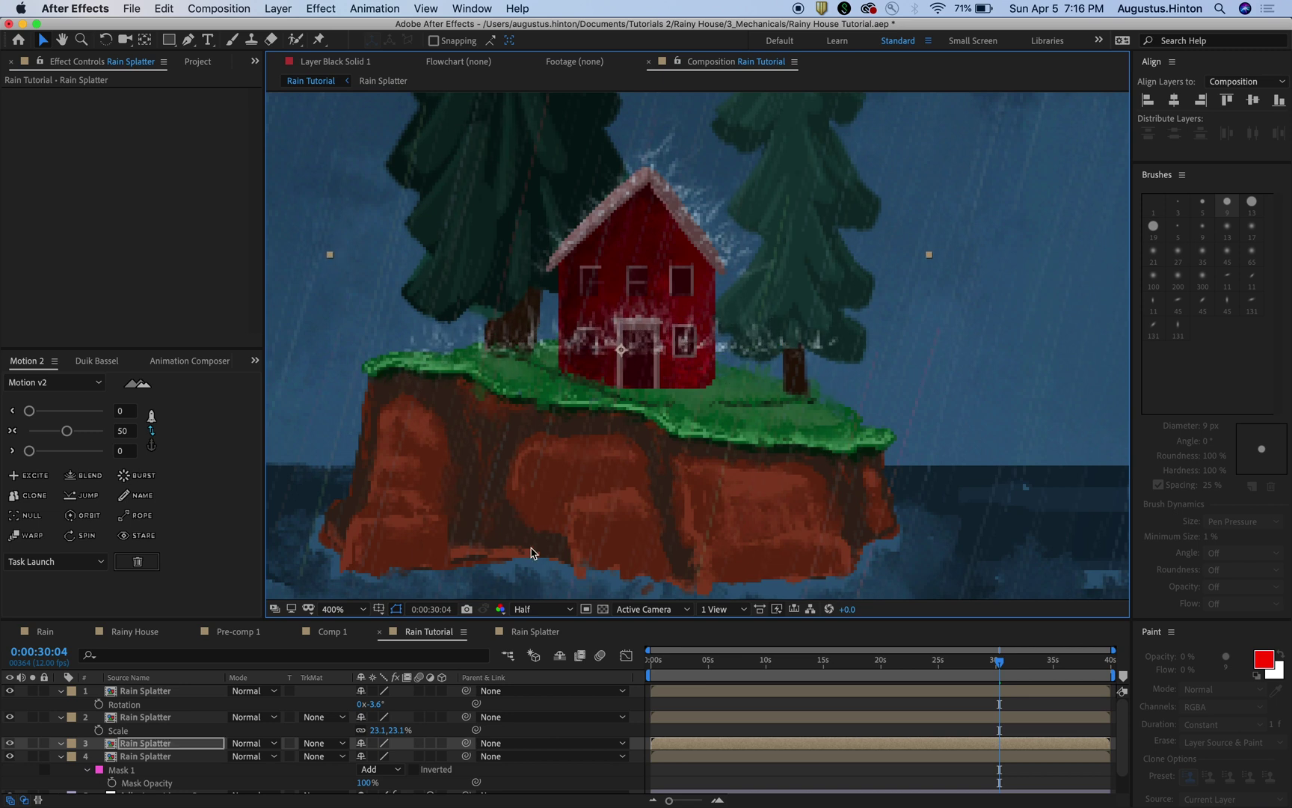
Scale the splash to 45%, set it along the grass edge, and save the project.
{"action": "key", "text": "s"}
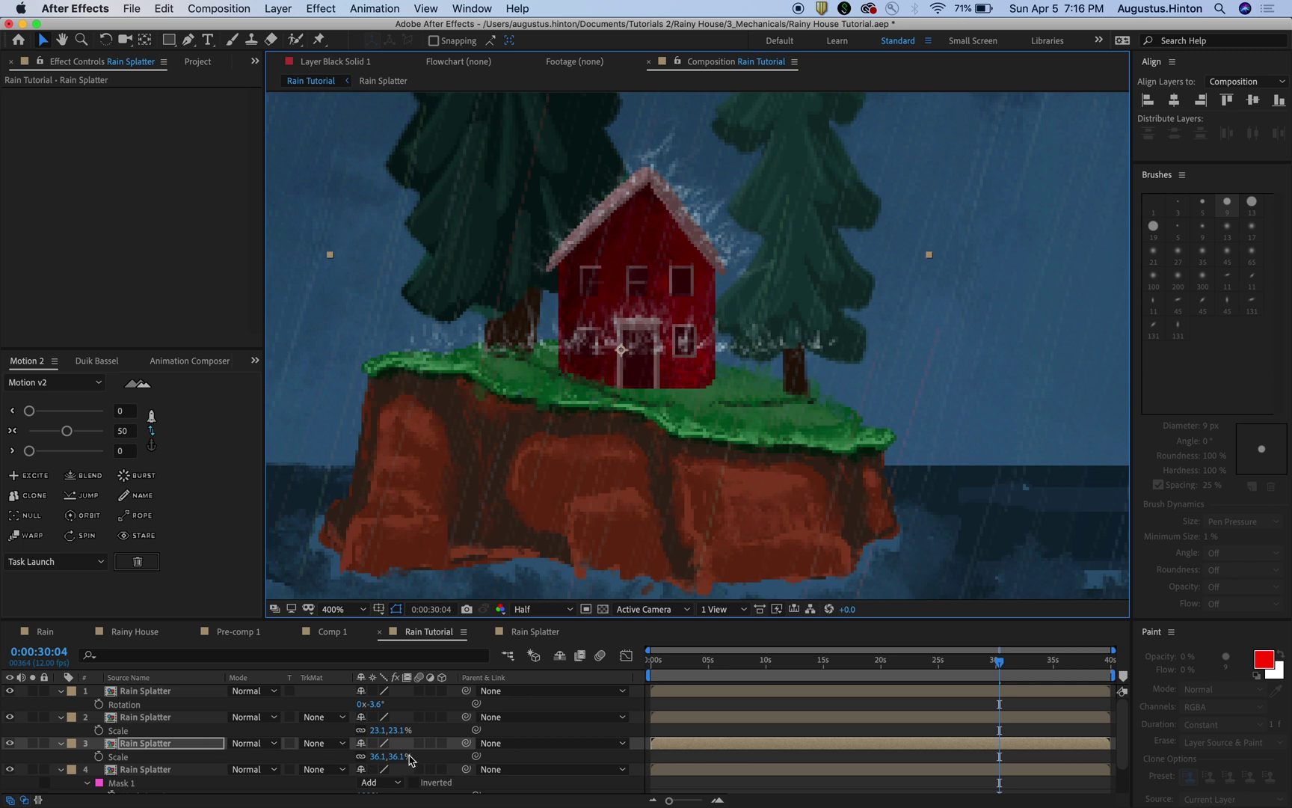
{"action": "left_click_drag", "start_coordinate": [409, 760], "coordinate": [455, 747]}
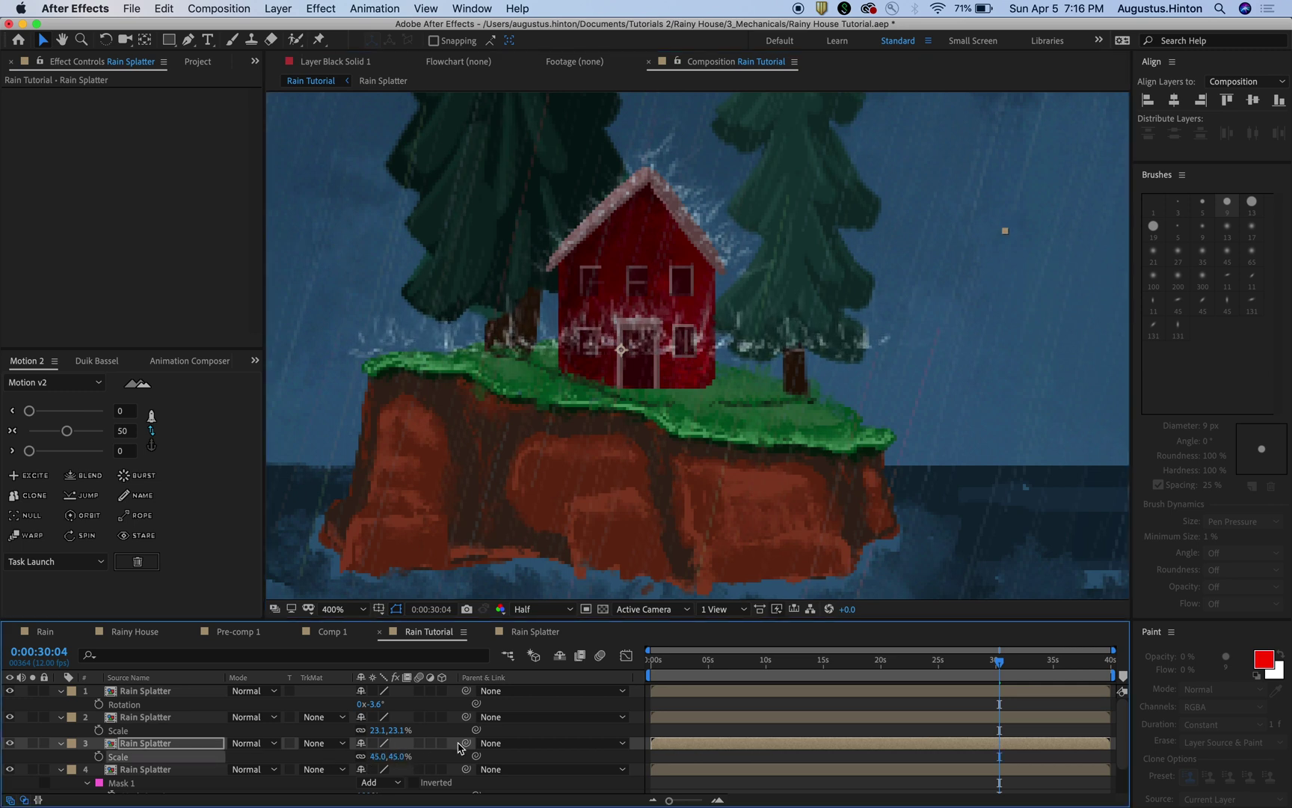
{"action": "mouse_move", "coordinate": [625, 355]}
{"action": "left_mouse_down"}
{"action": "mouse_move", "coordinate": [636, 409]}
{"action": "mouse_move", "coordinate": [633, 367]}
{"action": "left_mouse_up"}
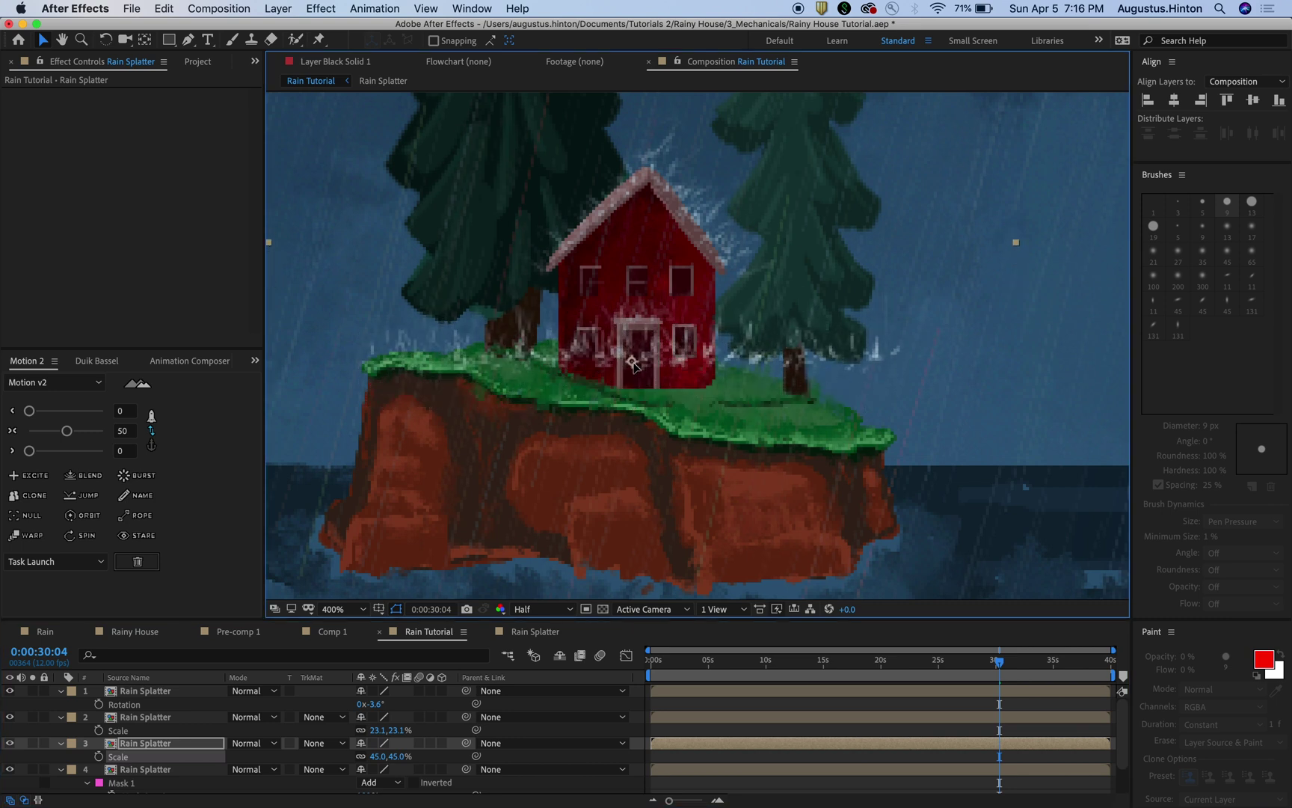
{"action": "left_click_drag", "start_coordinate": [636, 371], "coordinate": [634, 407]}
{"action": "key", "text": "super+s"}
{"action": "left_click", "coordinate": [754, 736]}
At 0:00:02:02, apply Distort > Mesh Warp to the third Rain Splatter layer, undoing a test drag.
{"action": "key", "text": "Home"}
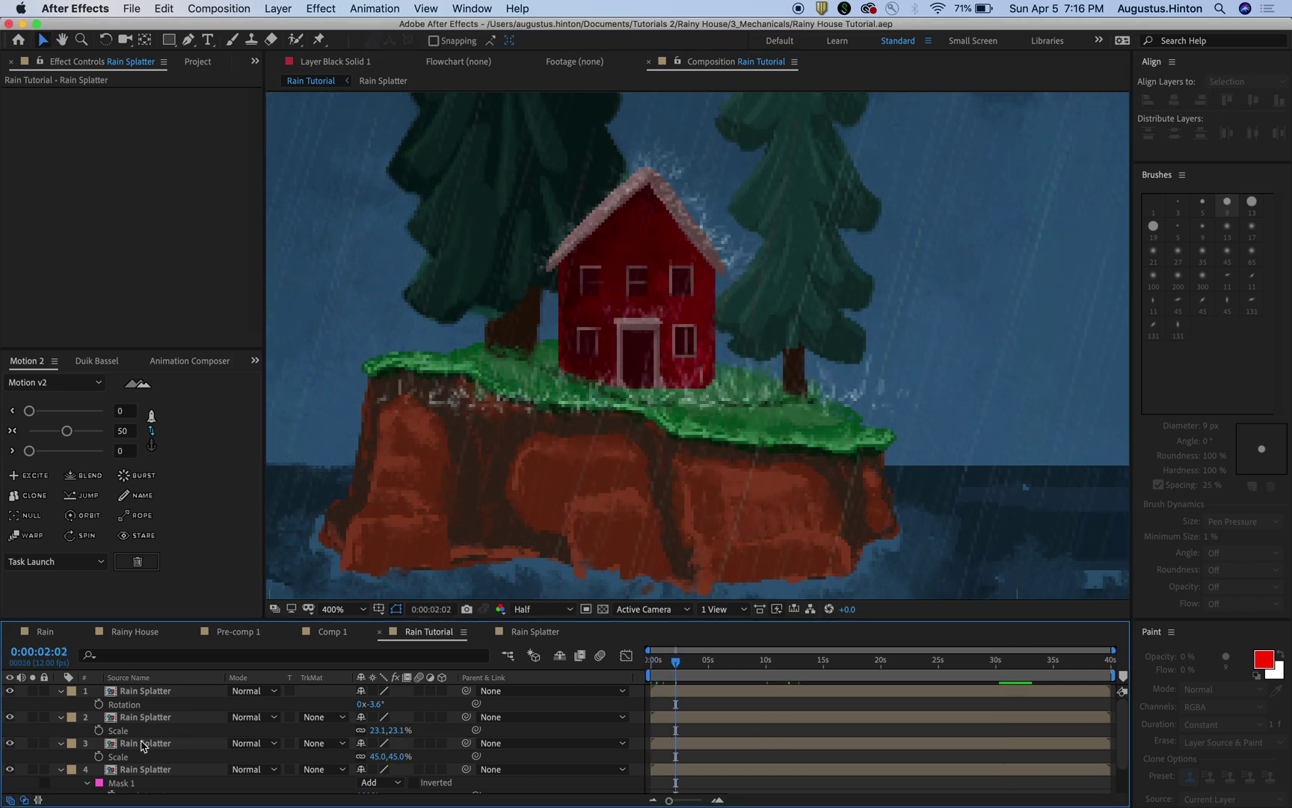
{"action": "left_click", "coordinate": [143, 743]}
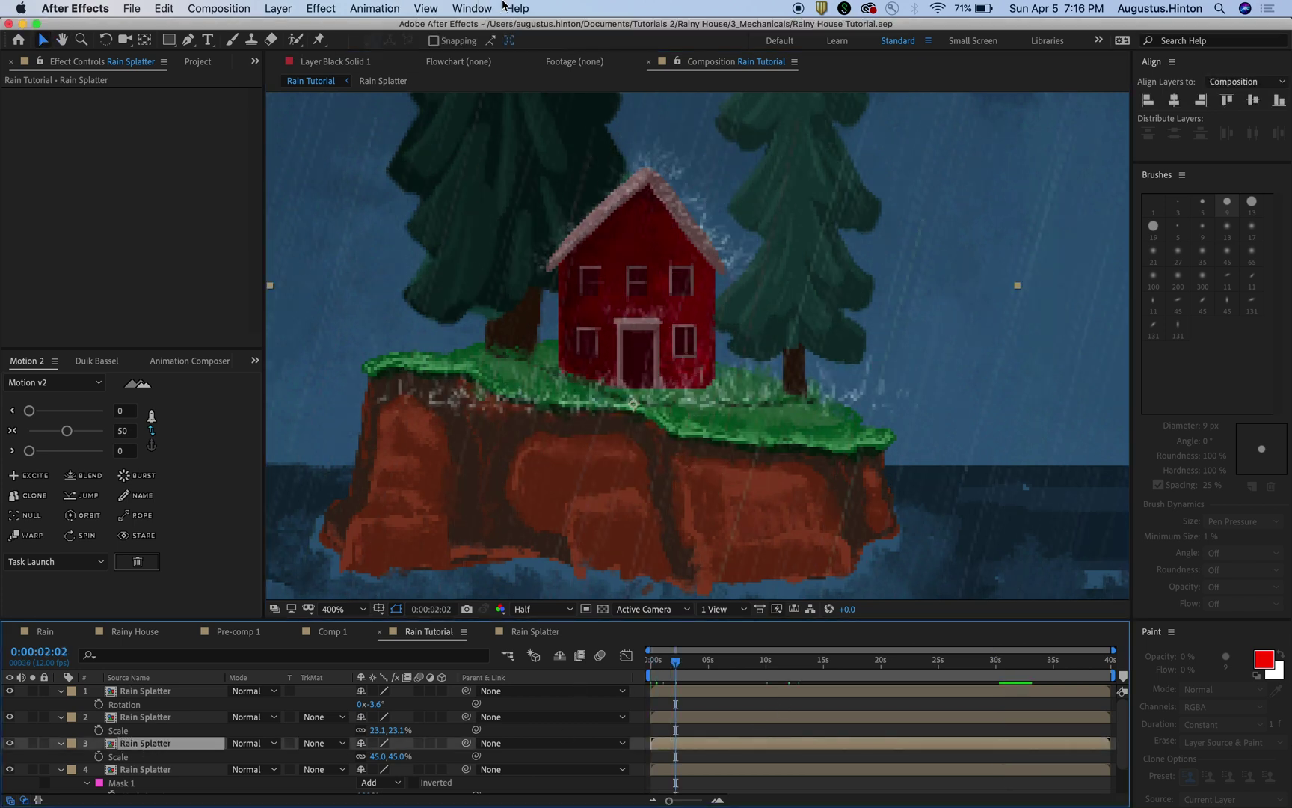
{"action": "left_click", "coordinate": [515, 8]}
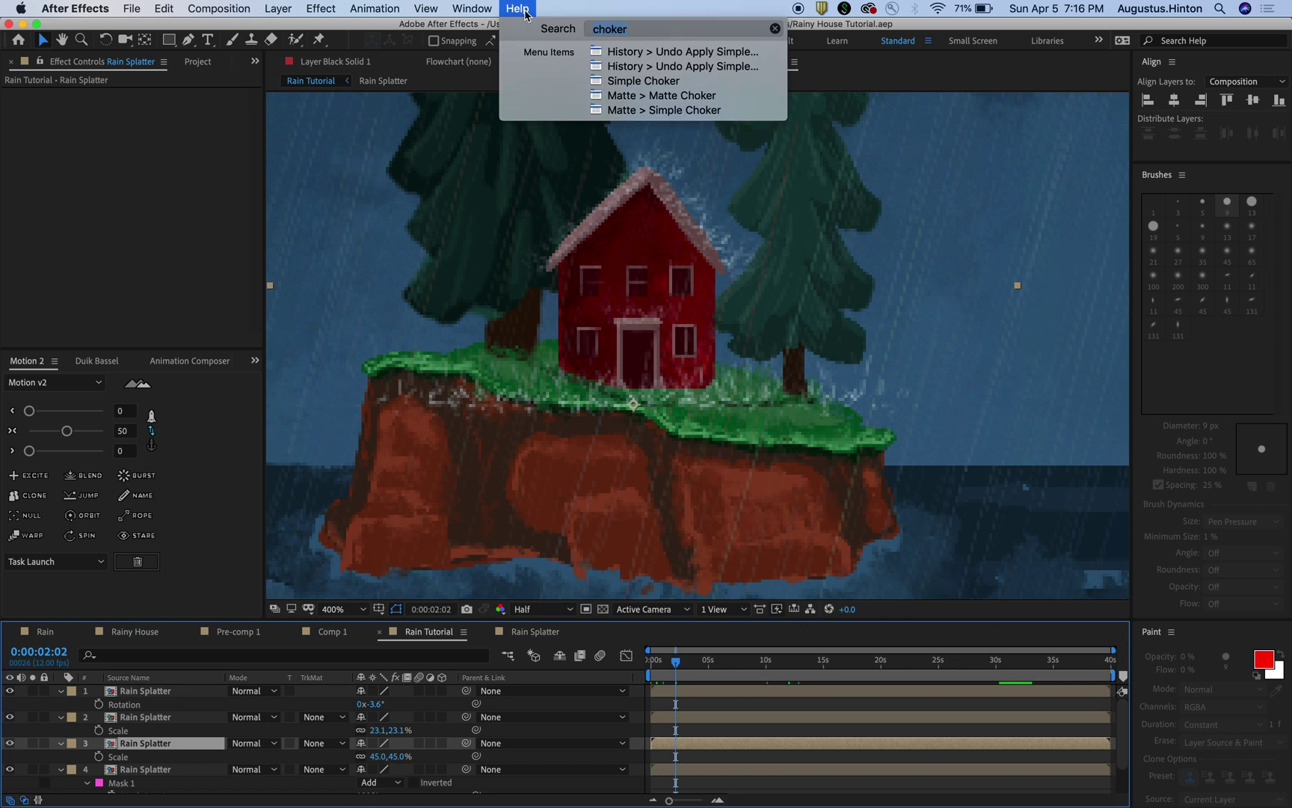
{"action": "type", "text": "warp"}
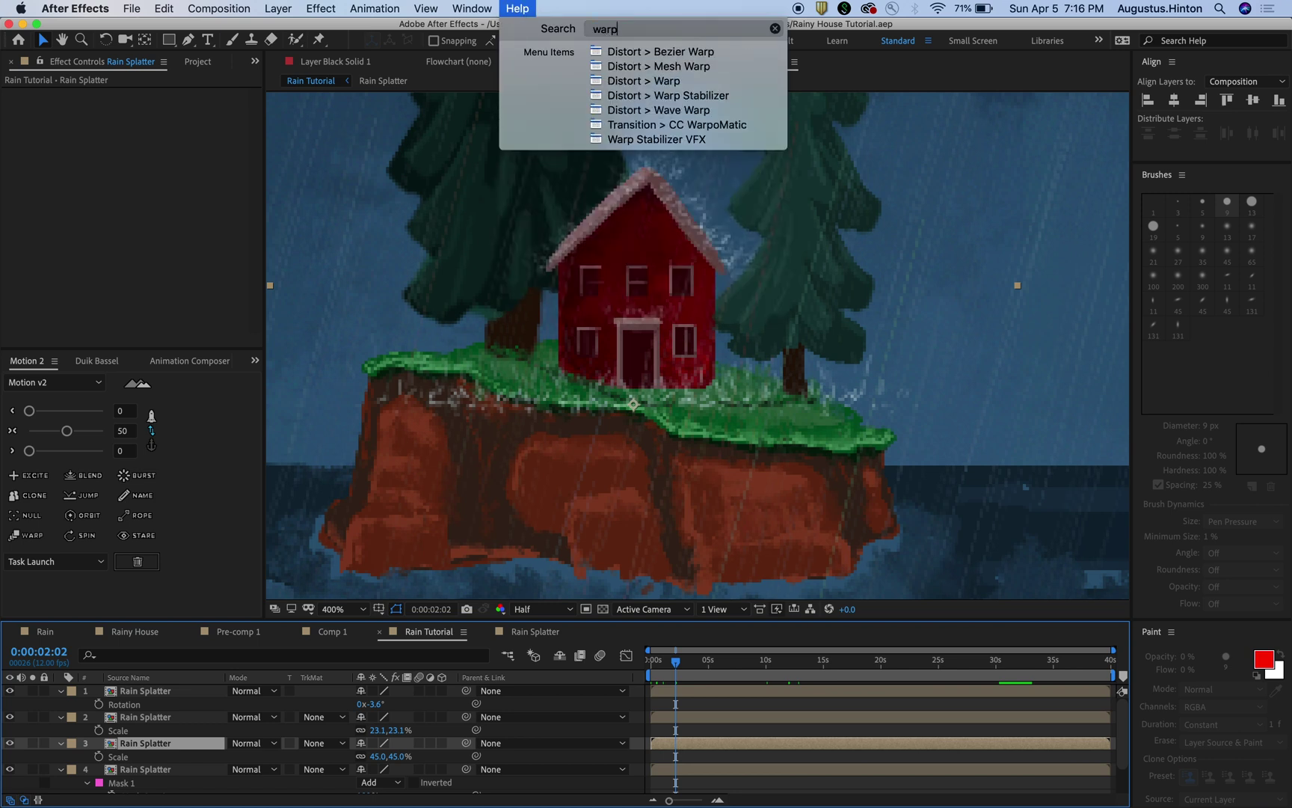
{"action": "left_click", "coordinate": [526, 15]}
{"action": "left_click", "coordinate": [523, 9]}
{"action": "left_click", "coordinate": [657, 69]}
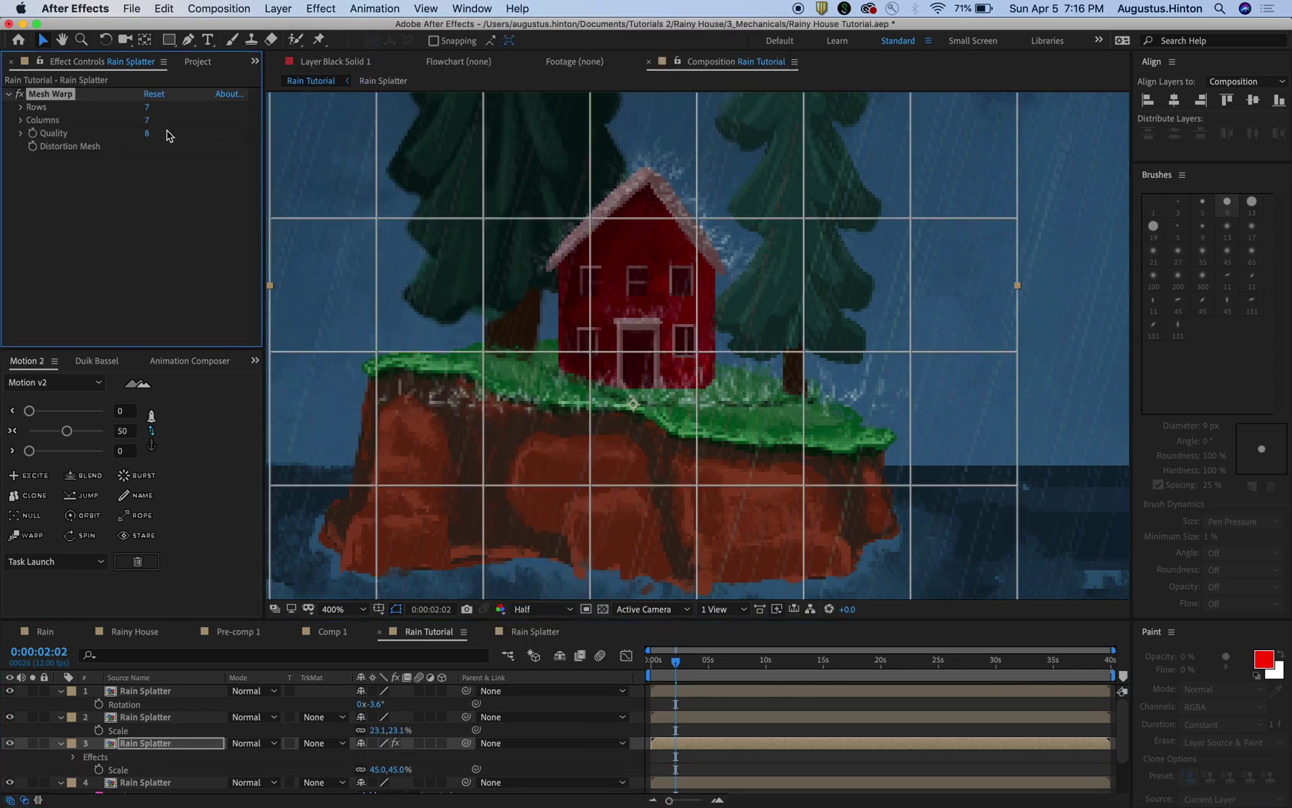
{"action": "left_click_drag", "start_coordinate": [590, 351], "coordinate": [561, 381]}
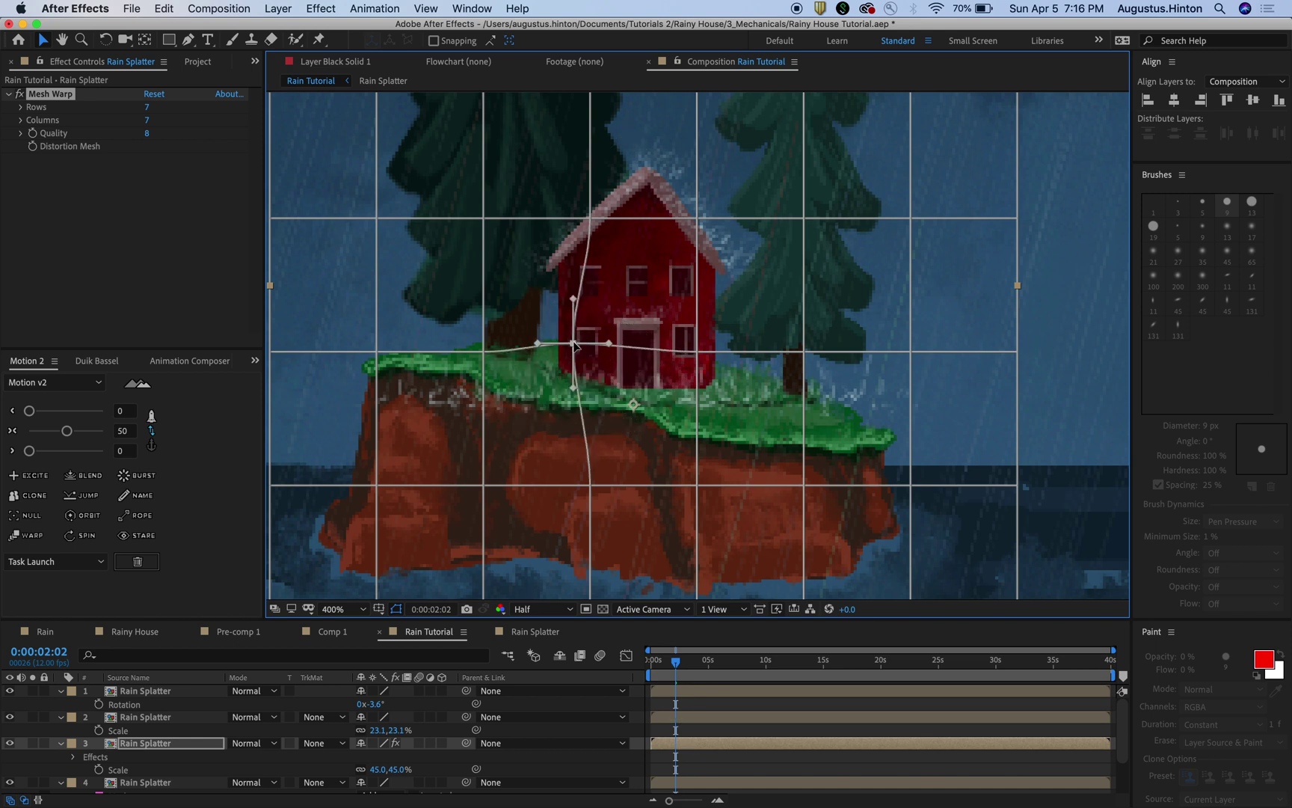
{"action": "key", "text": "super+z"}
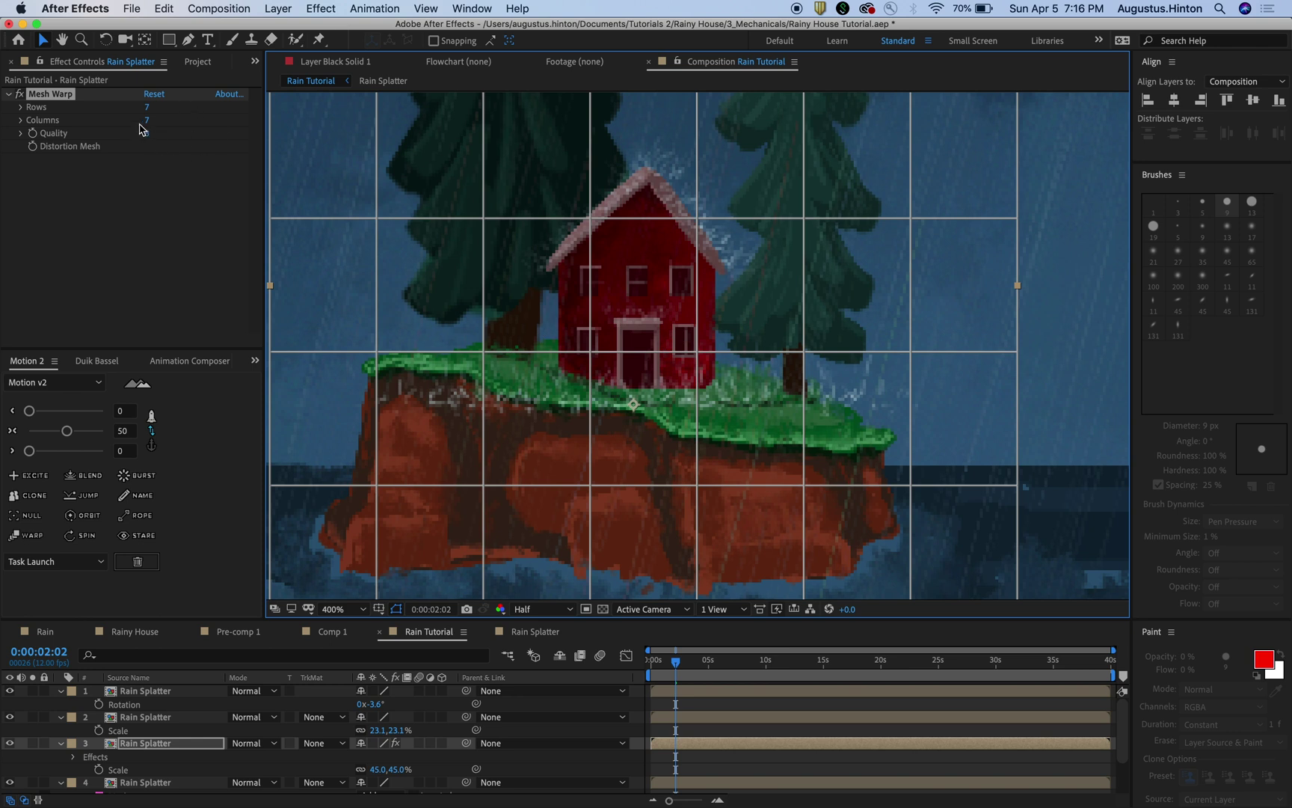
Scrub Mesh Warp Rows to 8 and Columns to 8 in Effect Controls.
{"action": "left_click_drag", "start_coordinate": [147, 126], "coordinate": [99, 124]}
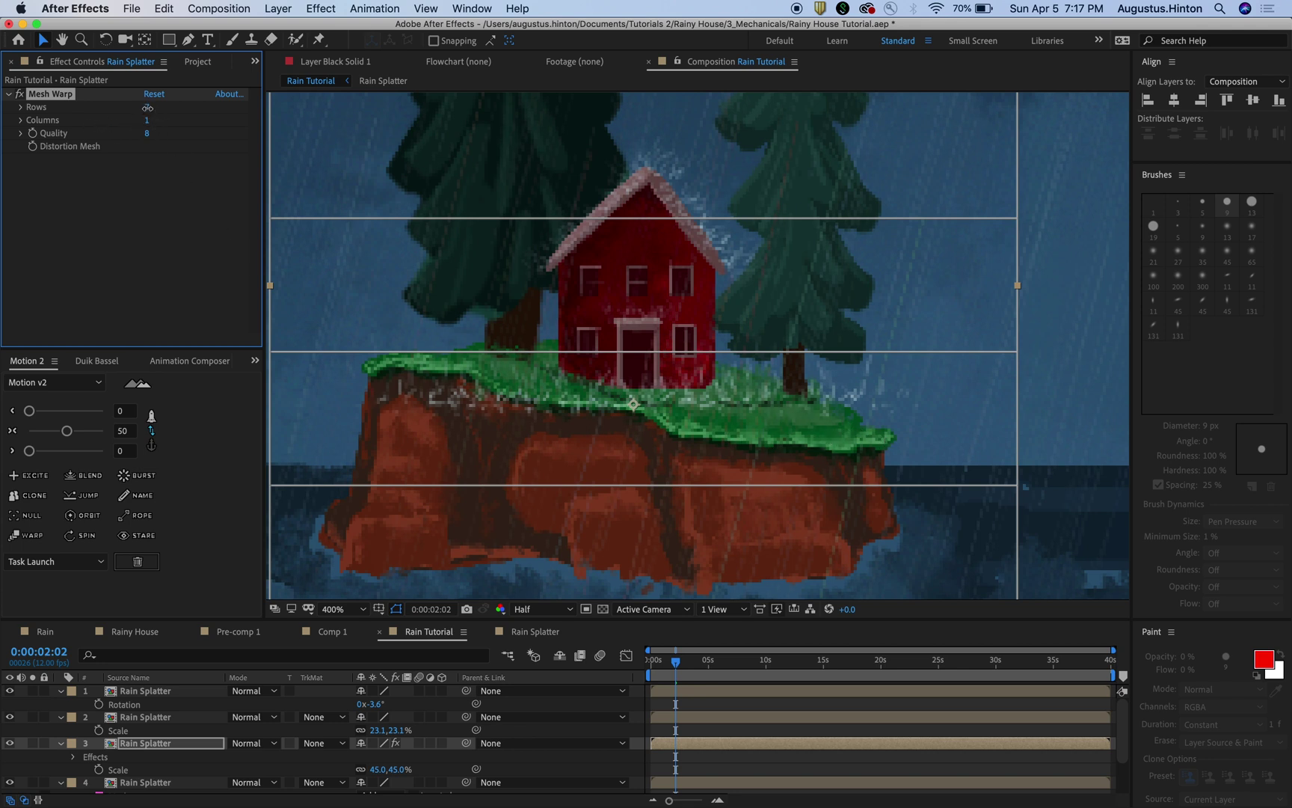
{"action": "left_click_drag", "start_coordinate": [149, 107], "coordinate": [152, 105]}
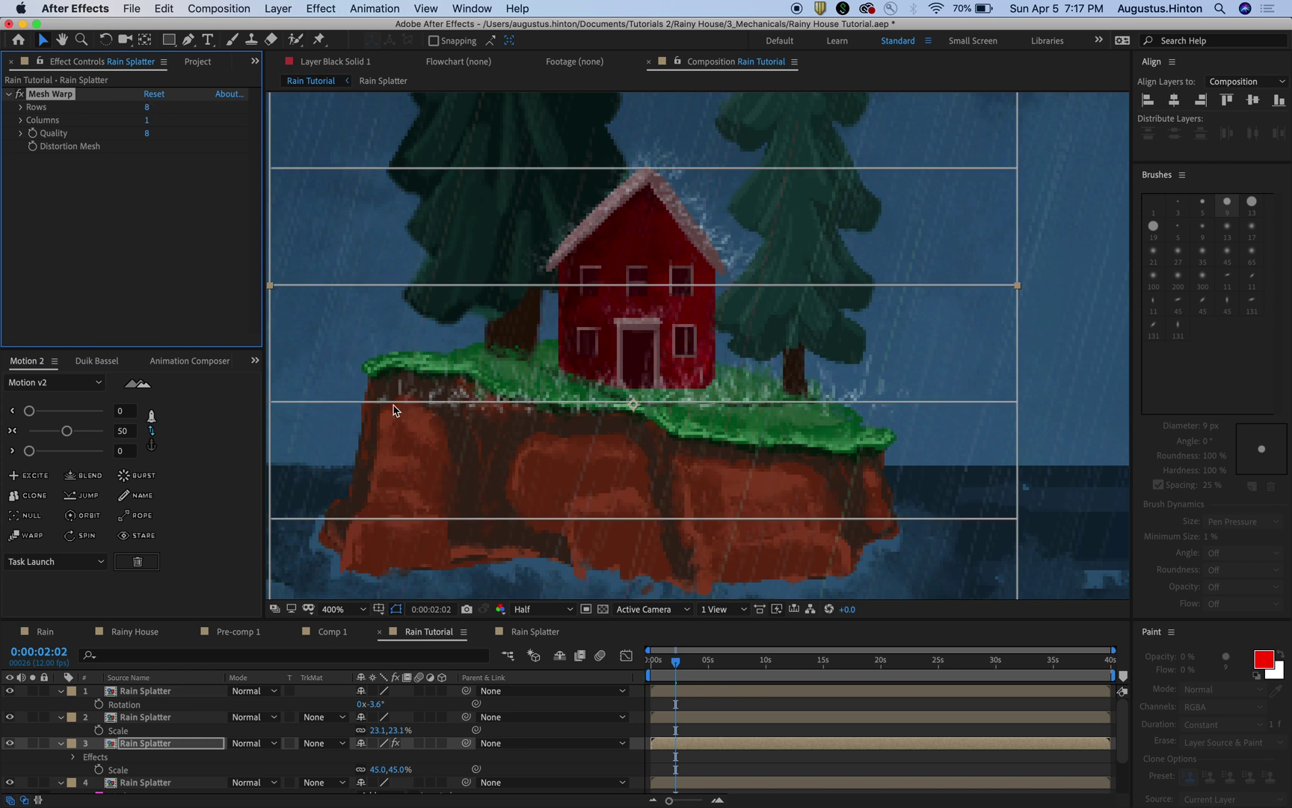
{"action": "left_click", "coordinate": [597, 405]}
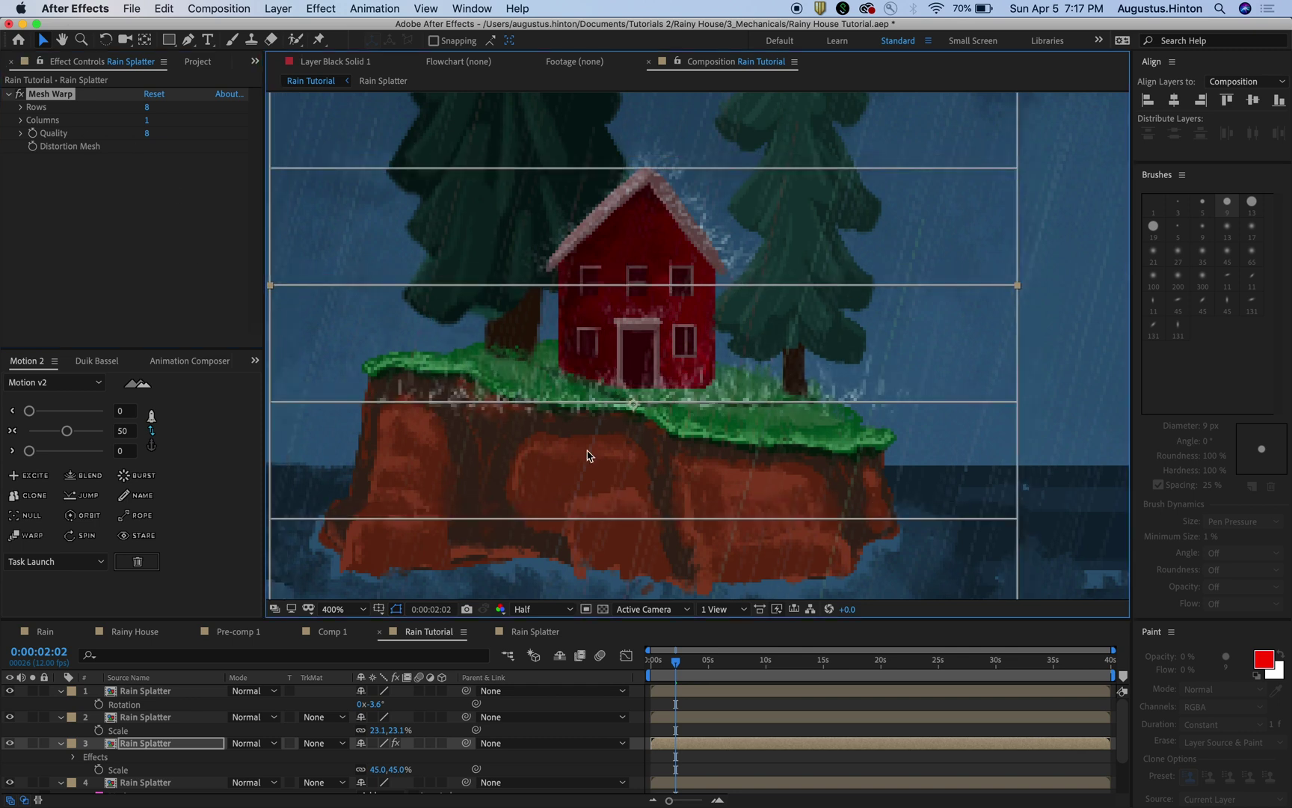
{"action": "left_click_drag", "start_coordinate": [147, 119], "coordinate": [191, 116]}
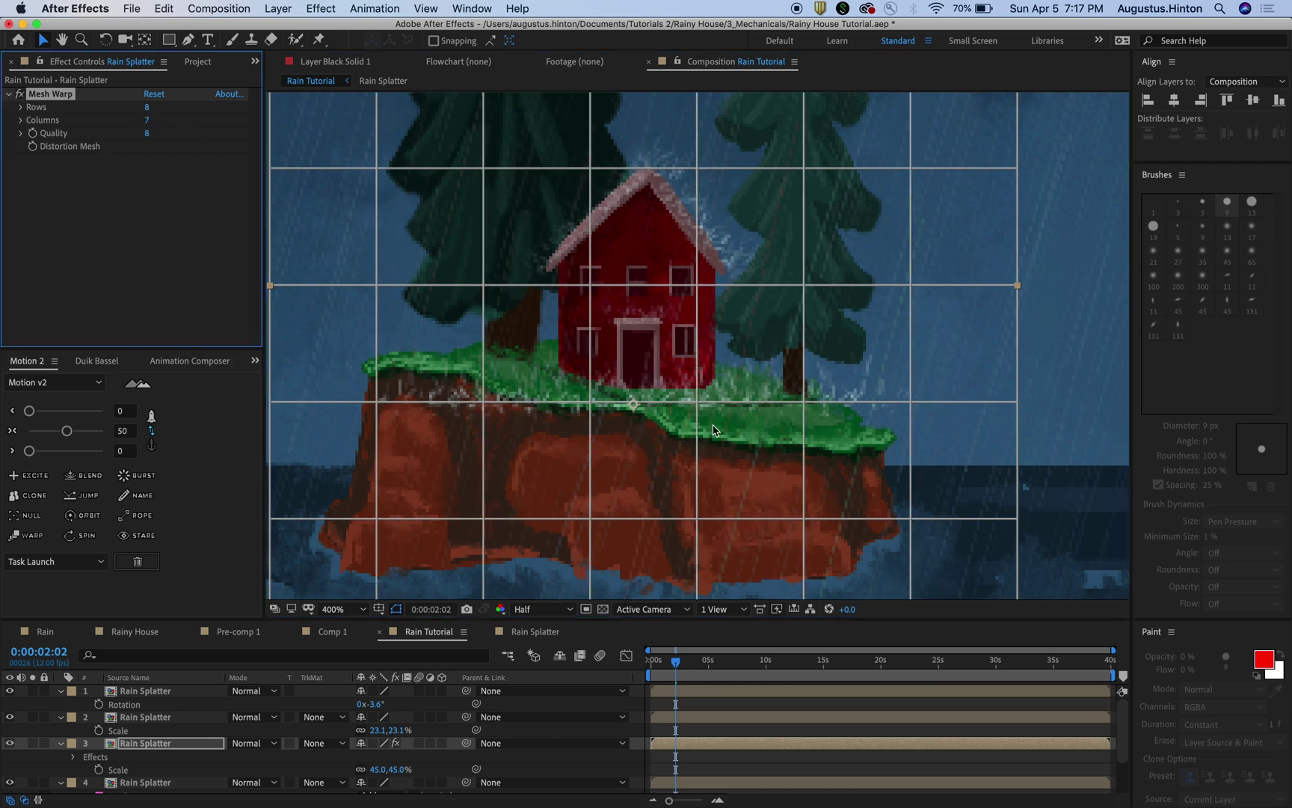
{"action": "left_click_drag", "start_coordinate": [146, 120], "coordinate": [151, 119]}
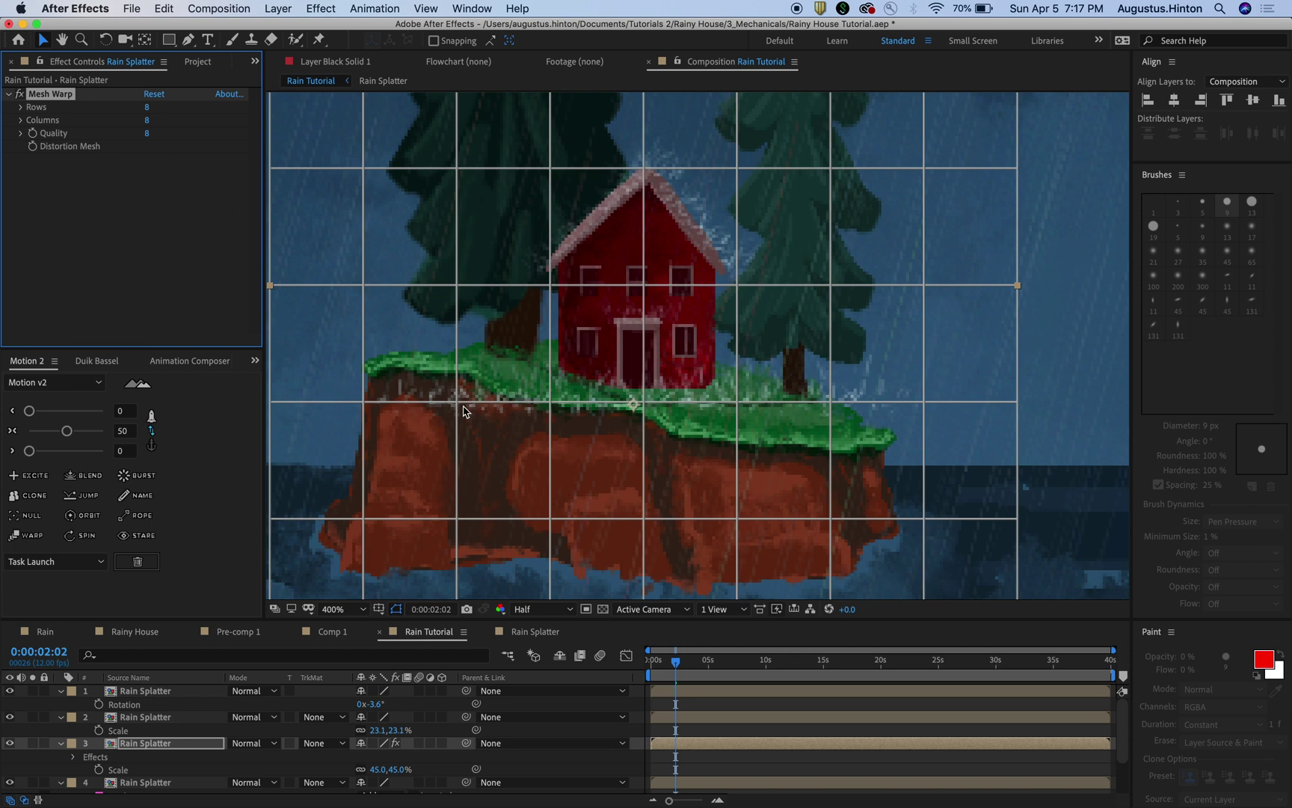
Drag the left and middle mesh points onto the grass edge, adjusting a tangent to follow it.
{"action": "left_click", "coordinate": [457, 403]}
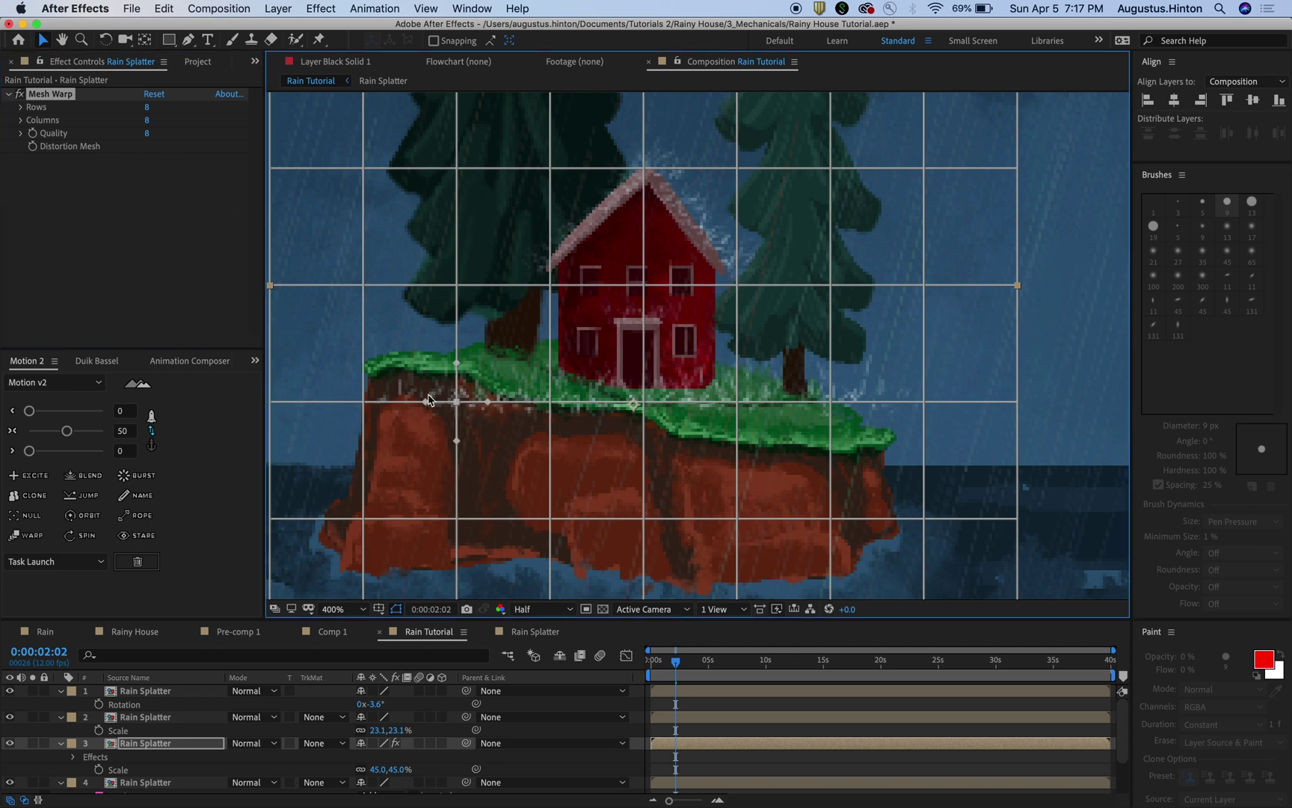
{"action": "left_click_drag", "start_coordinate": [455, 404], "coordinate": [373, 369]}
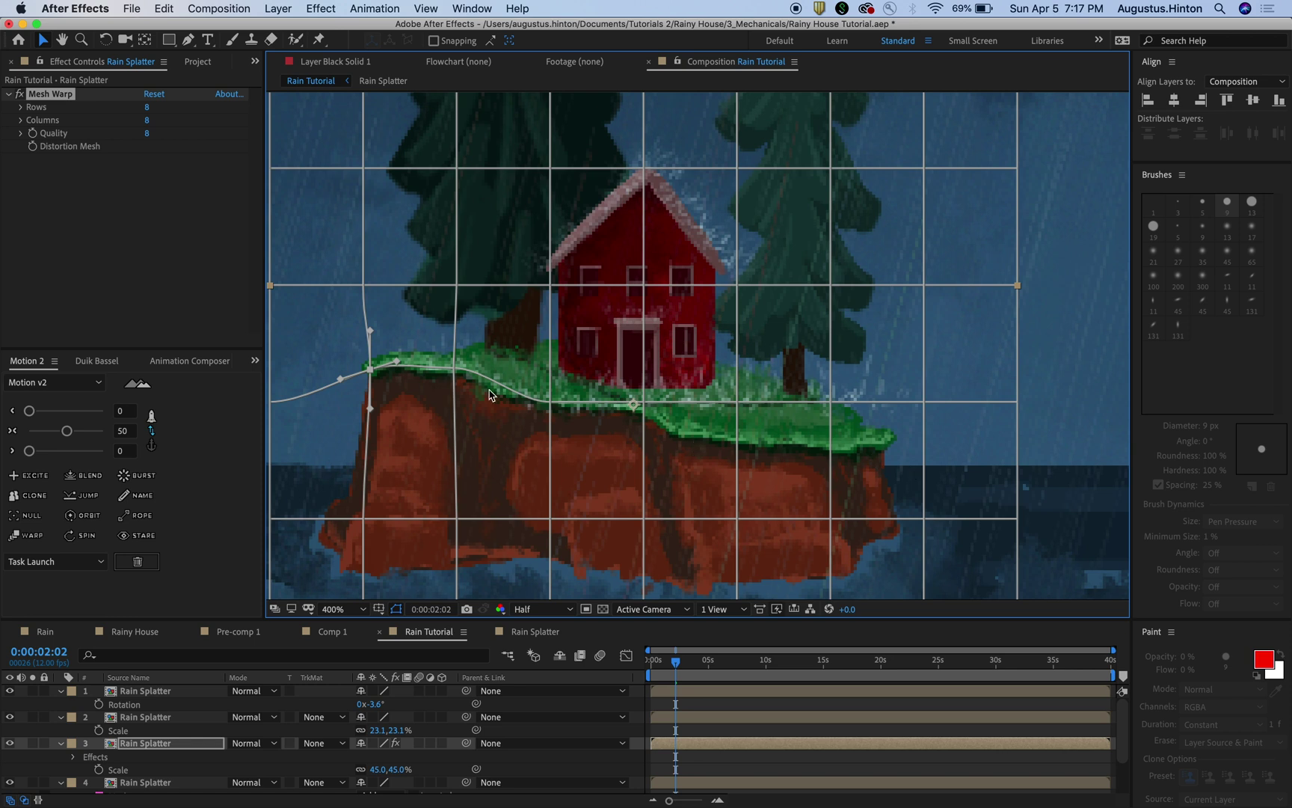
{"action": "left_click", "coordinate": [452, 375]}
{"action": "left_click", "coordinate": [551, 403]}
{"action": "left_click_drag", "start_coordinate": [521, 404], "coordinate": [493, 401]}
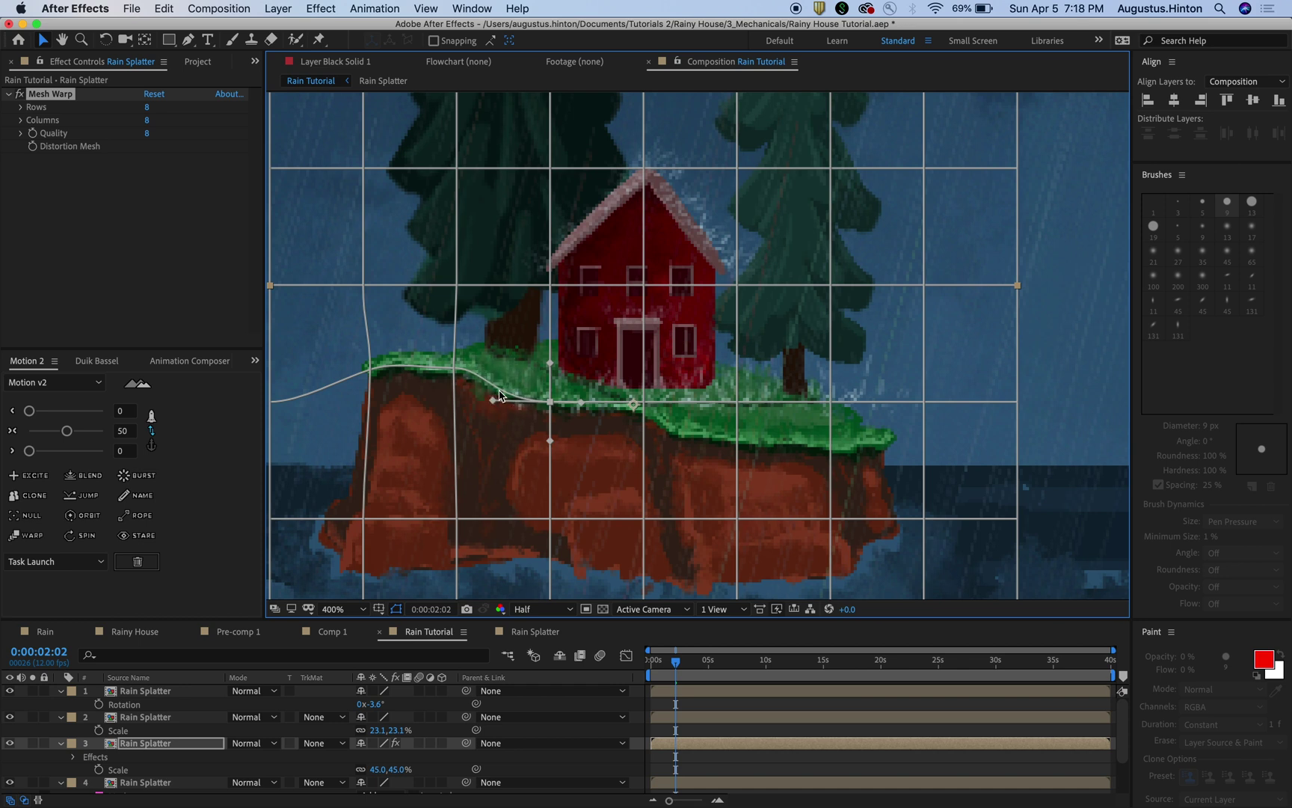
{"action": "left_click", "coordinate": [644, 403]}
{"action": "left_click_drag", "start_coordinate": [644, 405], "coordinate": [612, 408]}
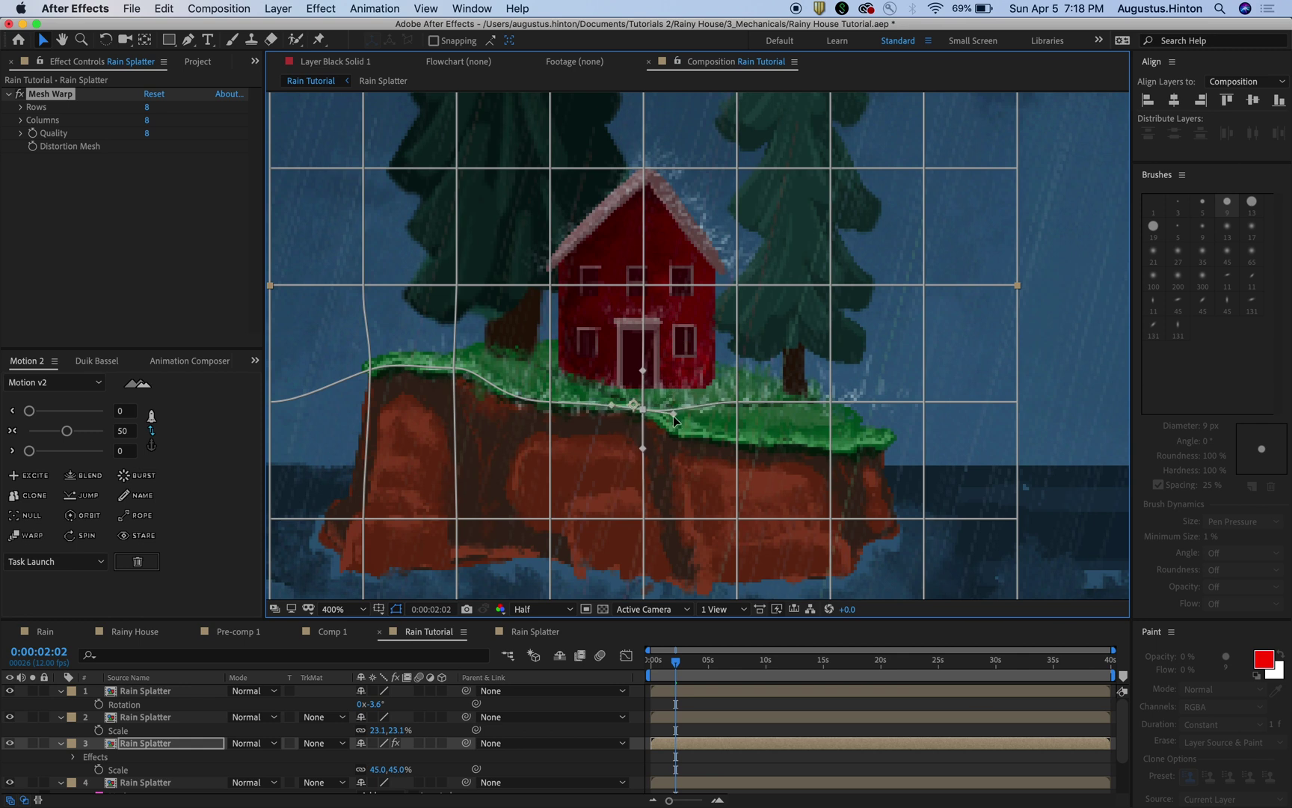
Lower the right-hand mesh points onto the sloping grass edge, smooth the tangents, and deselect the layer.
{"action": "left_click", "coordinate": [737, 403]}
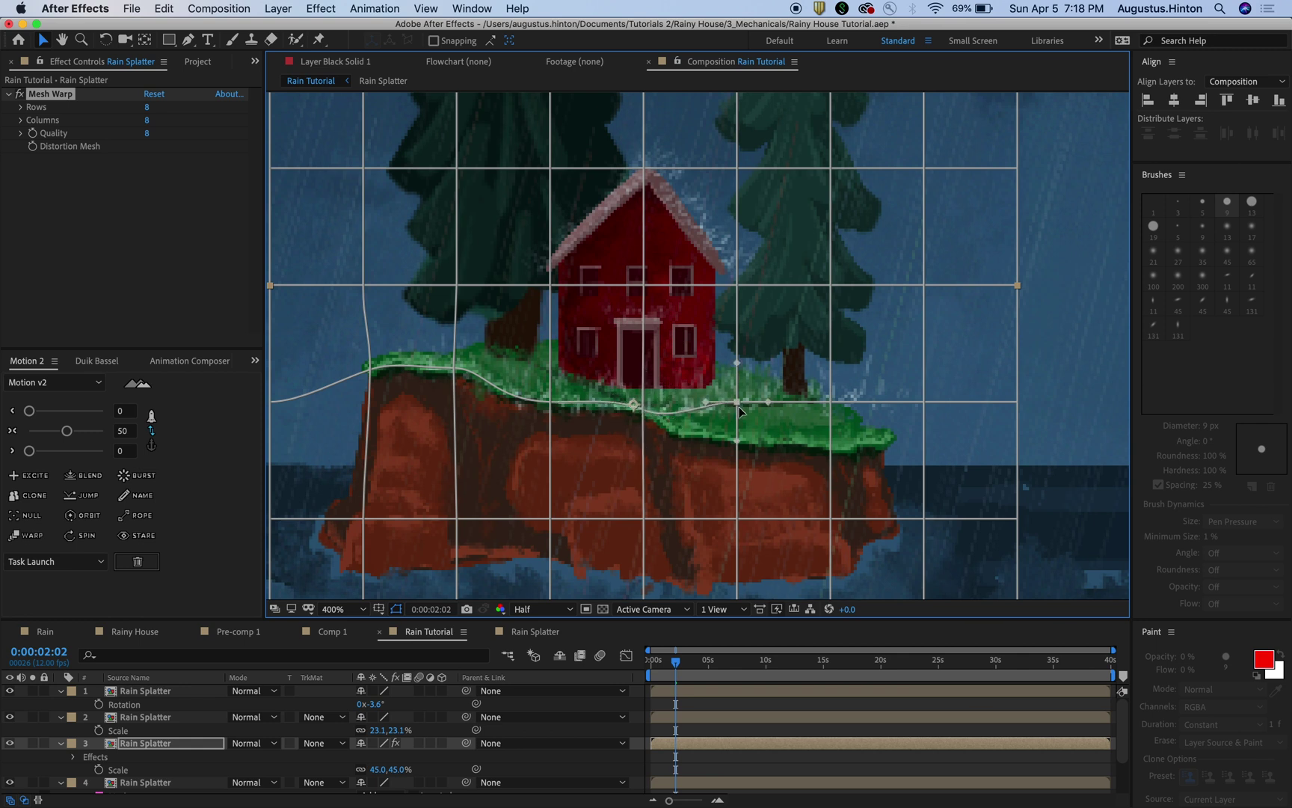
{"action": "left_click_drag", "start_coordinate": [738, 403], "coordinate": [735, 436]}
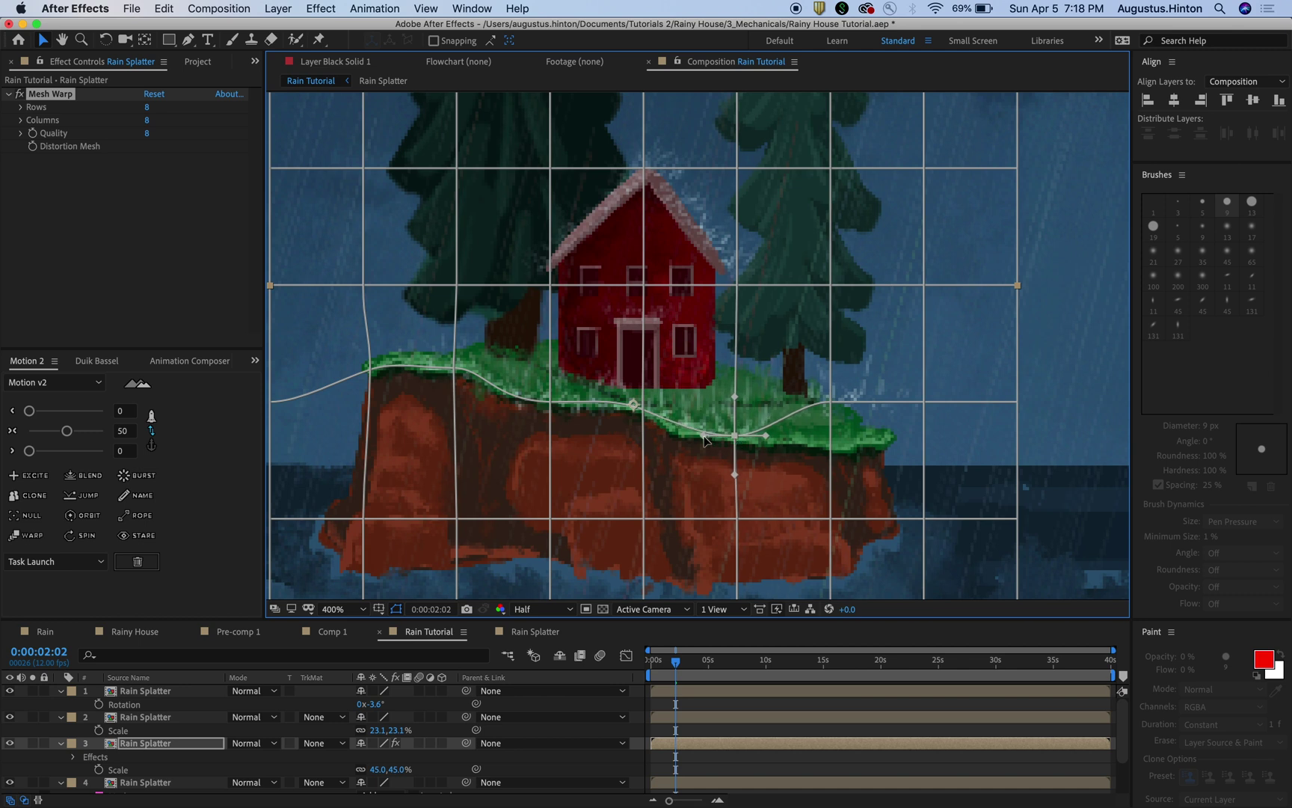
{"action": "left_click", "coordinate": [643, 410]}
{"action": "left_click_drag", "start_coordinate": [672, 430], "coordinate": [675, 437]}
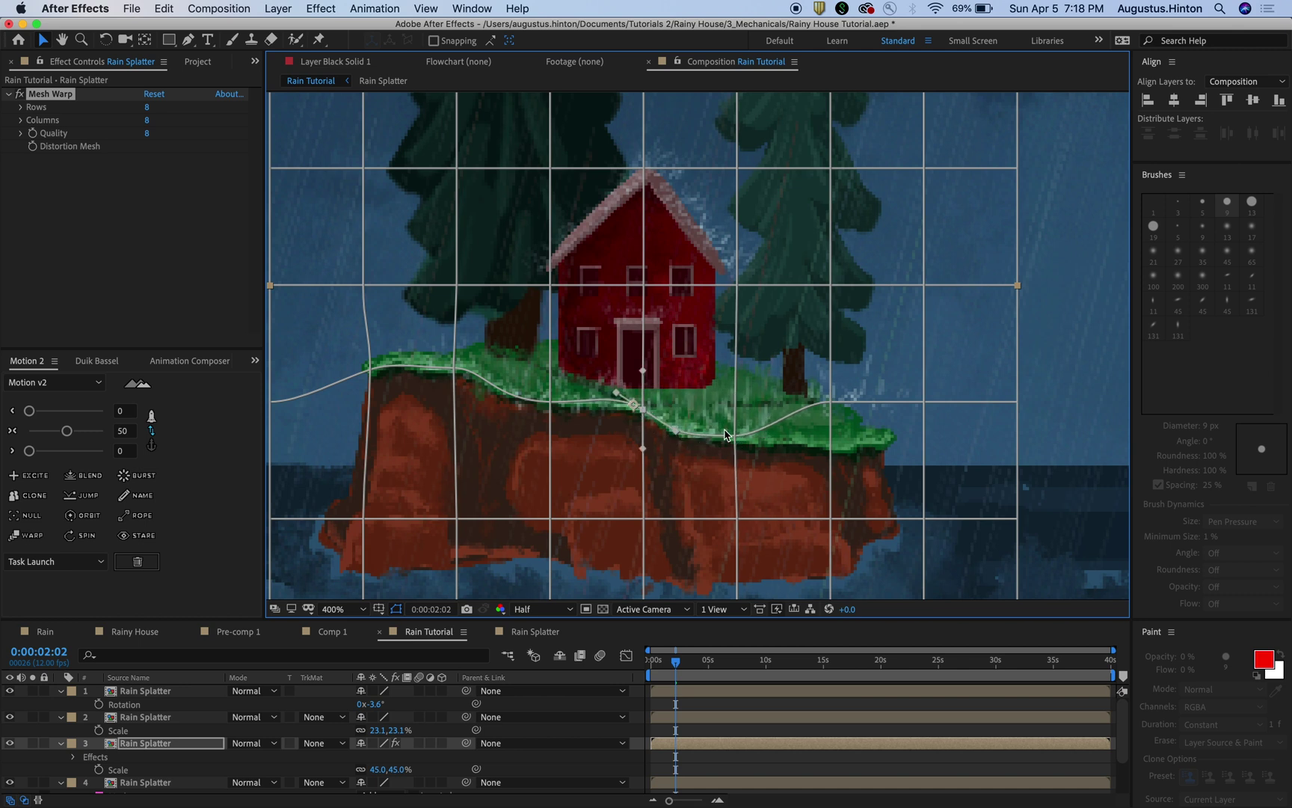
{"action": "left_click", "coordinate": [834, 415]}
{"action": "left_click", "coordinate": [831, 404]}
{"action": "left_click_drag", "start_coordinate": [833, 414], "coordinate": [831, 446]}
{"action": "left_click", "coordinate": [734, 442]}
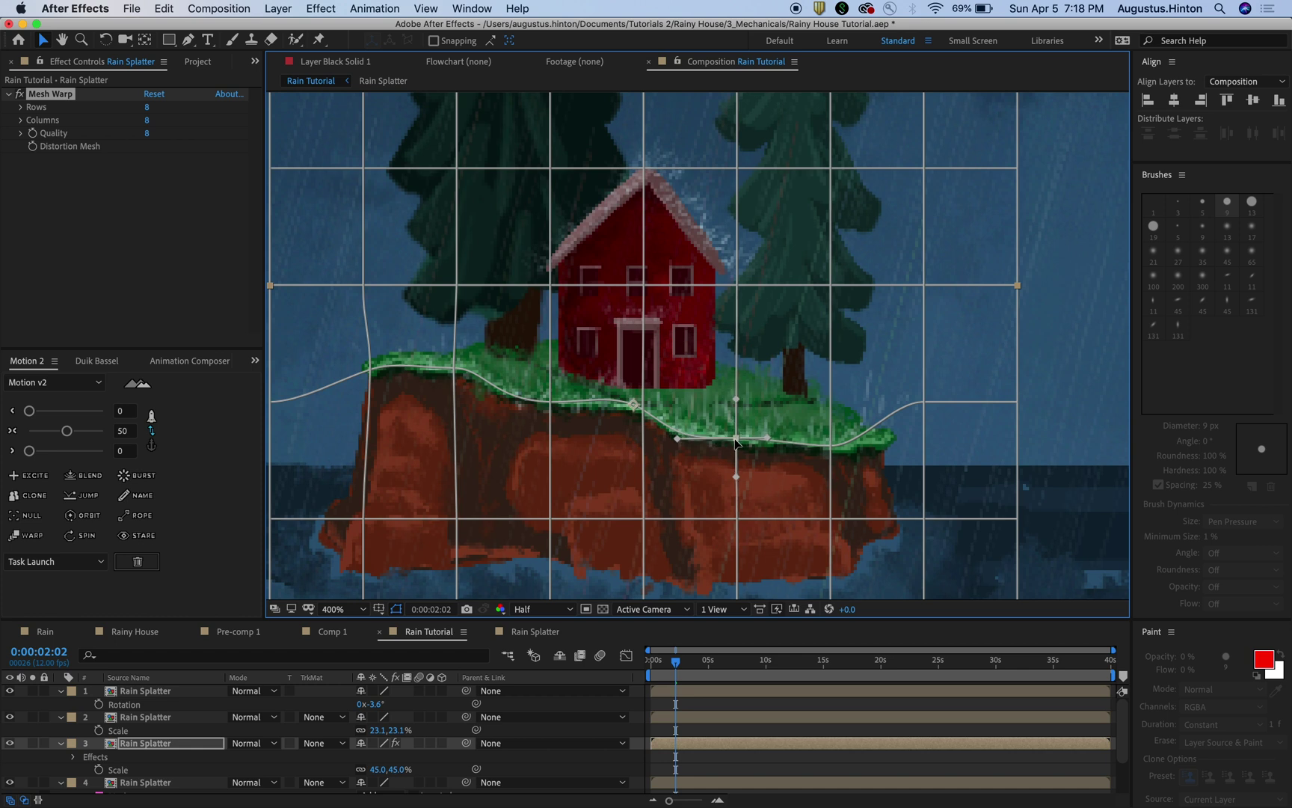
{"action": "left_click", "coordinate": [925, 403]}
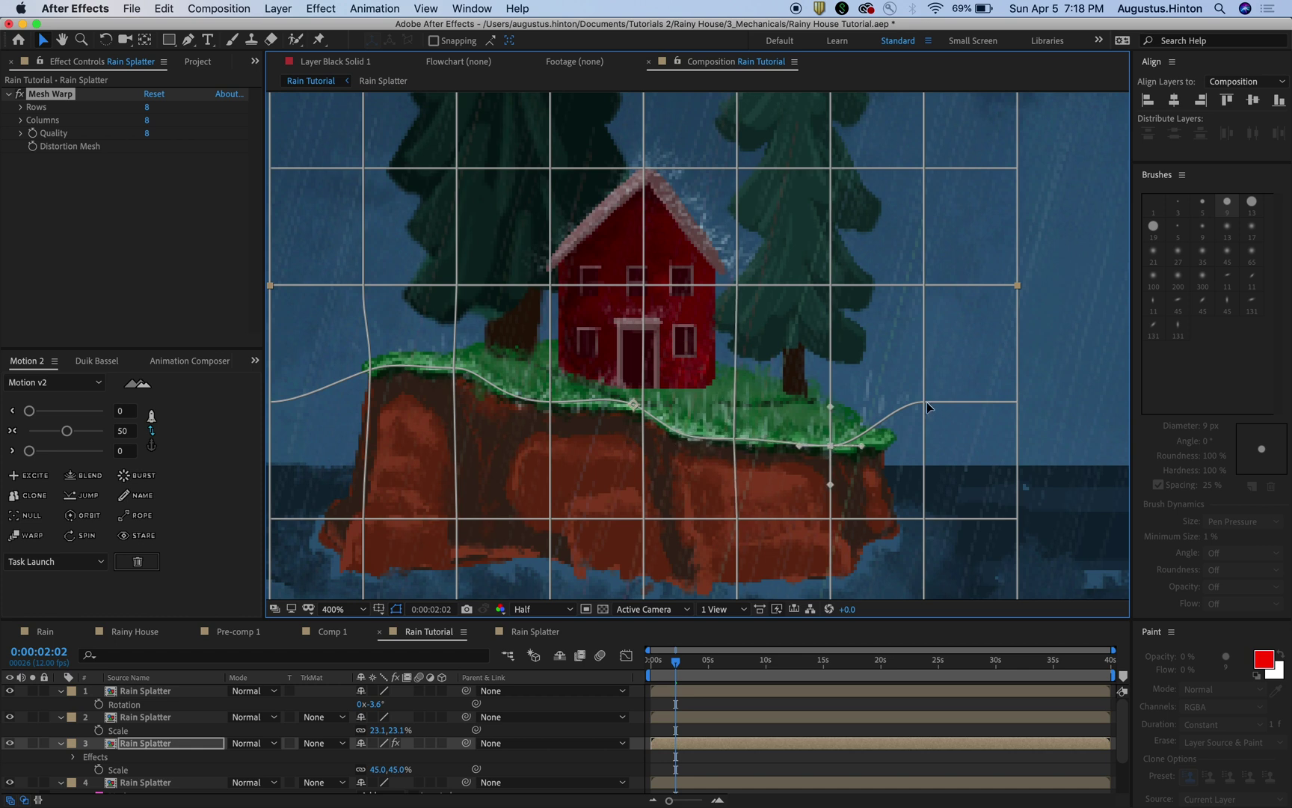
{"action": "left_click_drag", "start_coordinate": [926, 402], "coordinate": [927, 436]}
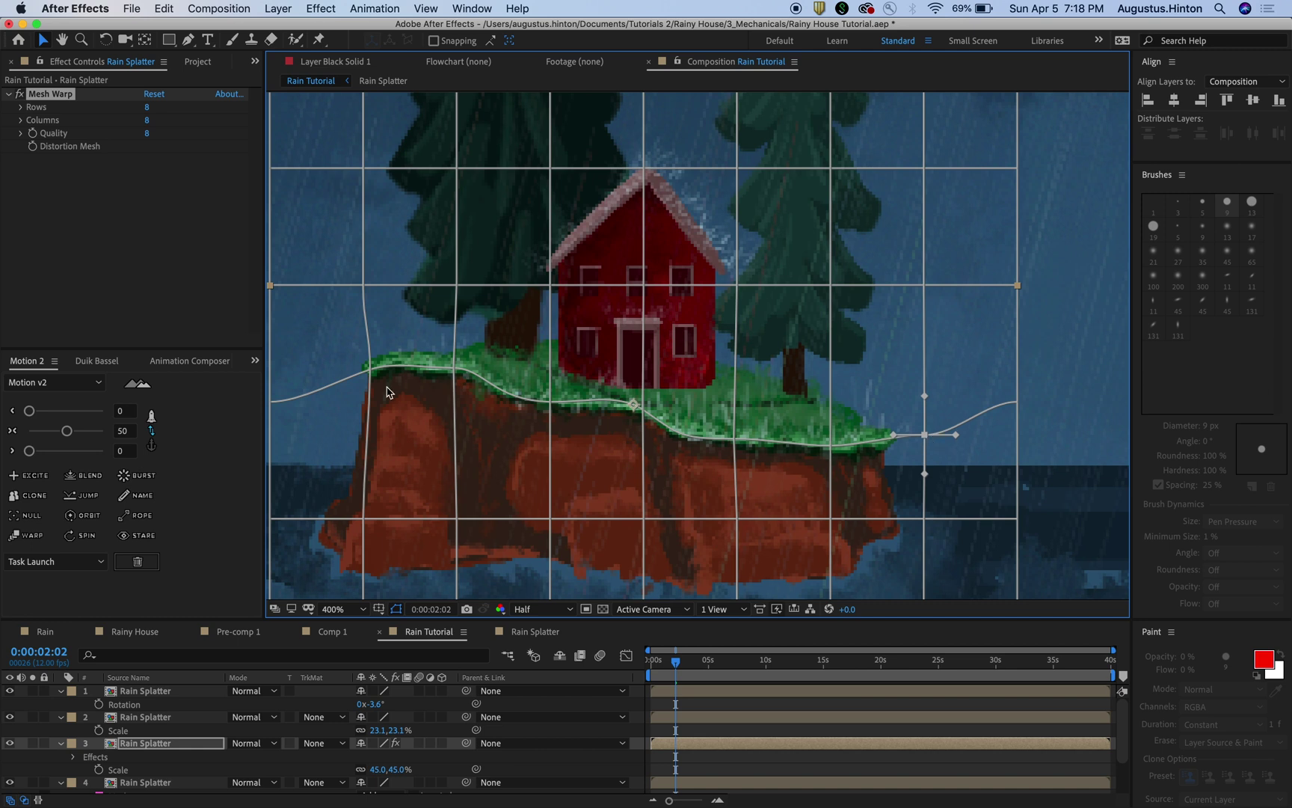
{"action": "left_click", "coordinate": [759, 729]}
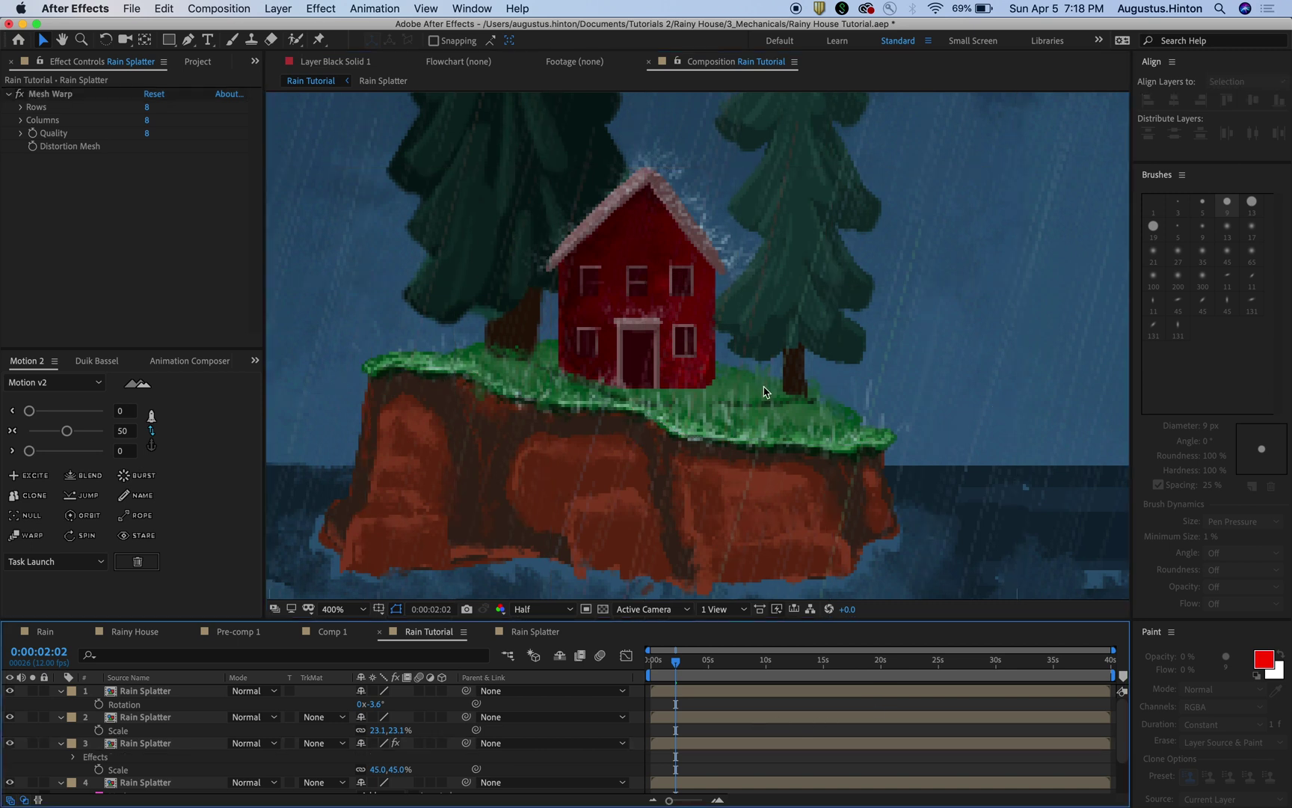
Preview the rainy scene, then replay from 6 seconds with the warped splash layer selected.
{"action": "key", "text": "space"}
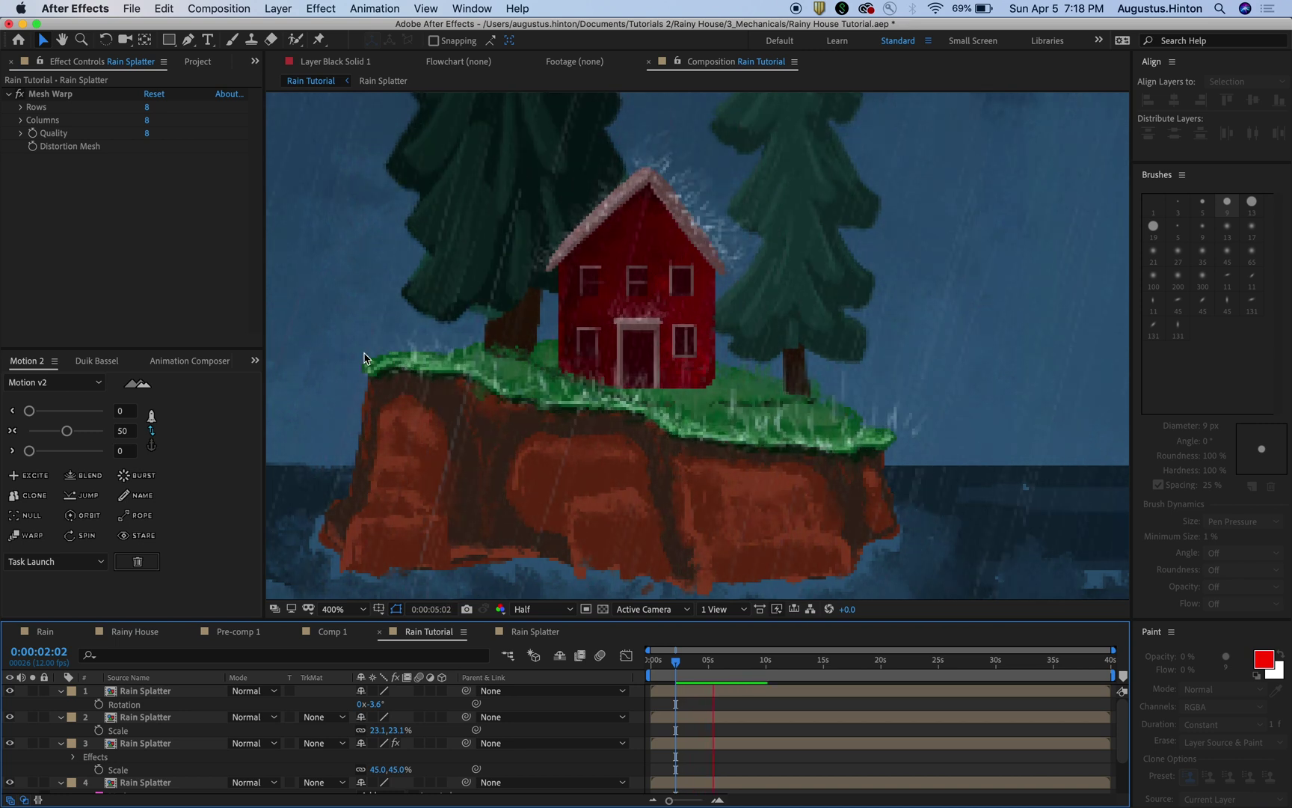
{"action": "key", "text": "space"}
{"action": "left_click", "coordinate": [730, 744]}
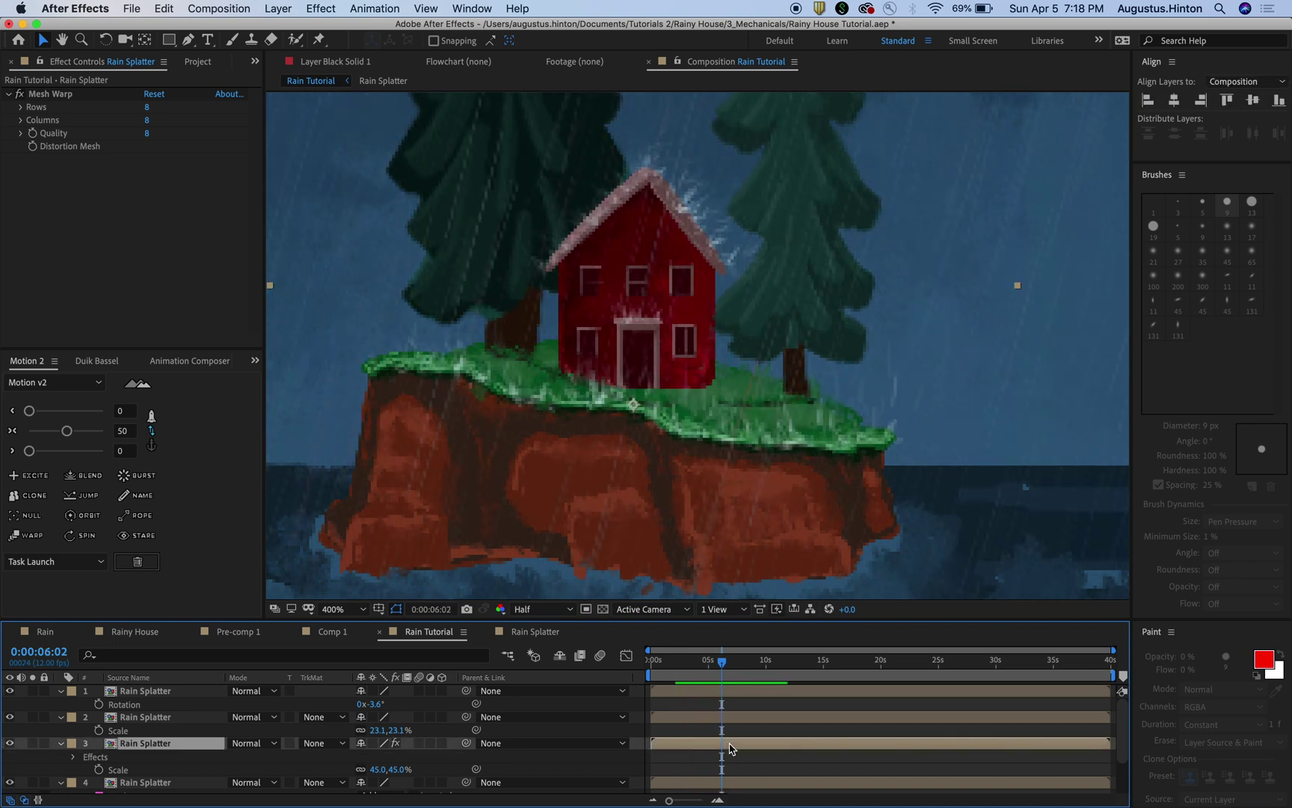
{"action": "key", "text": "space"}
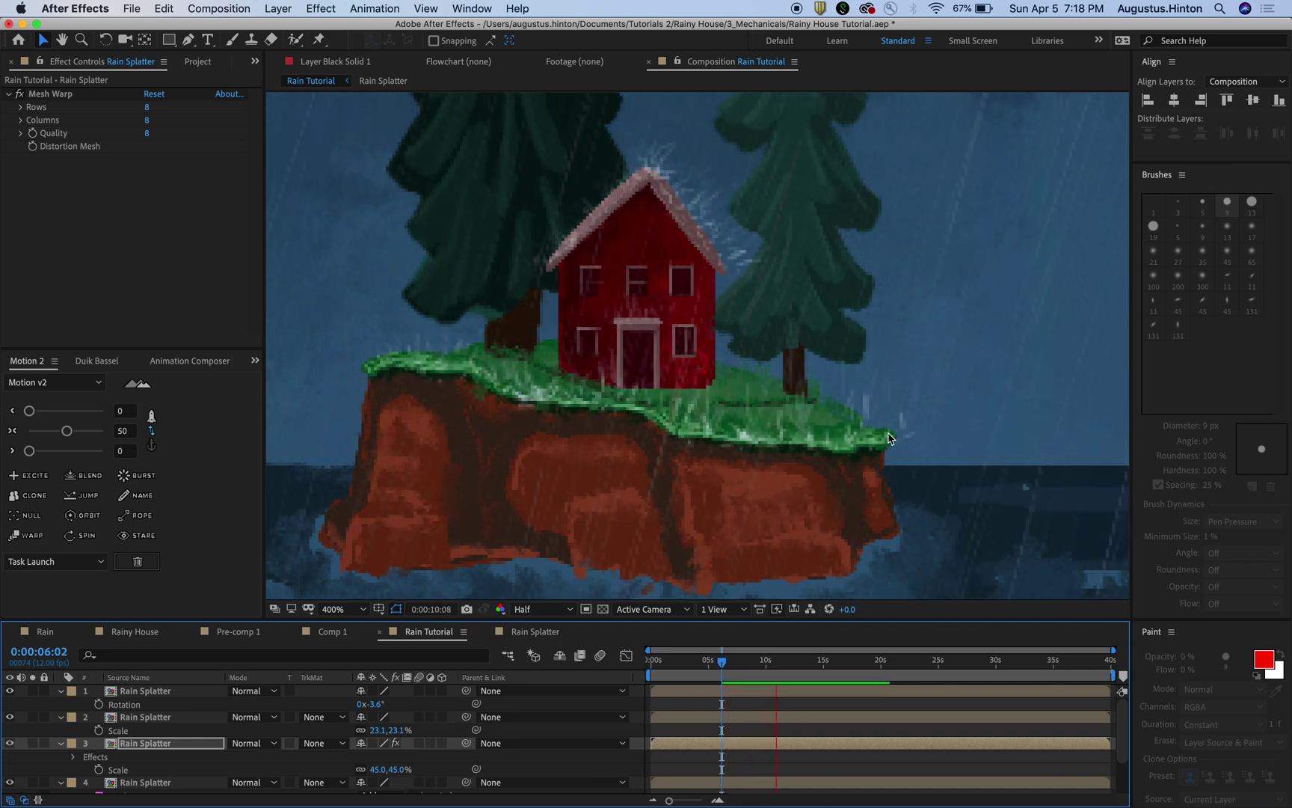
{"action": "scroll", "coordinate": [688, 469], "scroll_direction": "down", "scroll_amount": 2}
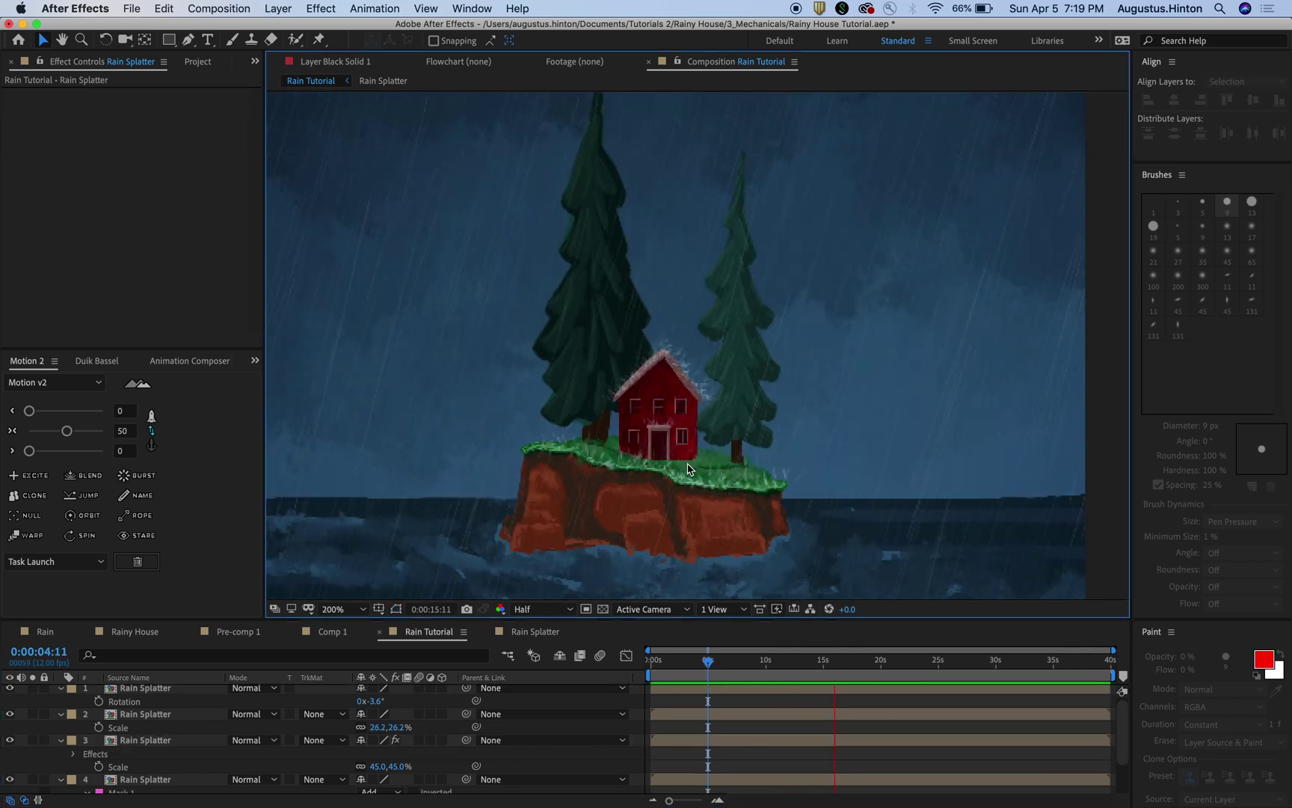